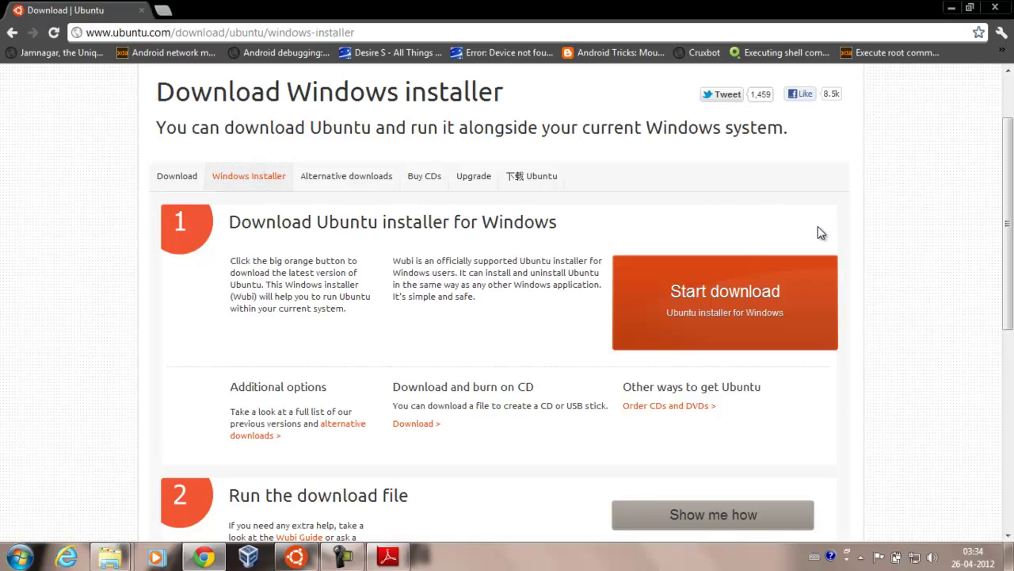
left_click(295, 556)
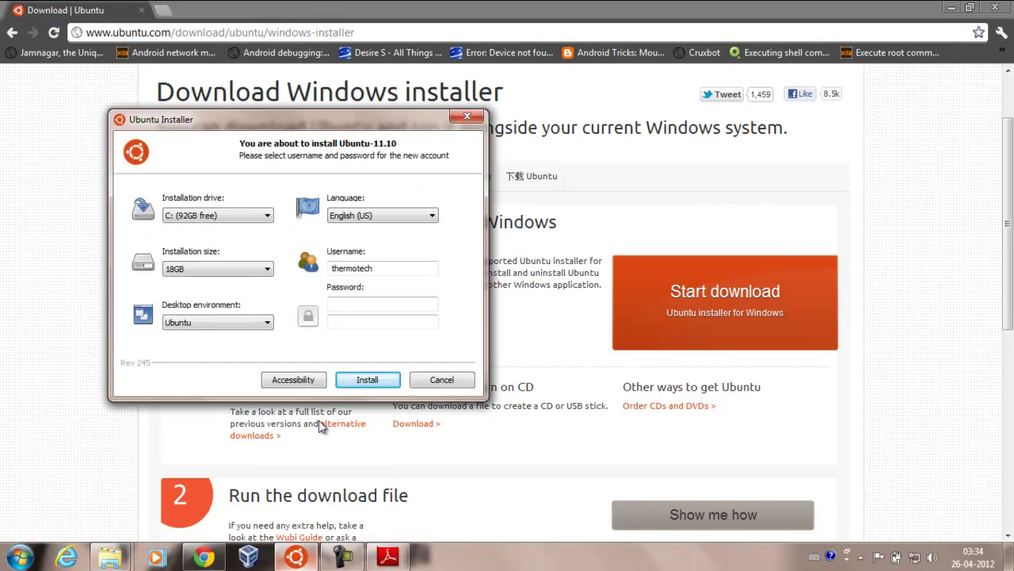
left_click(247, 215)
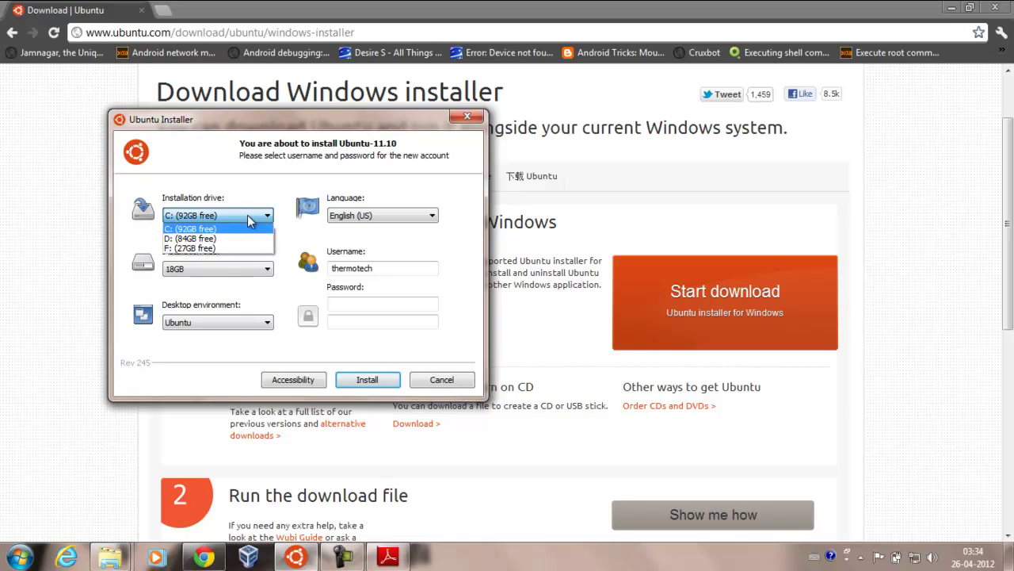
left_click(247, 215)
left_click(239, 274)
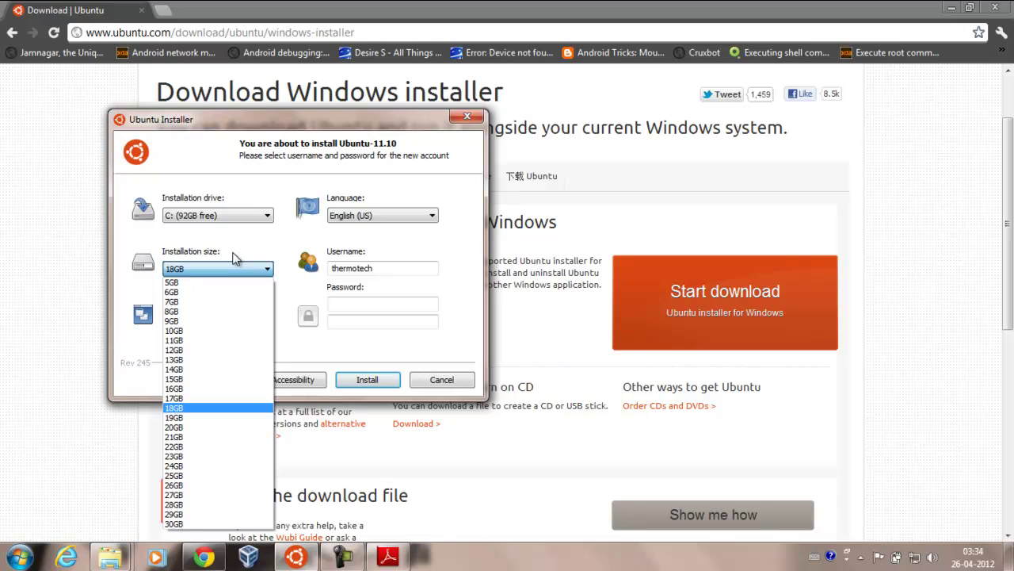
left_click(233, 257)
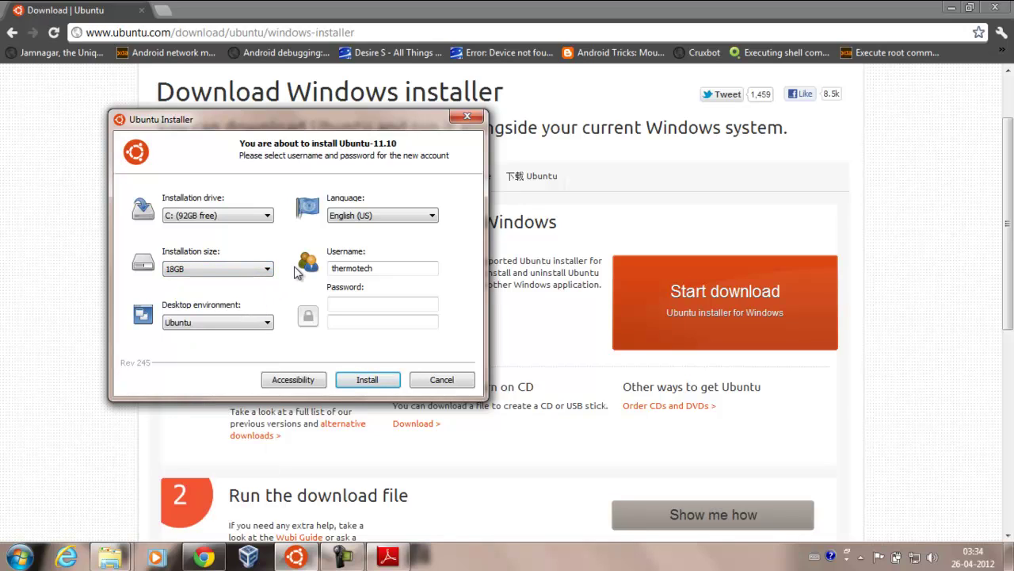
left_click(254, 322)
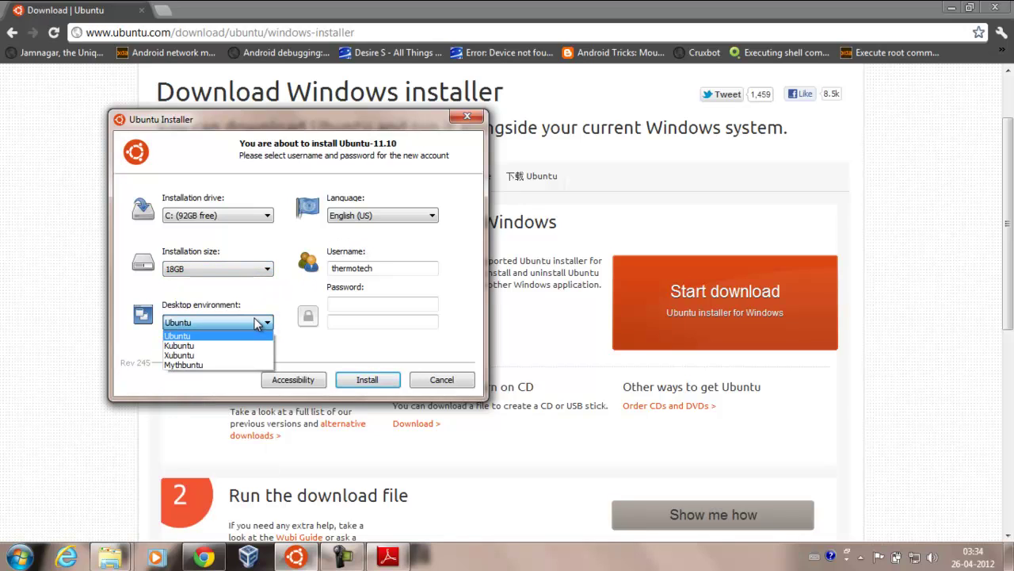
left_click(207, 338)
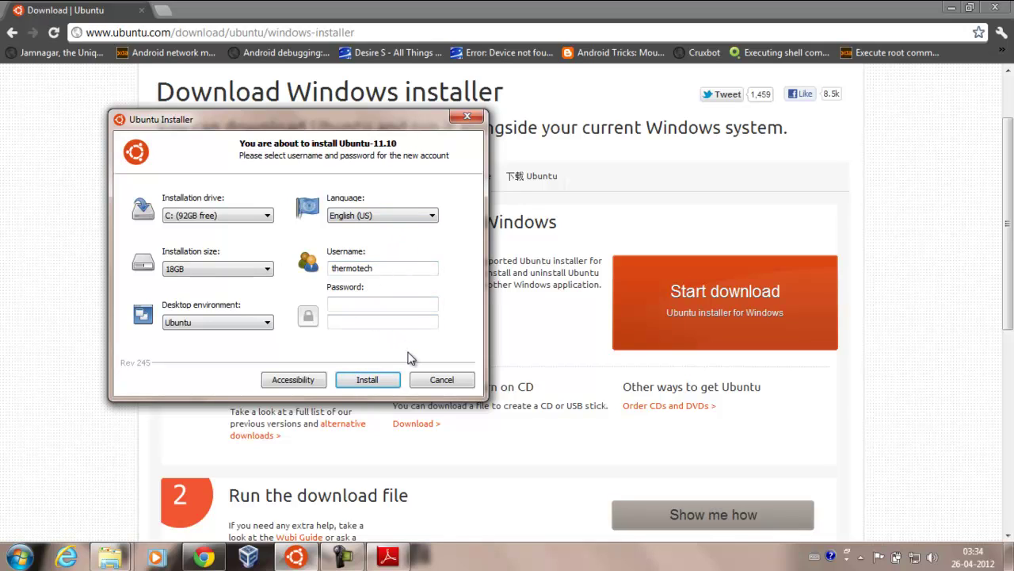
left_click(434, 379)
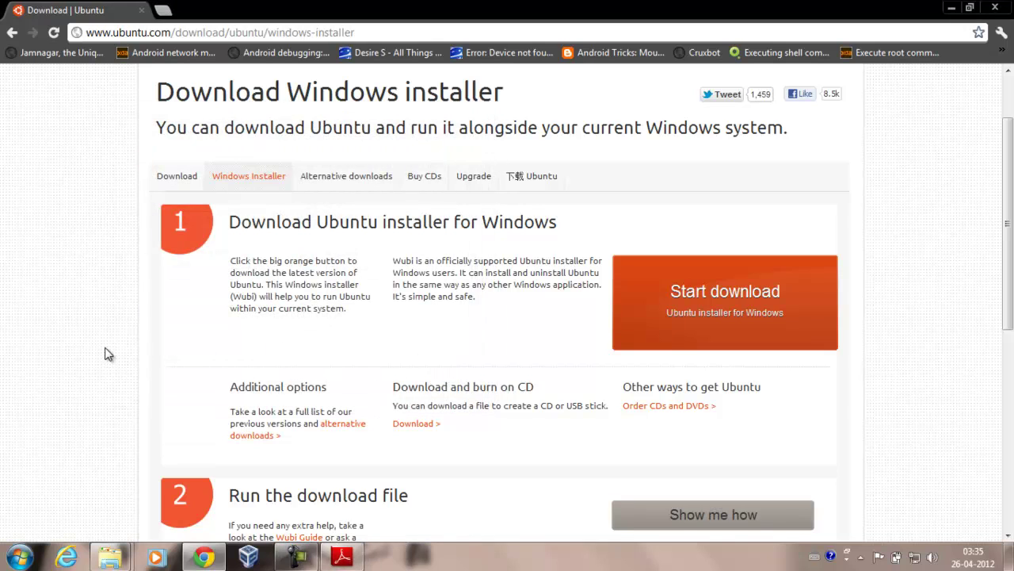
- Go to the regular Download Ubuntu page on the Ubuntu website
scroll(108, 354, "up", 1)
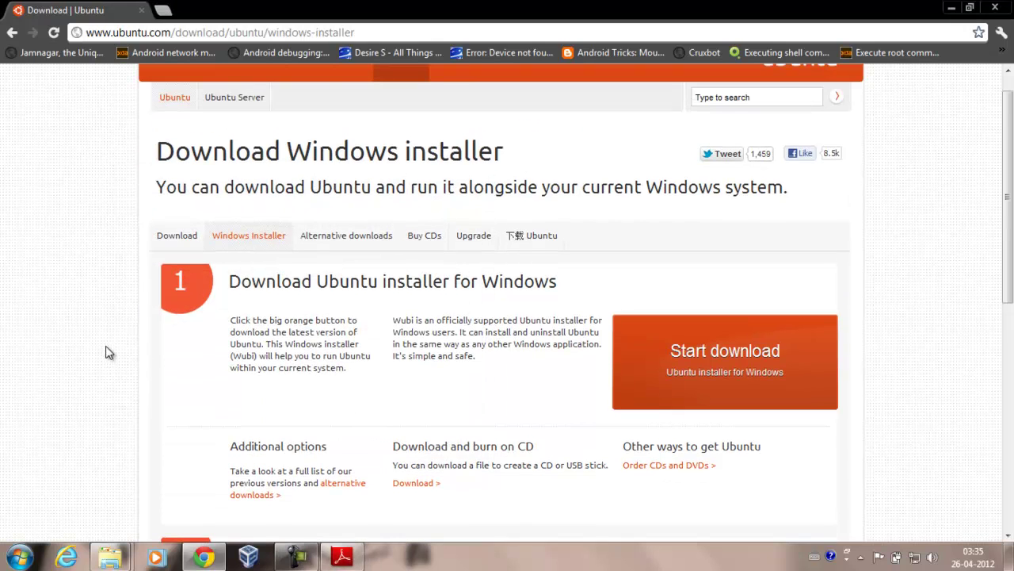
left_click(185, 238)
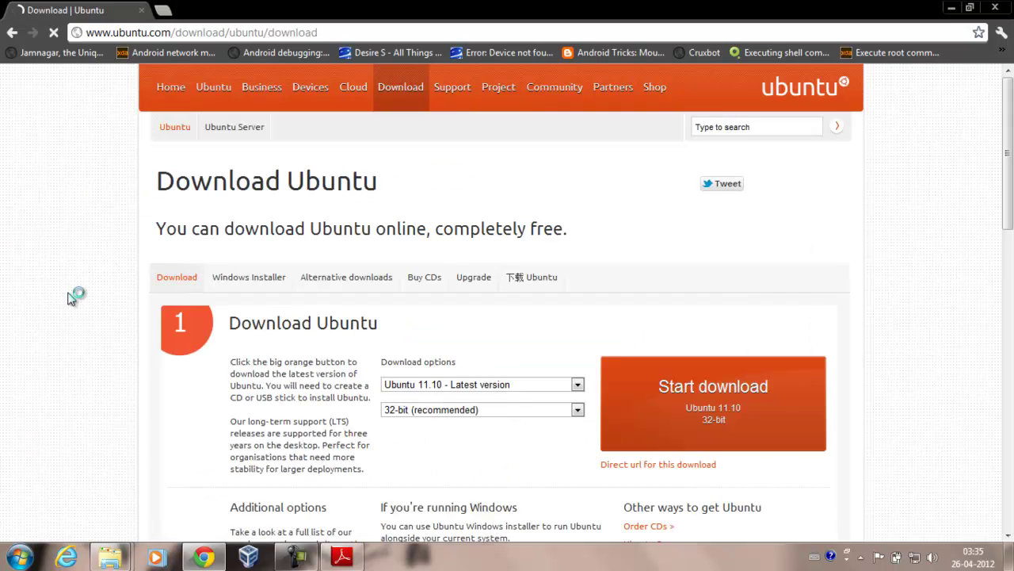
scroll(566, 276, "down", 1)
- Choose Ubuntu 11.10 as the version and settle on the 32-bit (recommended) edition
left_click(577, 295)
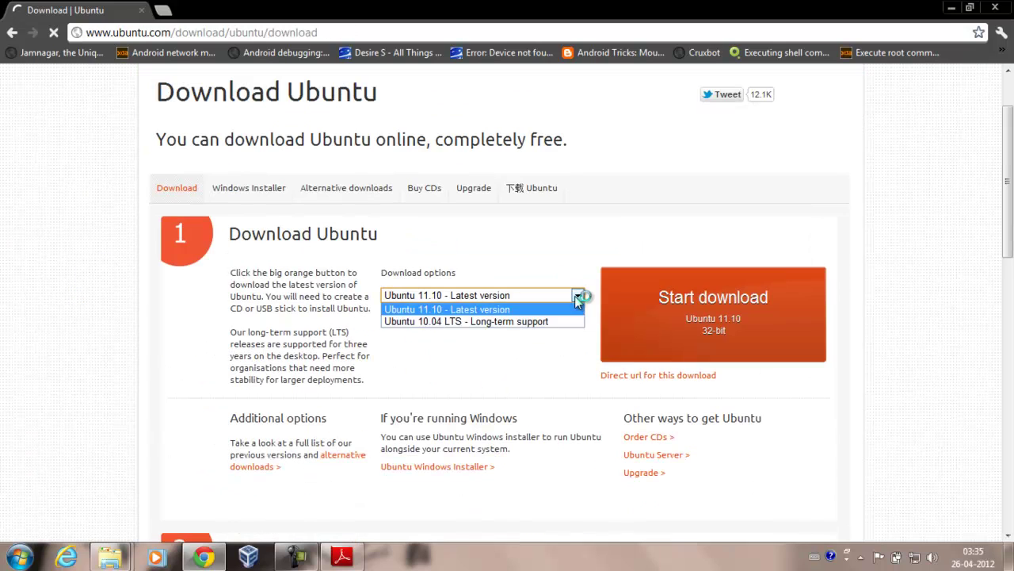
left_click(570, 283)
left_click(577, 321)
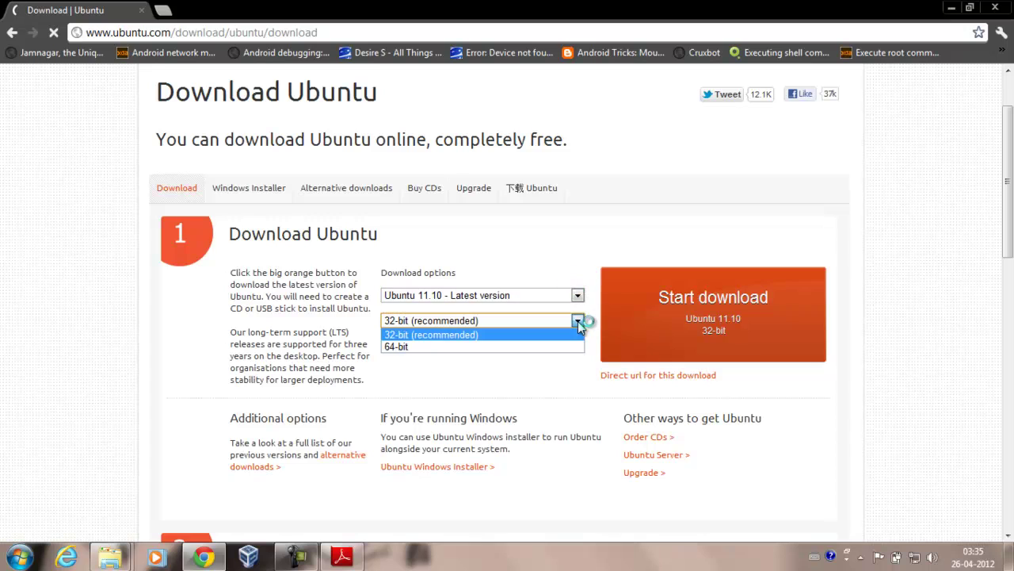
left_click(542, 349)
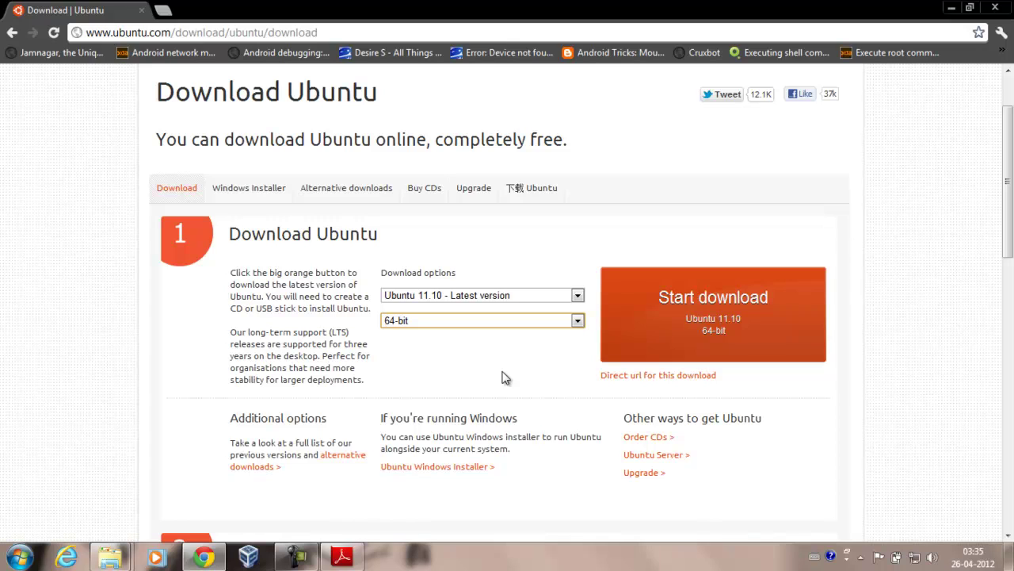
key("Up")
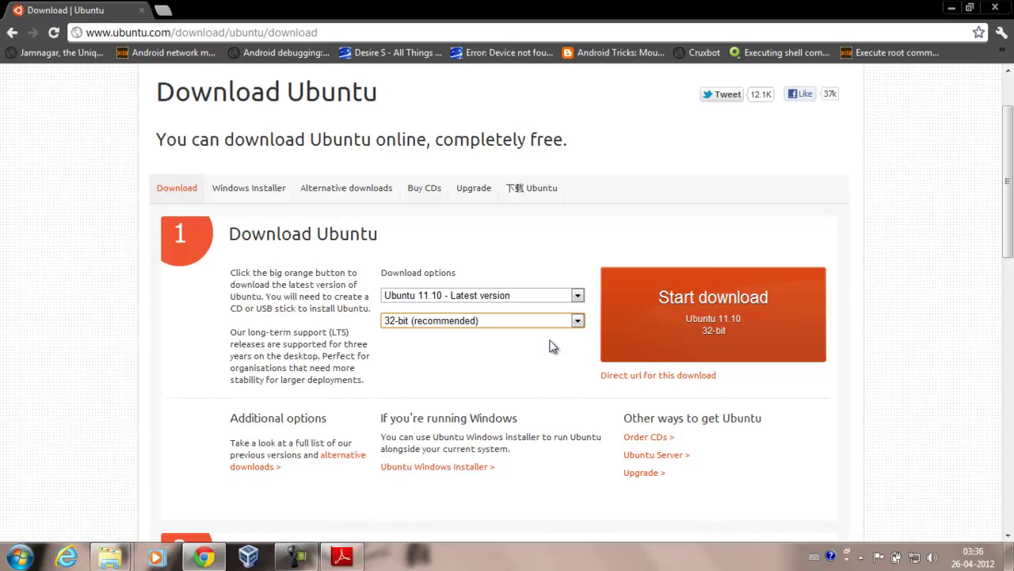
- Show the Getting Started With Ubuntu folder holding the ubuntu-11.10-desktop-amd64 ISO, then switch to VirtualBox Manager
left_click(19, 556)
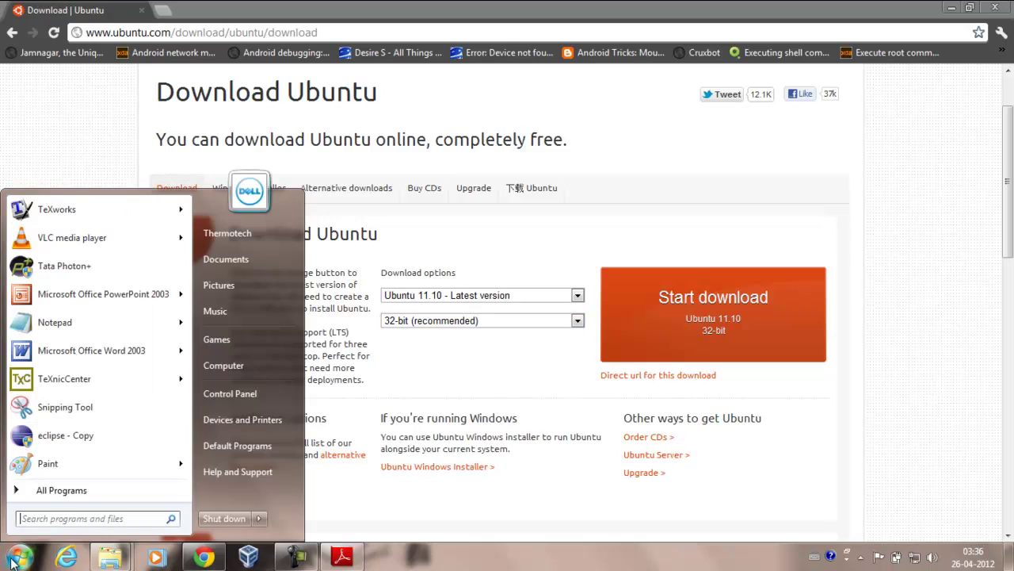
left_click(111, 556)
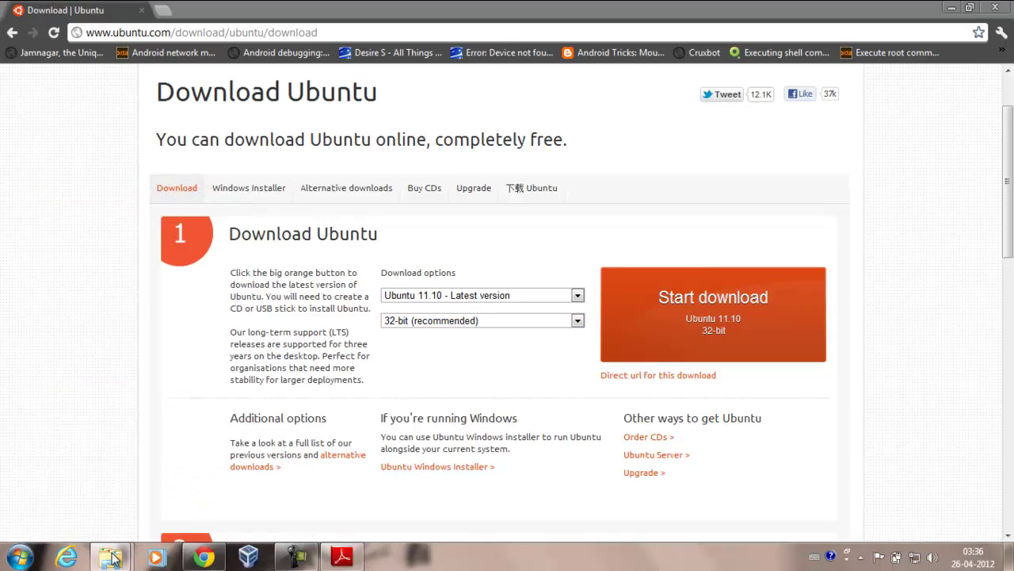
left_click(144, 480)
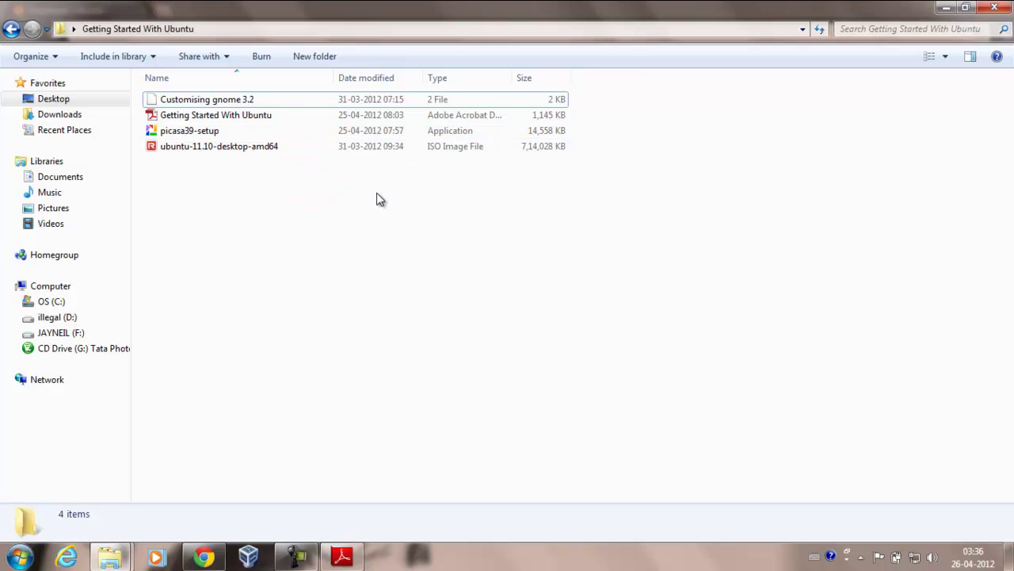
left_click(295, 153)
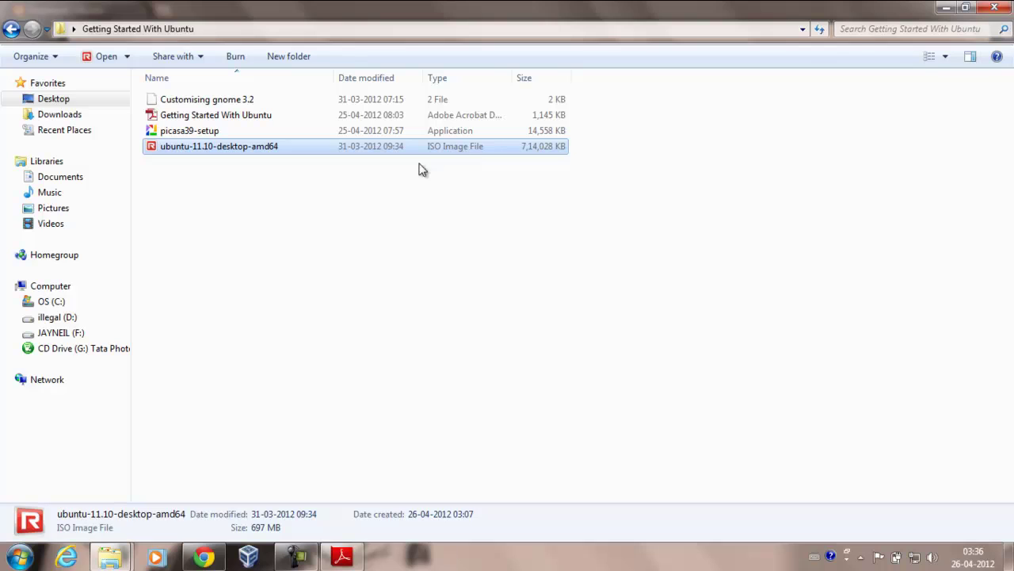
left_click(331, 229)
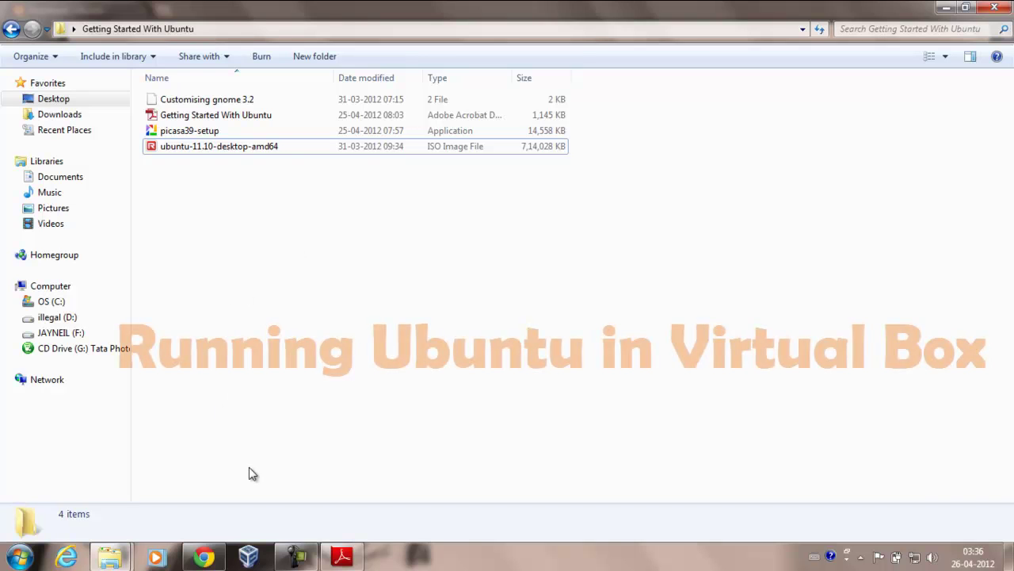
left_click(252, 557)
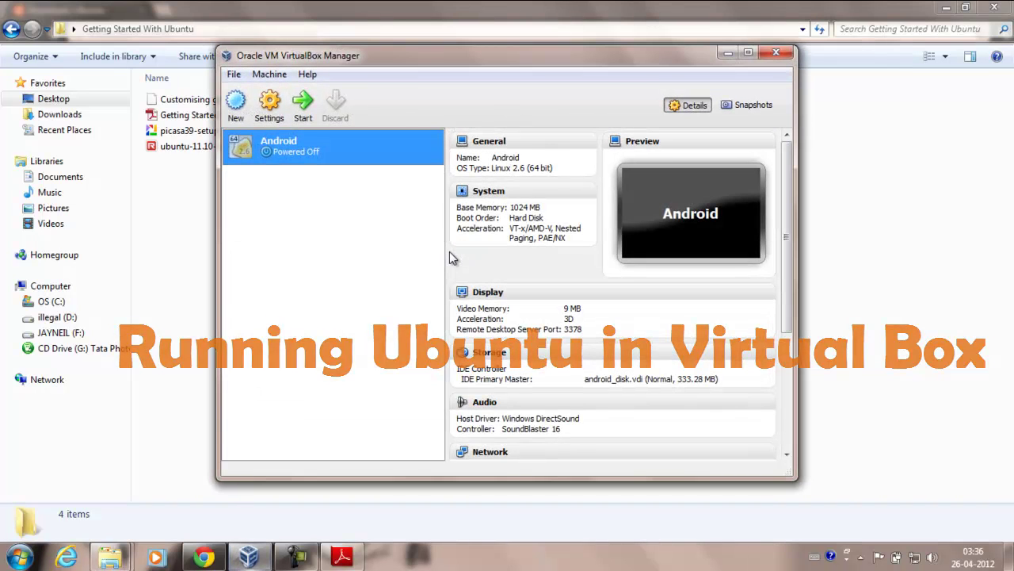
- Start a new virtual machine named 'Ubuntu testdrive' and confirm its OS type
left_click(236, 101)
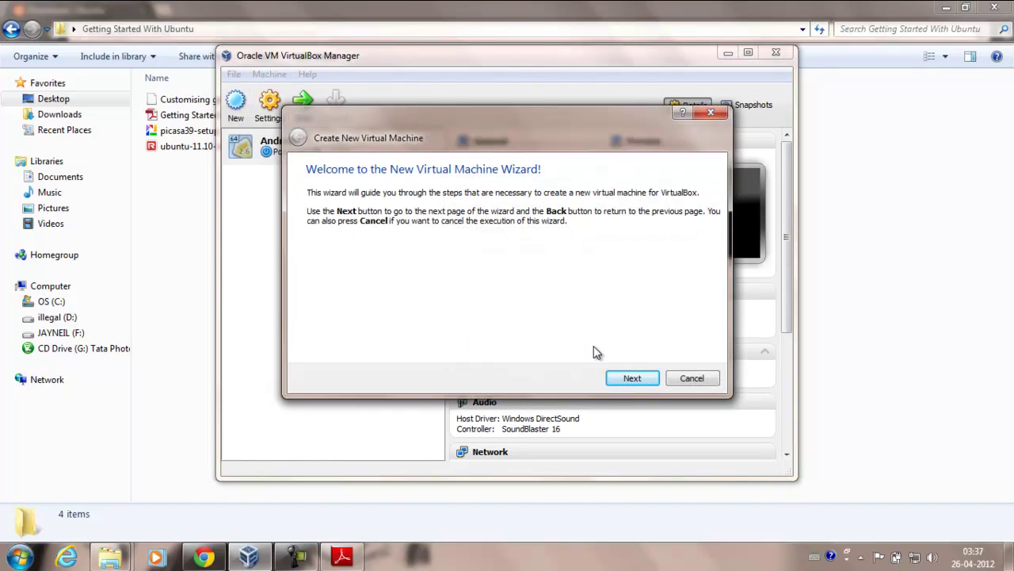
left_click(618, 374)
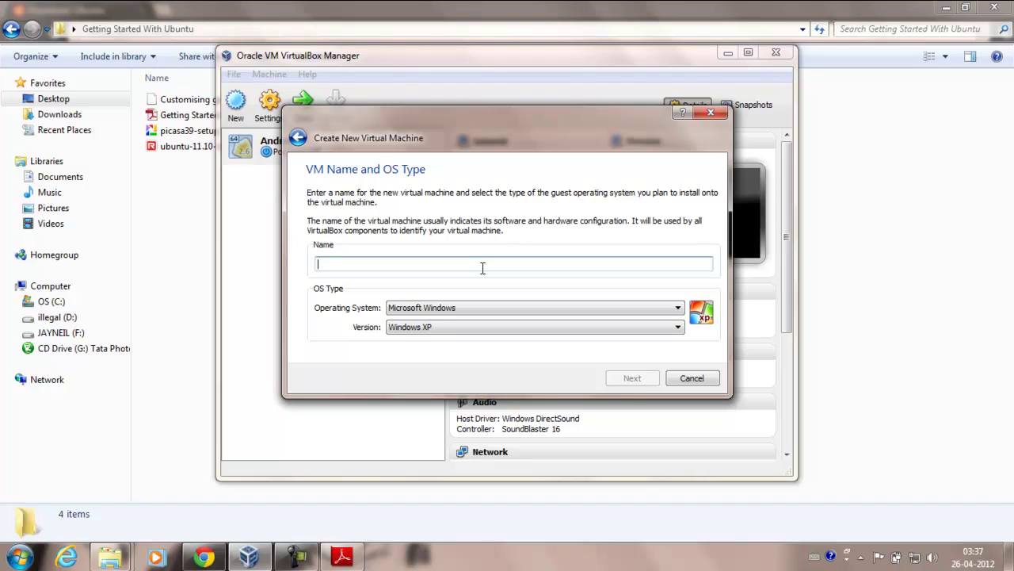
type("Ubuntu ")
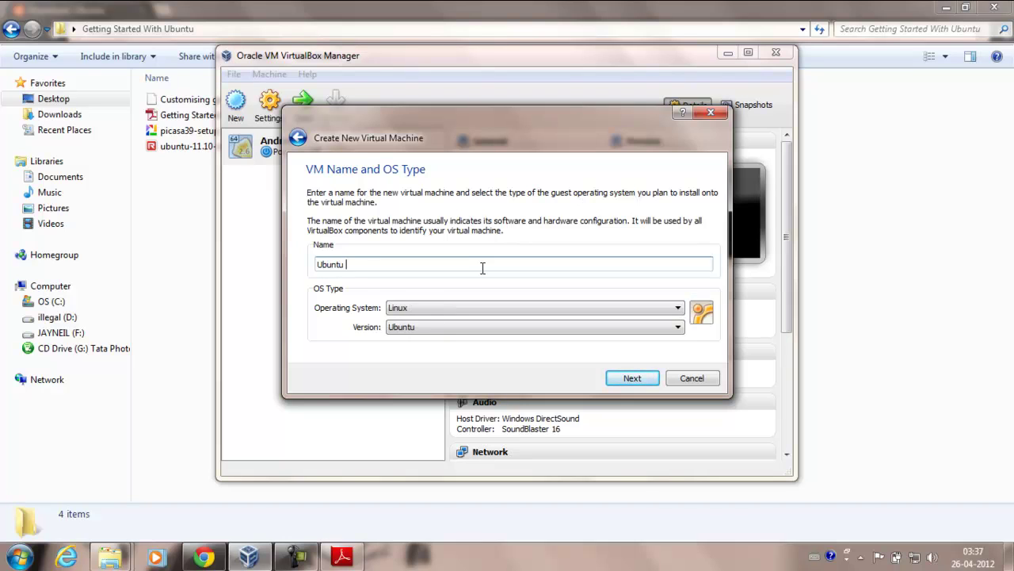
type("testdrive")
key("Tab")
left_click(630, 380)
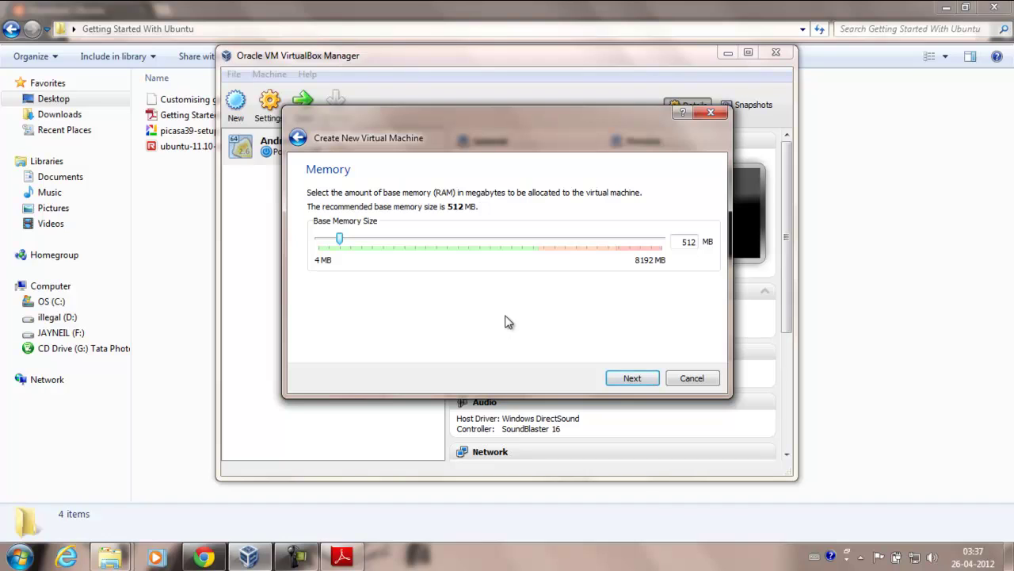
- Raise the machine's base memory to 4096 MB and continue
left_click(403, 239)
left_click(404, 239)
left_click(439, 239)
left_click(449, 239)
left_click_drag(474, 235, 511, 243)
left_click(626, 378)
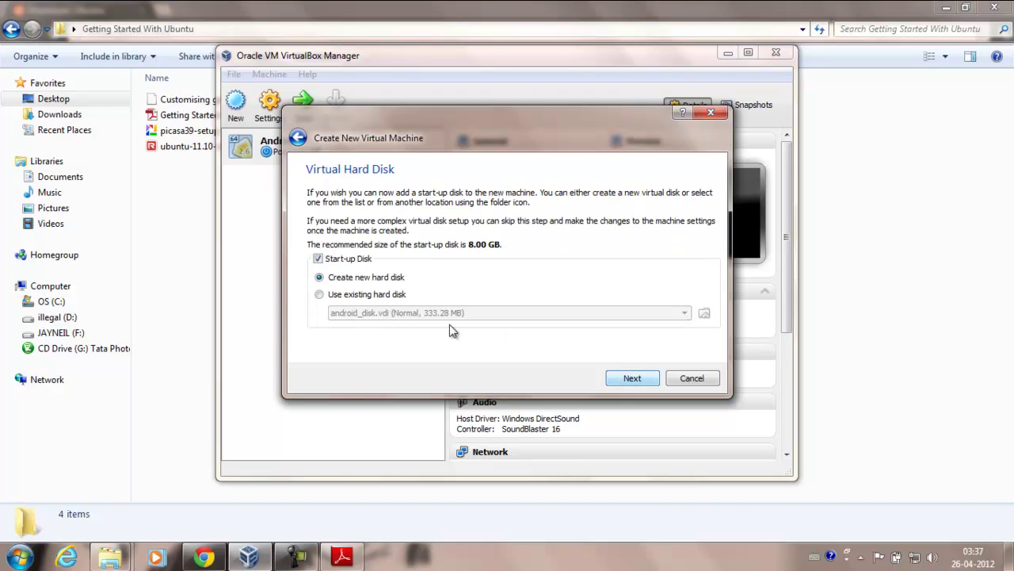
- Create a dynamically allocated 19.65 GB VDI disk named Ubuntu testdrive
left_click(630, 378)
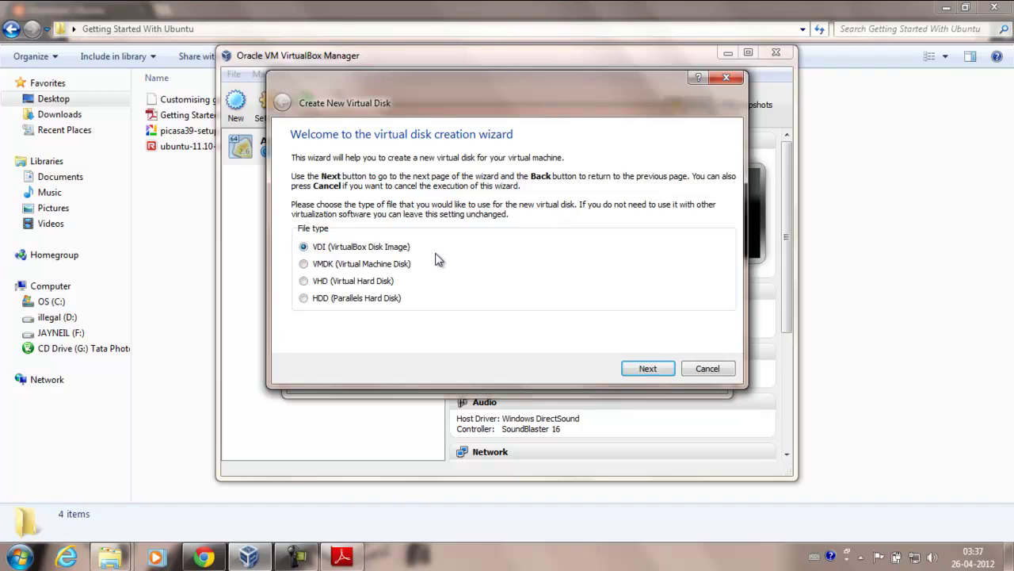
left_click(654, 374)
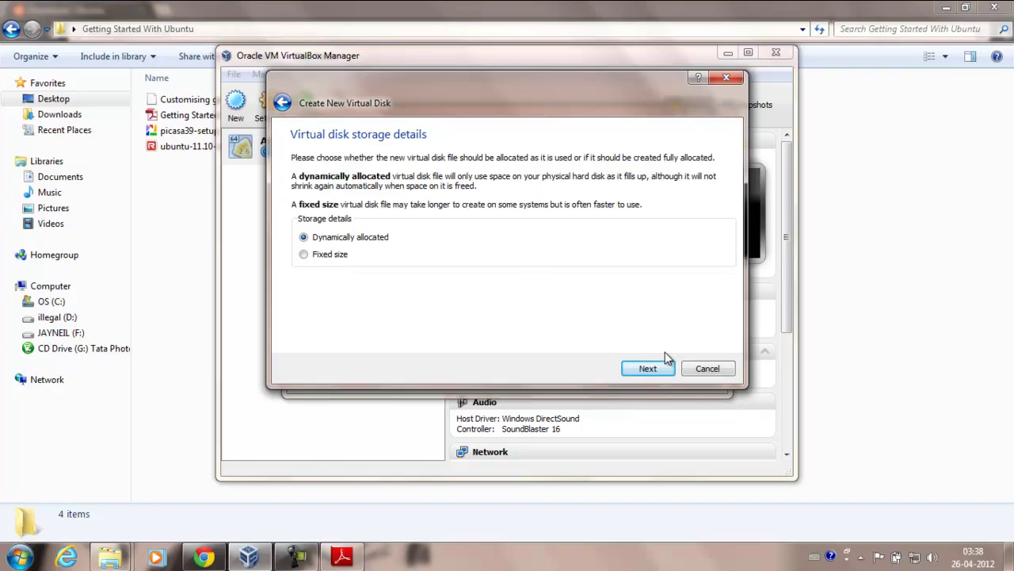
left_click(648, 369)
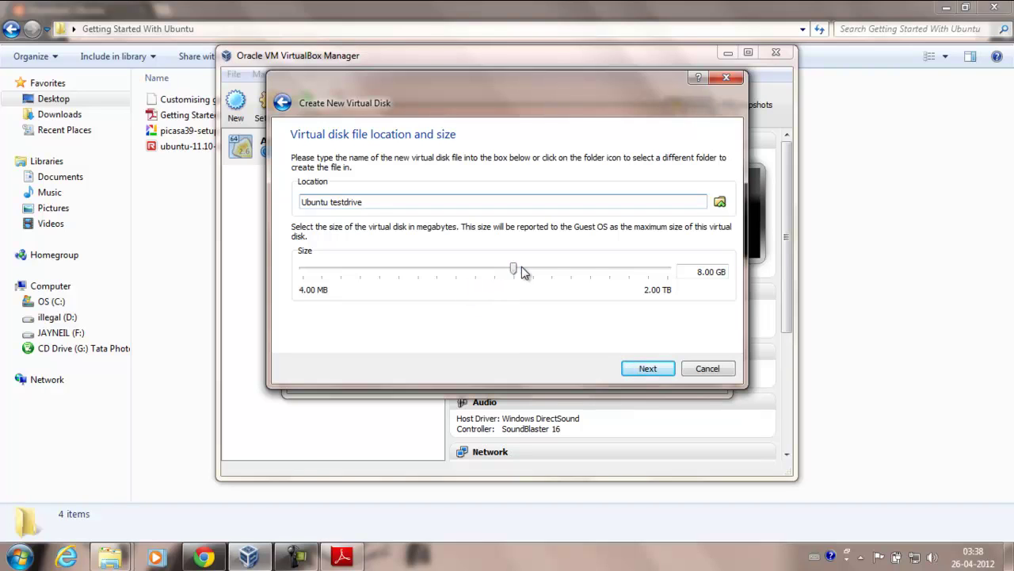
left_click_drag(513, 272, 540, 271)
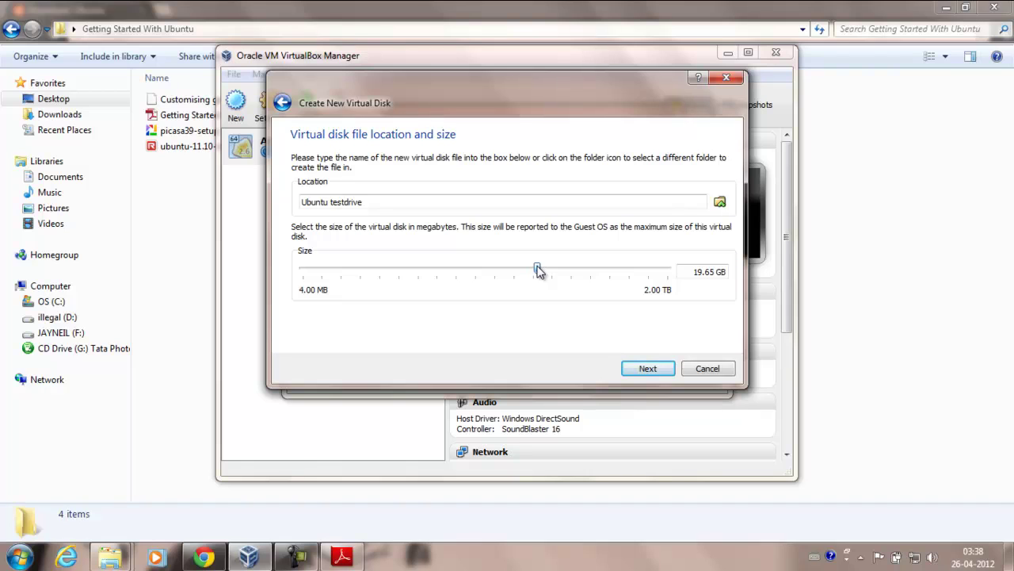
left_click(648, 369)
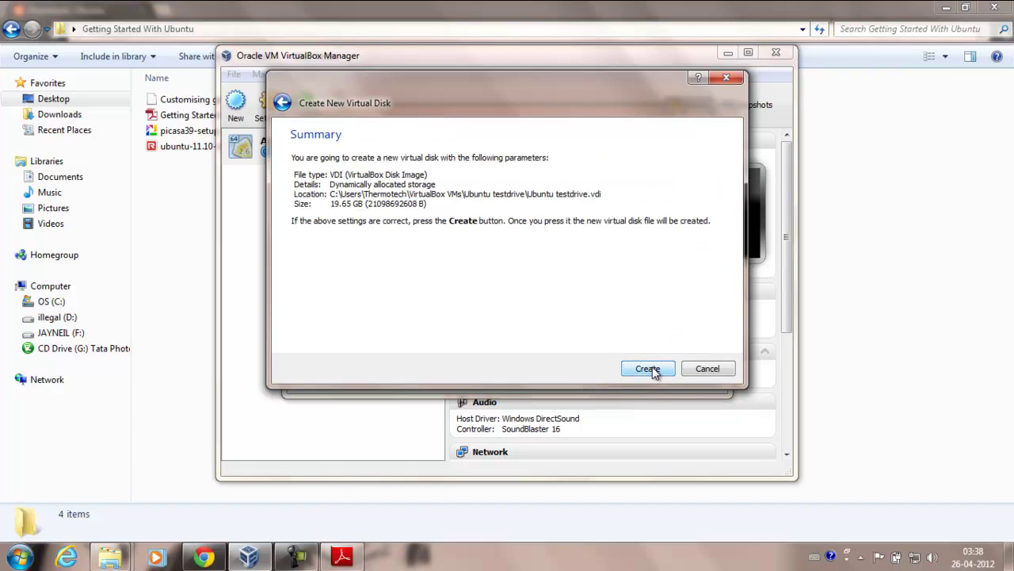
left_click(652, 369)
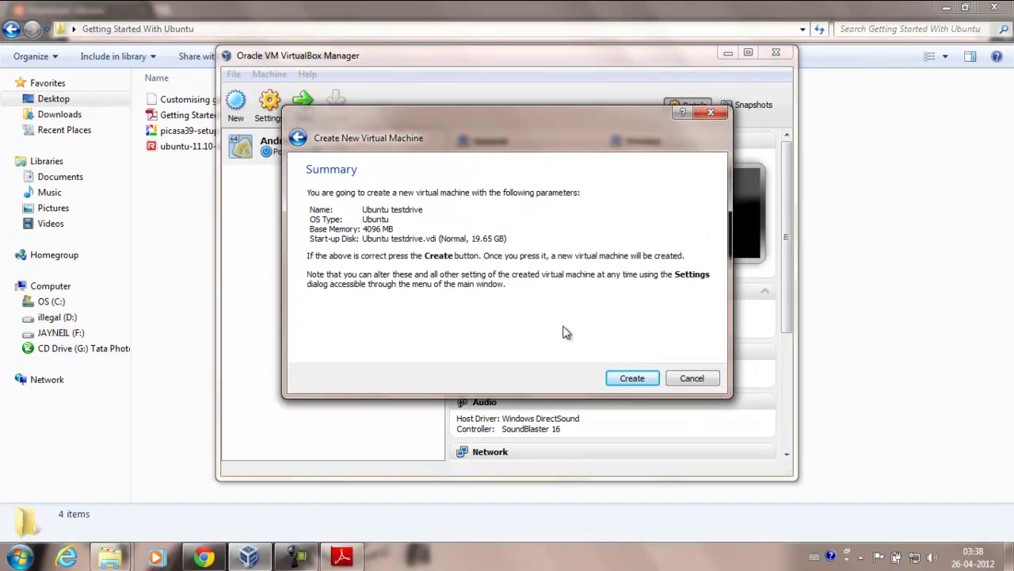
- Create the Ubuntu testdrive machine and start it, passing the First Run welcome page
left_click(634, 379)
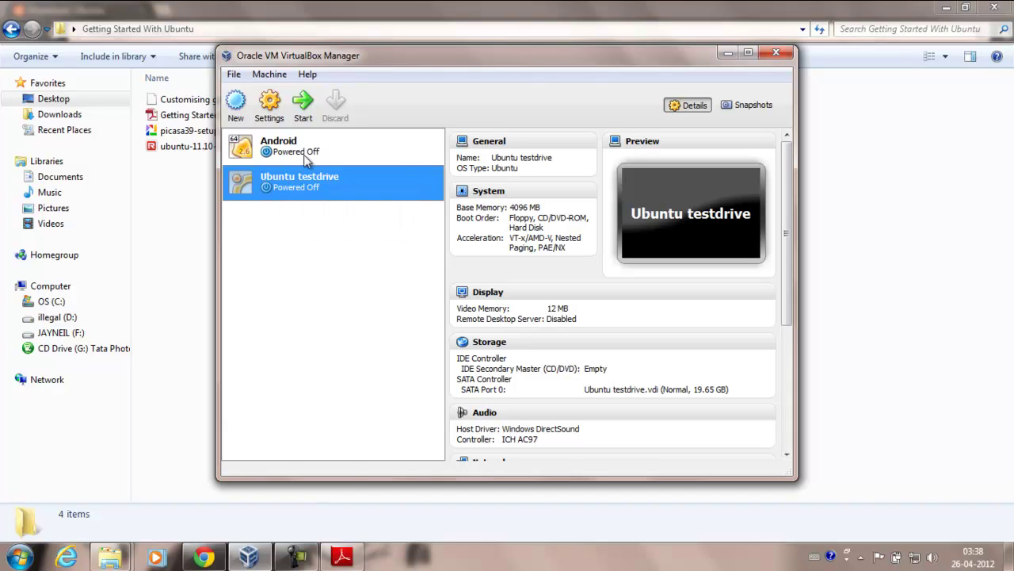
left_click(304, 113)
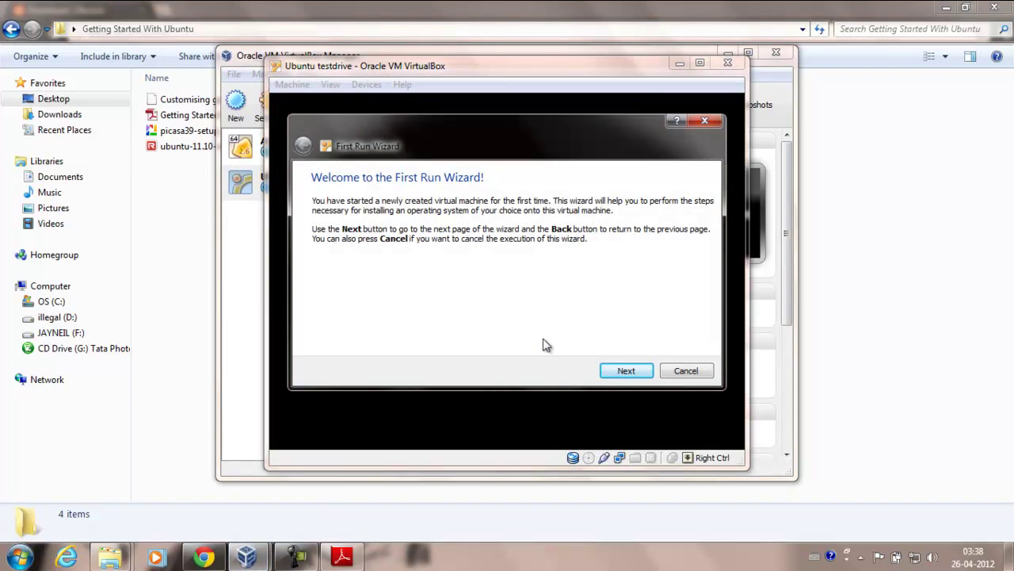
left_click(611, 372)
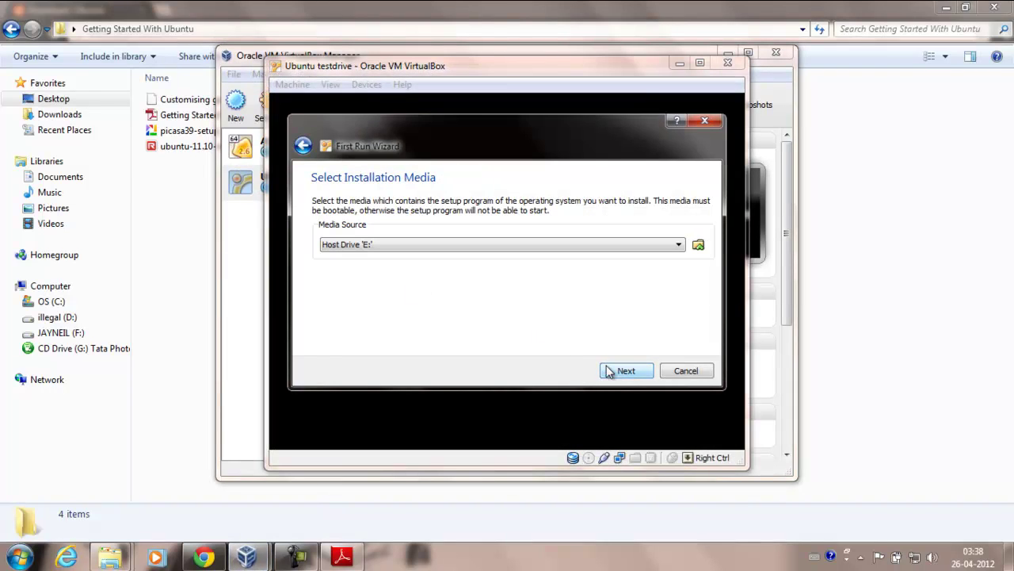
- Select ubuntu-11.10-desktop-amd64.iso from Desktop\Getting Started With Ubuntu as the boot media
left_click(699, 246)
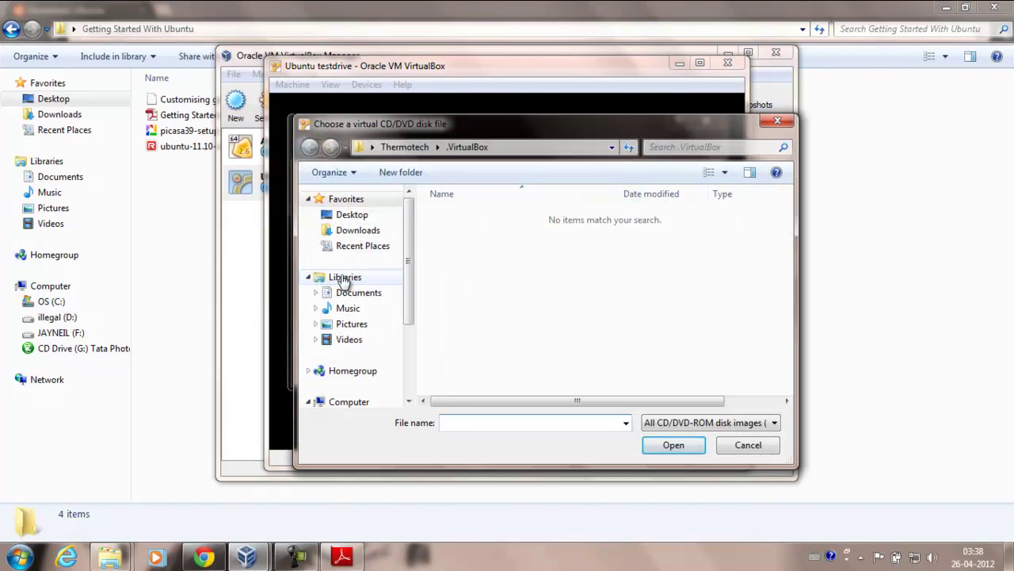
left_click(352, 215)
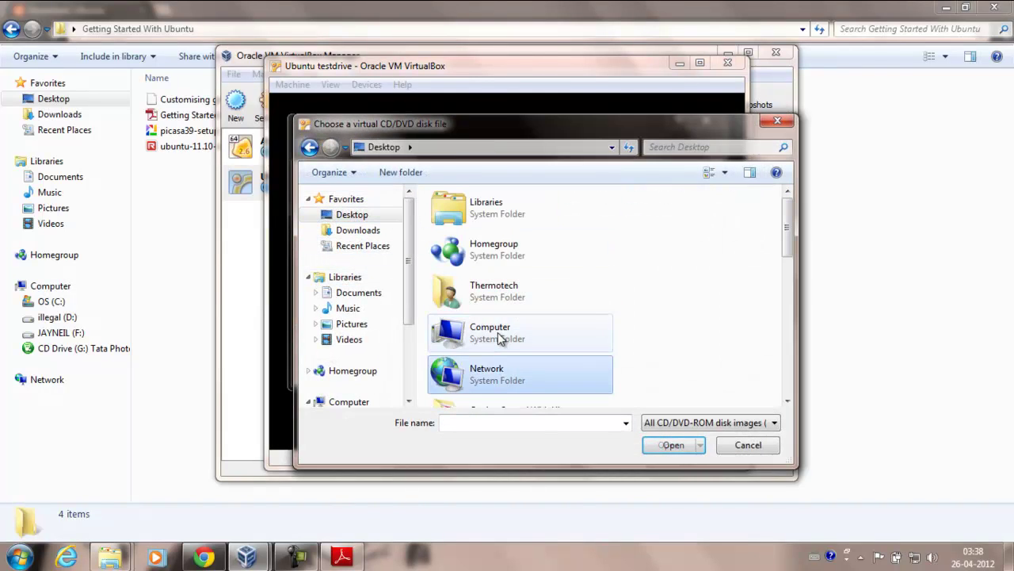
scroll(499, 338, "down", 3)
double_click(499, 301)
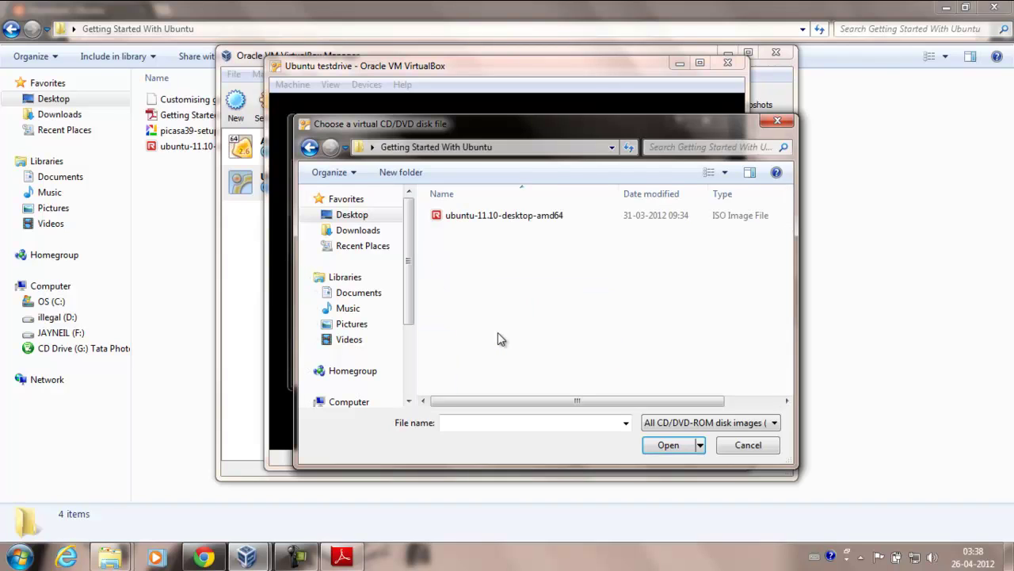
key("Down")
left_click(657, 451)
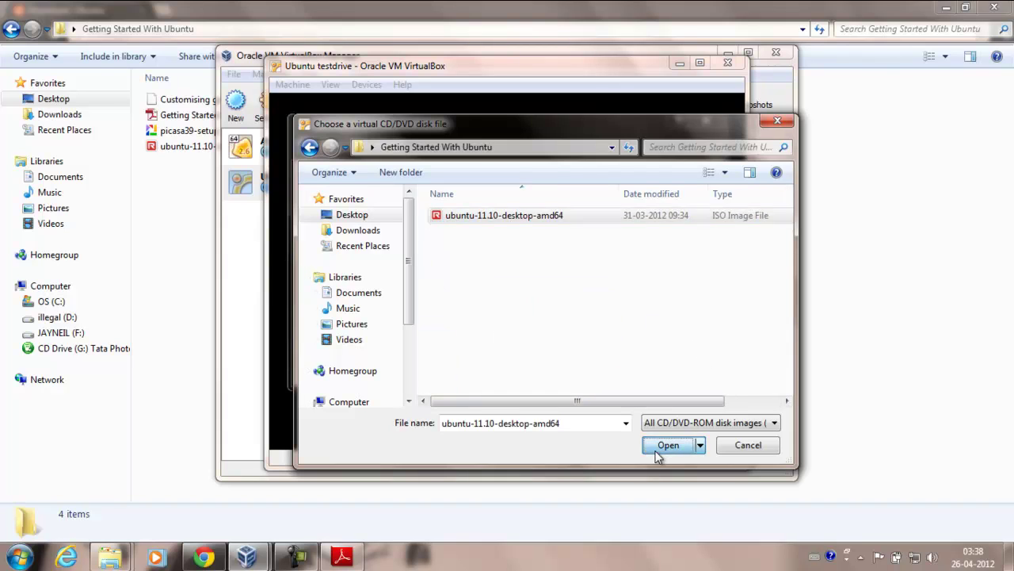
left_click(626, 372)
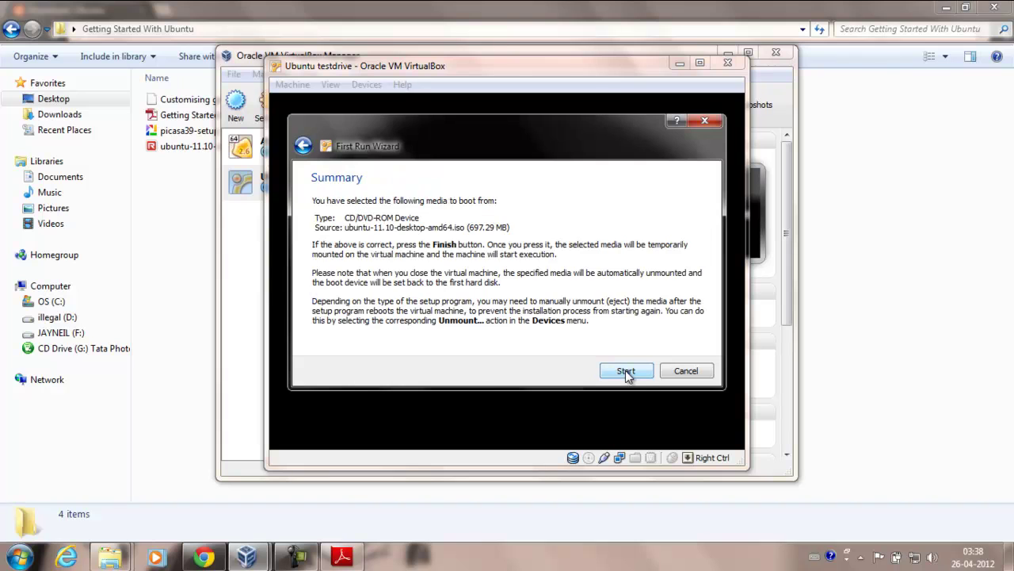
- Boot Ubuntu testdrive from the ISO and run it fullscreen, dismissing the colour and mouse notices
left_click(626, 373)
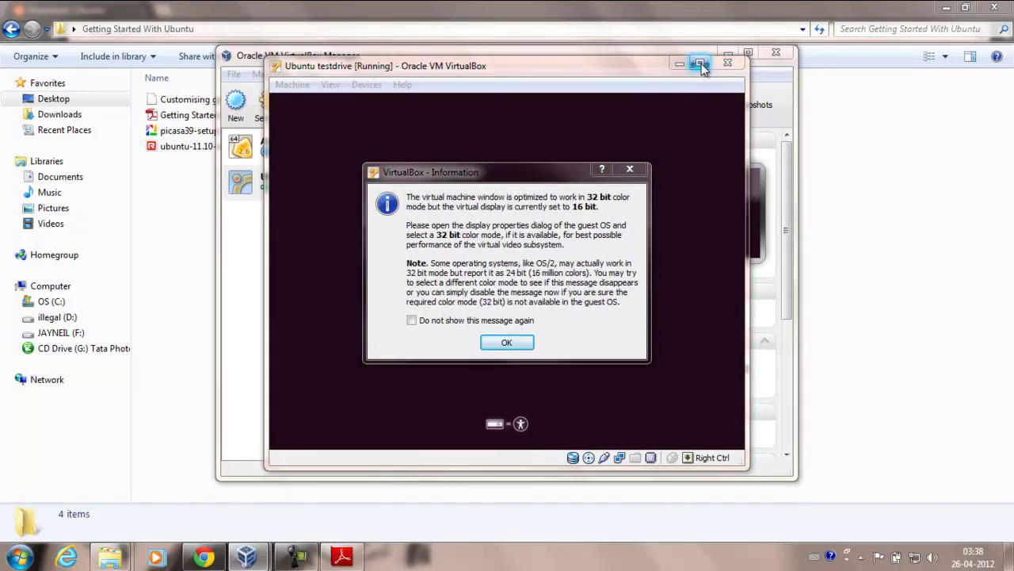
left_click(504, 343)
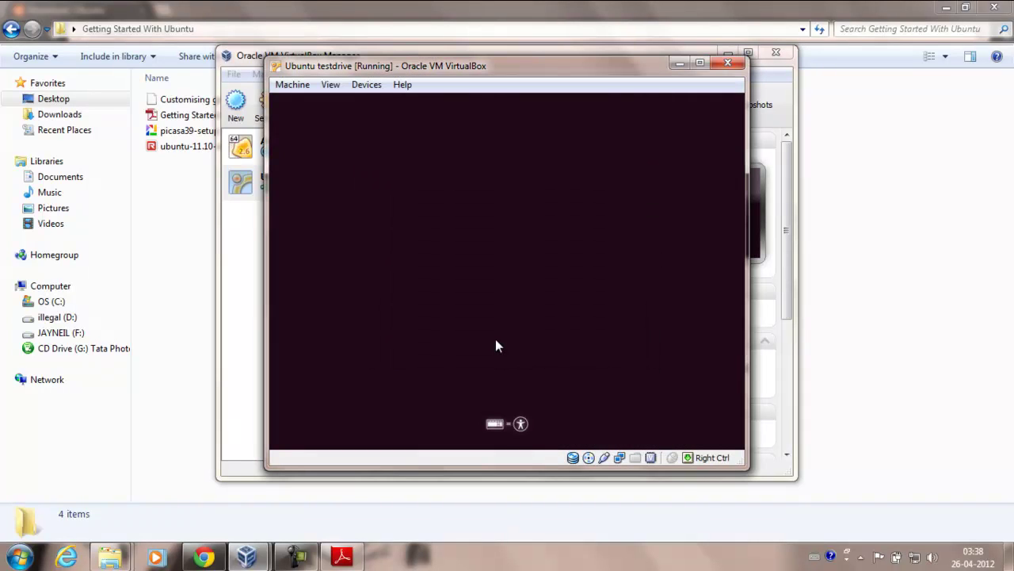
left_click(332, 92)
left_click(344, 101)
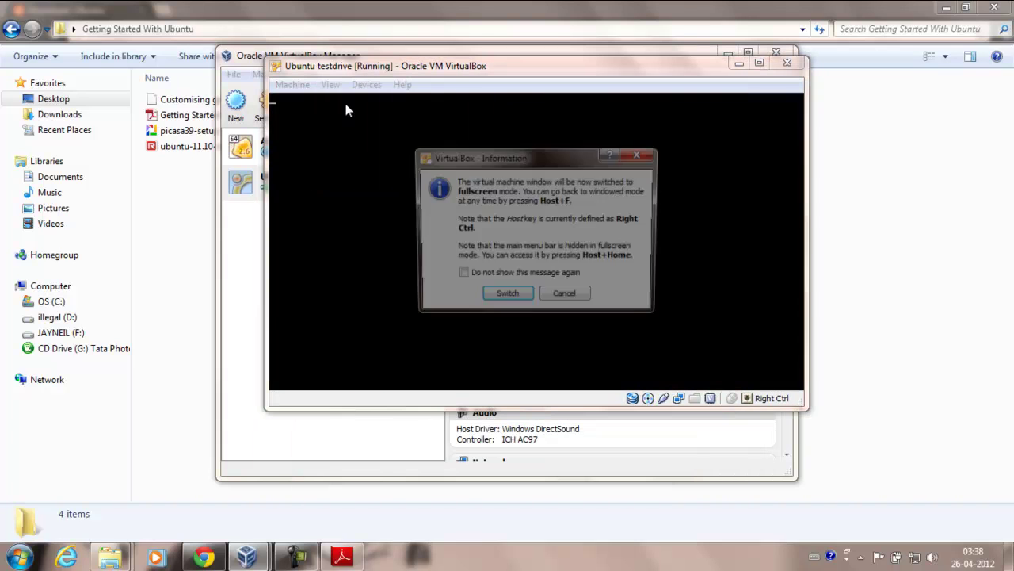
left_click(507, 298)
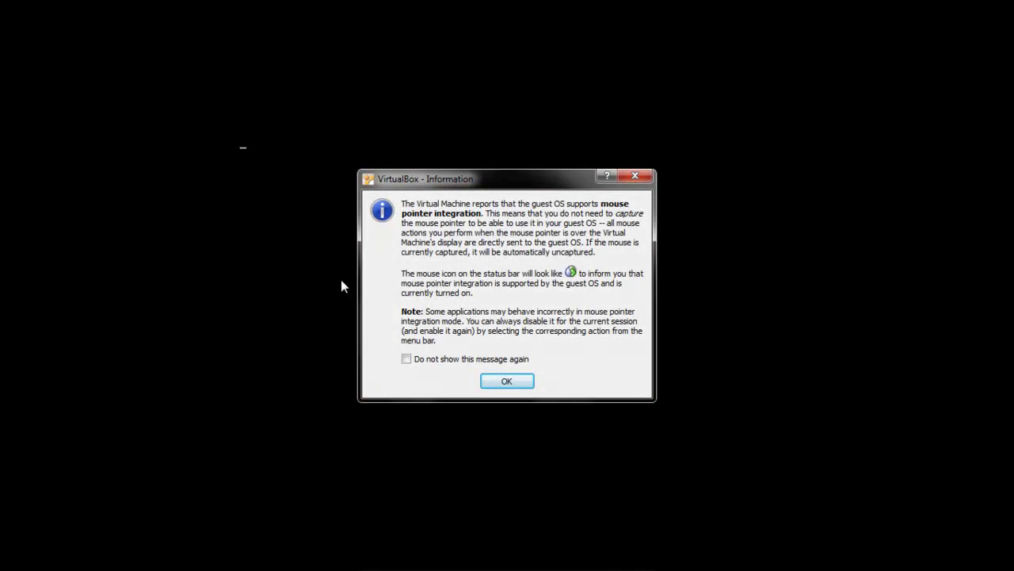
left_click(502, 378)
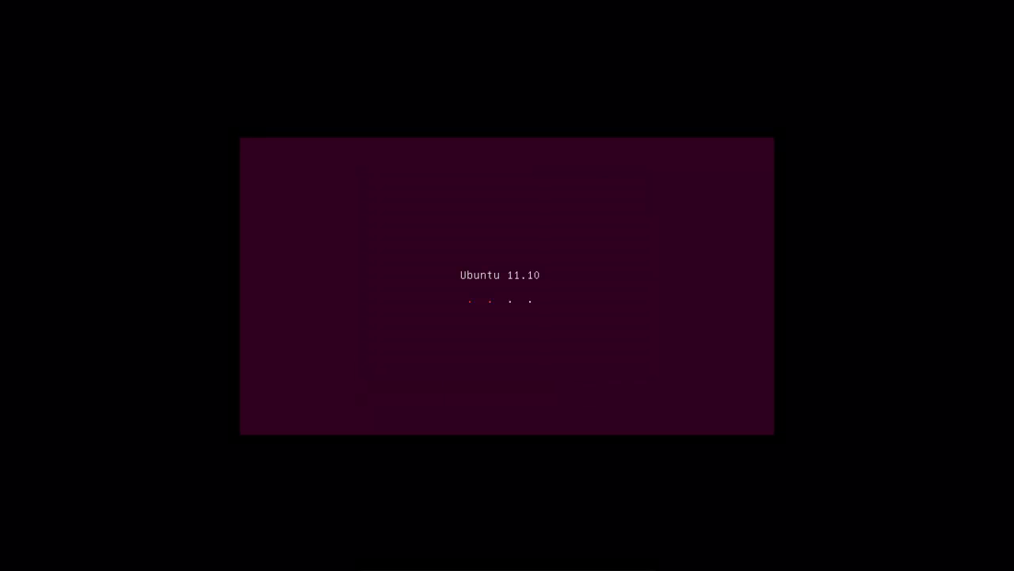
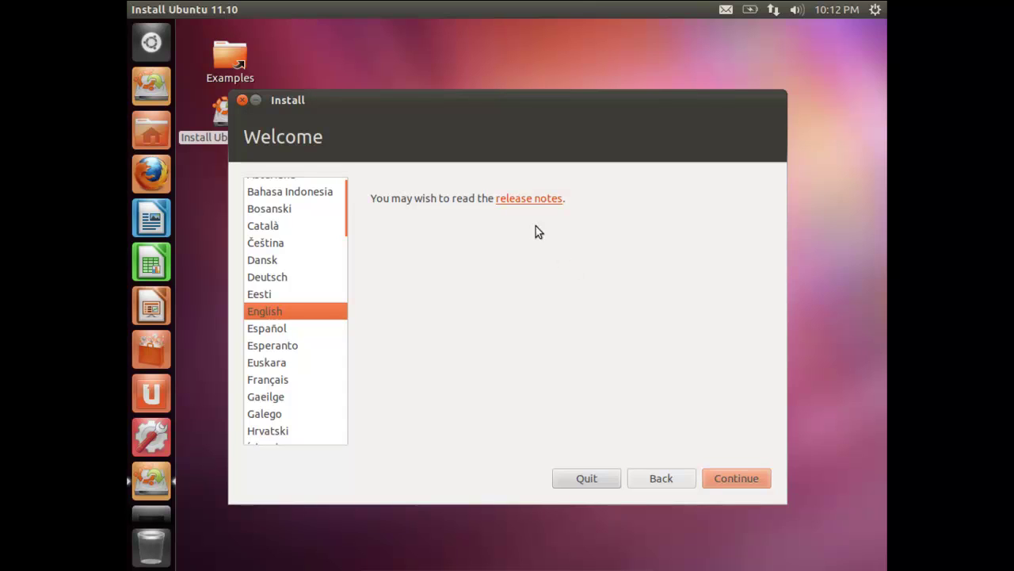
- Continue past the Welcome page and skip downloading updates and third-party software
left_click(726, 488)
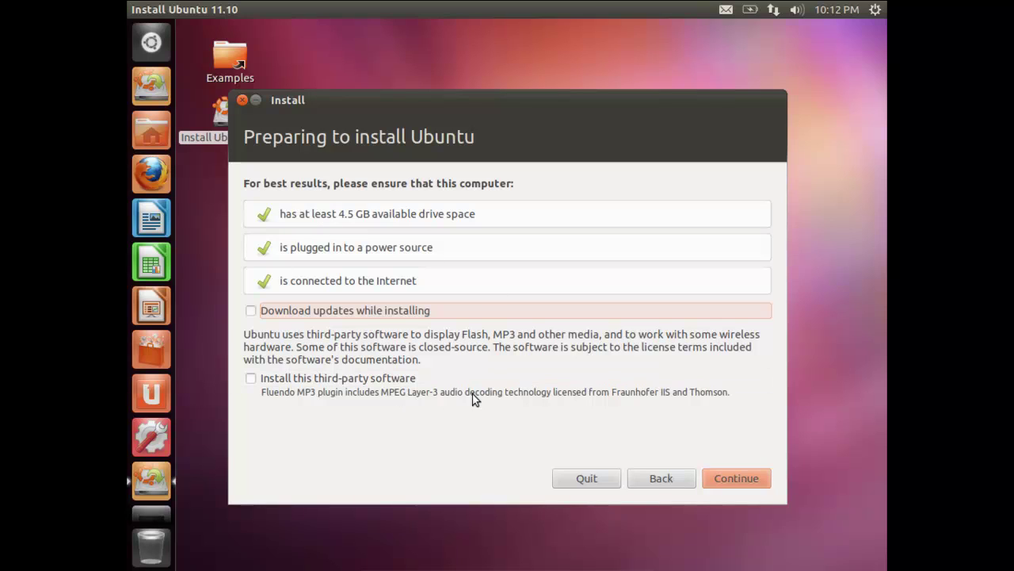
left_click(725, 477)
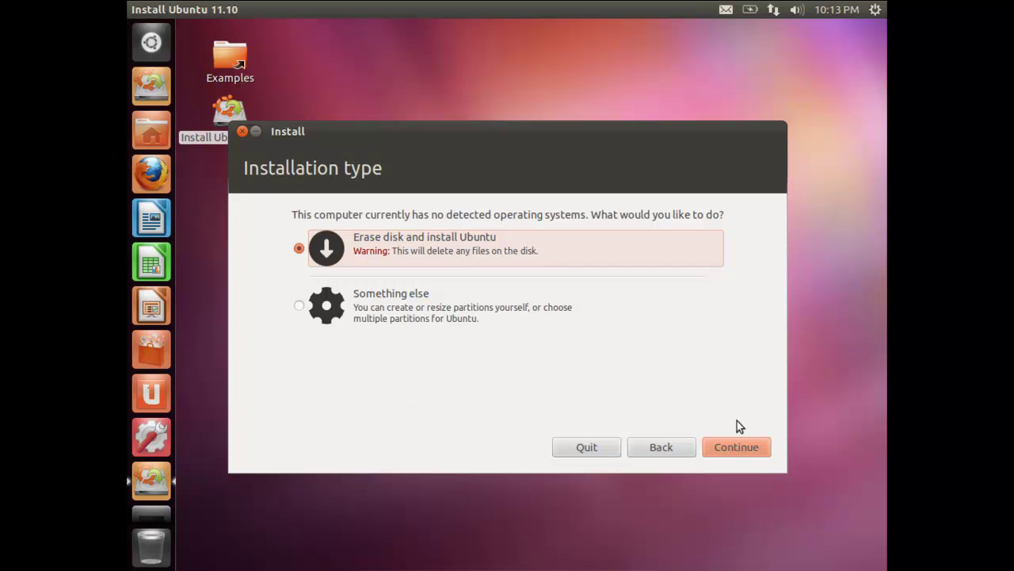
- Erase the 21.1 GB sda VBOX HARDDISK and install Ubuntu onto it
left_click(738, 449)
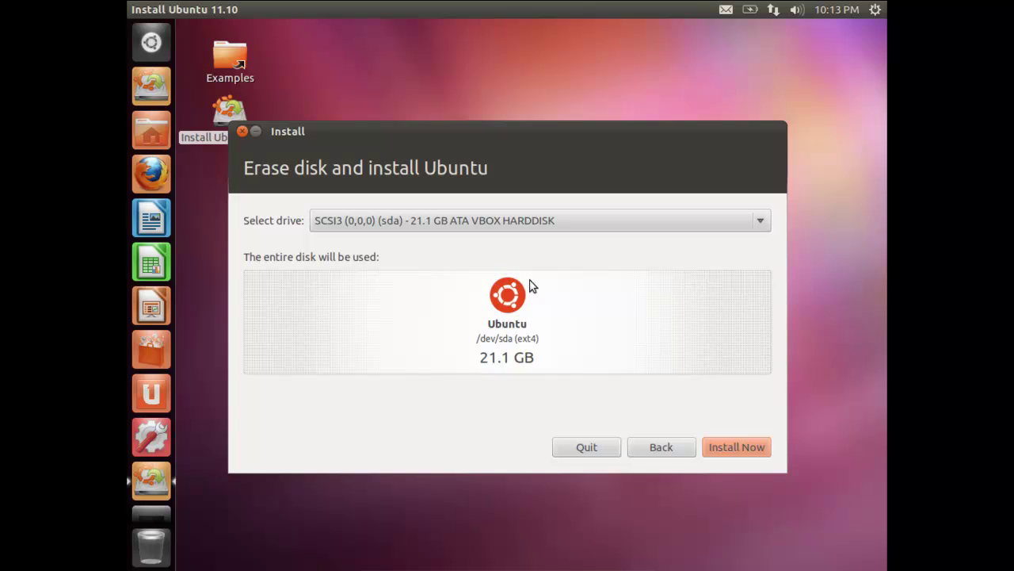
left_click(718, 448)
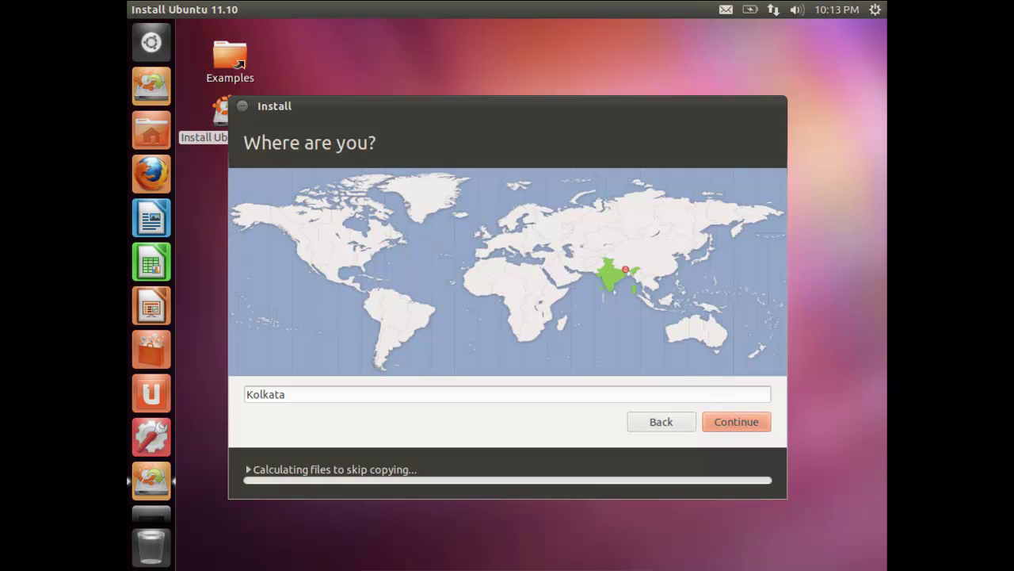
- Accept Kolkata as the location and English (US) as the keyboard layout
left_click(727, 415)
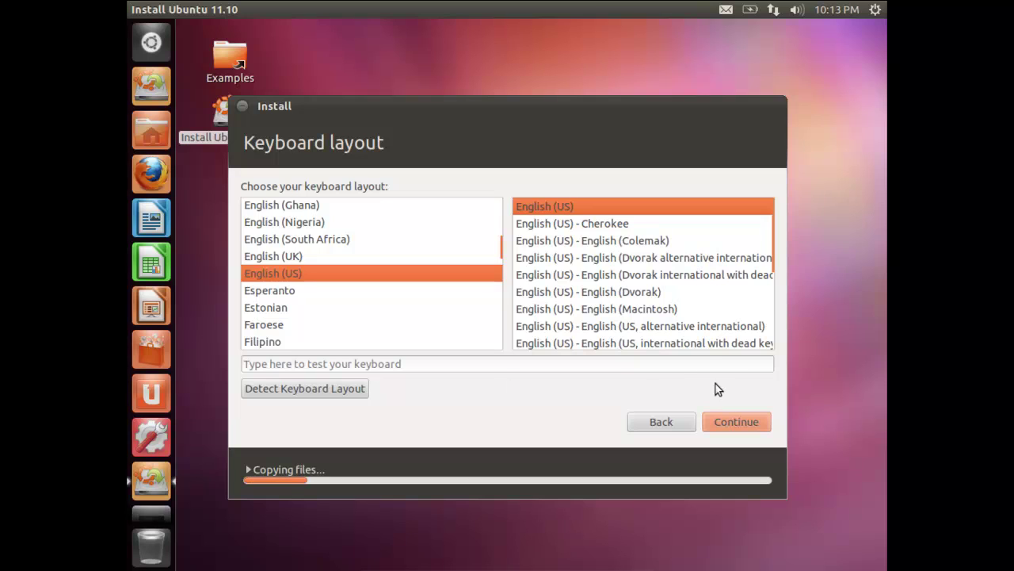
left_click(737, 421)
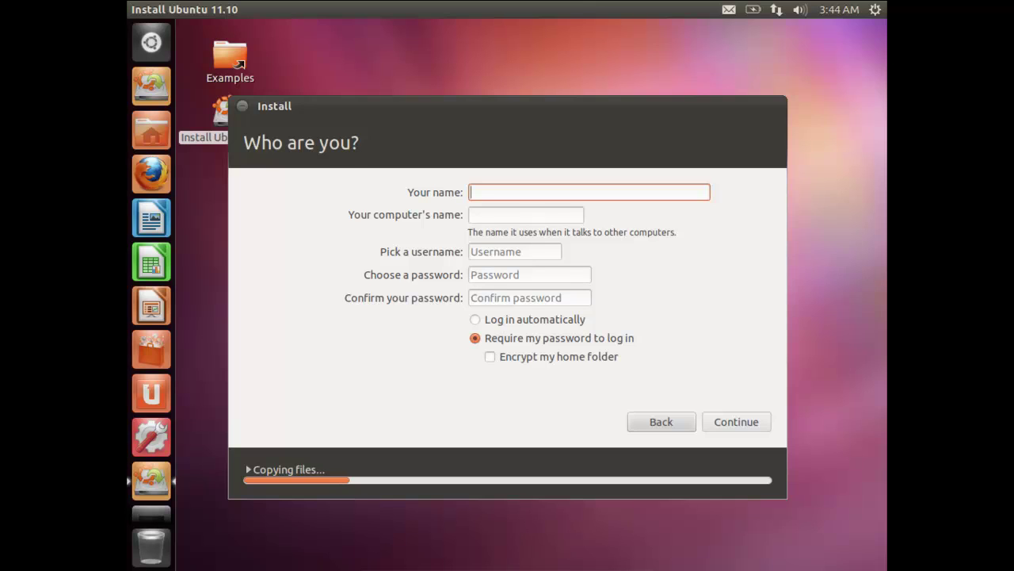
- Enter the user's name and a matching 4-character password, then submit the account details
type("Jayneil")
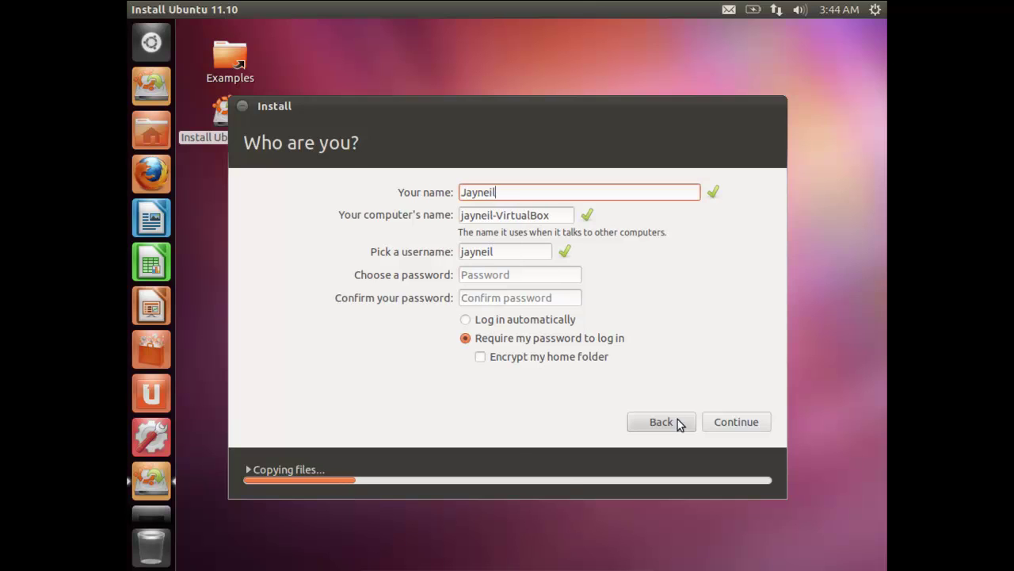
left_click(476, 279)
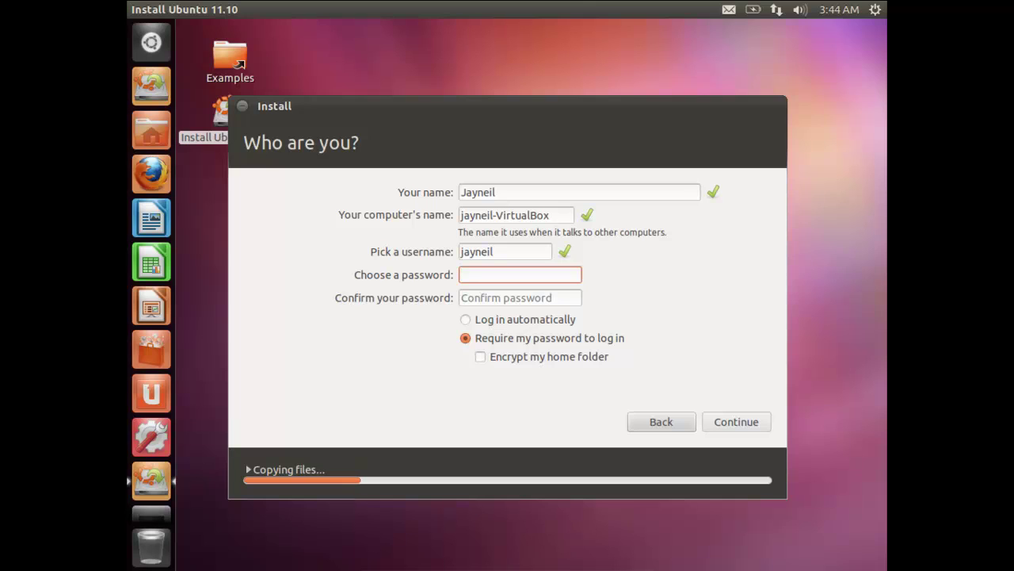
type("••••")
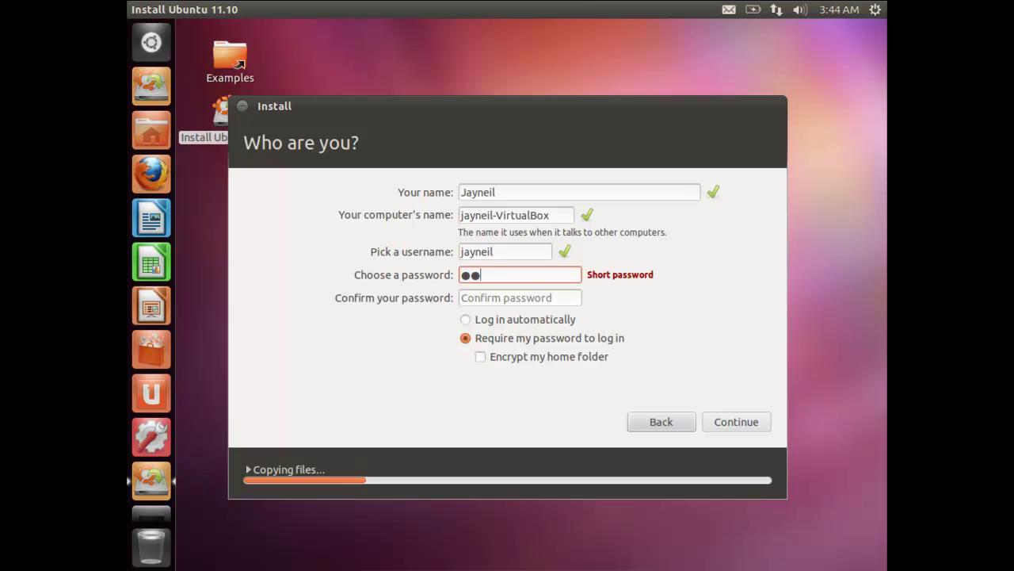
left_click(473, 298)
type("••••")
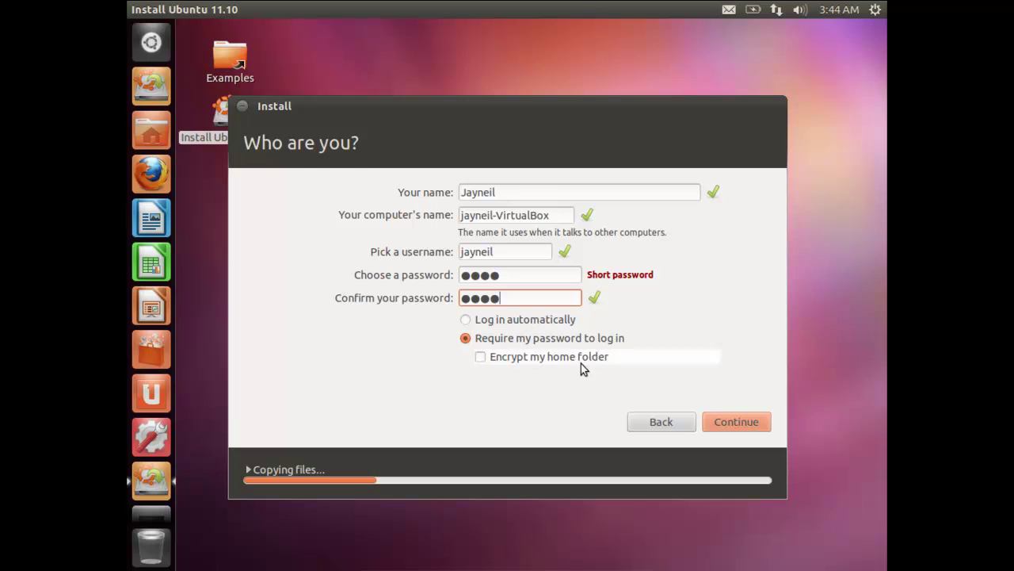
left_click(726, 421)
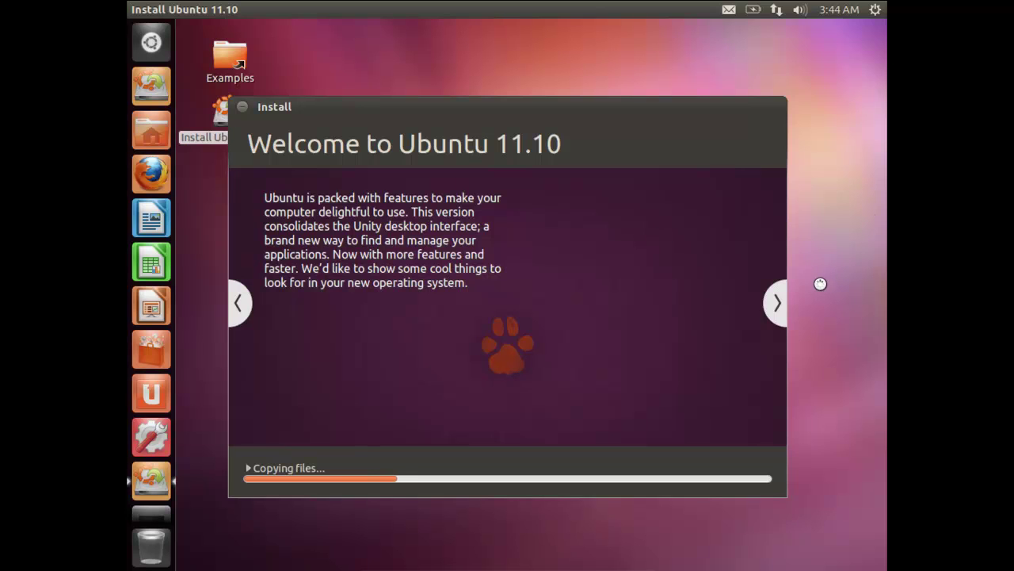
- Advance the slideshow three slides, past photos, to 'Your own personal cloud'
left_click(775, 303)
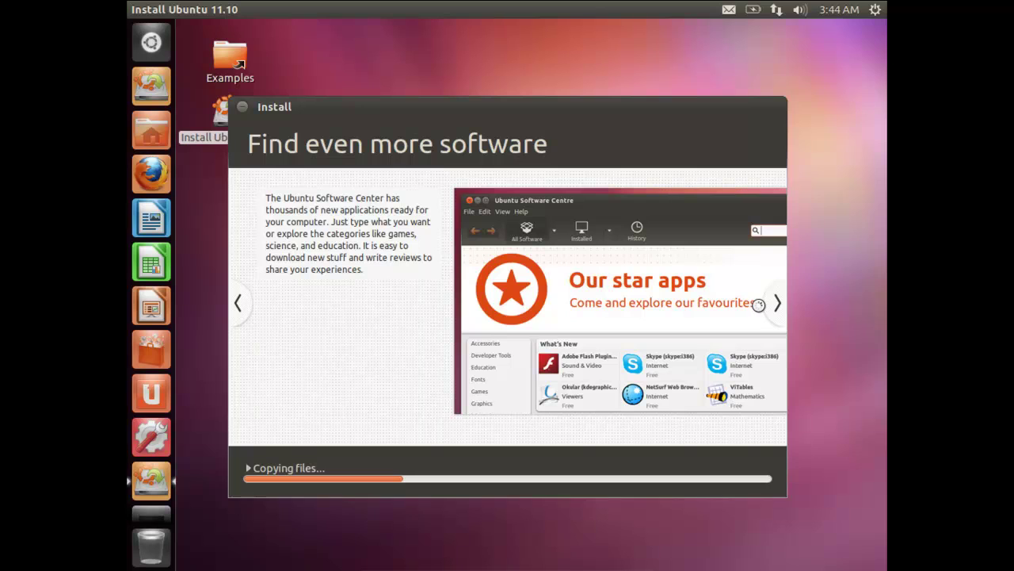
left_click(773, 303)
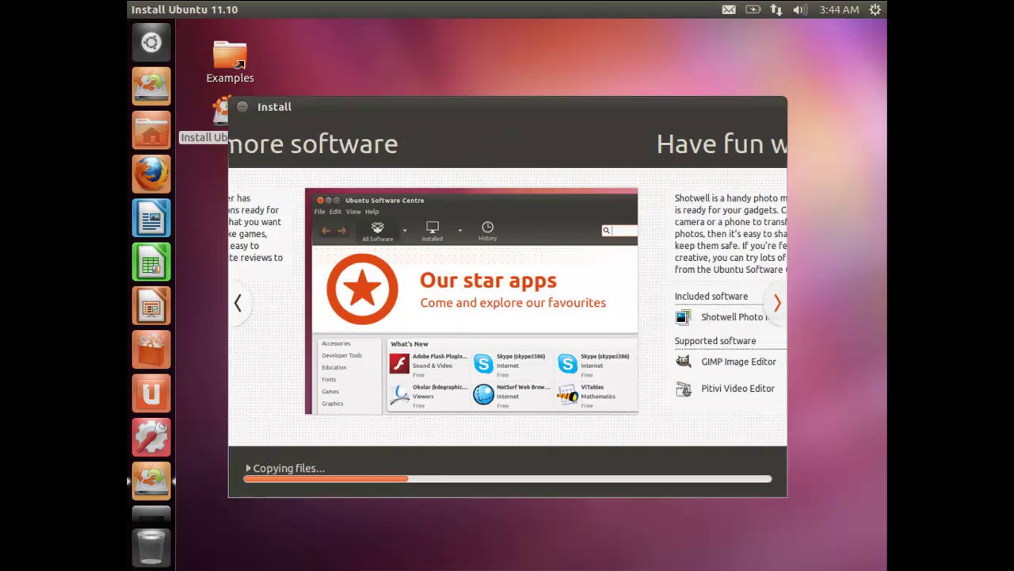
left_click(775, 302)
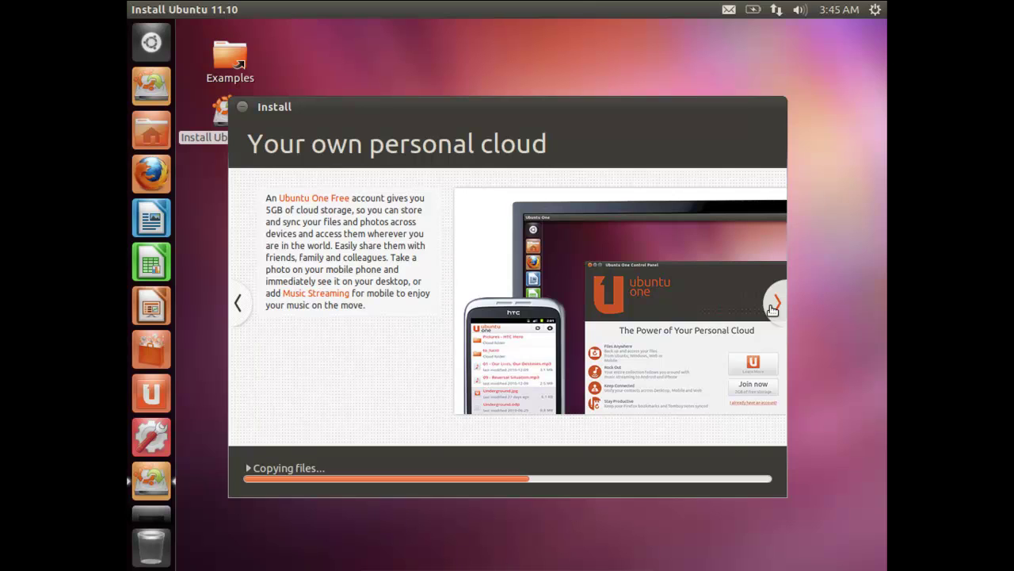
- Advance the slideshow one slide, then briefly expand and collapse the 'Installing system' details
left_click(775, 304)
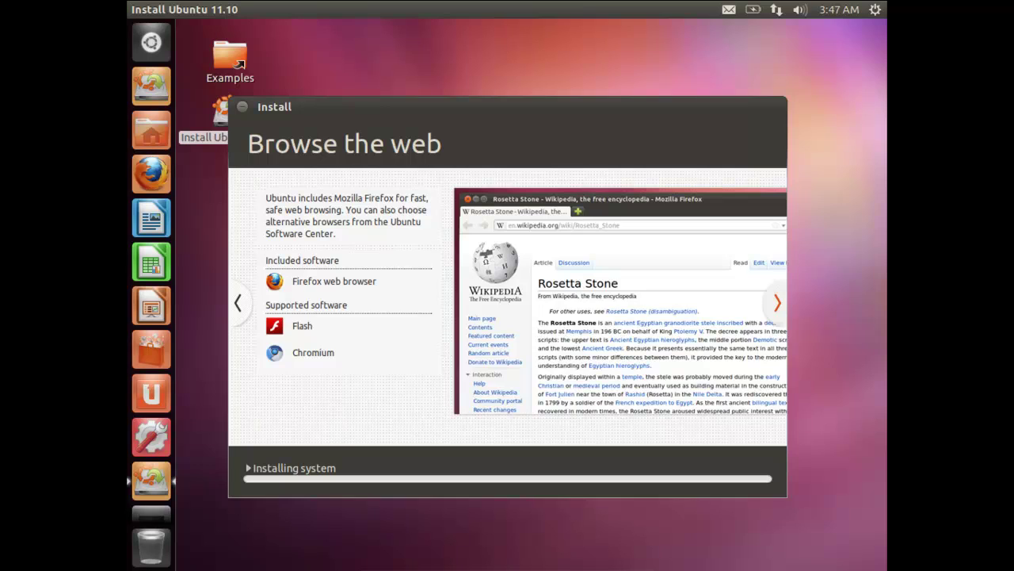
left_click(245, 468)
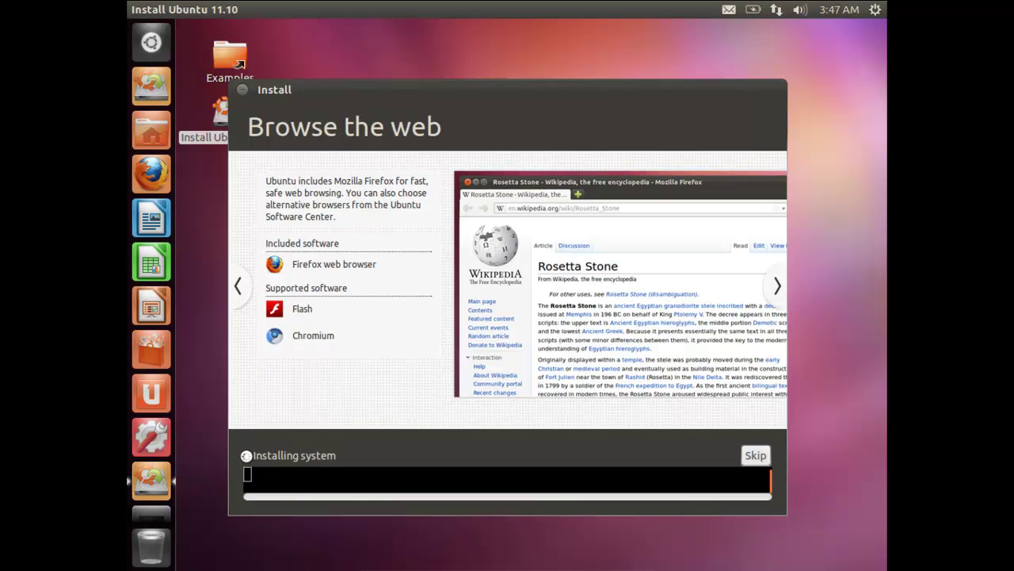
left_click(247, 455)
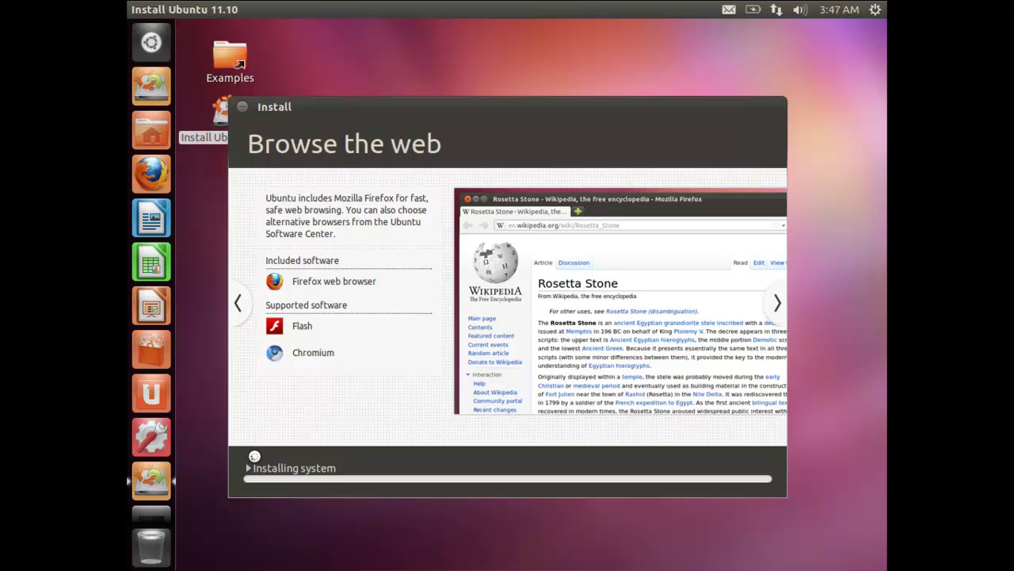
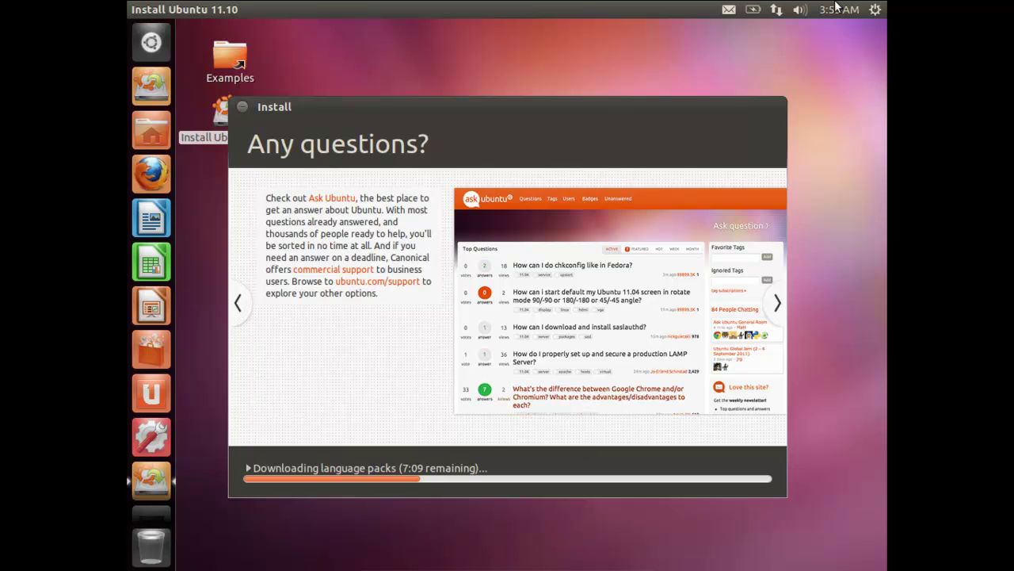
- Check the network menu, then return the VM to a window to view the bottom of the guest screen
left_click(777, 9)
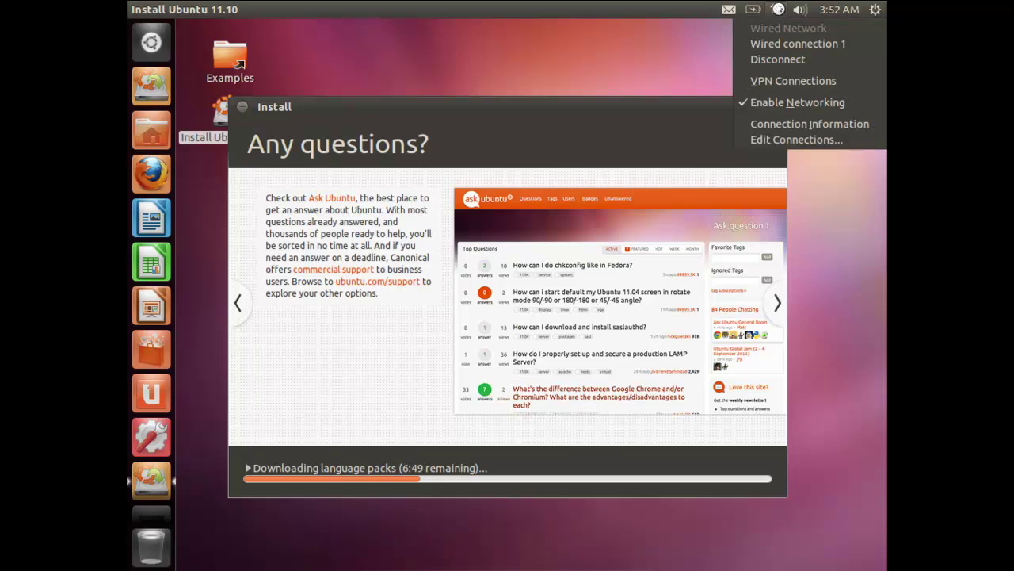
left_click(541, 140)
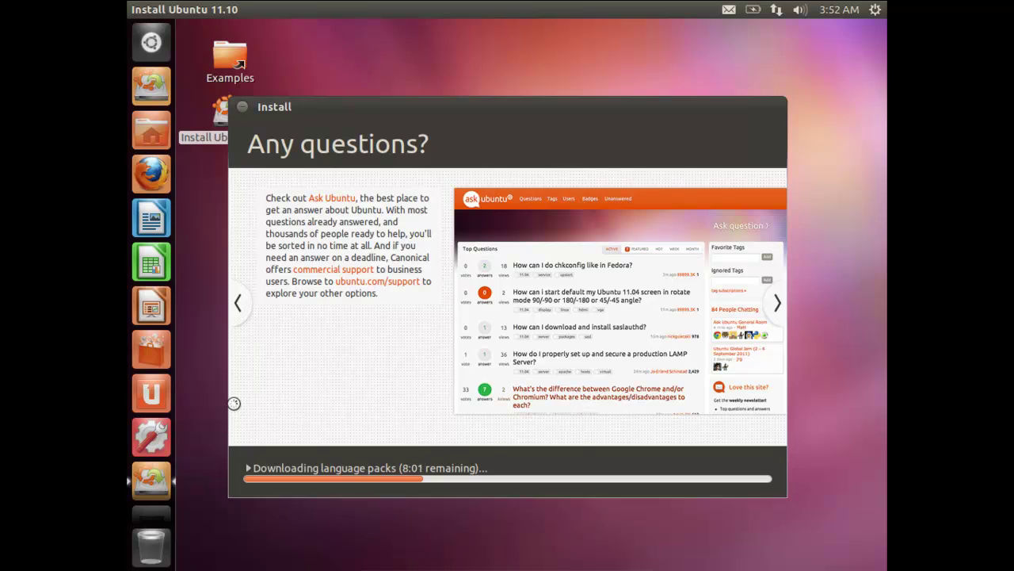
key("Control_R+f")
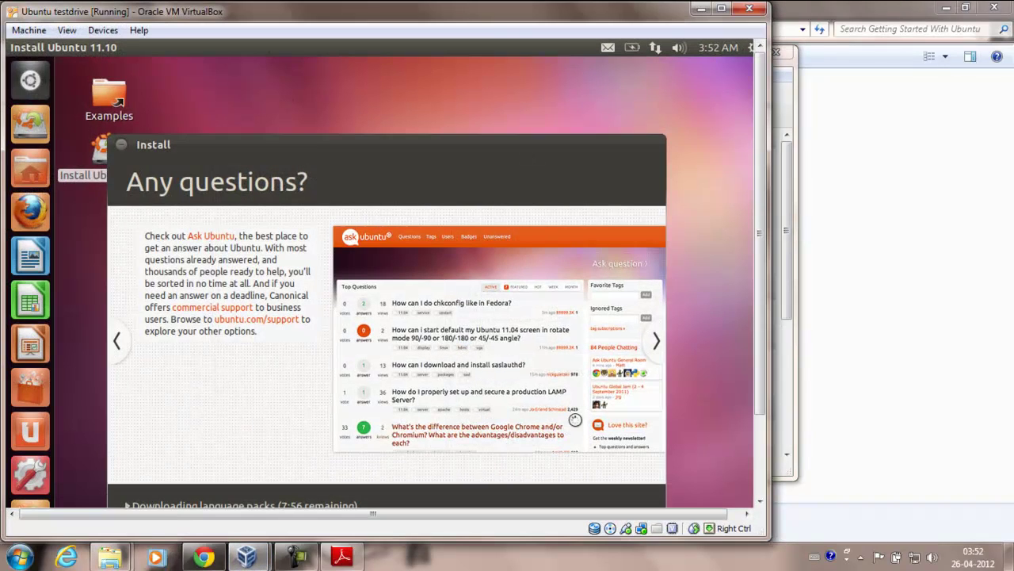
left_click(759, 499)
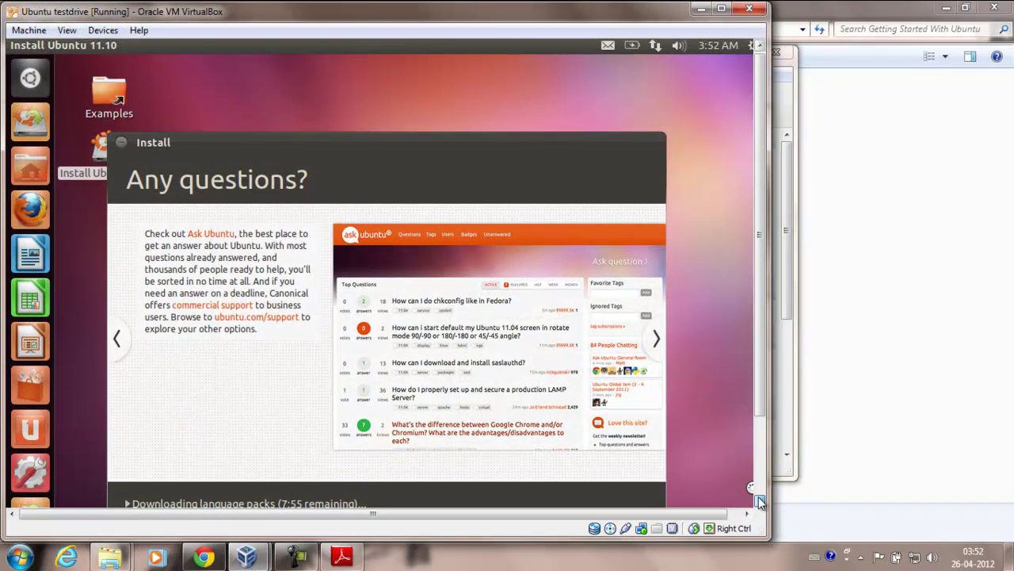
left_click_drag(758, 499, 759, 499)
left_click(758, 485)
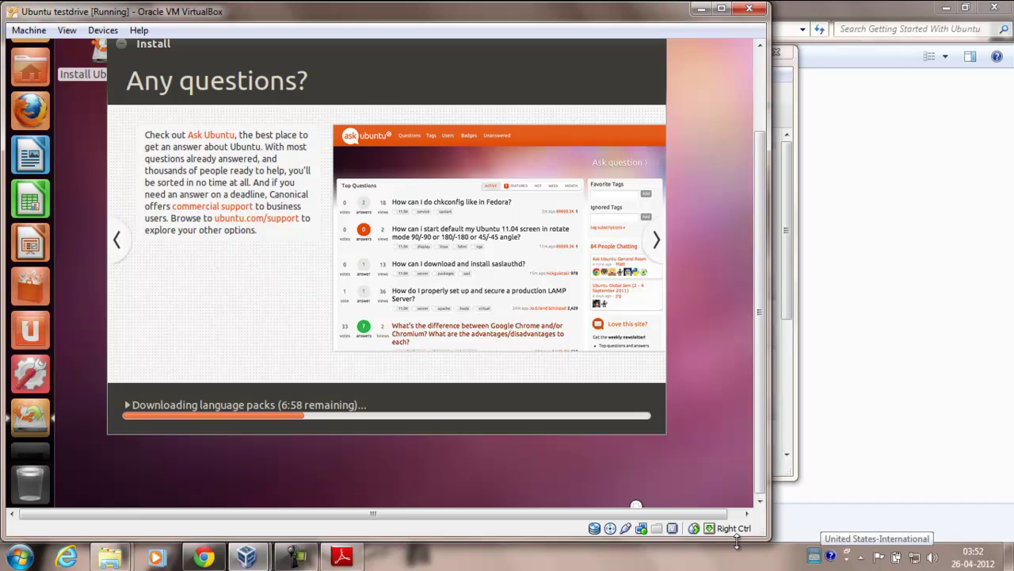
left_click(306, 561)
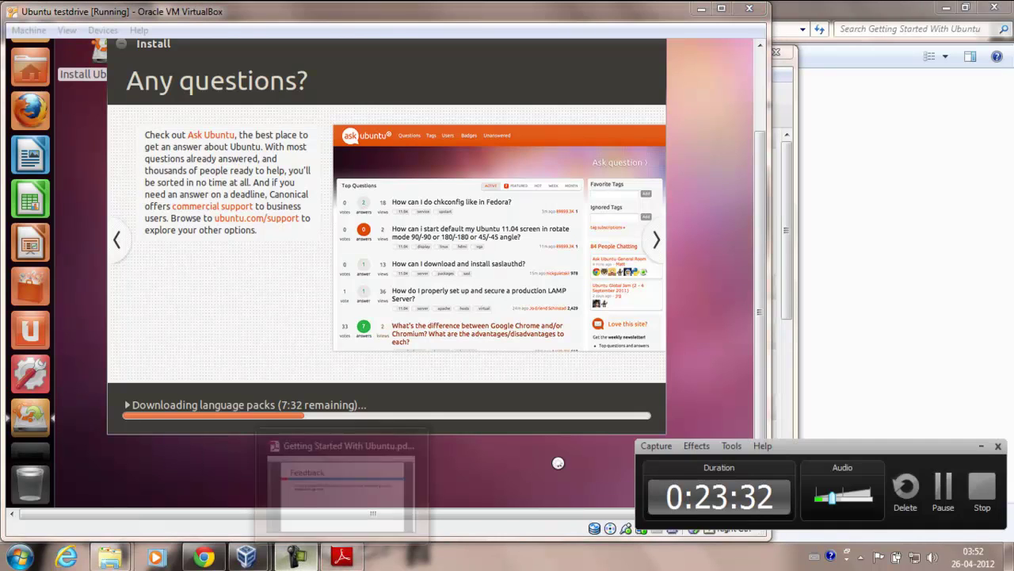
left_click(943, 485)
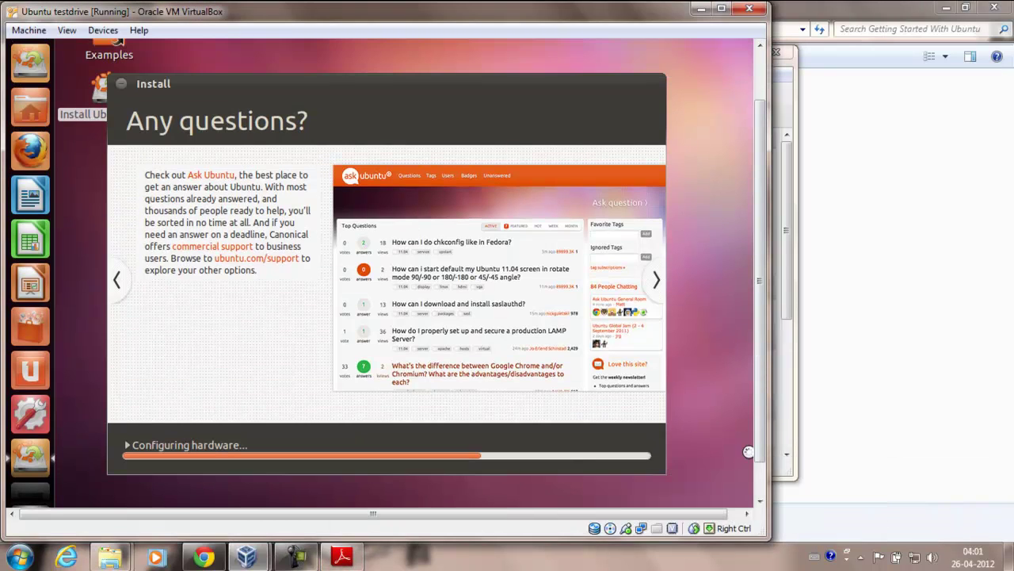
left_click(699, 384)
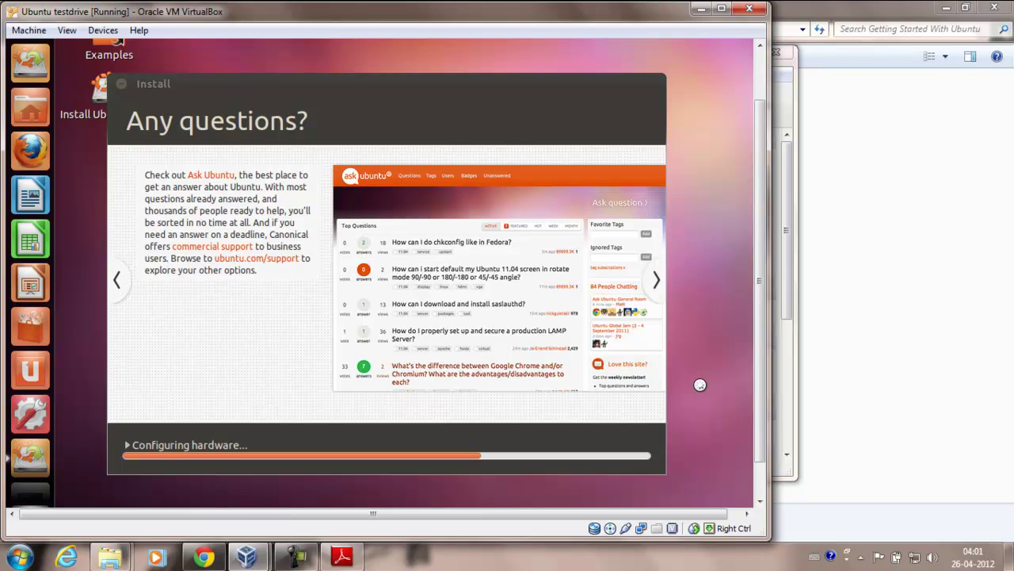
- Toggle the VM to full screen and back to a window while the installer finishes
key("Control_R+f")
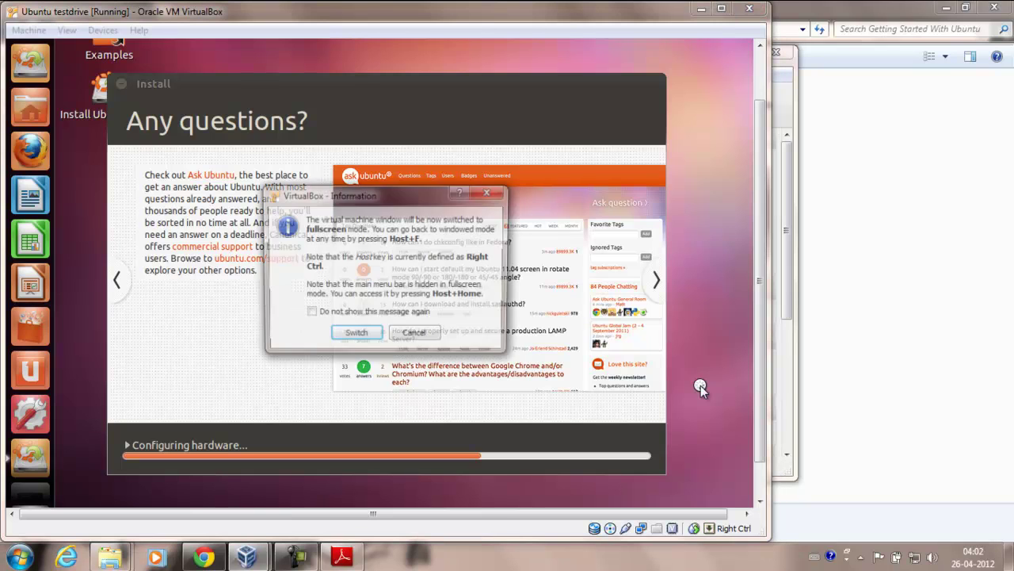
left_click(355, 335)
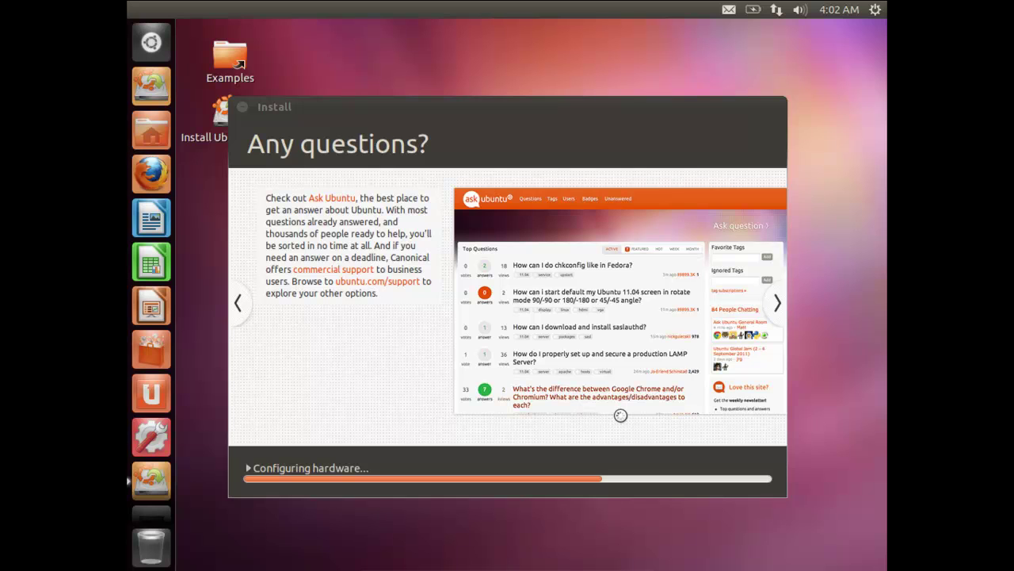
key("Control_R+f")
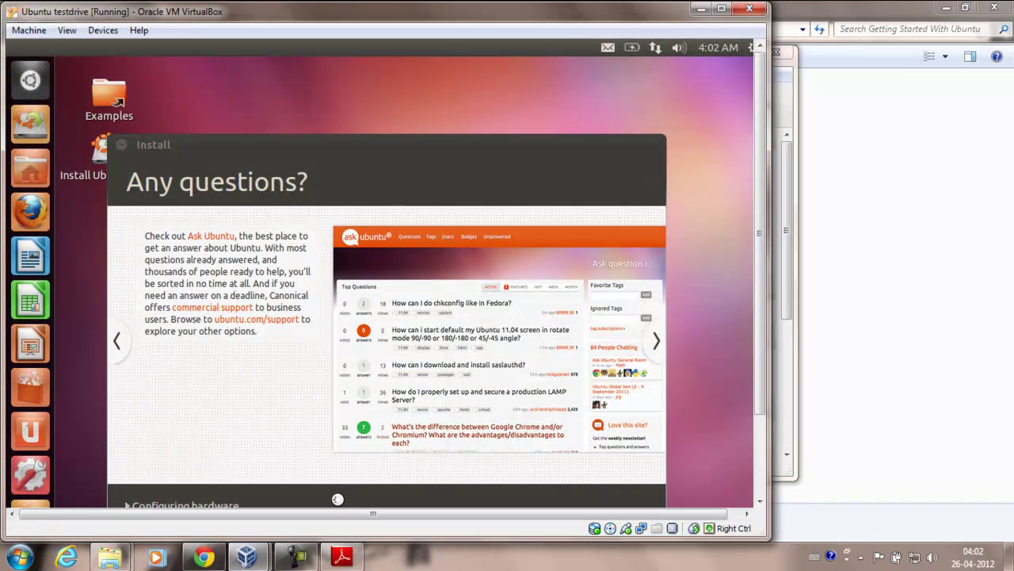
left_click(288, 487)
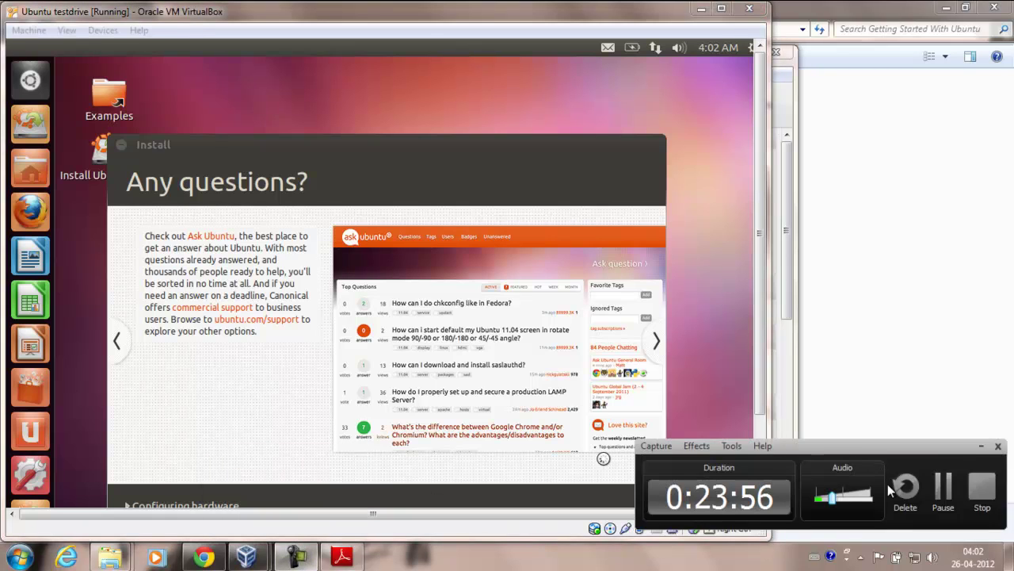
left_click(943, 488)
left_click(945, 489)
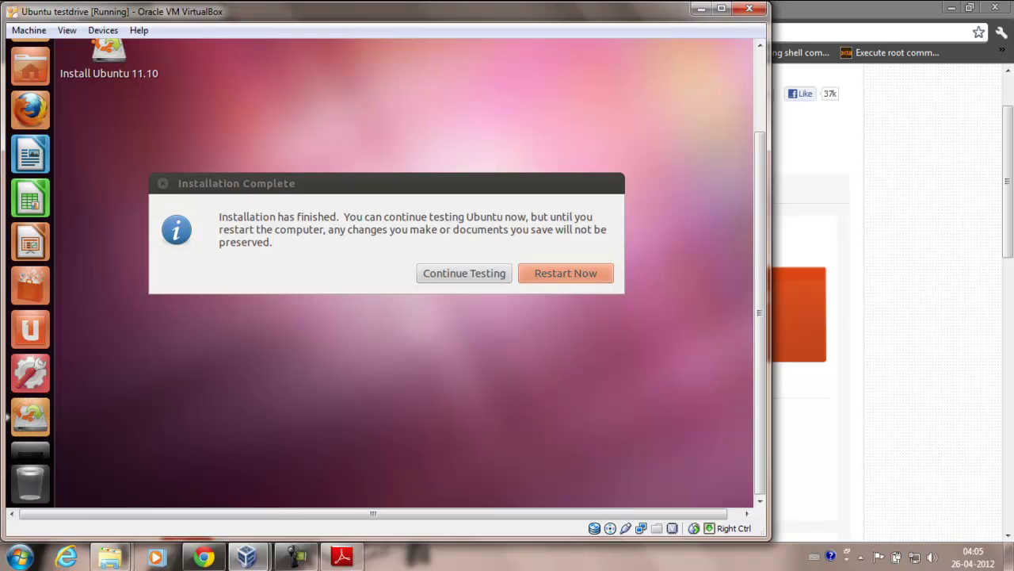
- Put the VM in full screen and choose Restart Now on the Installation Complete notice
key("ctrl+f")
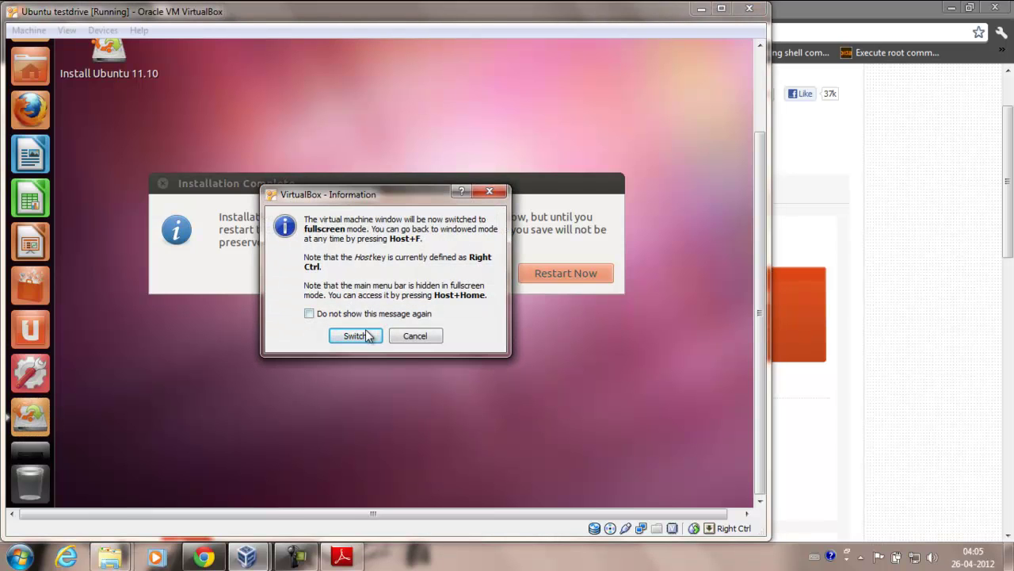
left_click(365, 336)
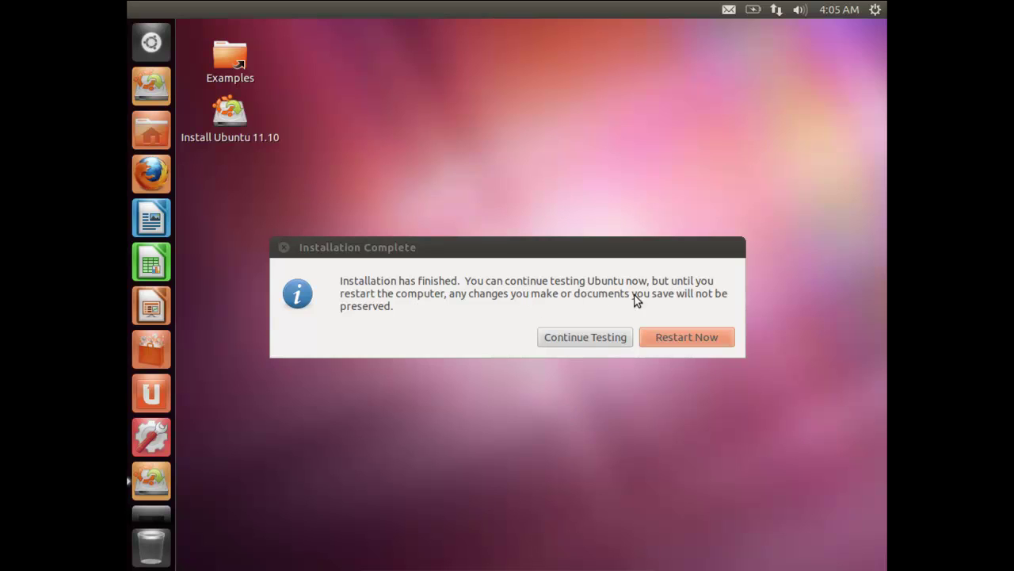
left_click(673, 339)
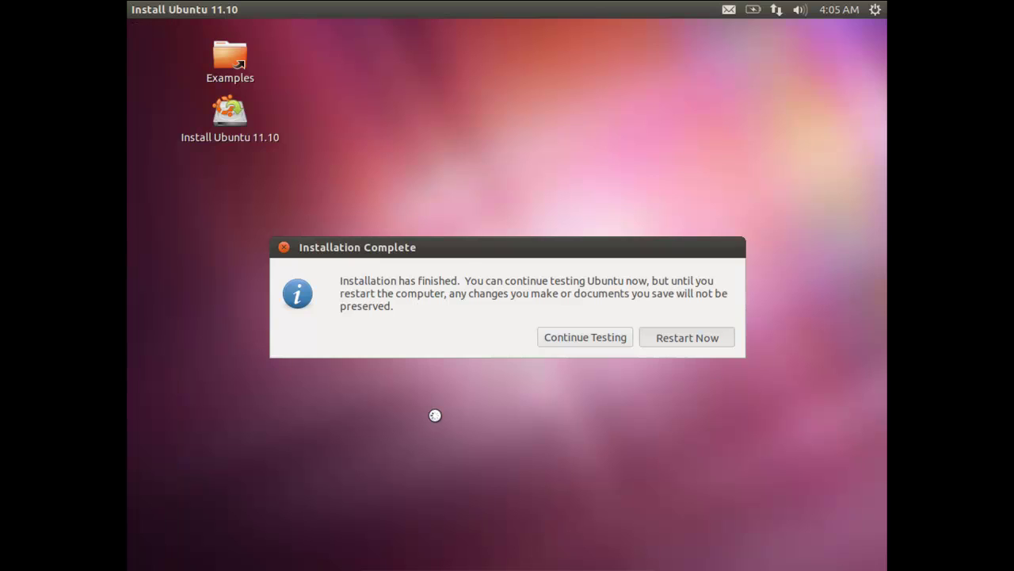
mouse_move(468, 565)
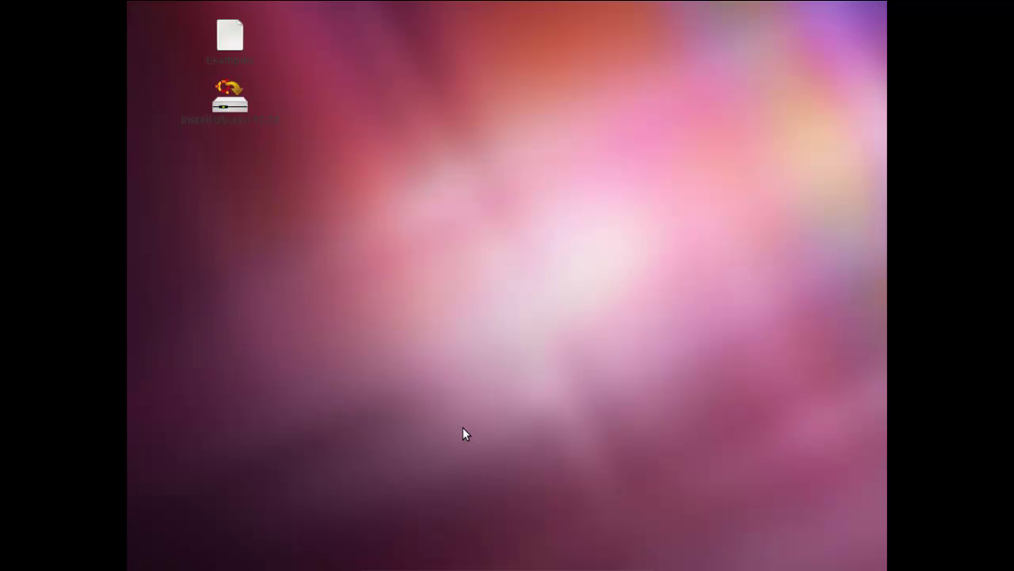
- Put the VM in full screen and look through the login screen's power and session menus
key("Control_R+f")
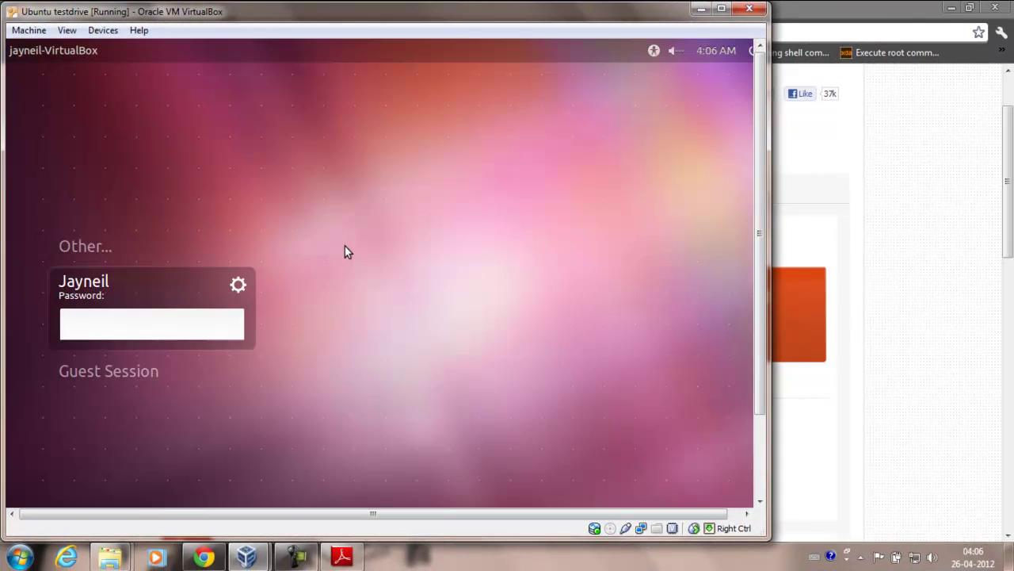
key("Control_R+f")
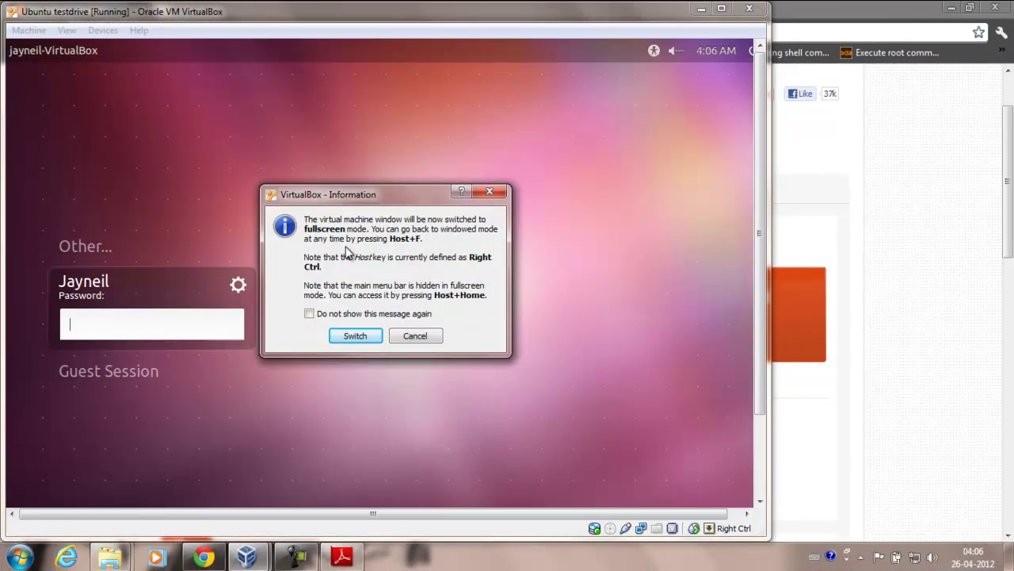
left_click(353, 336)
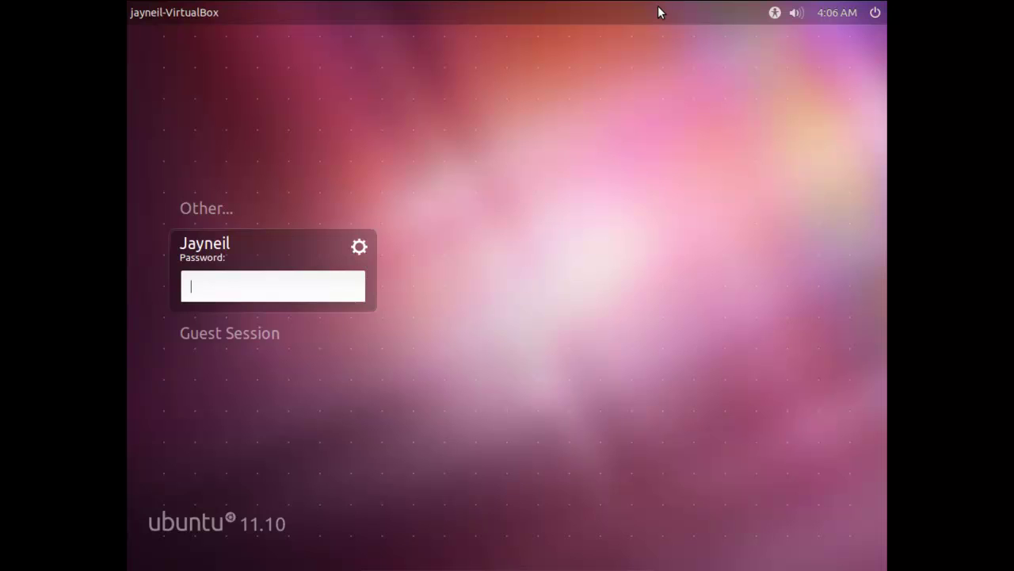
left_click(874, 13)
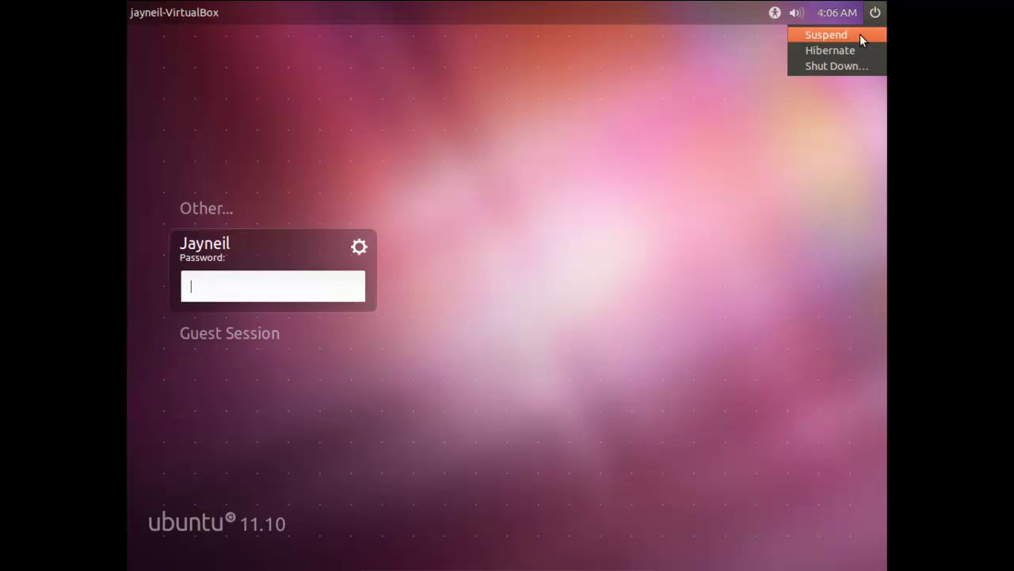
left_click(600, 233)
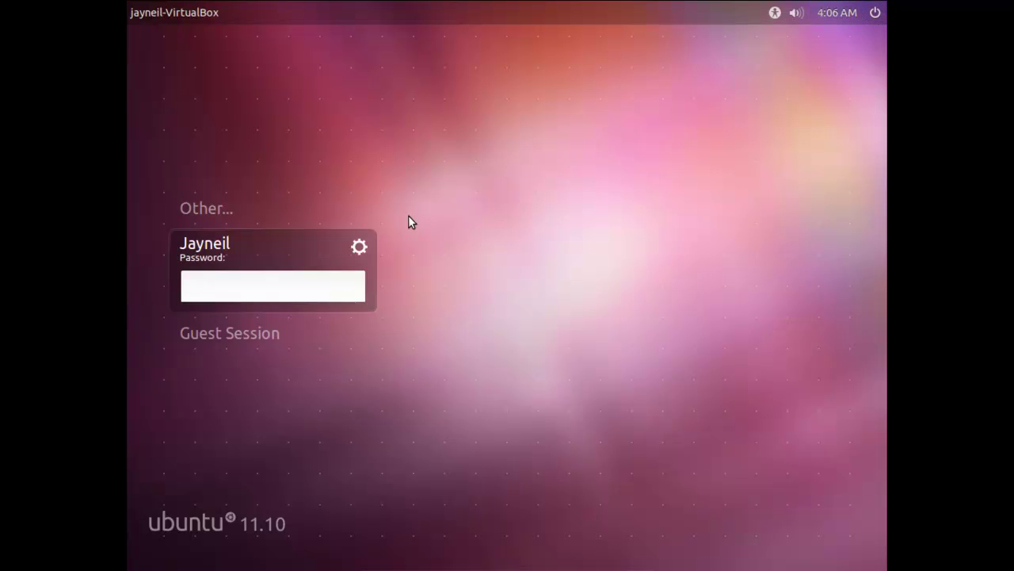
left_click(367, 252)
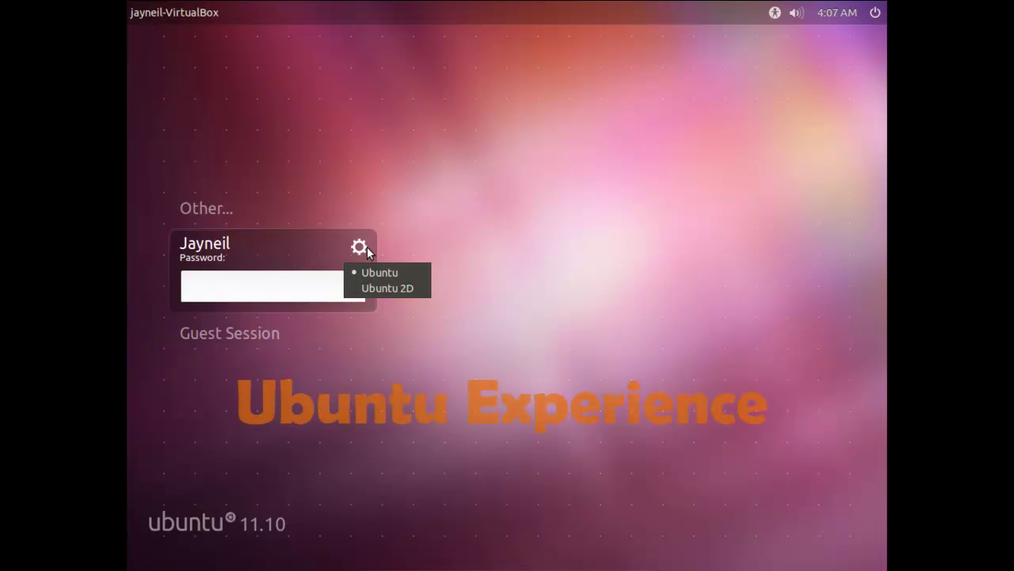
- Enter the account password to log in to the desktop
left_click(312, 281)
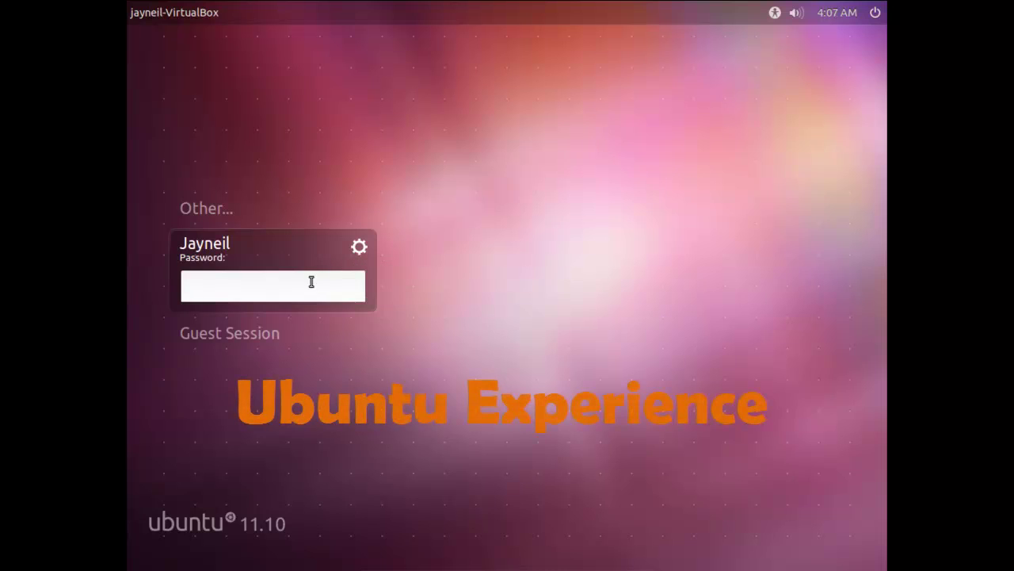
type("****")
key("Return")
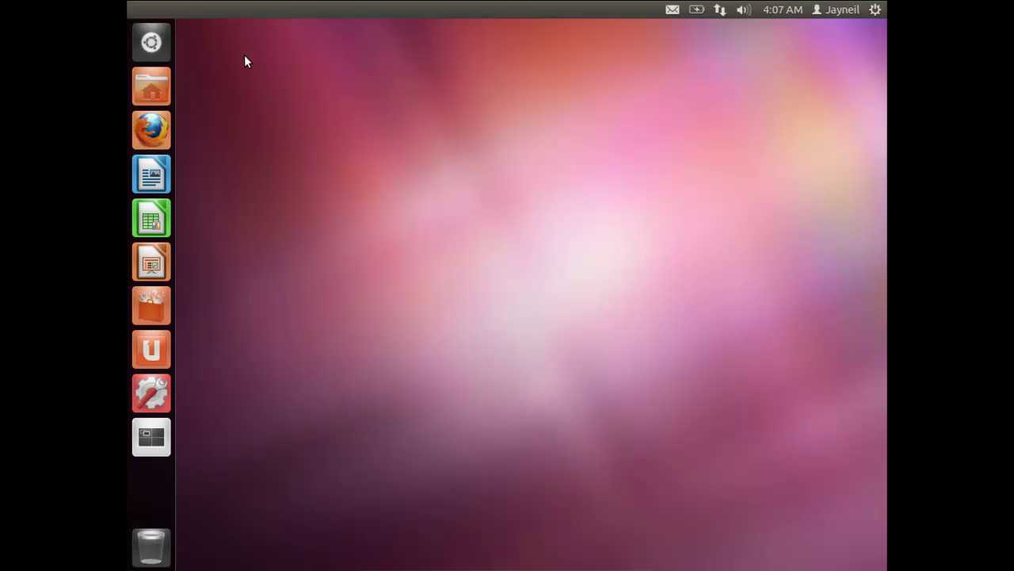
- Search the Dash for 'fire', then close the Dash
left_click(150, 43)
left_click(150, 43)
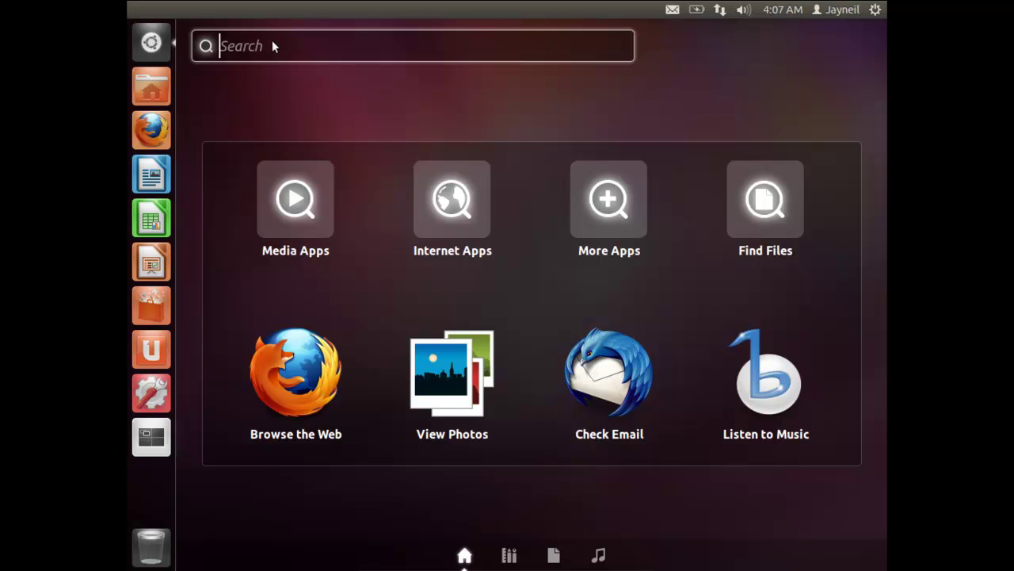
type("l")
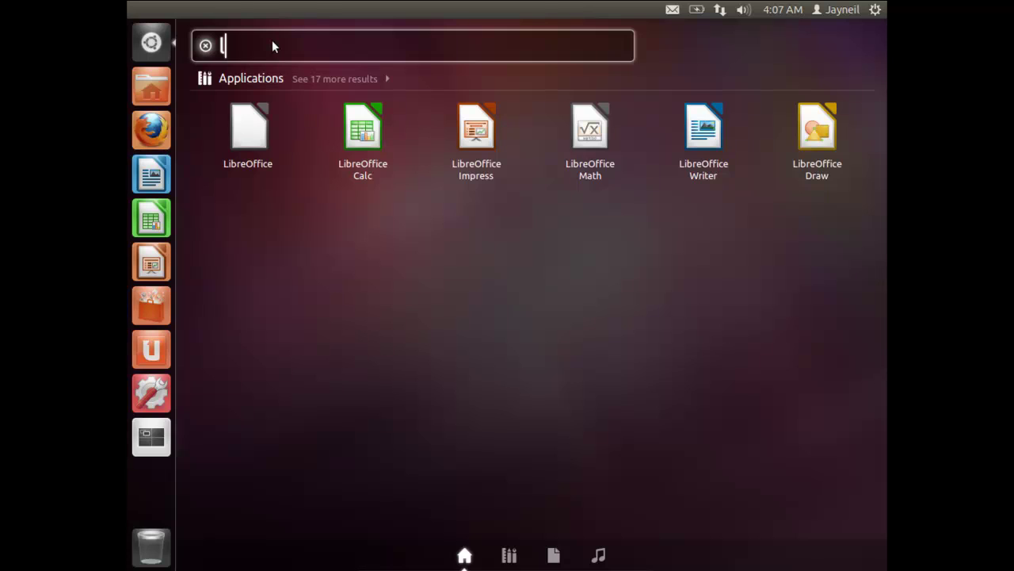
key("BackSpace")
type("fire")
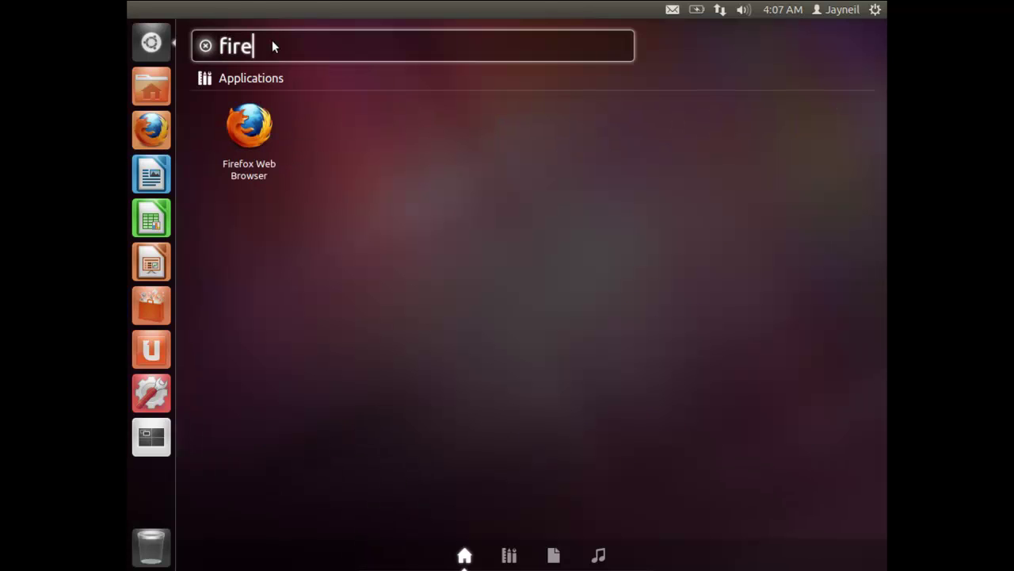
key("Escape")
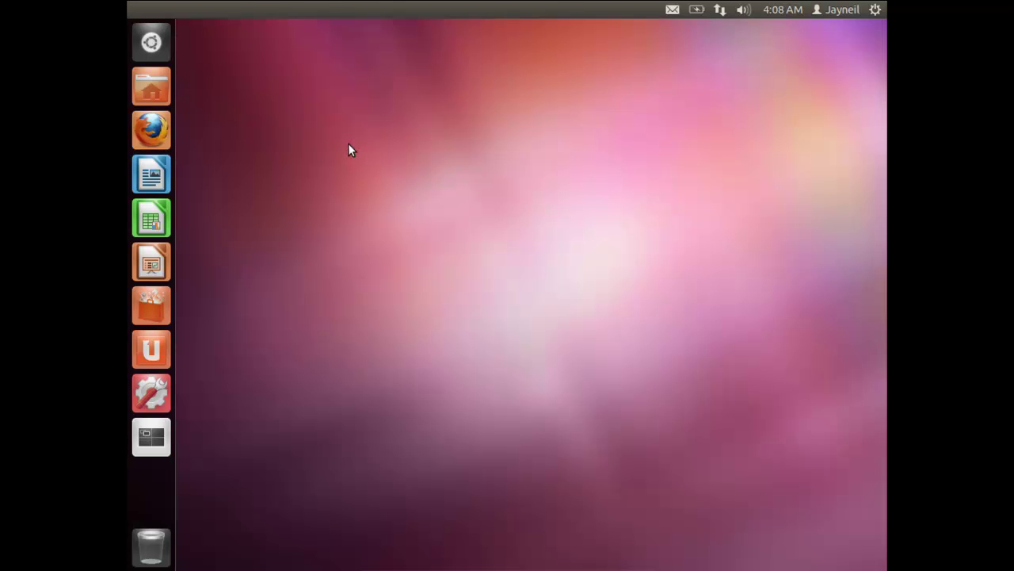
- View the Impress and Ubuntu One launcher quicklists, then launch Ubuntu One
right_click(155, 268)
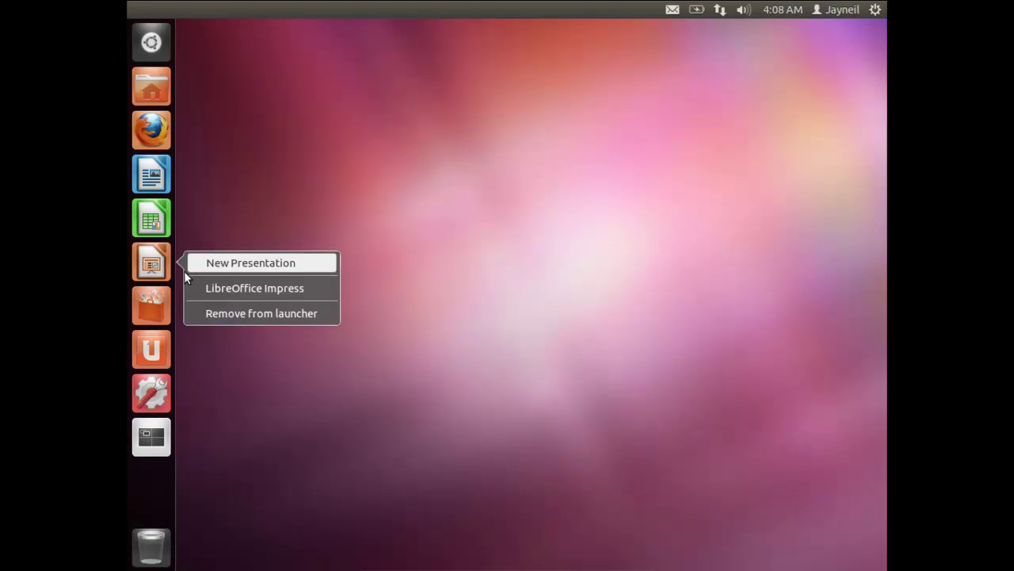
left_click(211, 314)
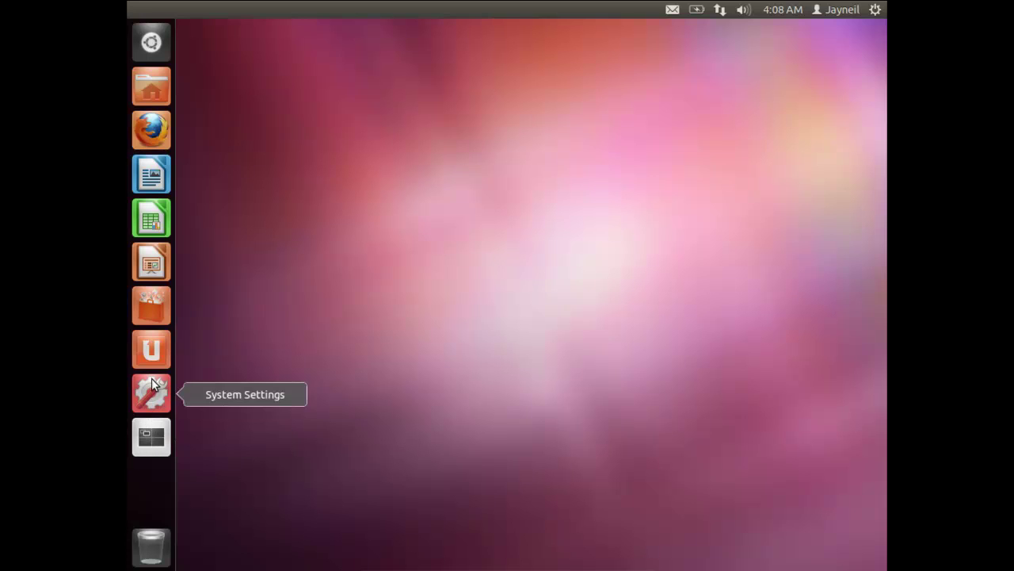
right_click(151, 354)
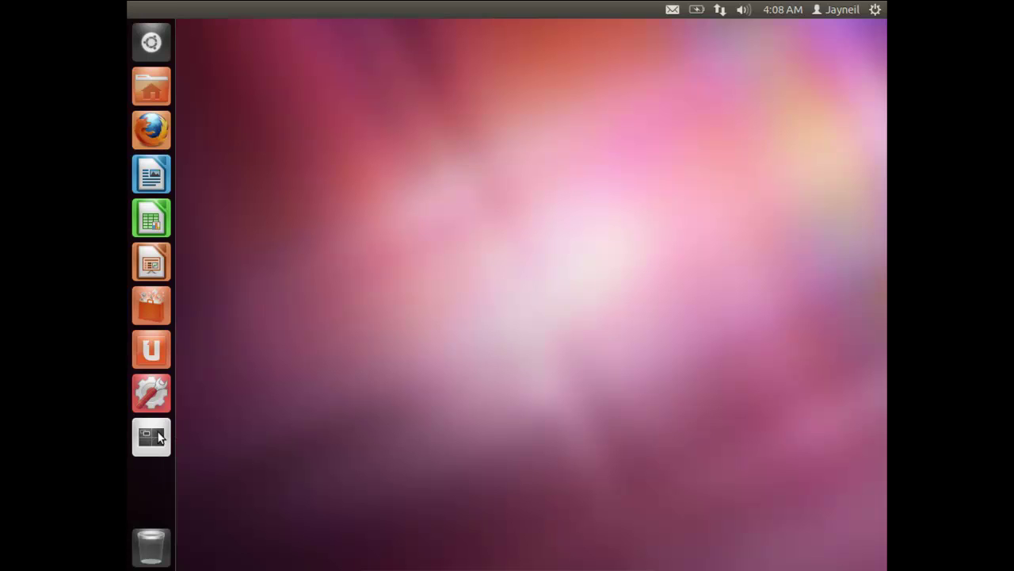
left_click(151, 349)
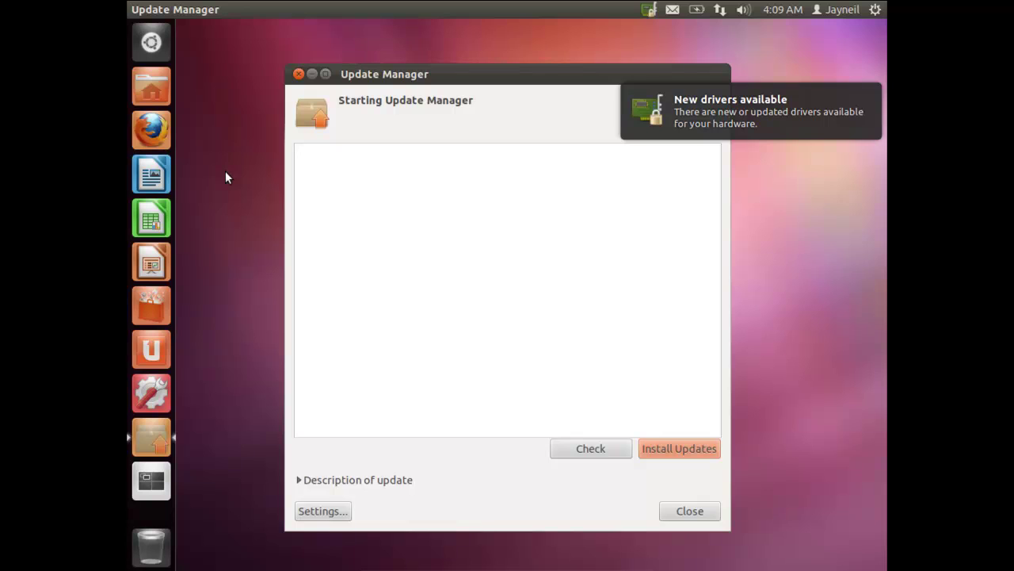
- Activate the VirtualBox guest-addition driver using the admin password, then launch Firefox
left_click(647, 9)
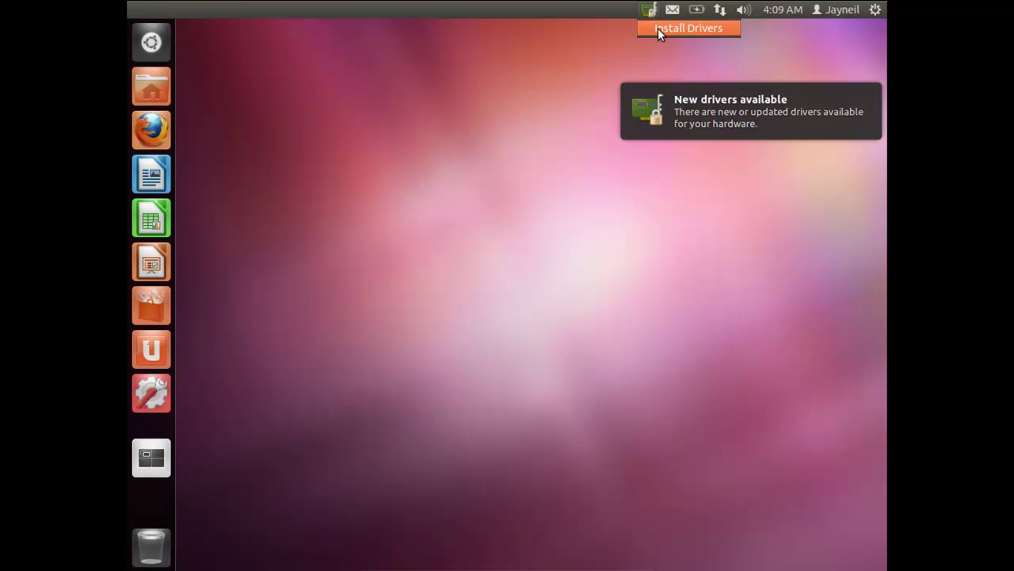
left_click(658, 27)
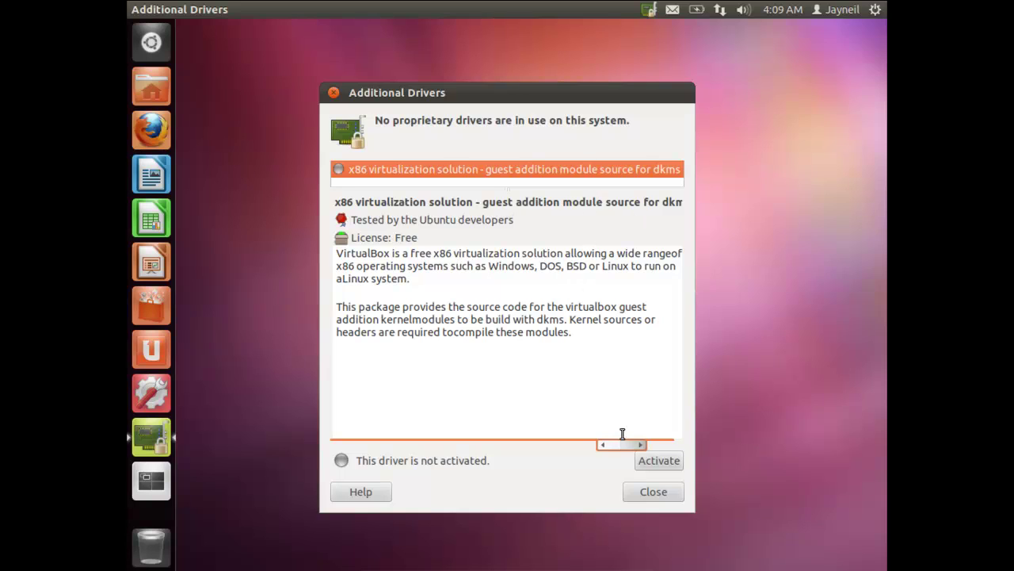
left_click(659, 461)
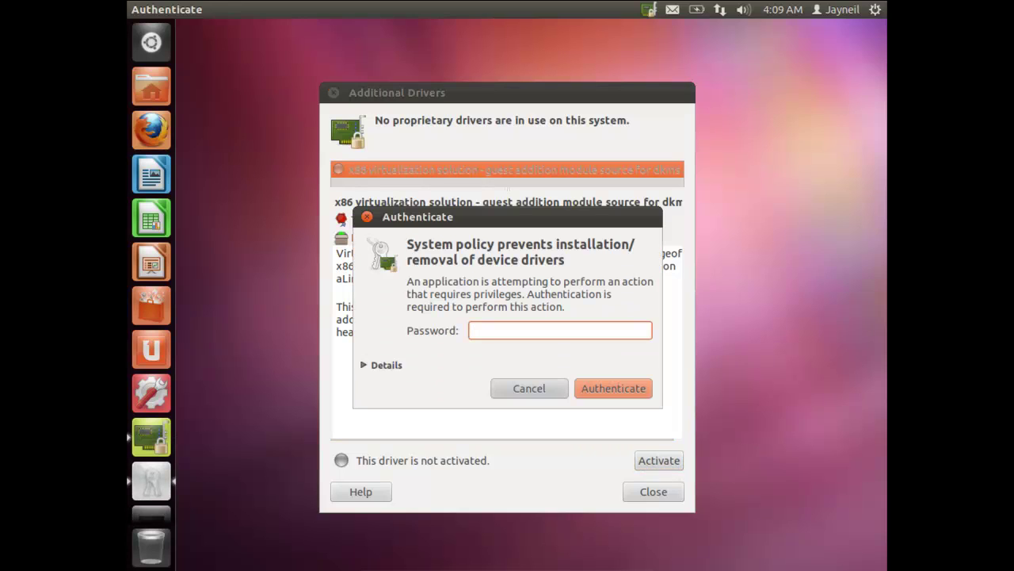
type("***")
key("Return")
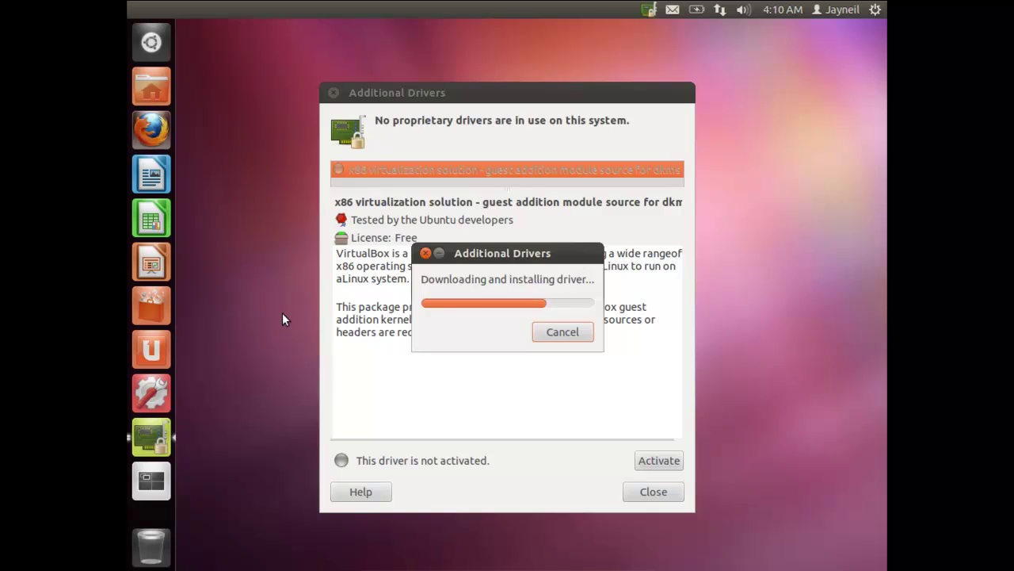
left_click(151, 130)
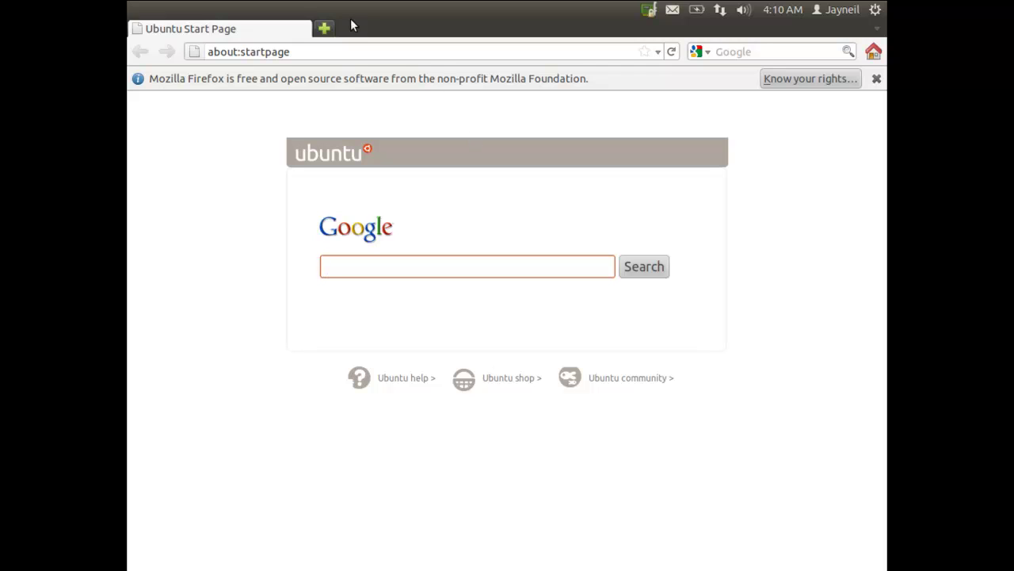
left_click(348, 57)
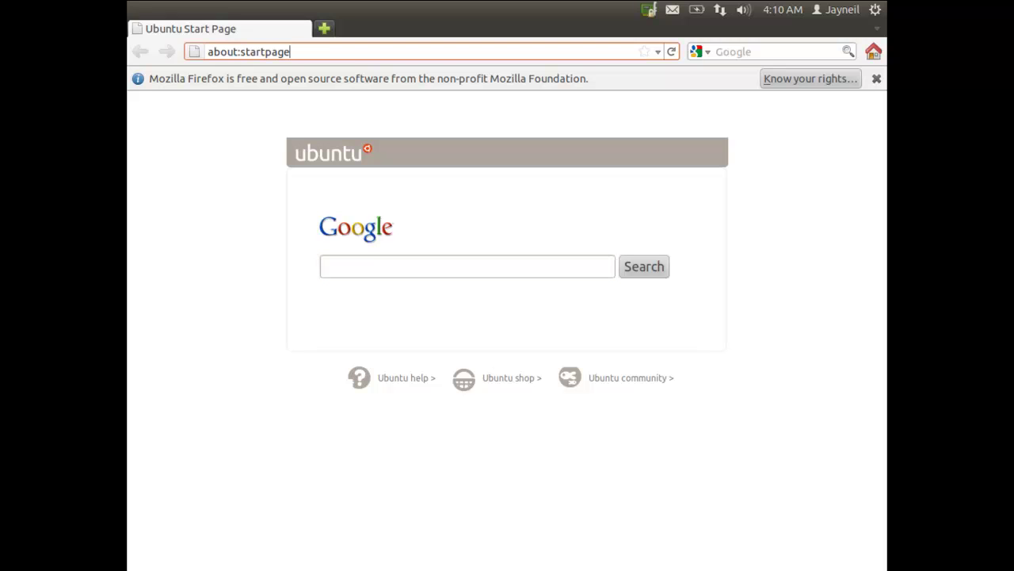
key("BackSpace")
key("BackSpace")
key("BackSpace")
key("BackSpace")
key("BackSpace")
key("BackSpace")
key("BackSpace")
key("BackSpace")
key("BackSpace")
key("BackSpace")
key("BackSpace")
key("BackSpace")
key("BackSpace")
key("BackSpace")
key("BackSpace")
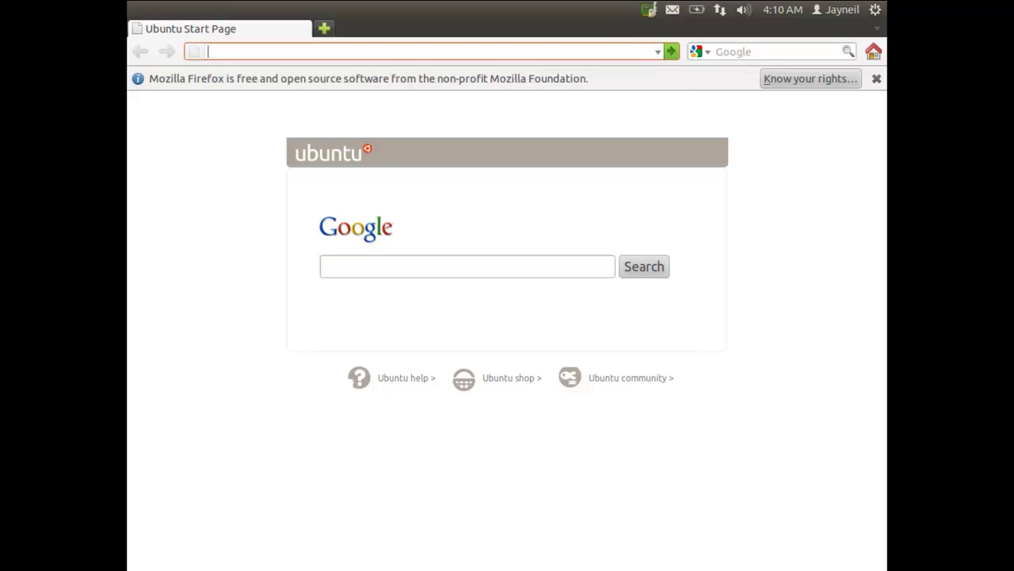
type("www.google.com")
key("Return")
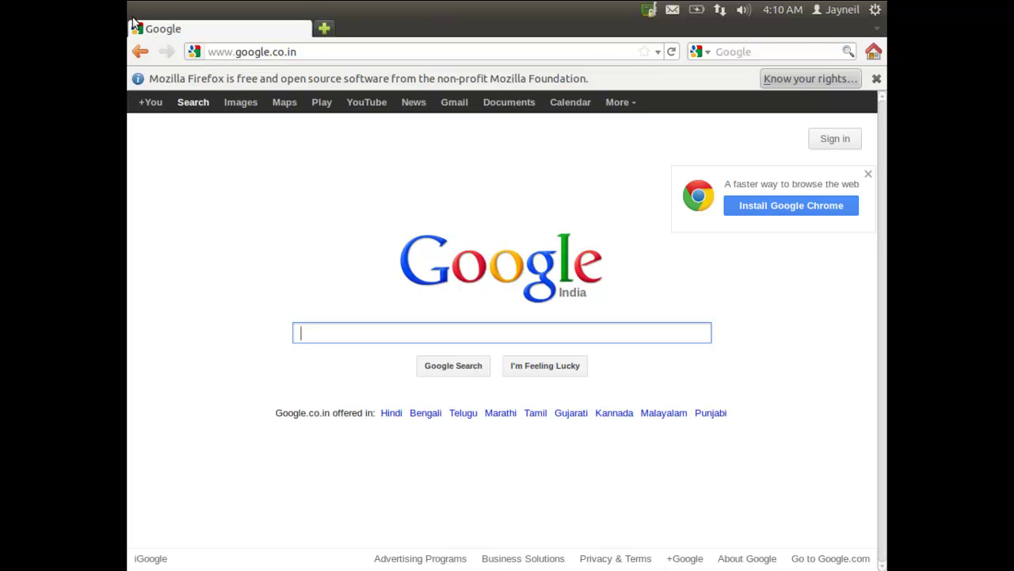
- Open a new blank tab, then Alt+Tab across the open windows
left_click(324, 29)
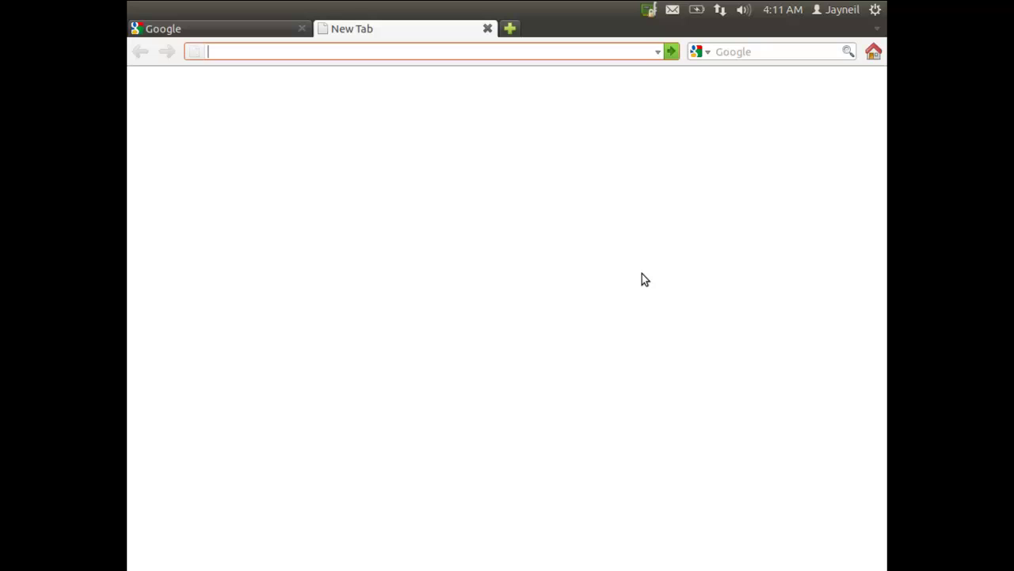
key("super")
key("Escape")
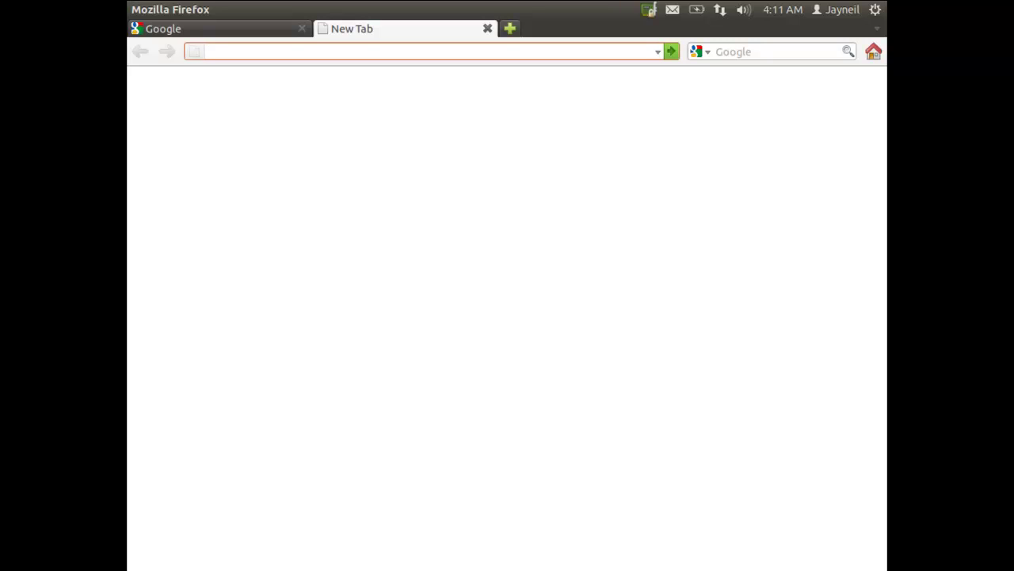
key("super")
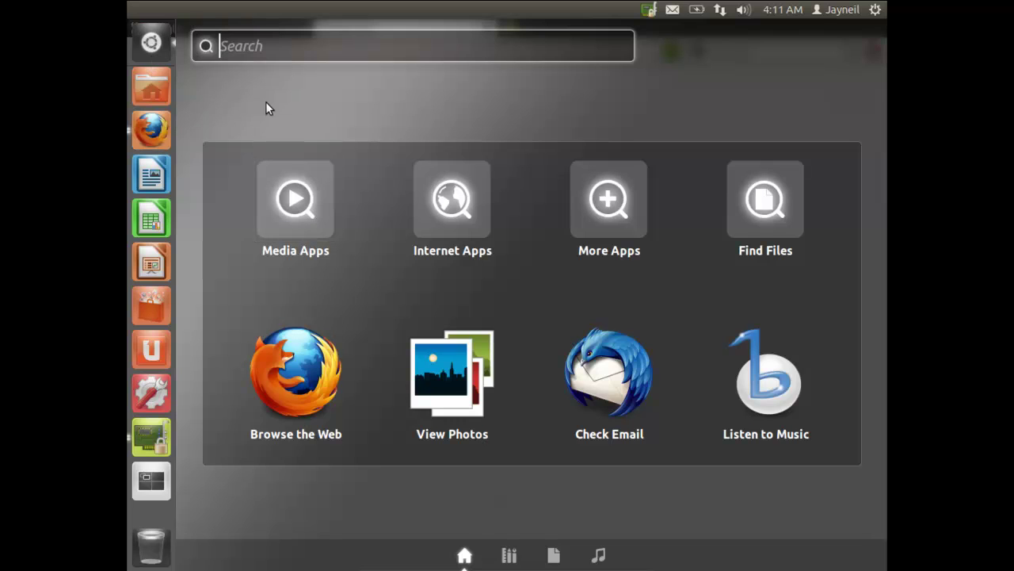
key("Escape")
key("ctrl+t")
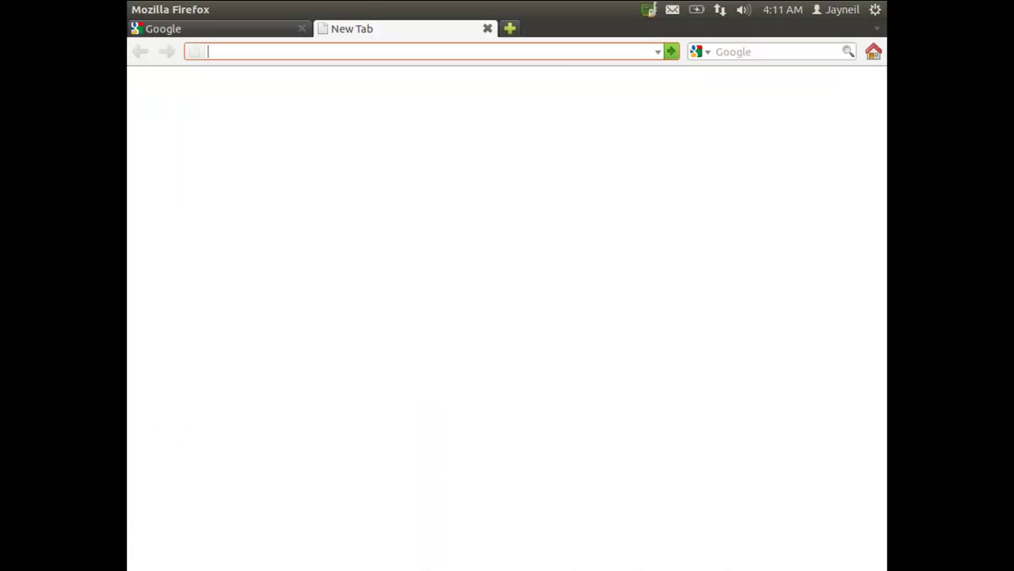
key("alt")
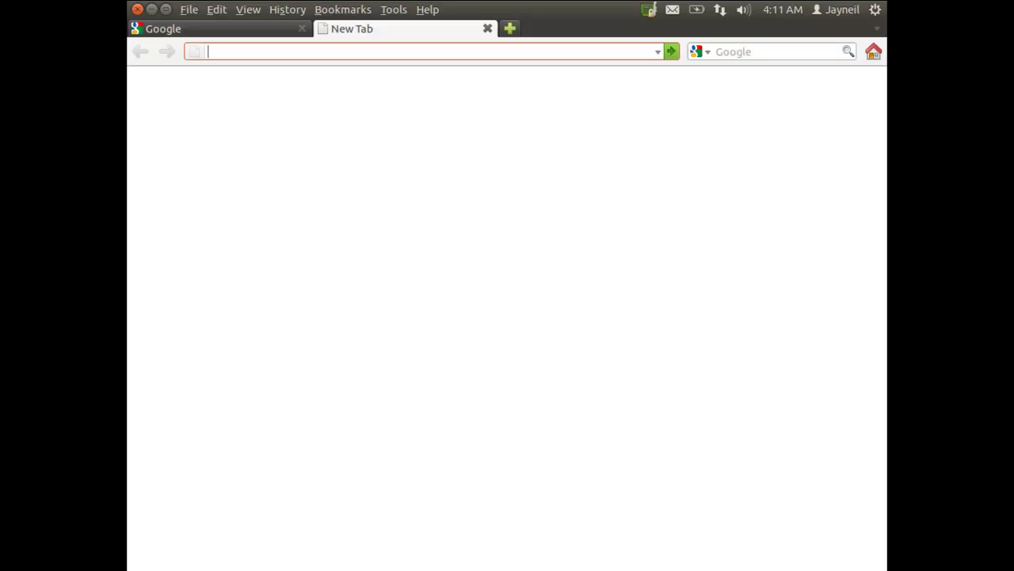
key("alt+Tab")
key("alt+Tab")
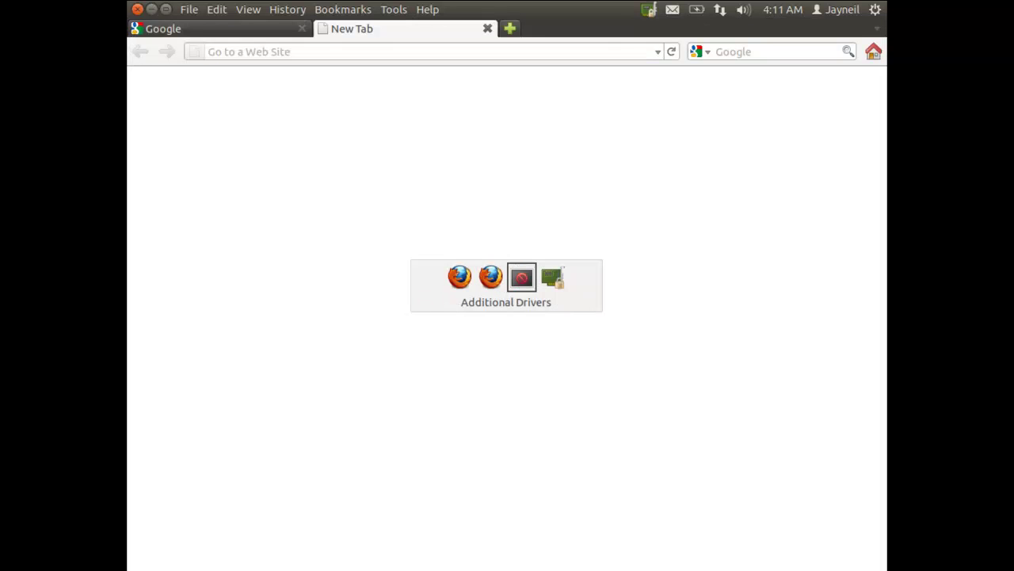
key("alt+Tab")
key("alt+Tab")
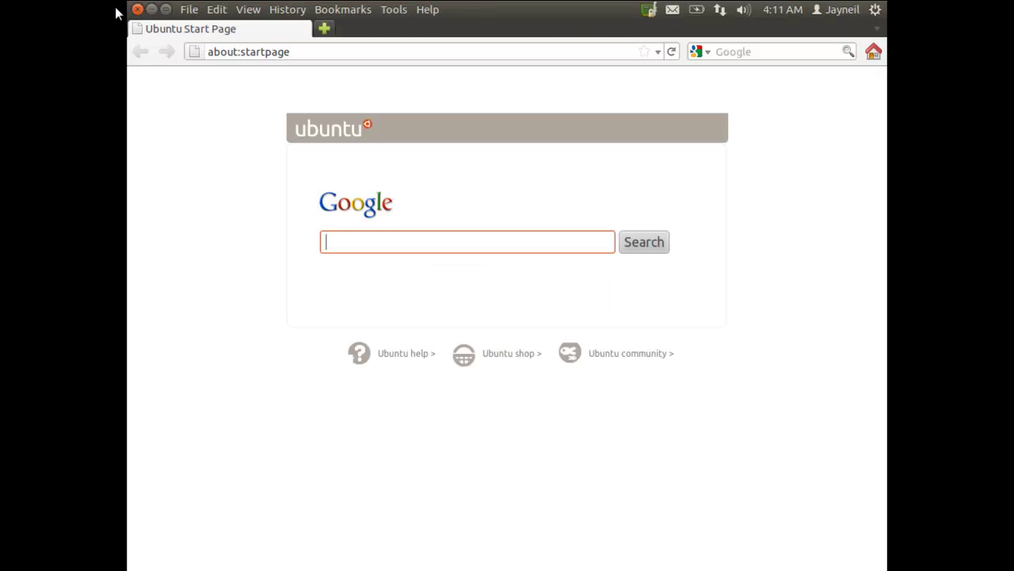
- Close the Start Page window, then the two-tab Firefox window, confirming Close tabs
mouse_move(128, 10)
left_click(165, 11)
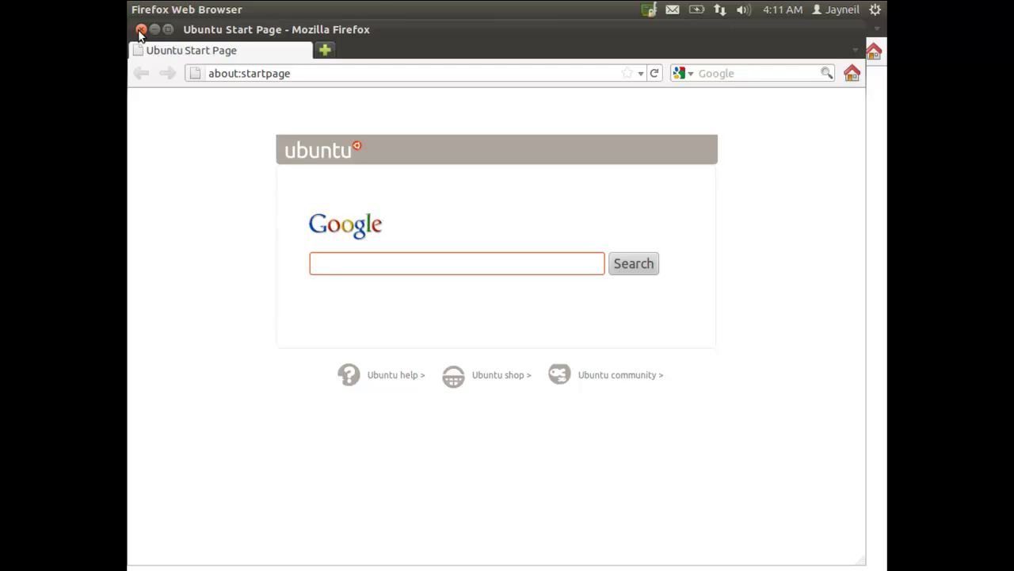
left_click(140, 30)
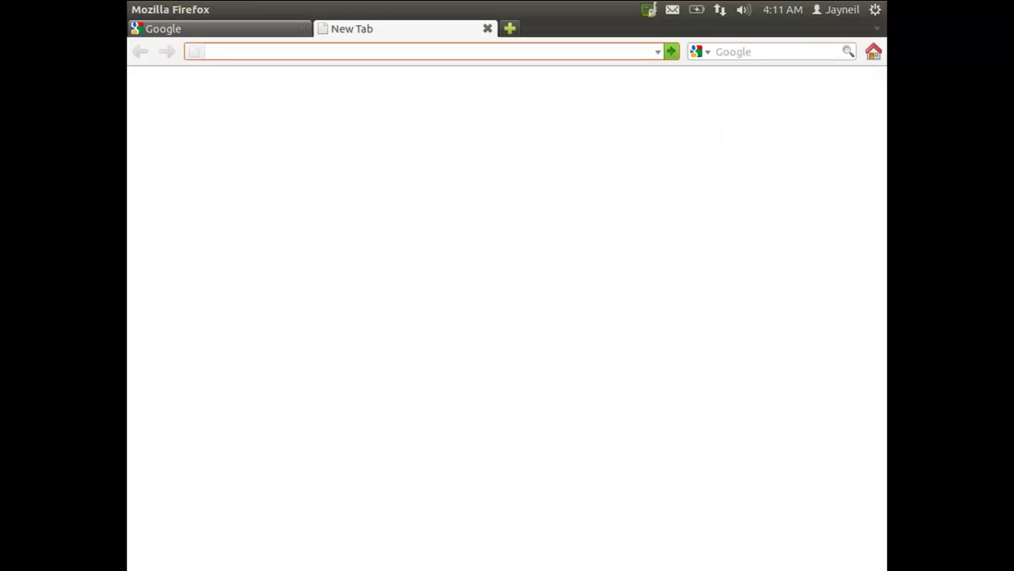
mouse_move(137, 12)
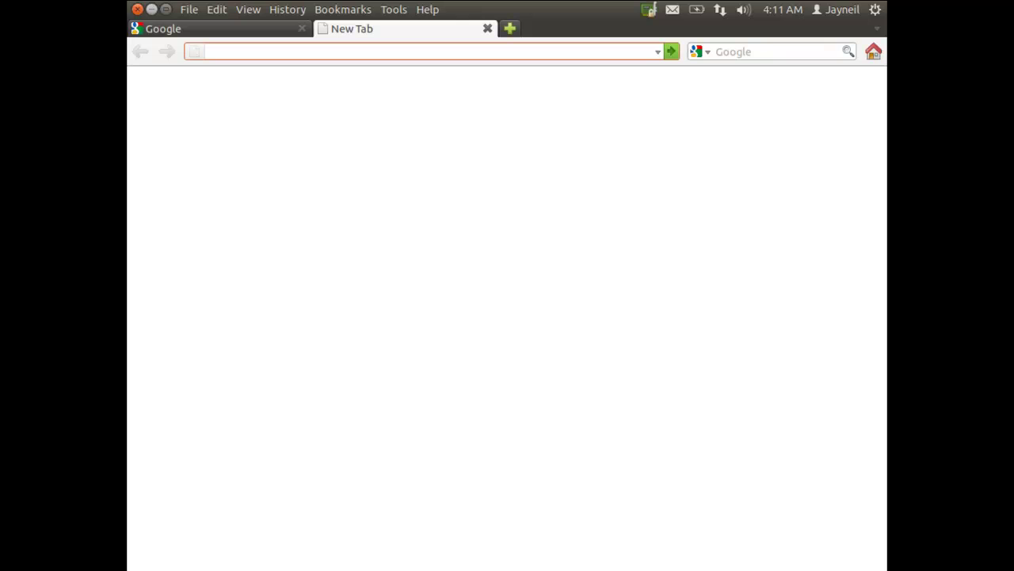
left_click(136, 9)
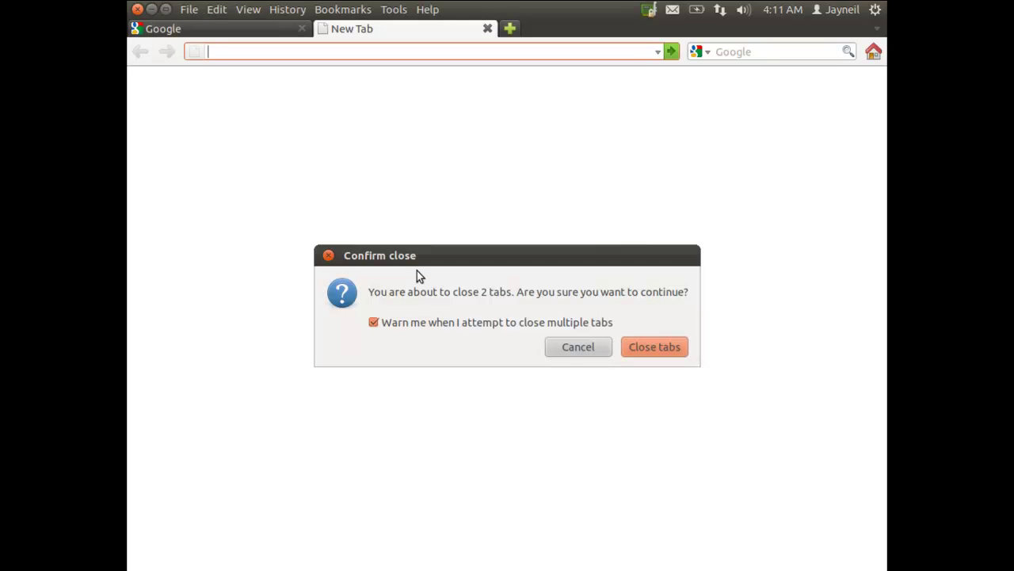
left_click(643, 349)
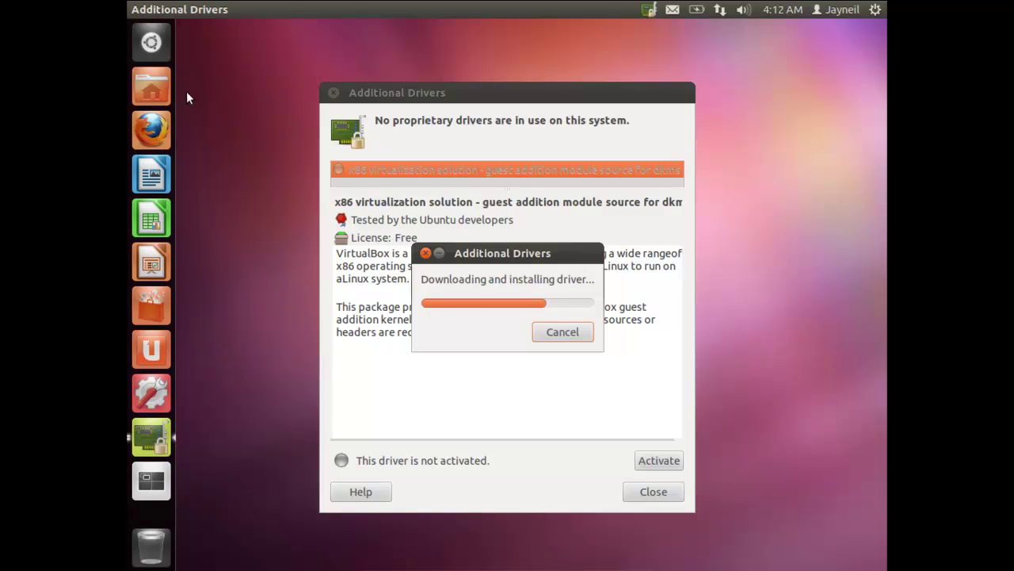
- Browse the installed Media Apps in the Dash, then reopen the Dash home
left_click(151, 42)
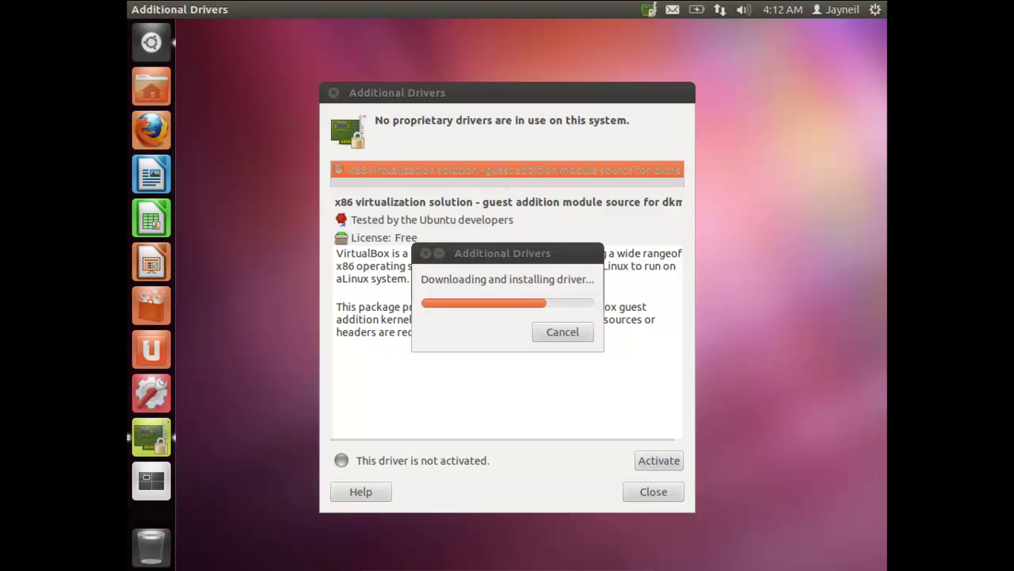
key("Escape")
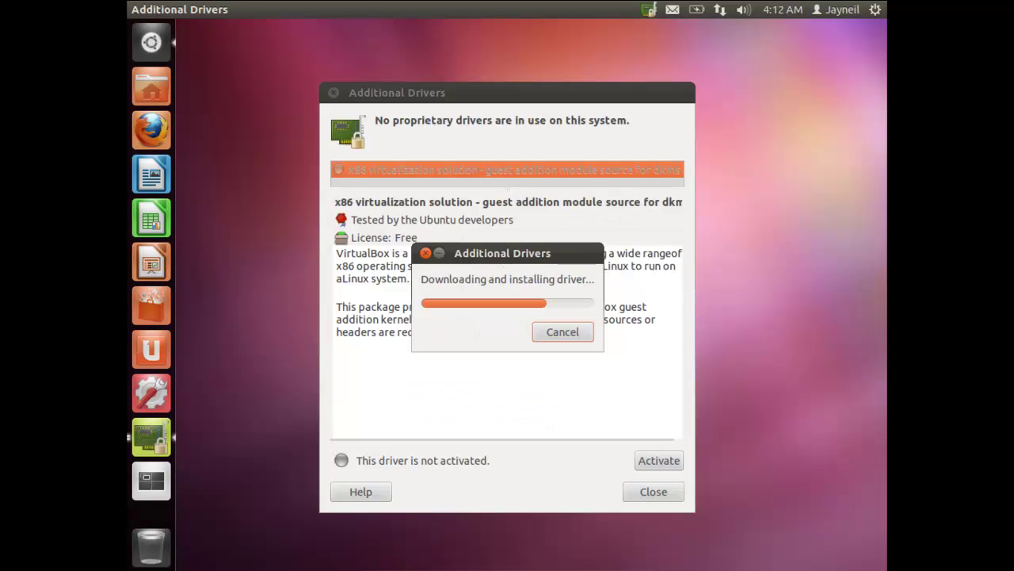
left_click(150, 42)
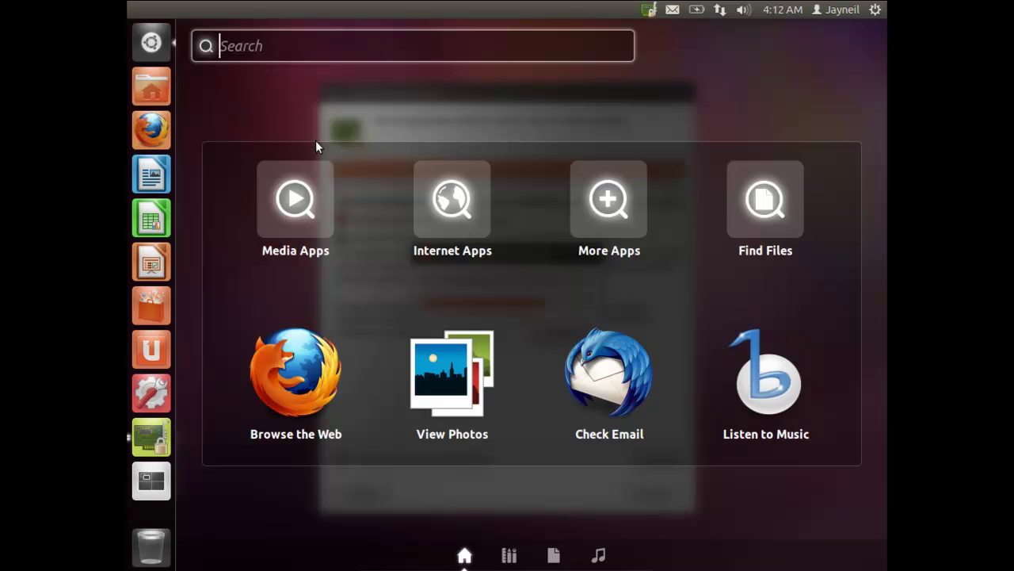
left_click(319, 250)
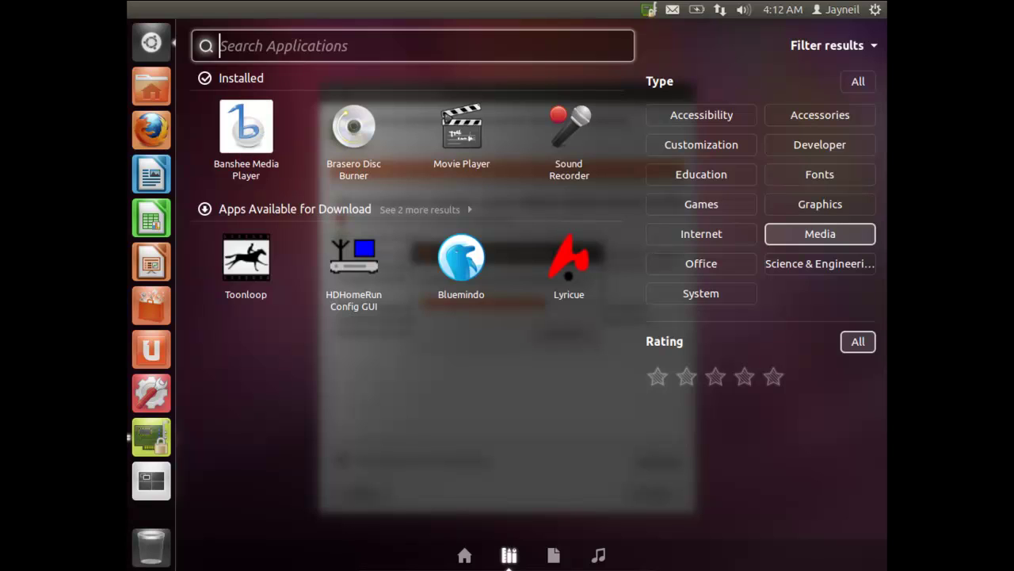
key("Escape")
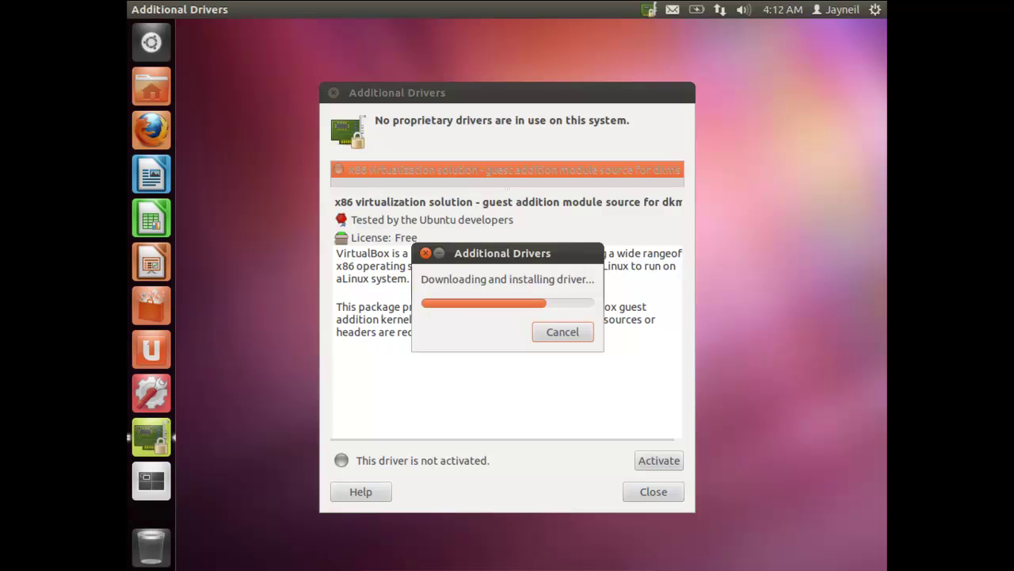
left_click(150, 45)
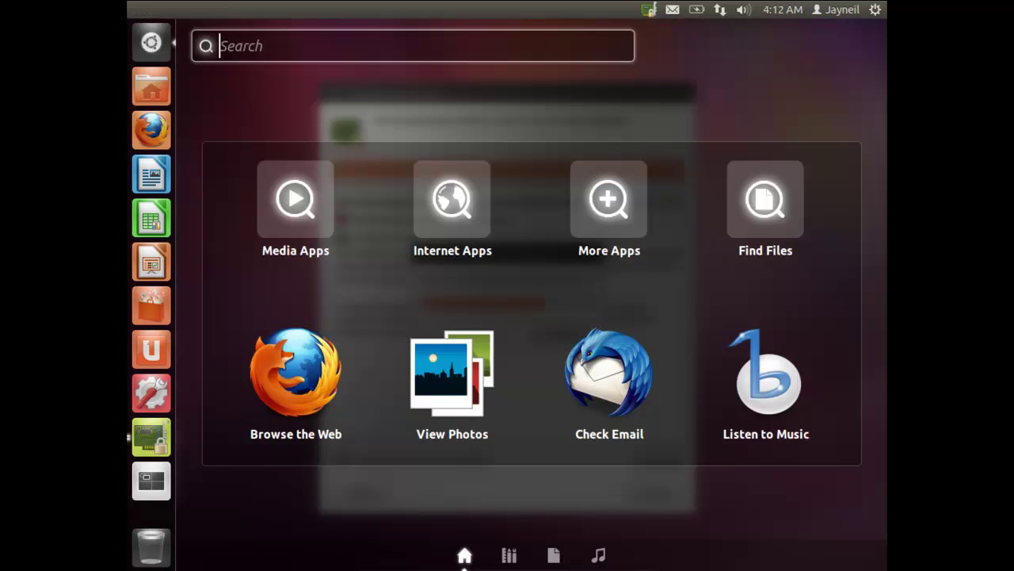
type("ba")
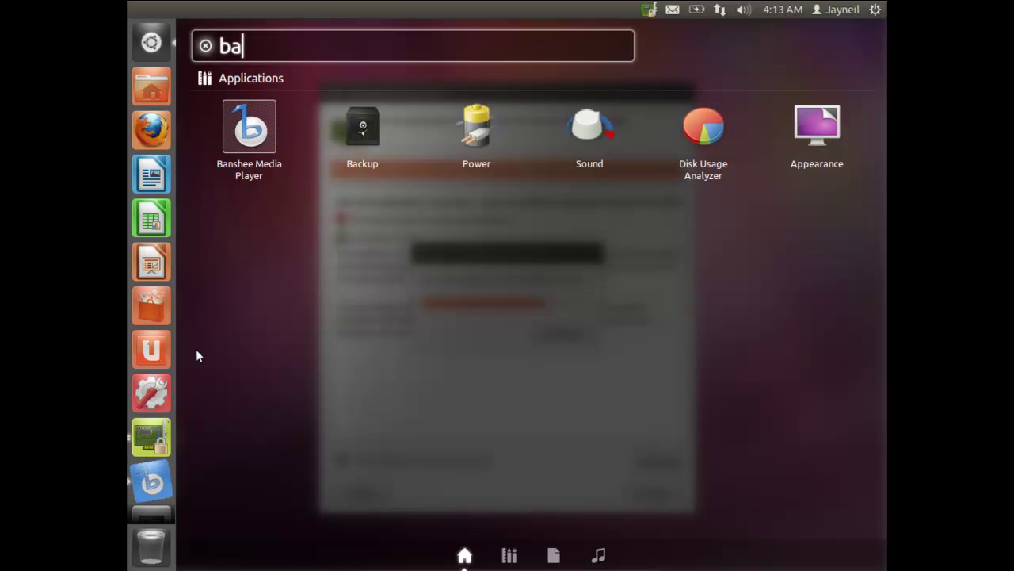
left_click(151, 481)
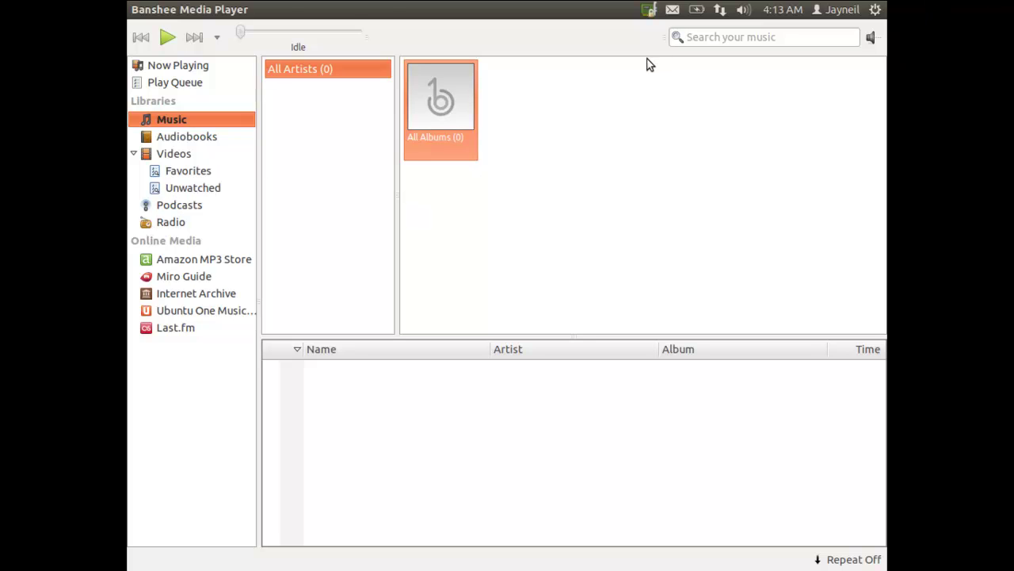
mouse_move(142, 11)
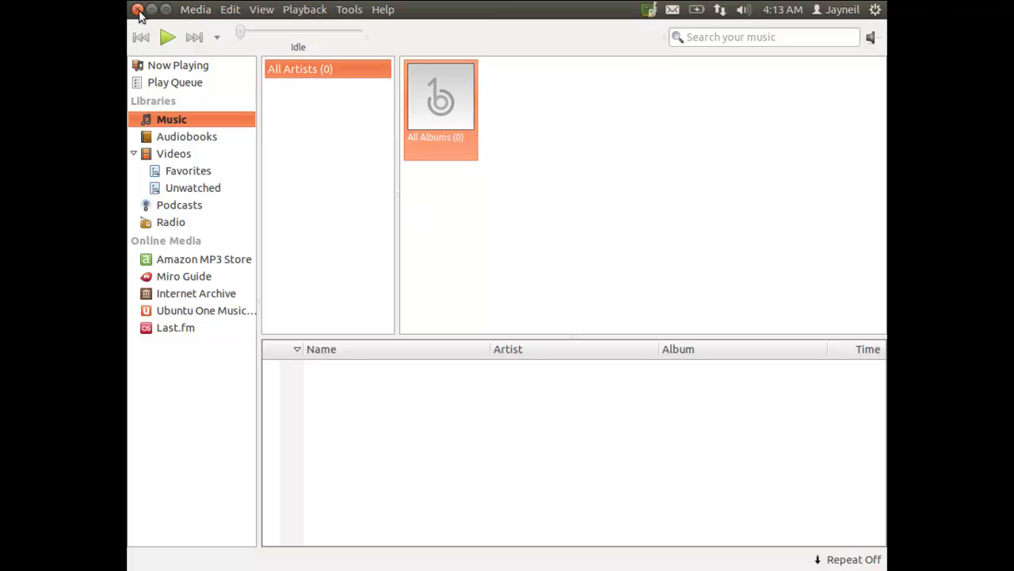
left_click(194, 10)
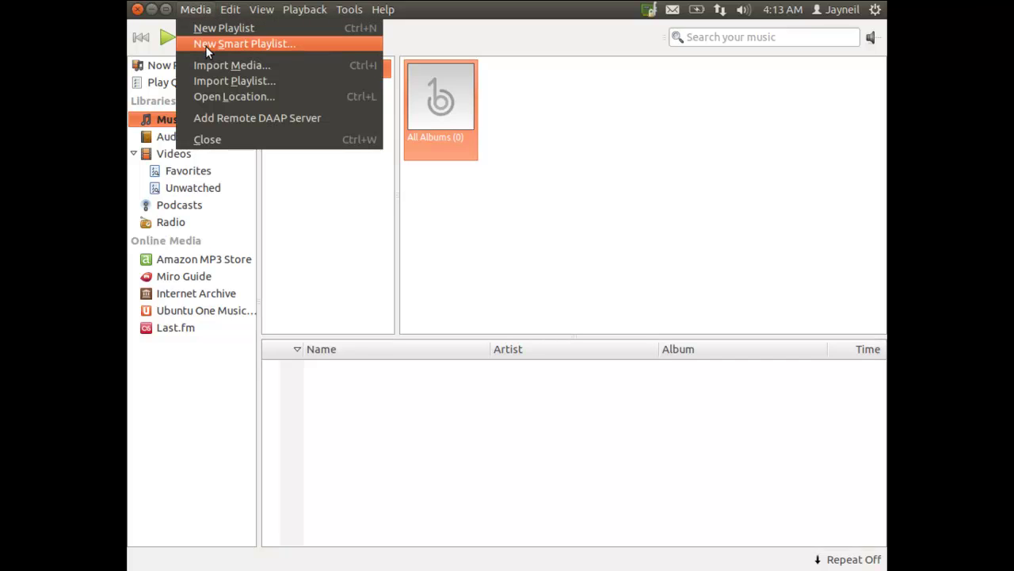
mouse_move(229, 9)
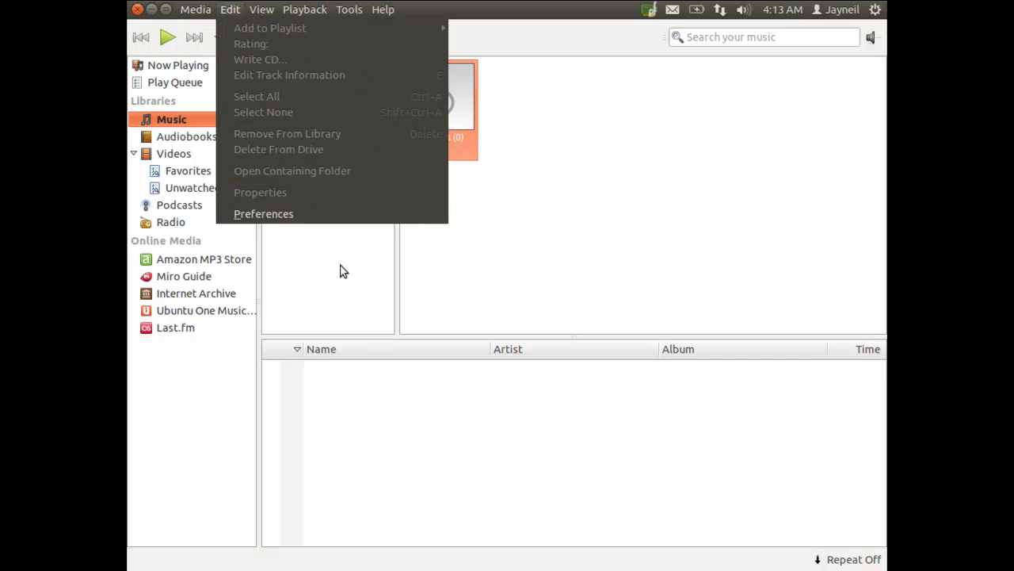
left_click(351, 326)
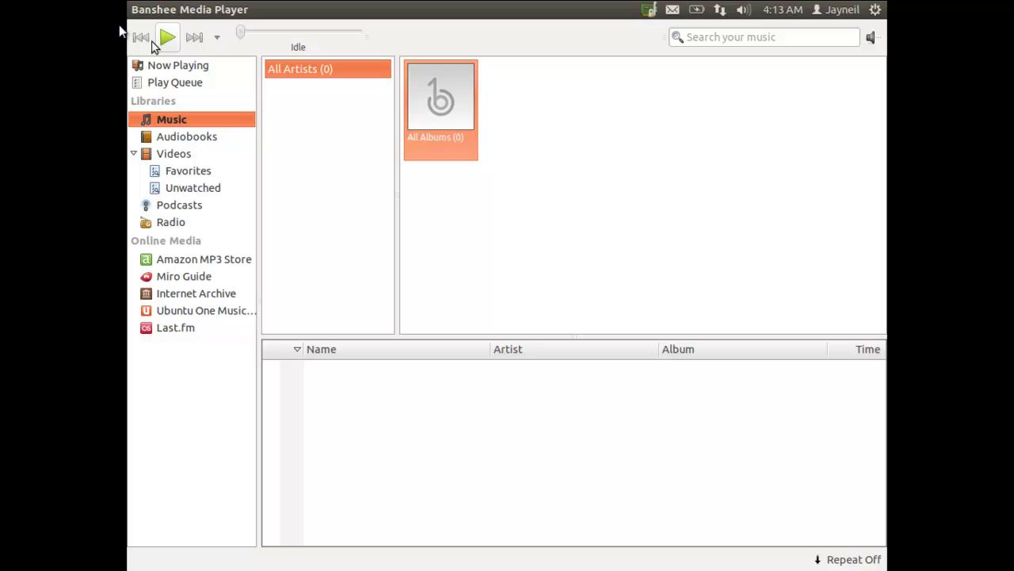
mouse_move(135, 9)
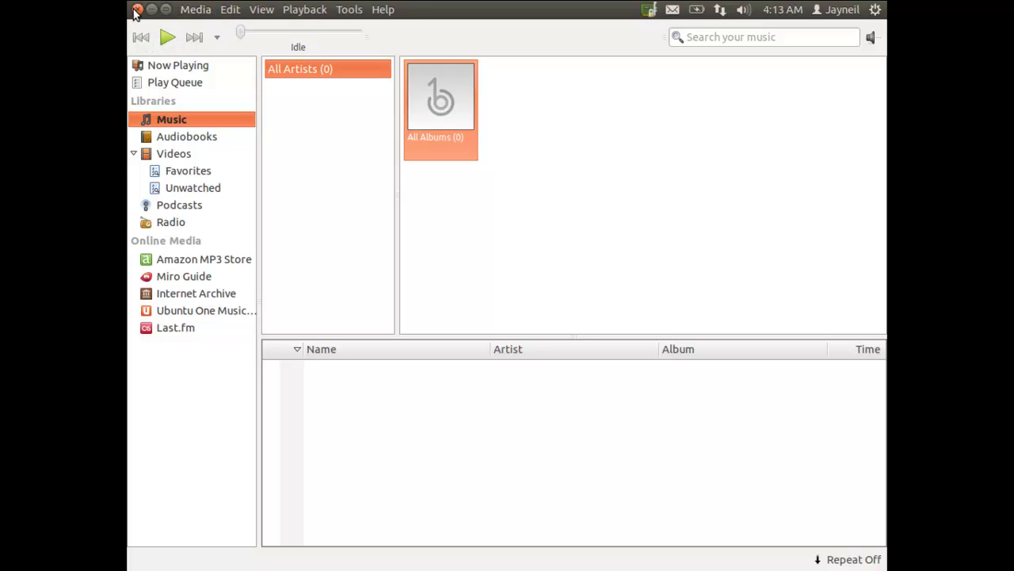
left_click(136, 10)
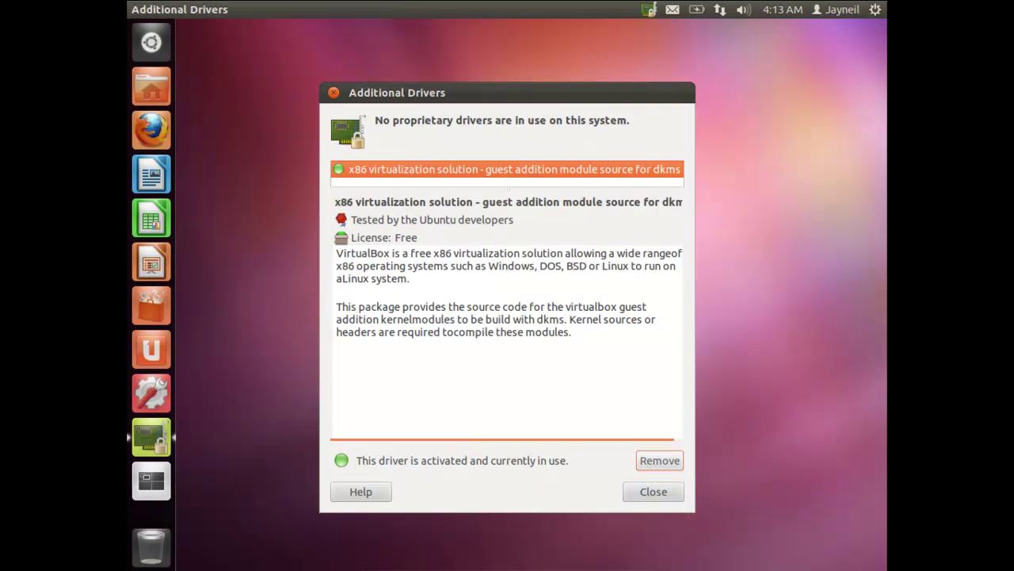
- Close the Additional Drivers dialog
left_click(643, 494)
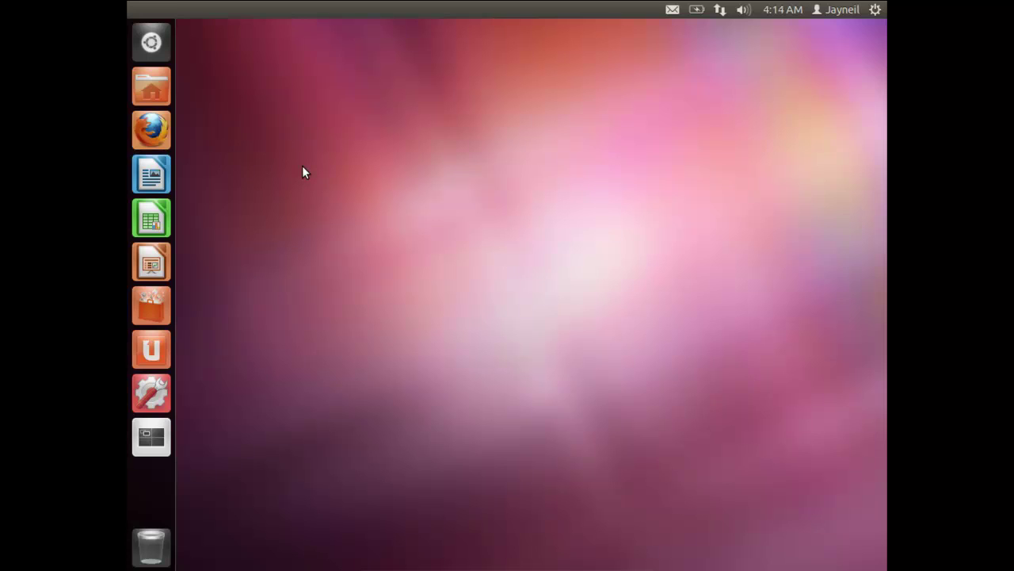
left_click(156, 396)
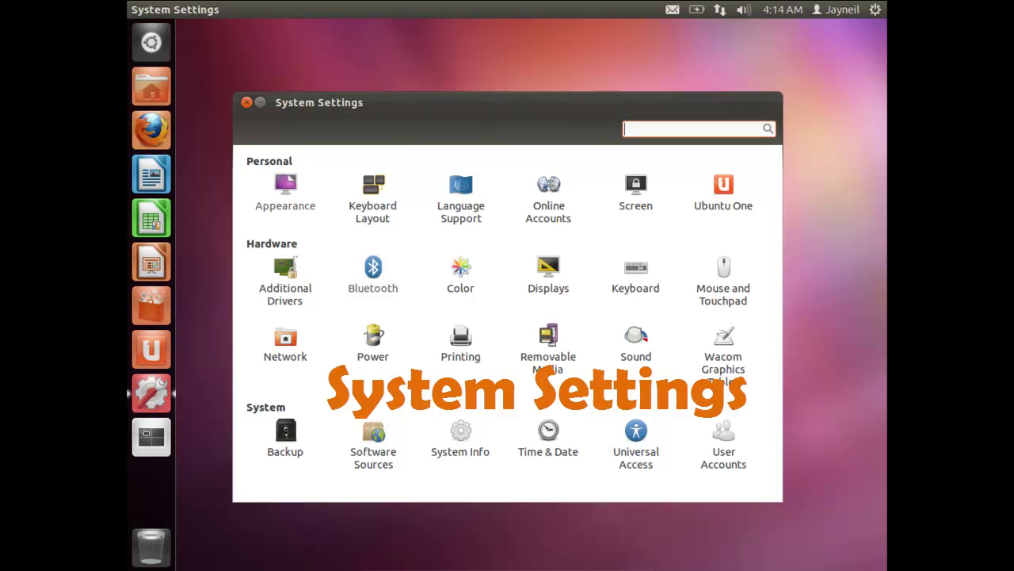
left_click(285, 194)
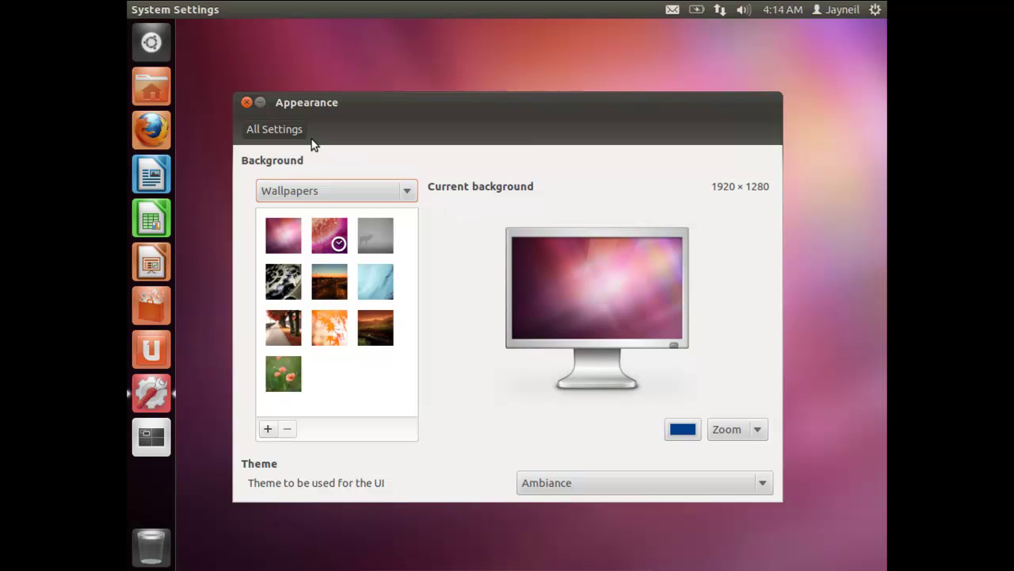
left_click(285, 129)
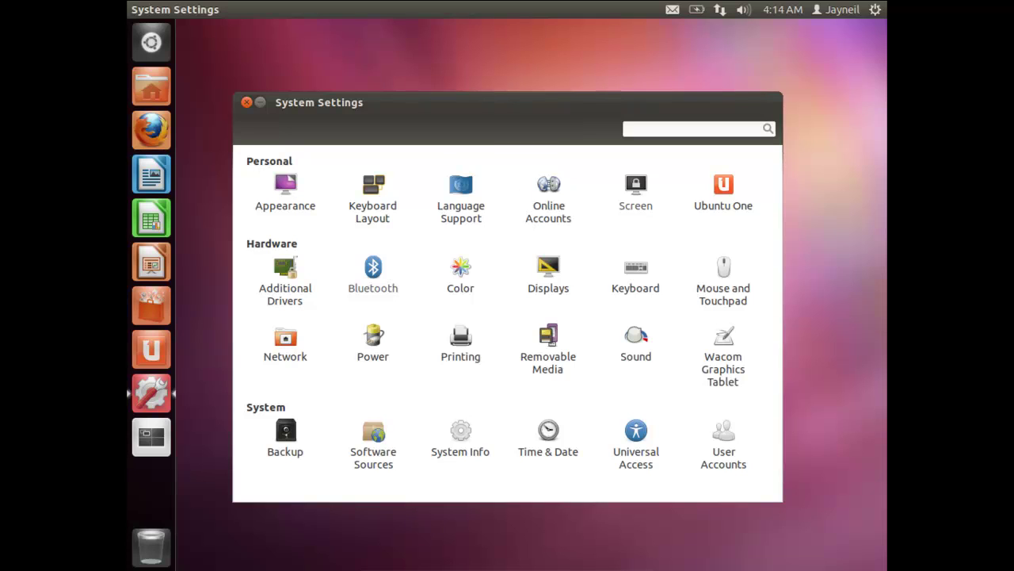
key("Return")
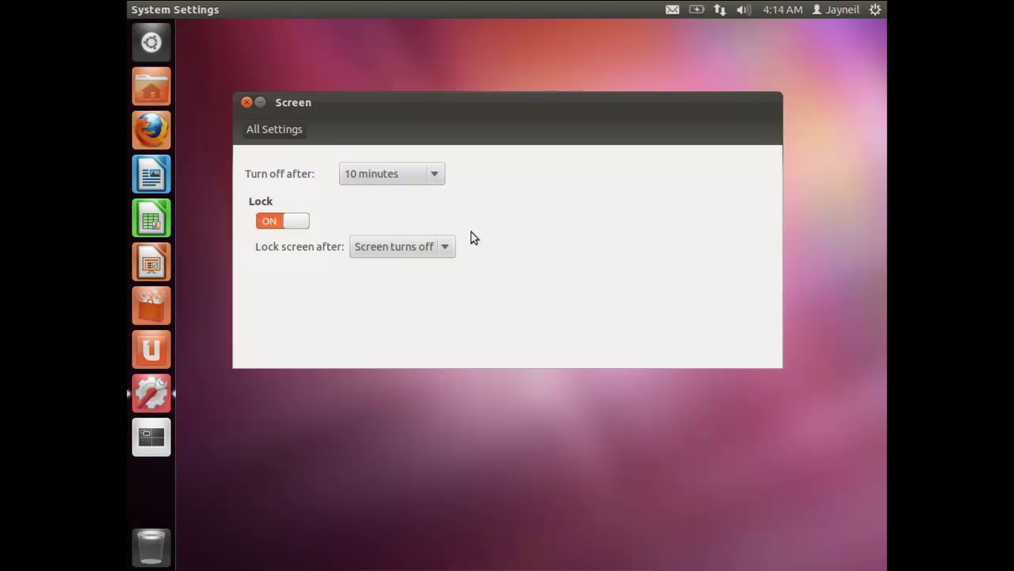
left_click(278, 130)
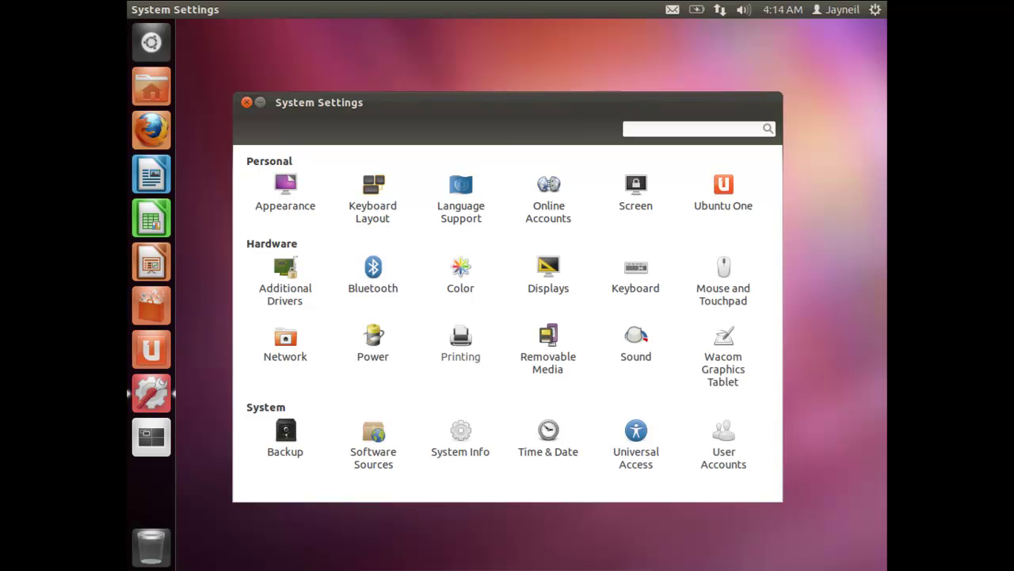
left_click(246, 103)
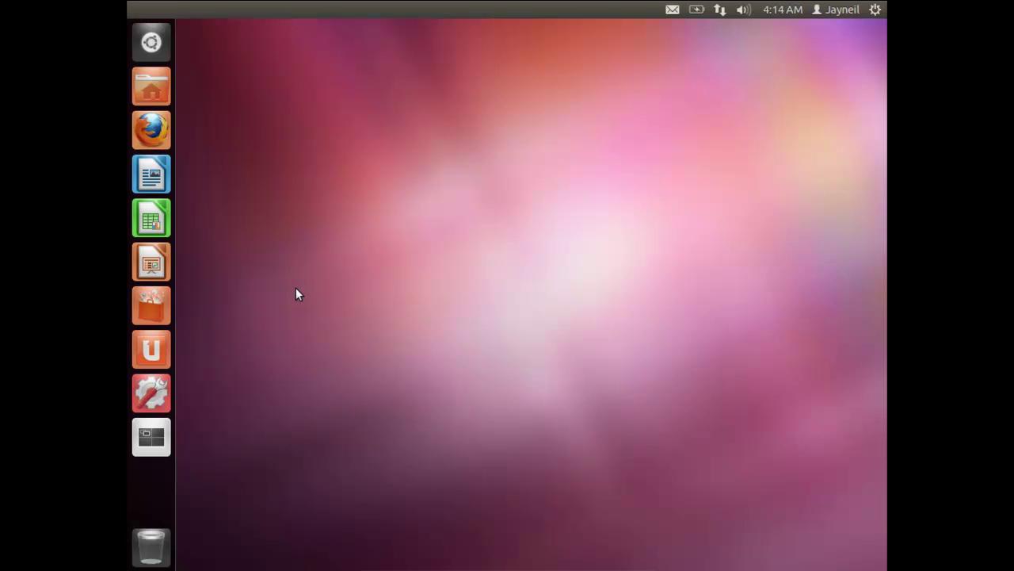
- Launch Ubuntu Software Center and maximize its window
left_click(154, 306)
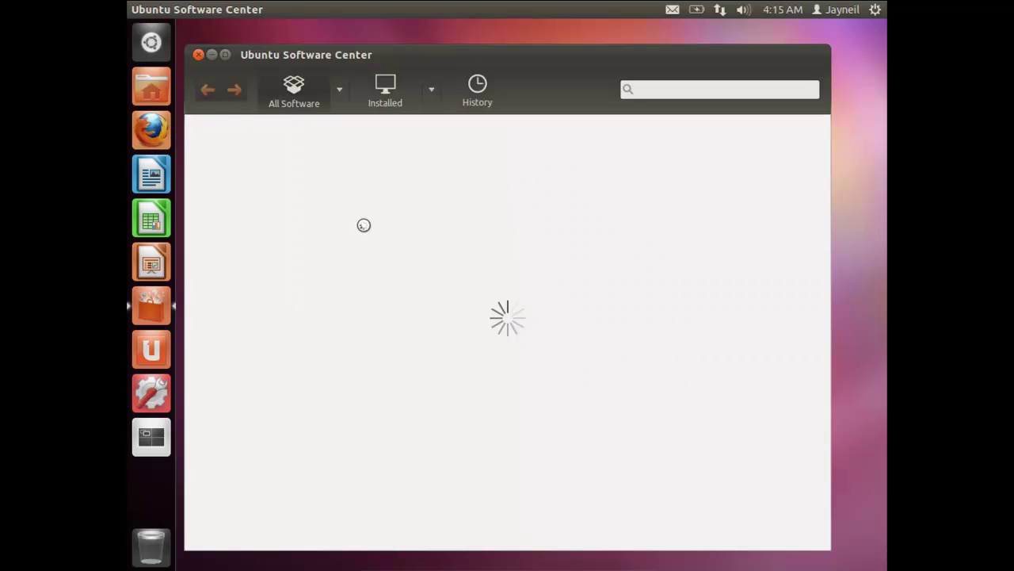
double_click(447, 56)
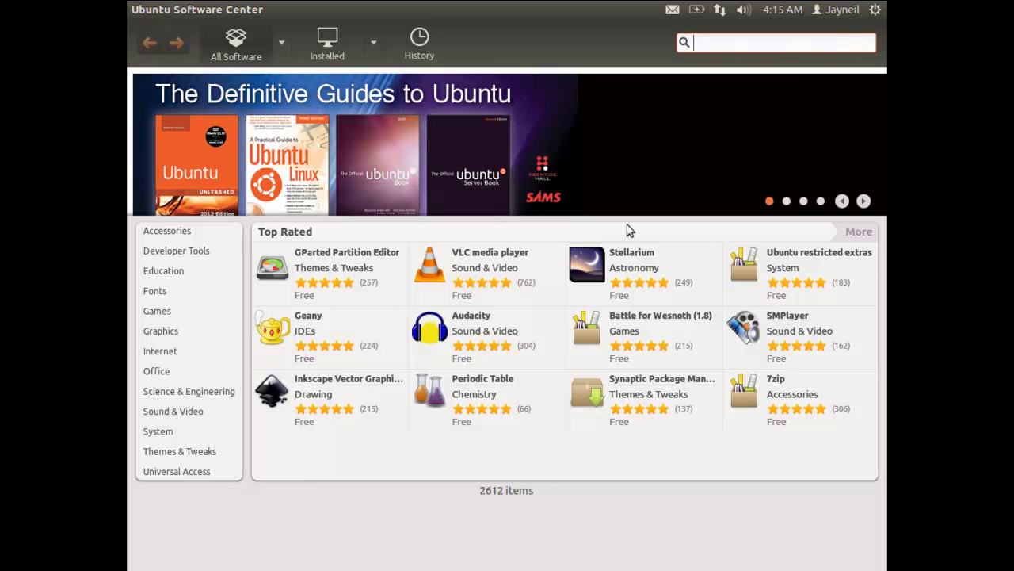
- Browse the Education apps, stepping down the list from Othman Quran Browser
left_click(164, 271)
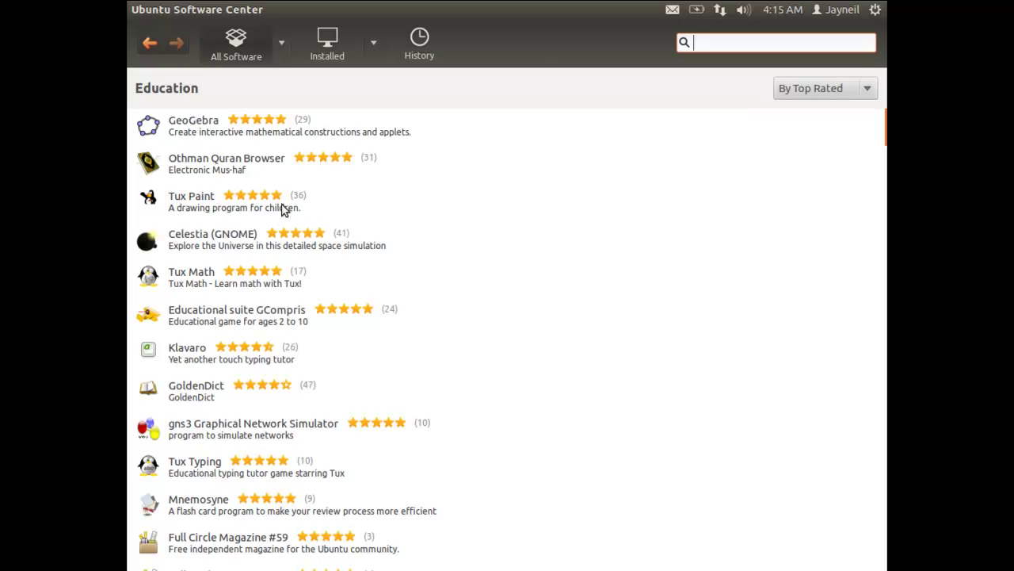
left_click(246, 160)
key("Down")
key("Down")
key("Down")
key("Down")
key("Down")
key("Down")
key("Down")
key("Down")
key("Down")
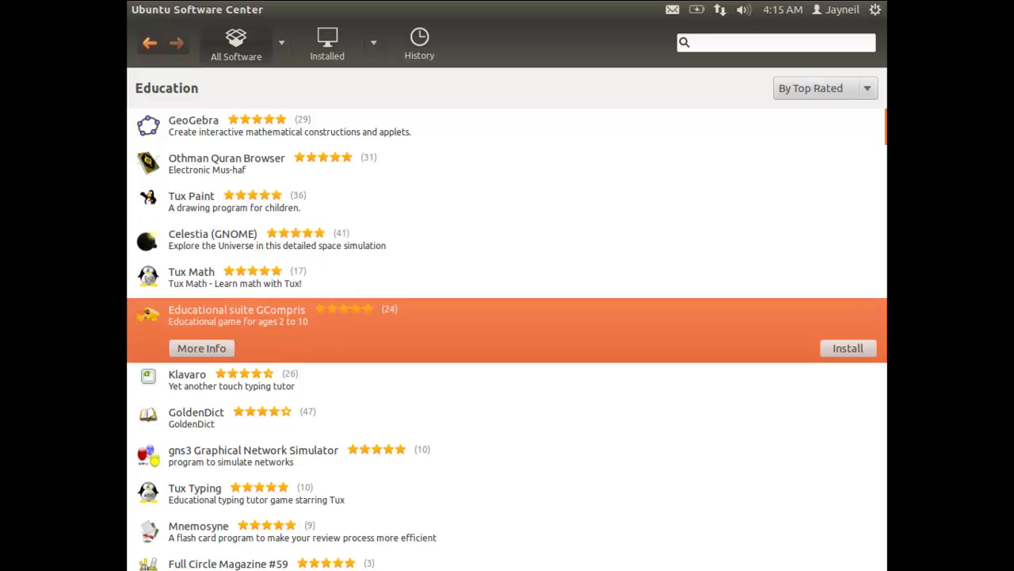
key("Down")
key("Down")
key("Down")
key("Down")
key("Down")
key("Down")
key("Down")
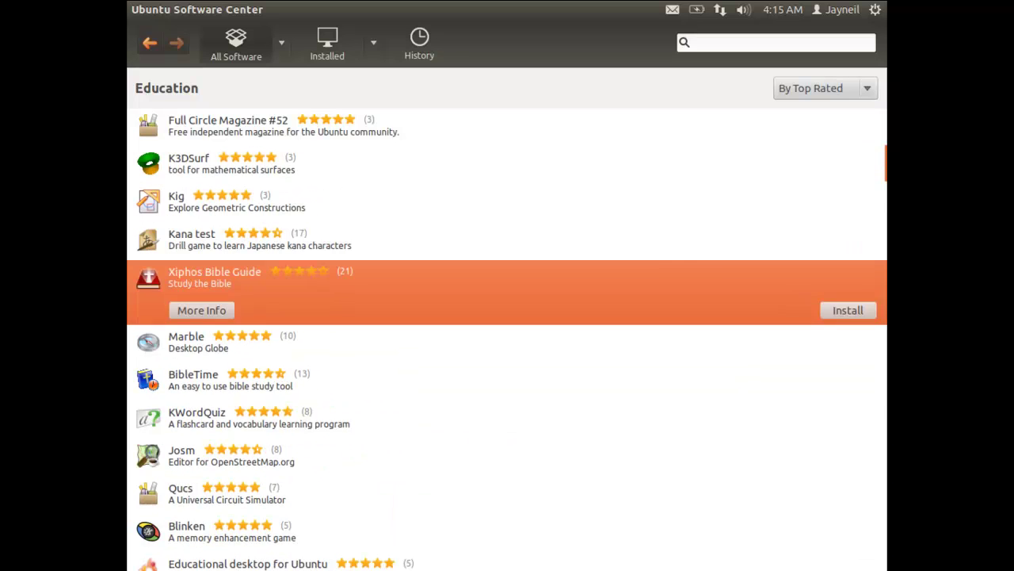
- Return home, open Science & Engineering, and try a search for 'vlc' before clearing it
left_click(148, 45)
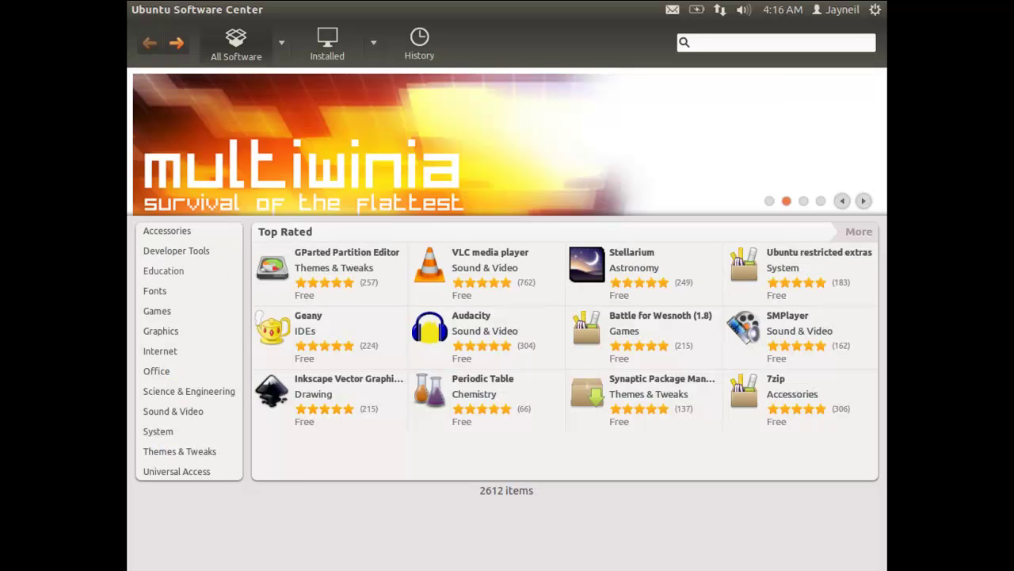
left_click(168, 391)
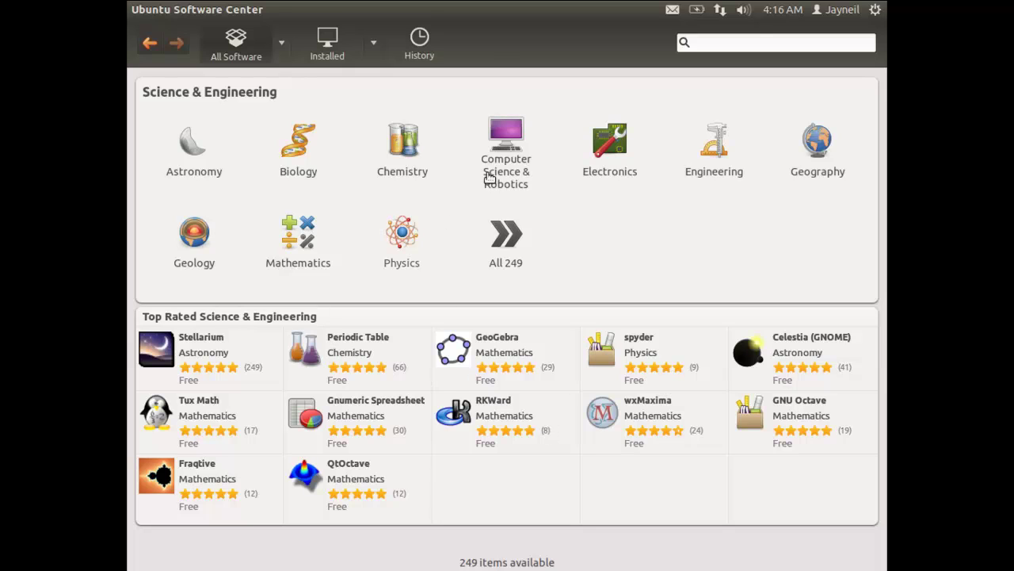
left_click(746, 45)
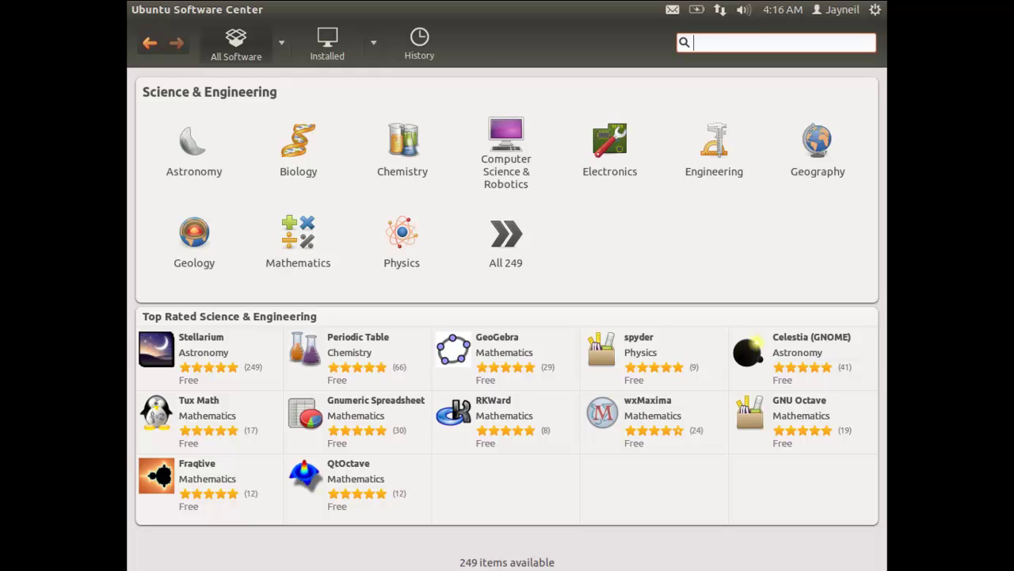
type("vlc")
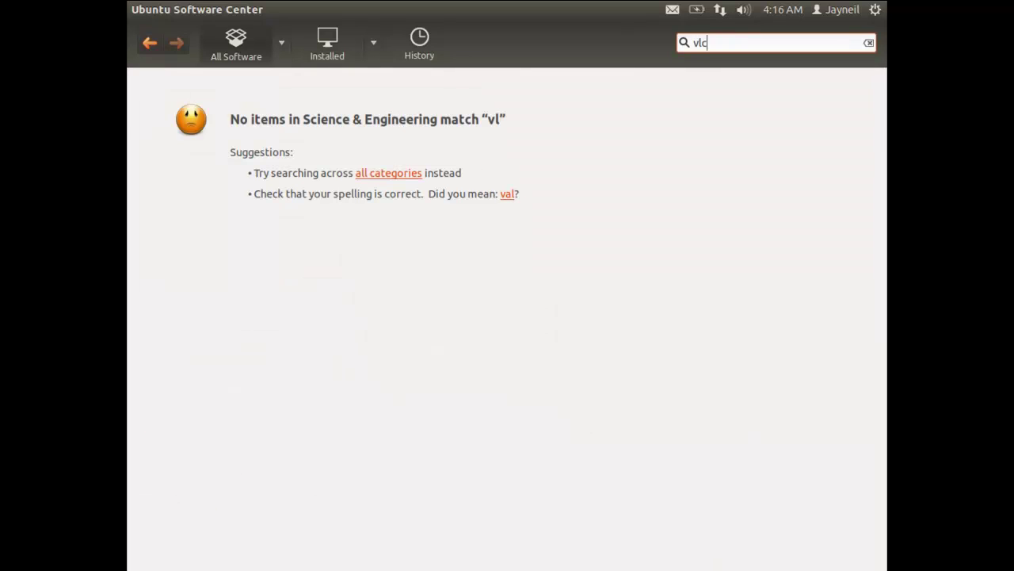
key("BackSpace")
key("BackSpace")
key("BackSpace")
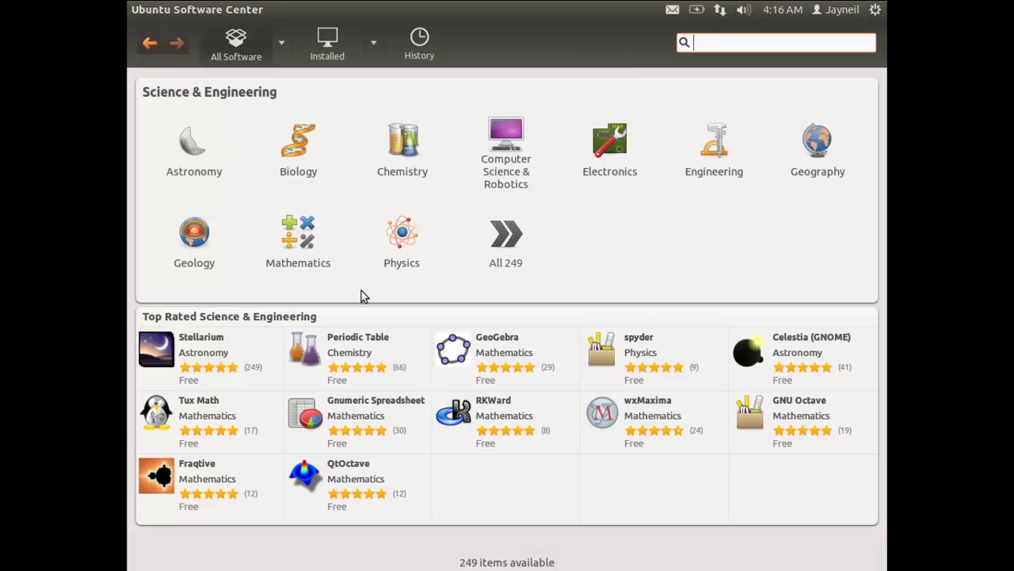
- Open the Sound & Video category from the home page and select VLC media player
left_click(157, 47)
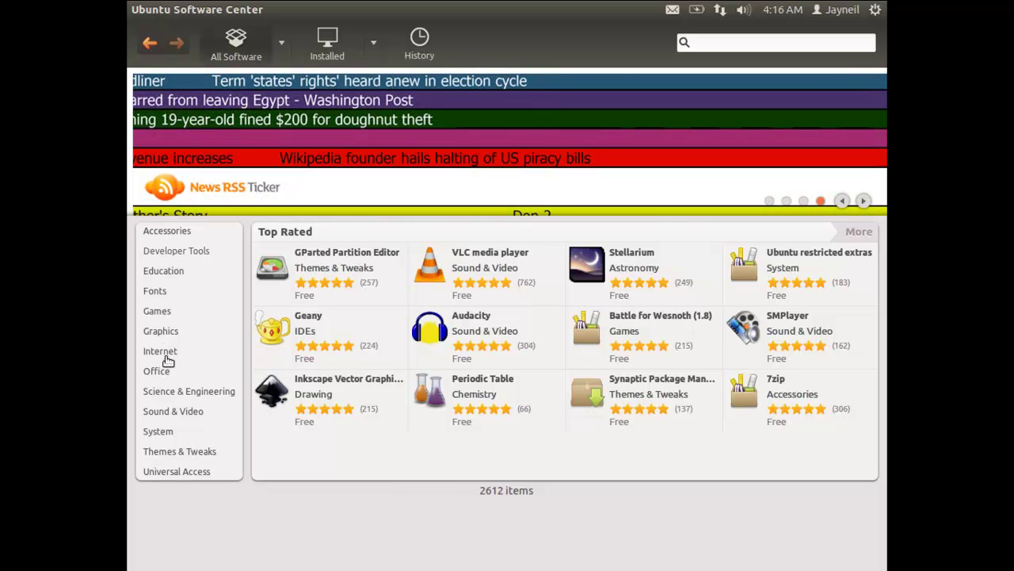
left_click(190, 411)
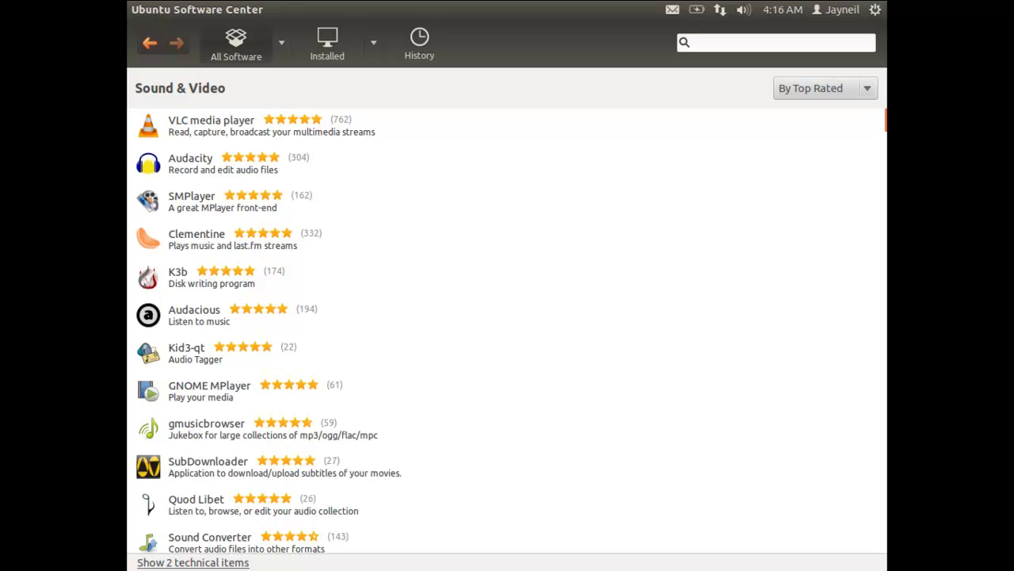
left_click(248, 133)
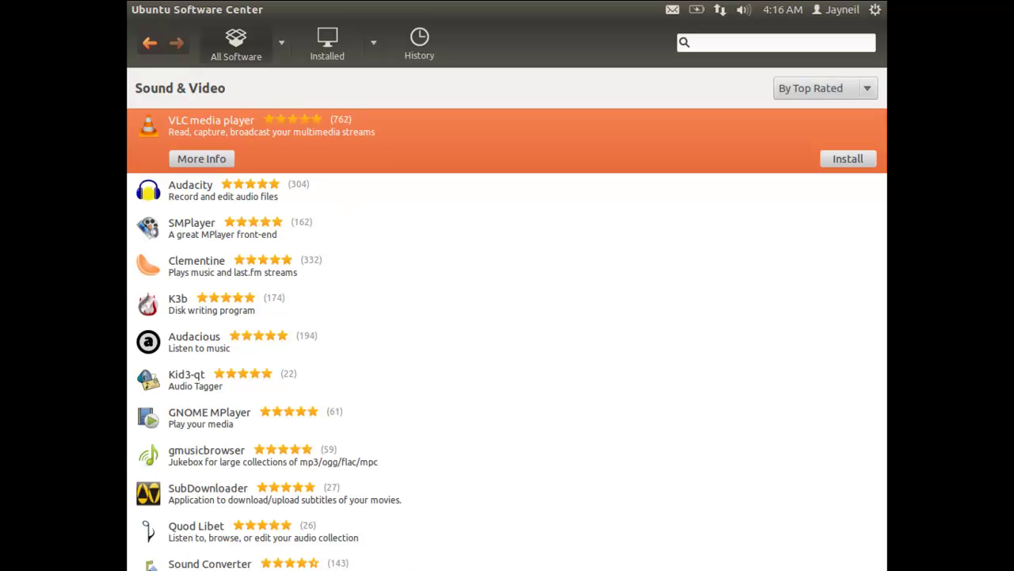
left_click(224, 157)
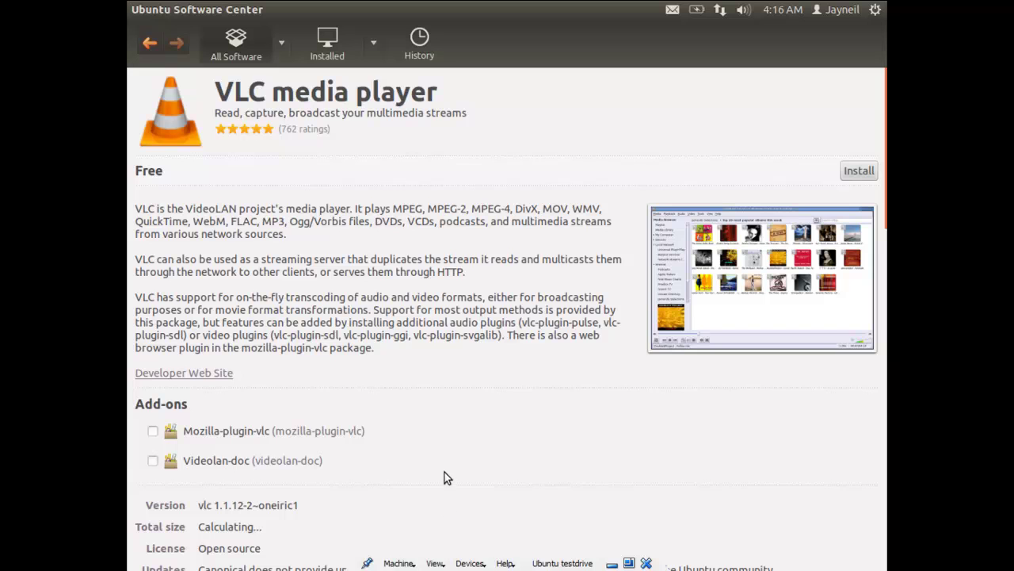
scroll(451, 483, "down", 5)
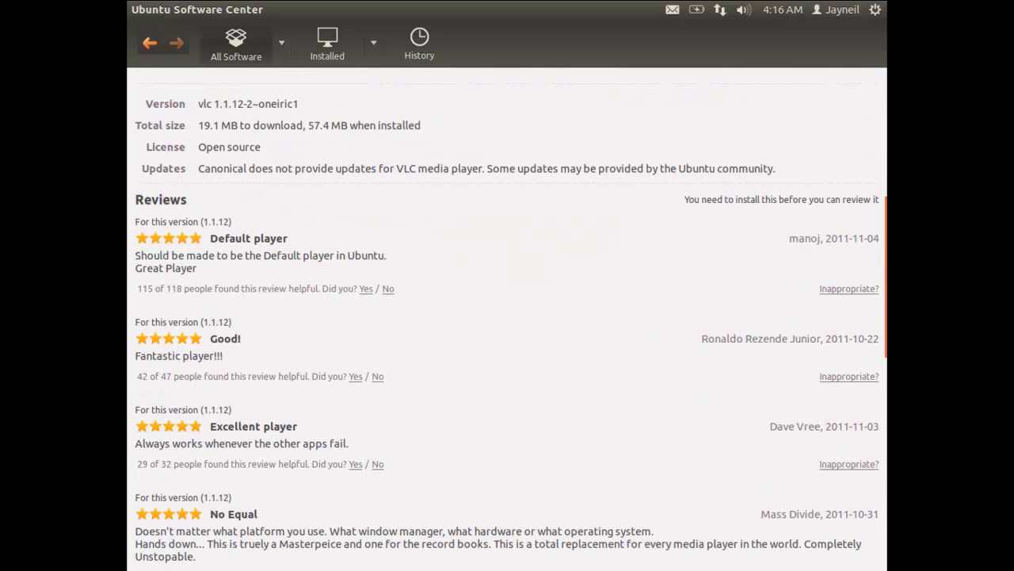
scroll(451, 483, "up", 3)
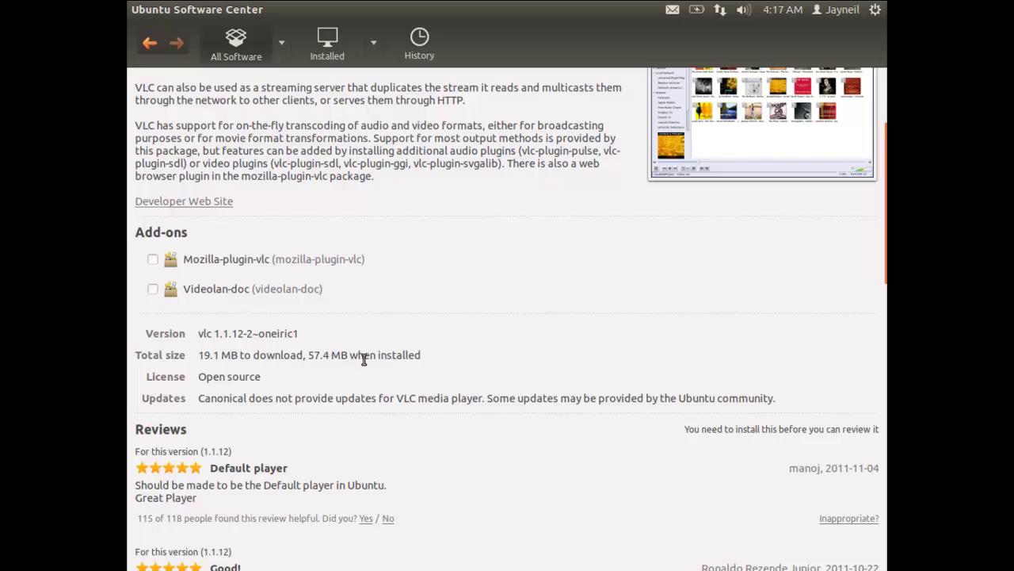
scroll(365, 359, "down", 5)
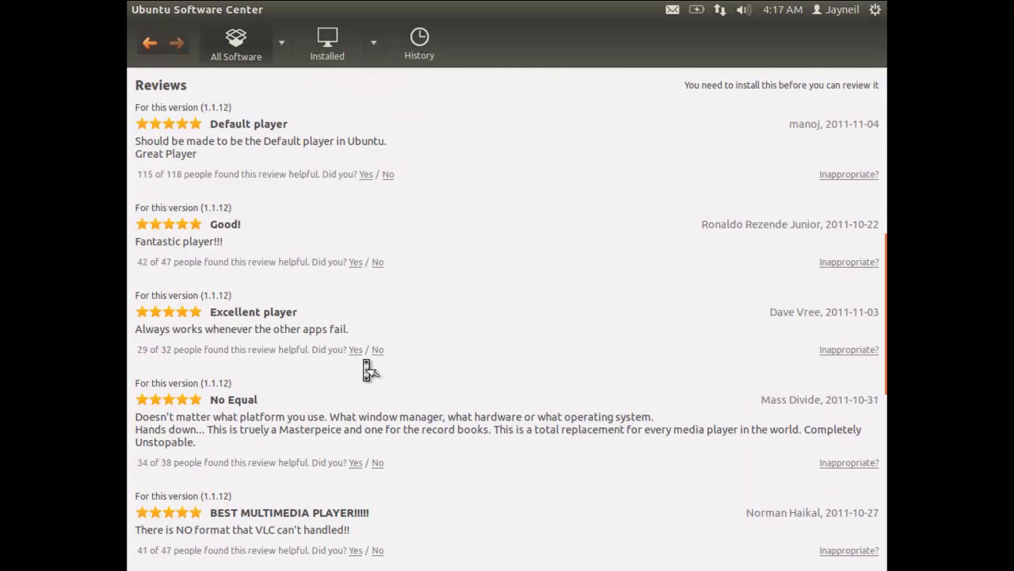
scroll(368, 364, "up", 2)
scroll(366, 369, "up", 5)
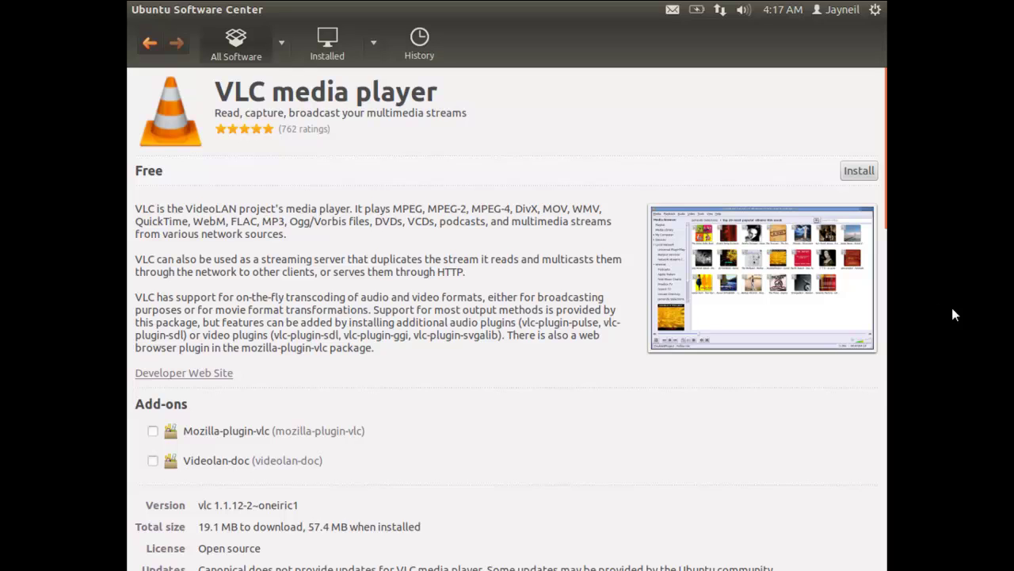
- Install VLC media player, entering the account password in the Authenticate dialog
left_click(860, 170)
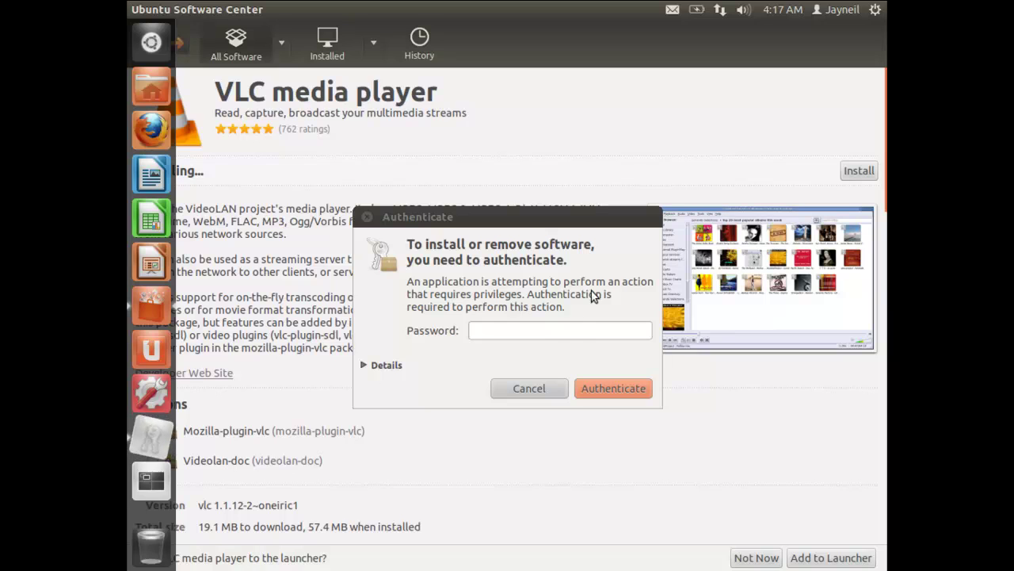
left_click(552, 330)
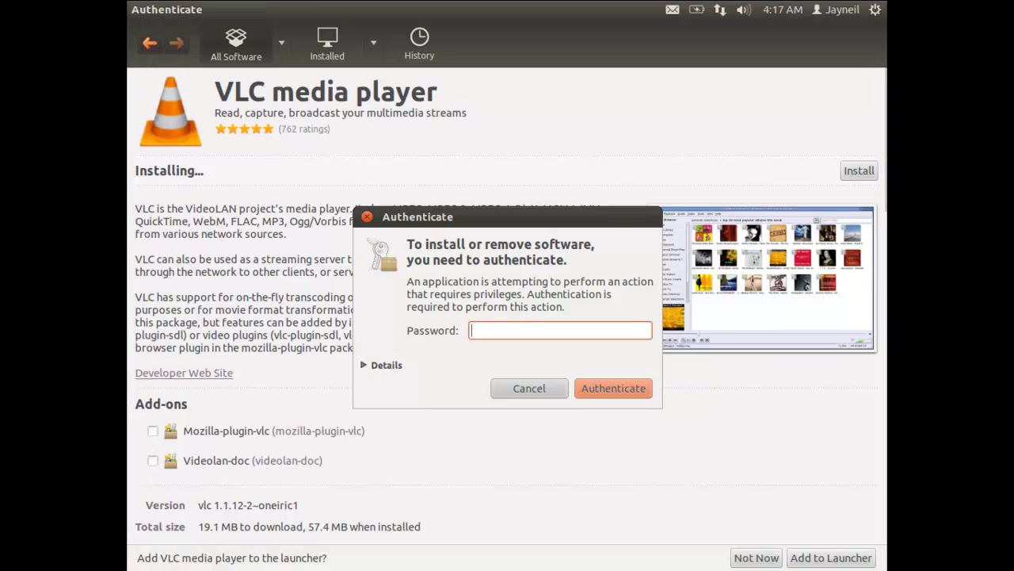
type("****")
key("Return")
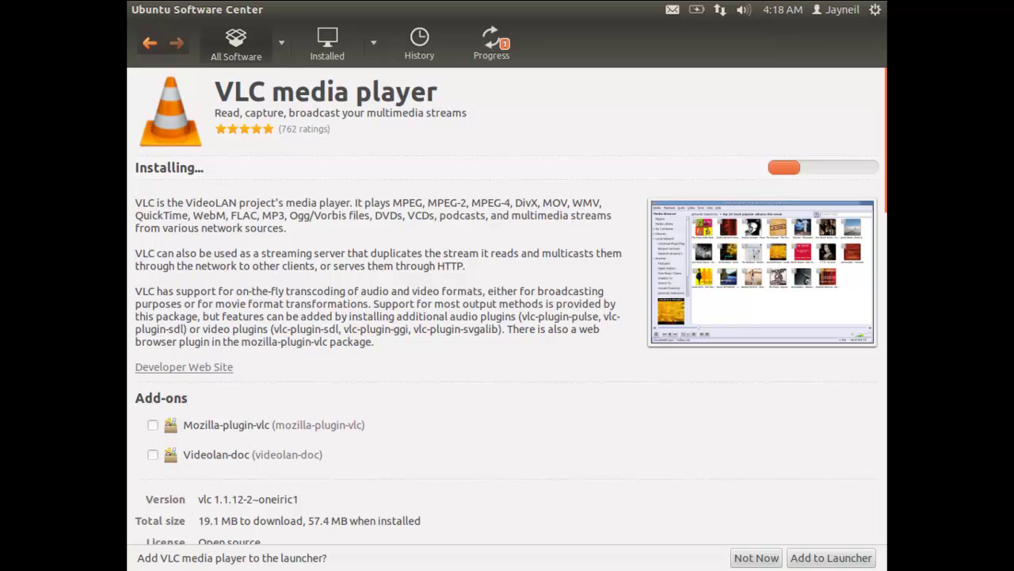
mouse_move(158, 16)
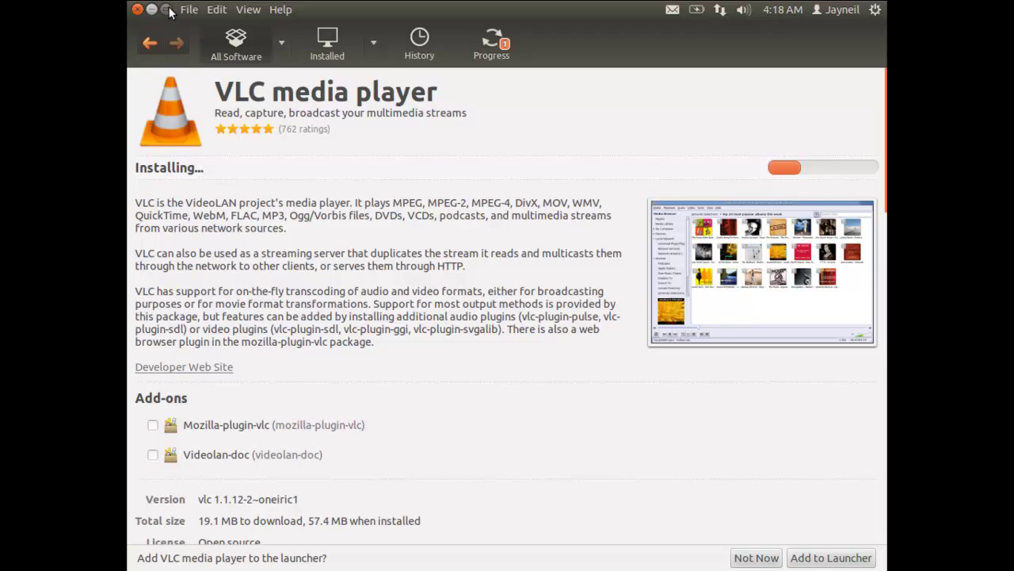
- Minimize the Software Center and view the launcher's shortcut hints
left_click(152, 10)
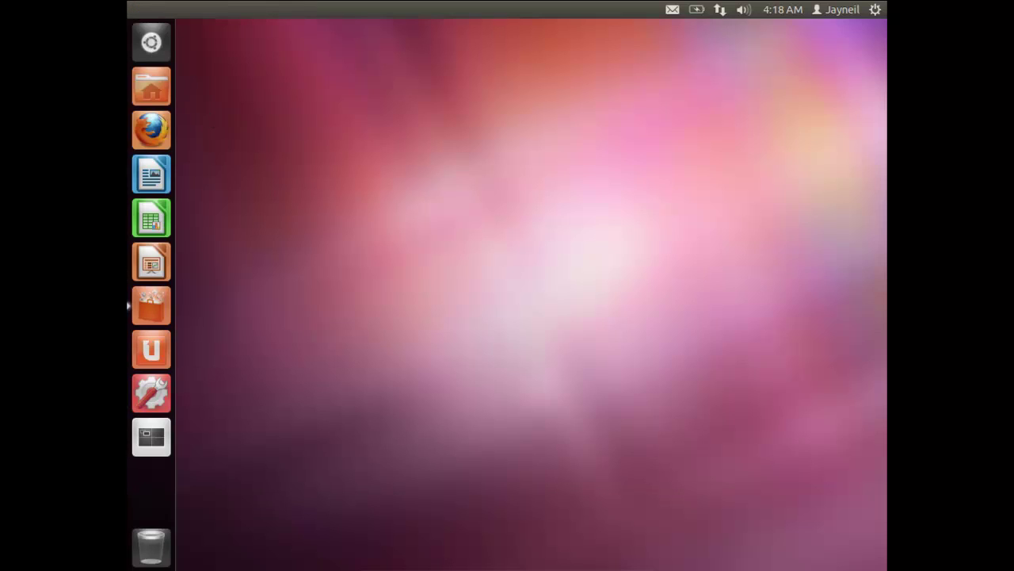
key("super")
key("super")
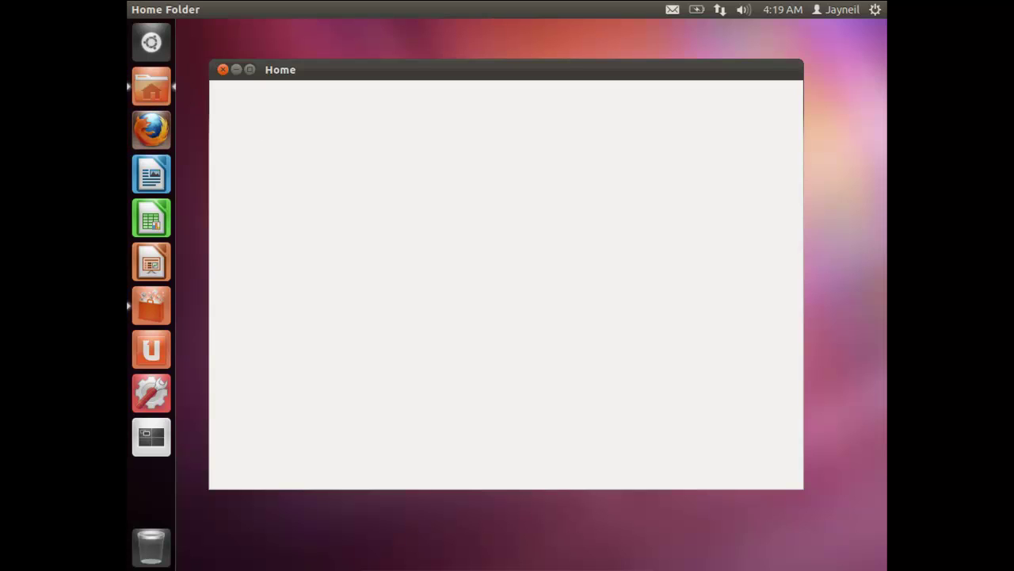
key("super")
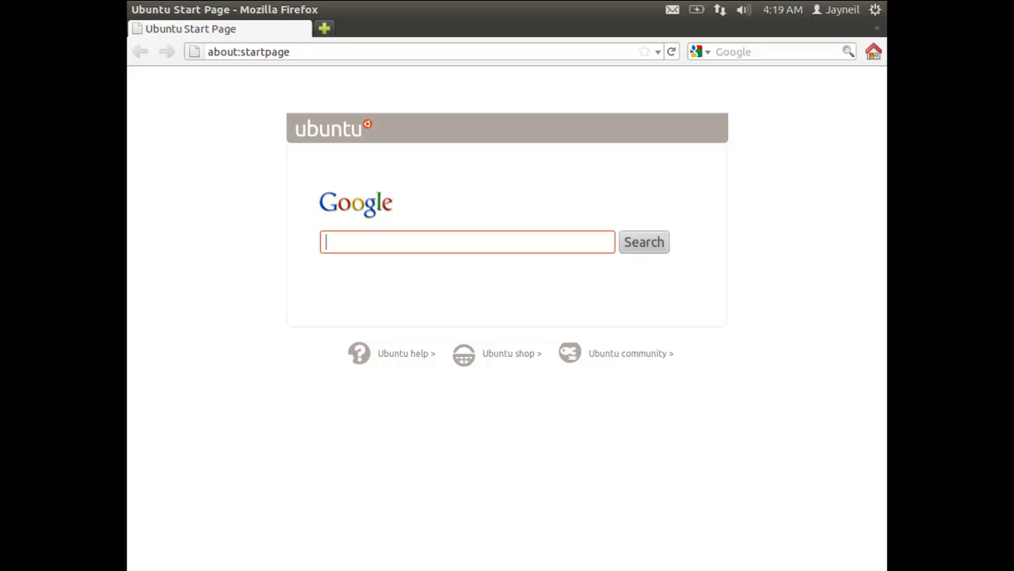
- Switch to the Home folder window, maximize it, and bring up the Dash
key("alt+Tab")
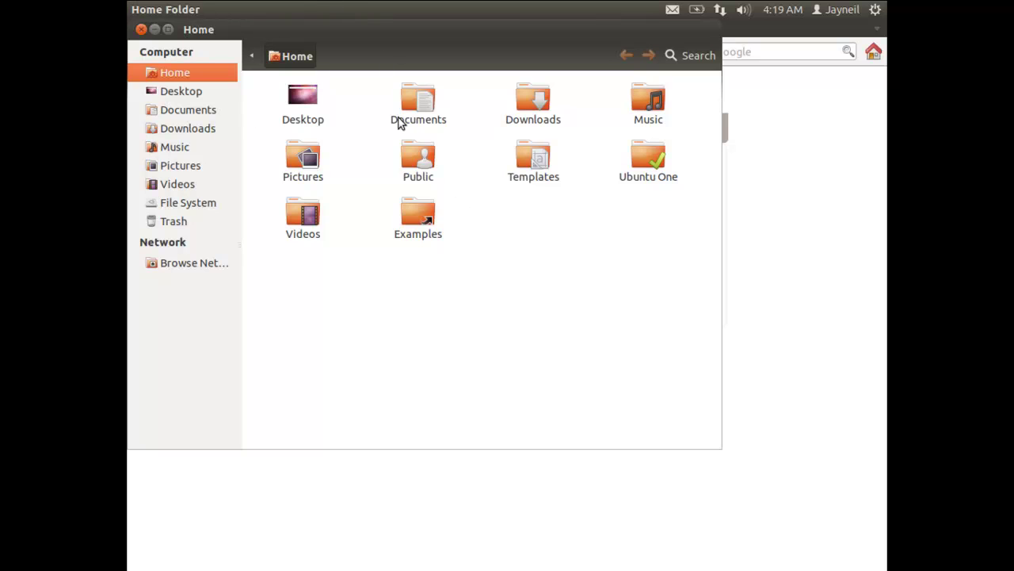
double_click(385, 35)
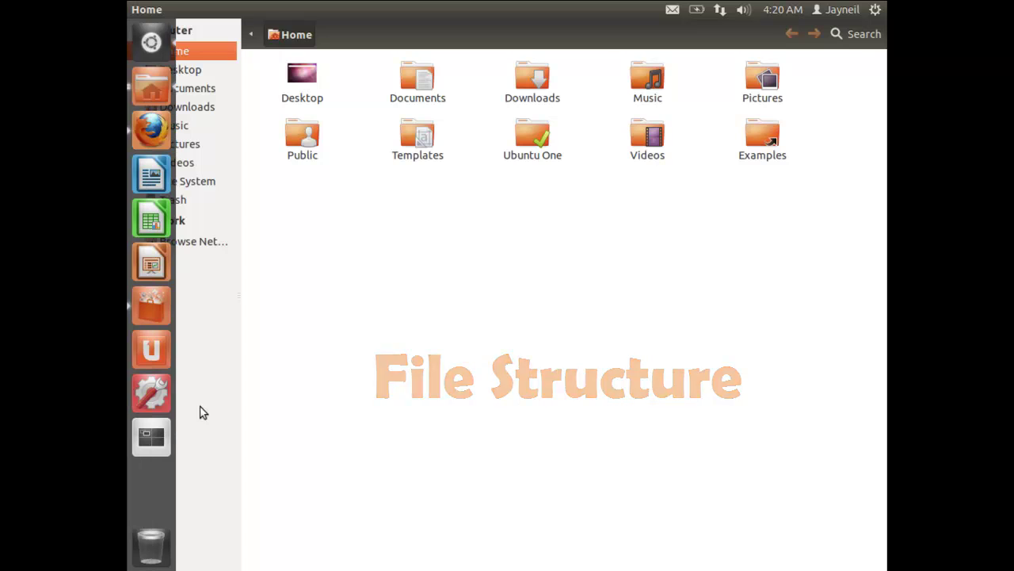
key("super")
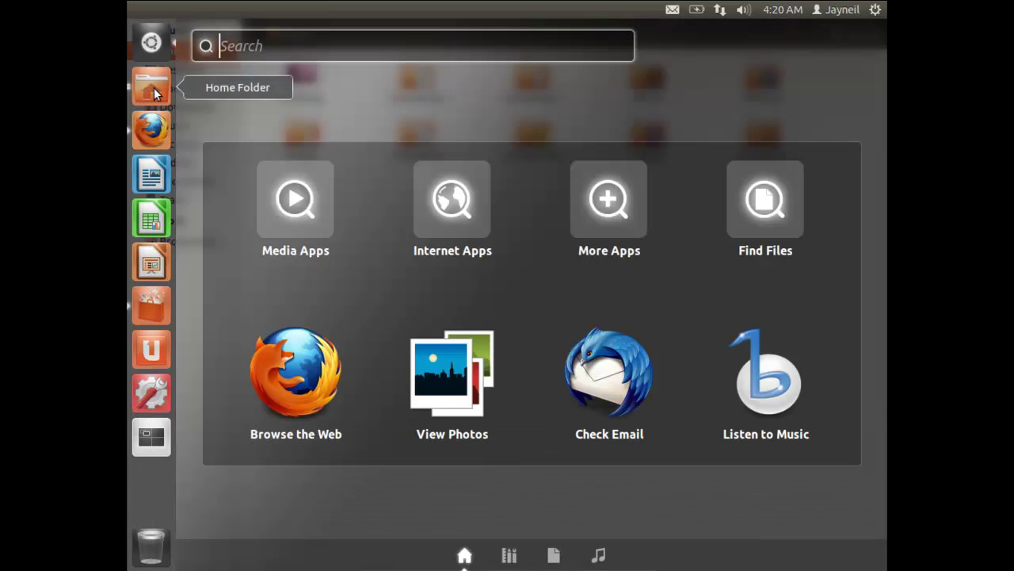
- Open the Home folder and view Desktop, Documents, Downloads, Music and Pictures in turn
left_click(154, 89)
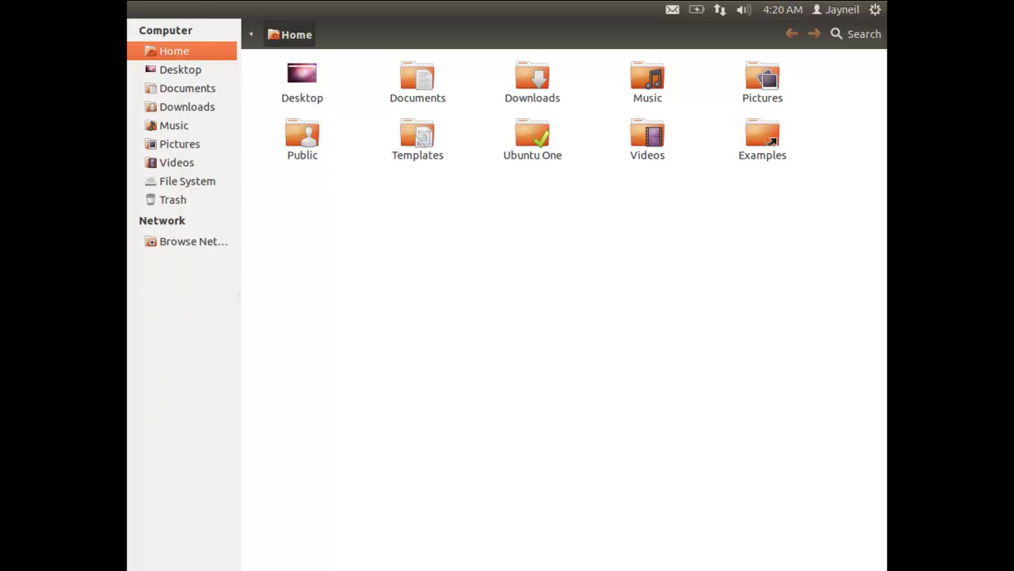
left_click(181, 69)
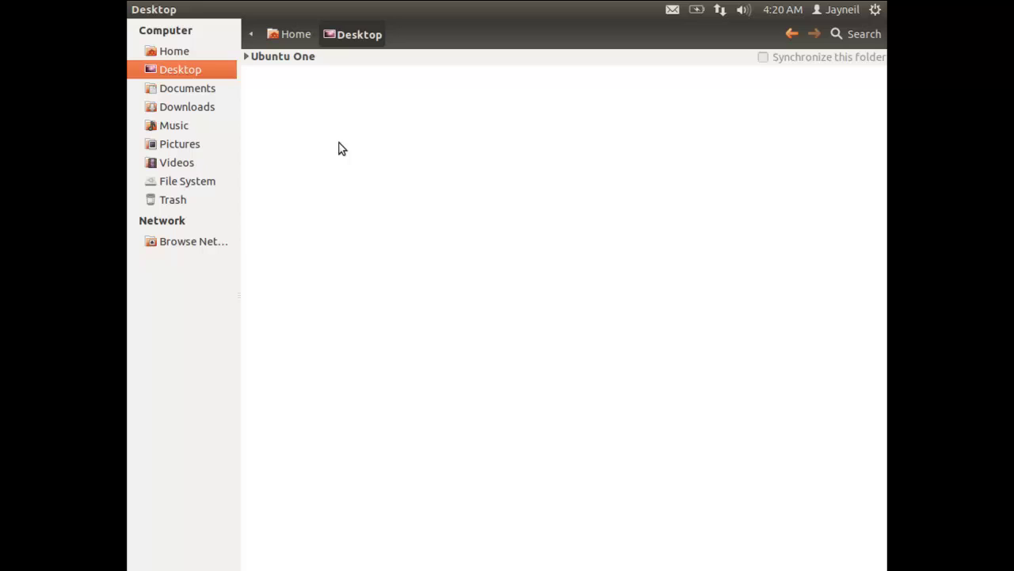
left_click(198, 91)
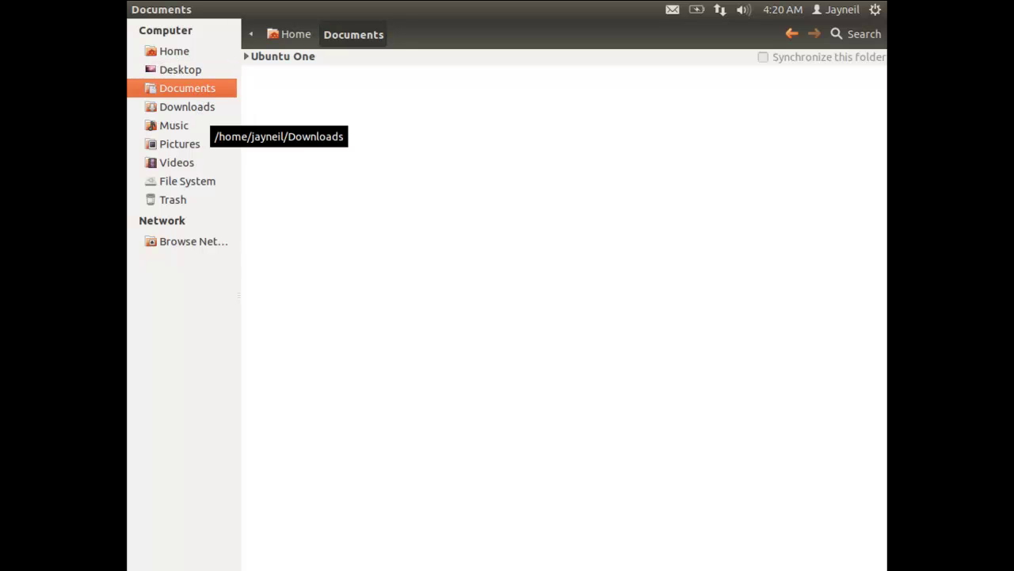
left_click(191, 110)
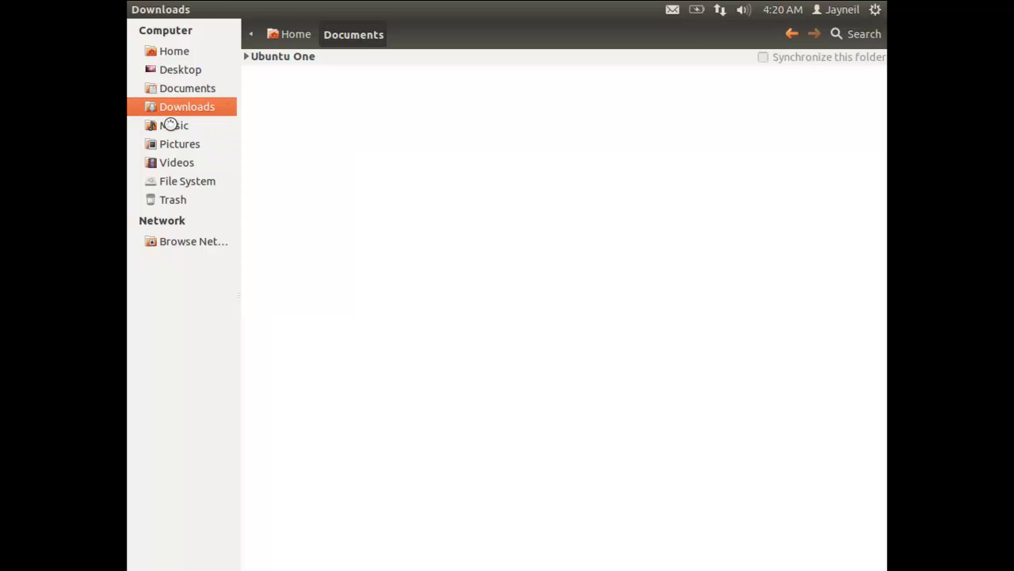
left_click(176, 128)
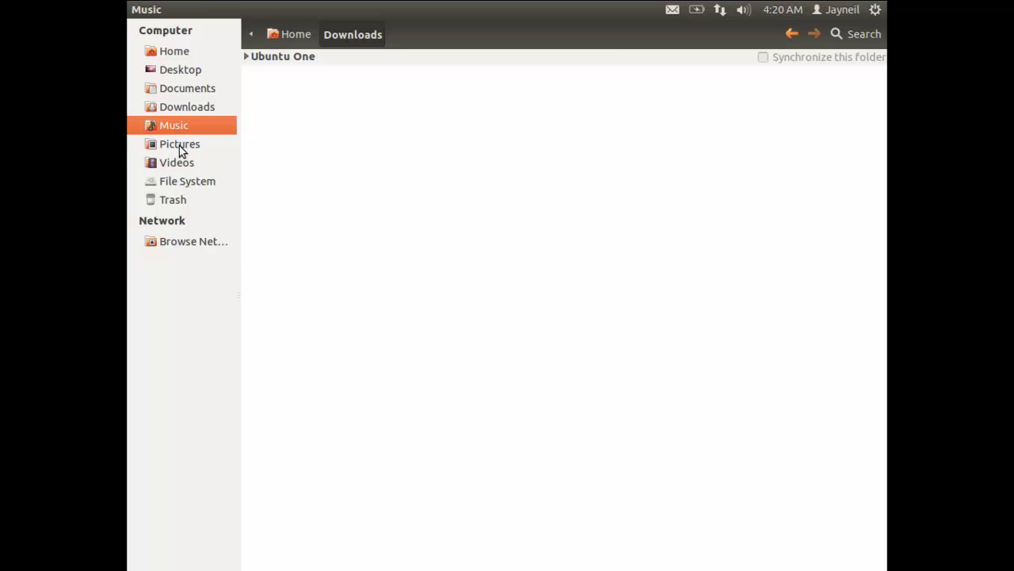
left_click(180, 147)
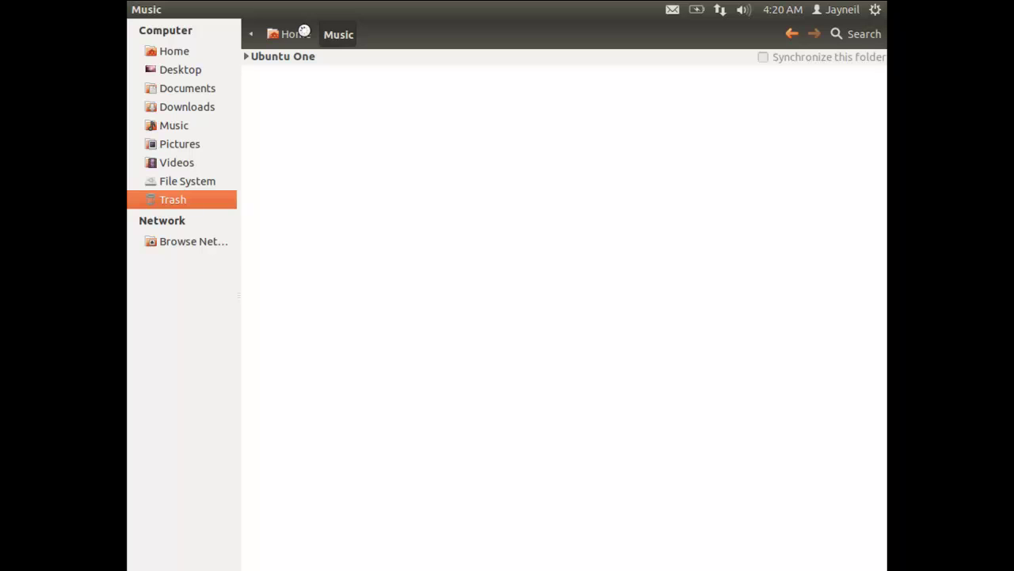
key("super")
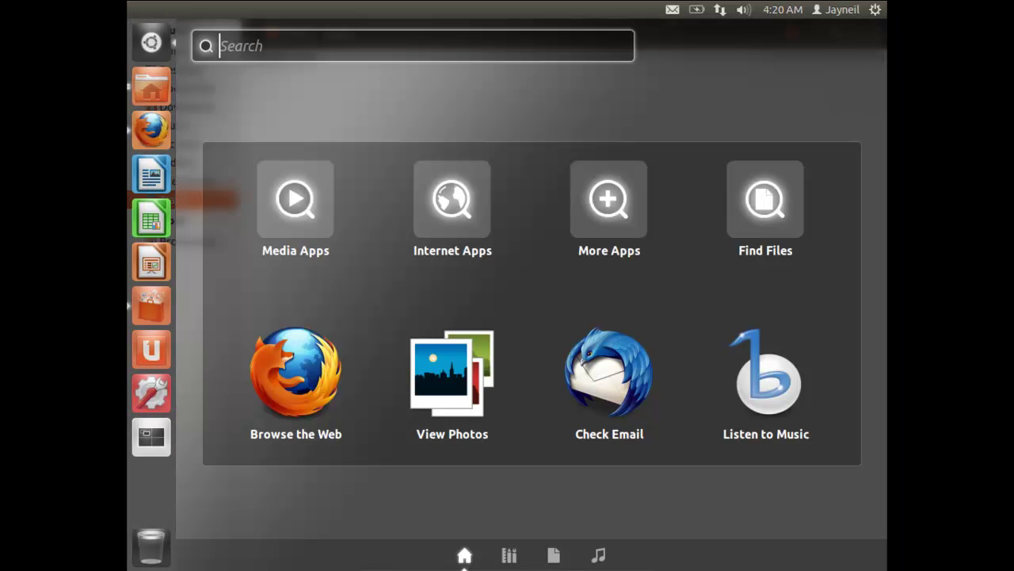
left_click(156, 89)
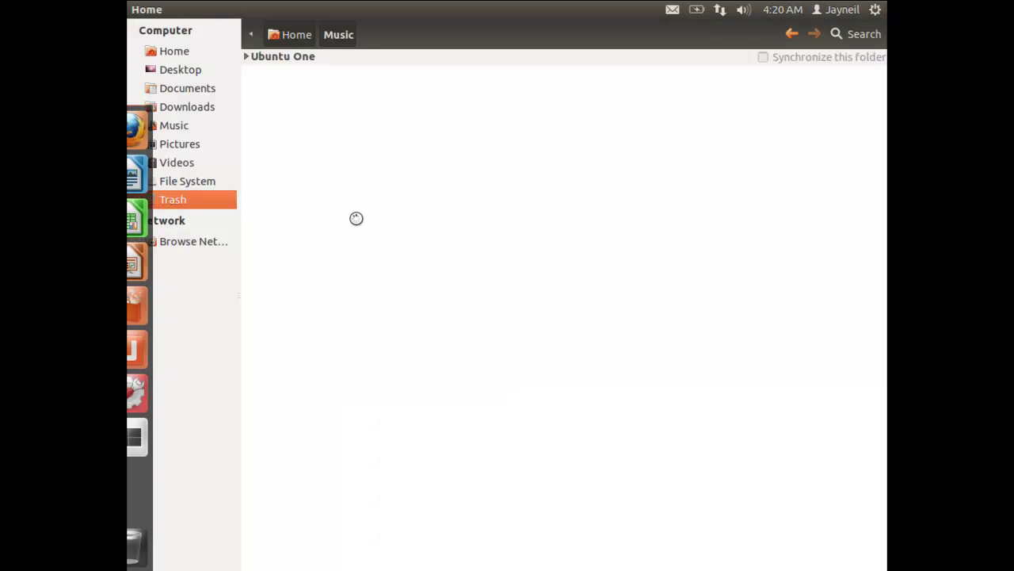
- Go back Home, look inside Ubuntu One, then view the Desktop and Downloads folders
left_click(296, 34)
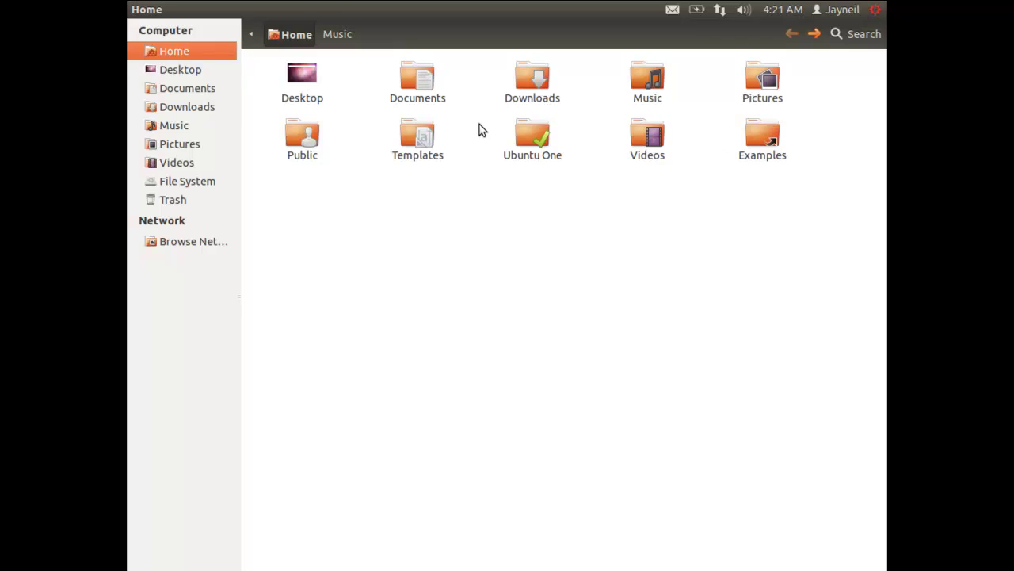
double_click(536, 137)
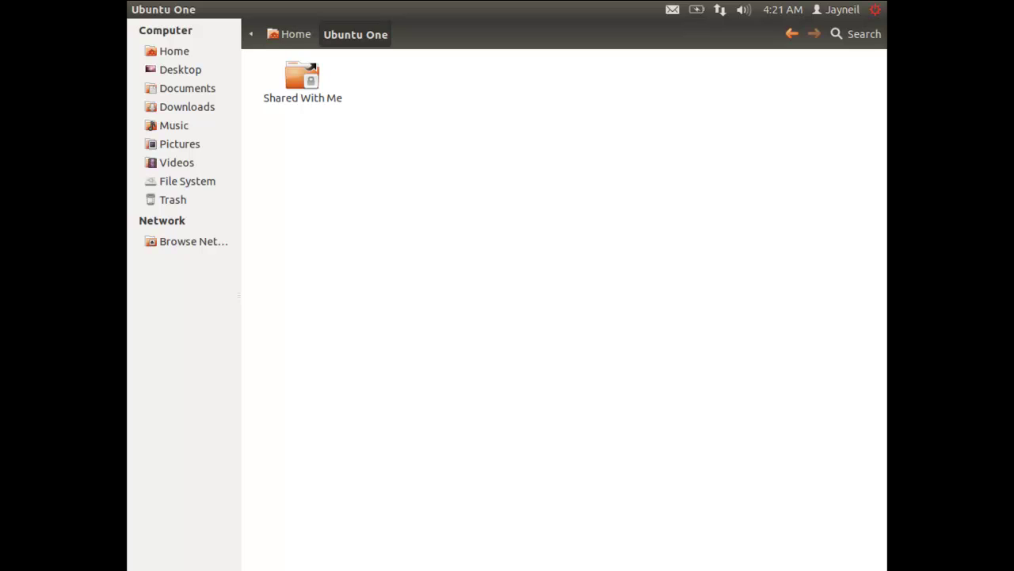
key("alt+Left")
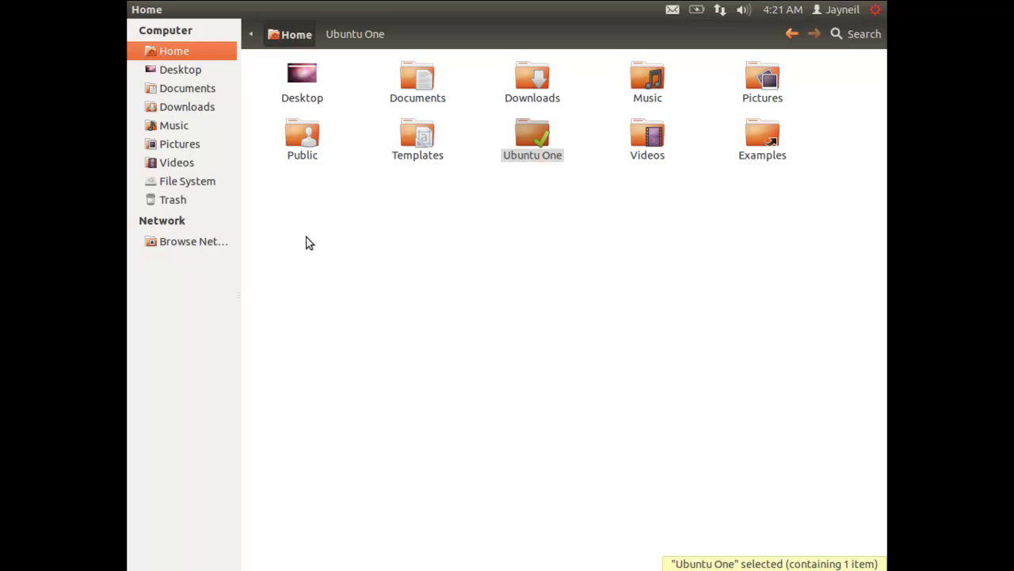
left_click(194, 74)
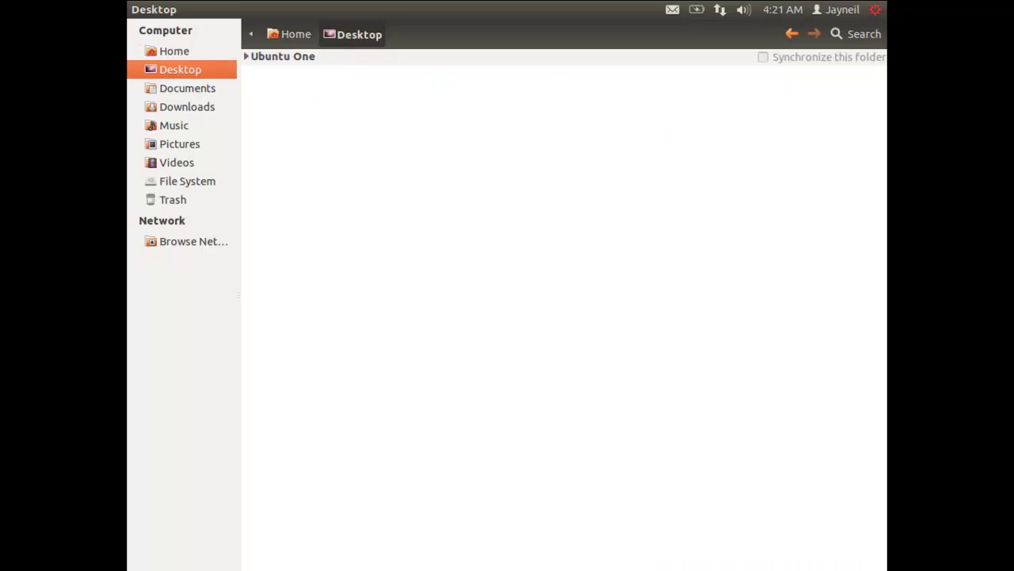
left_click(189, 107)
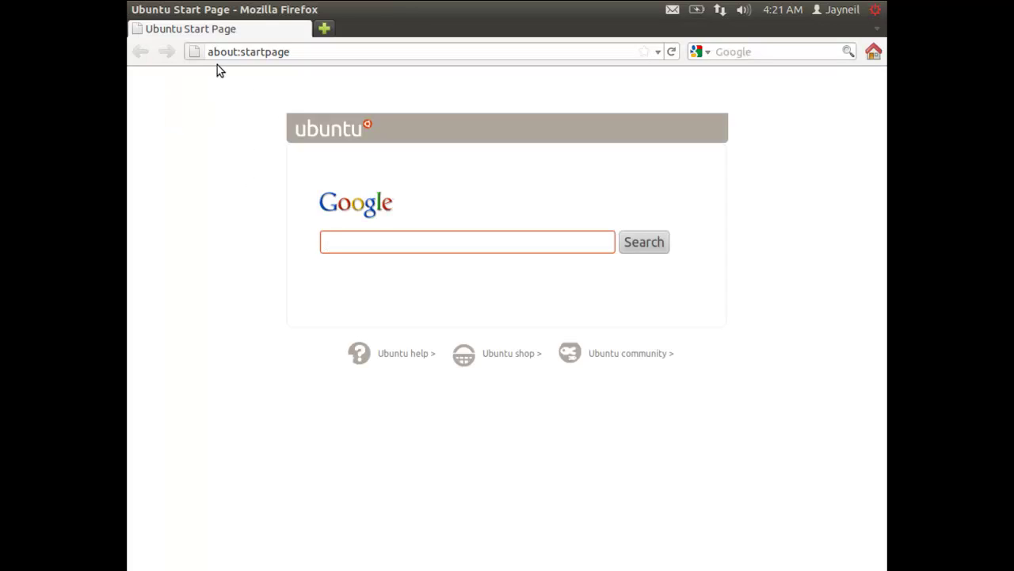
- Close Firefox and bring back the VLC media player page
left_click(138, 9)
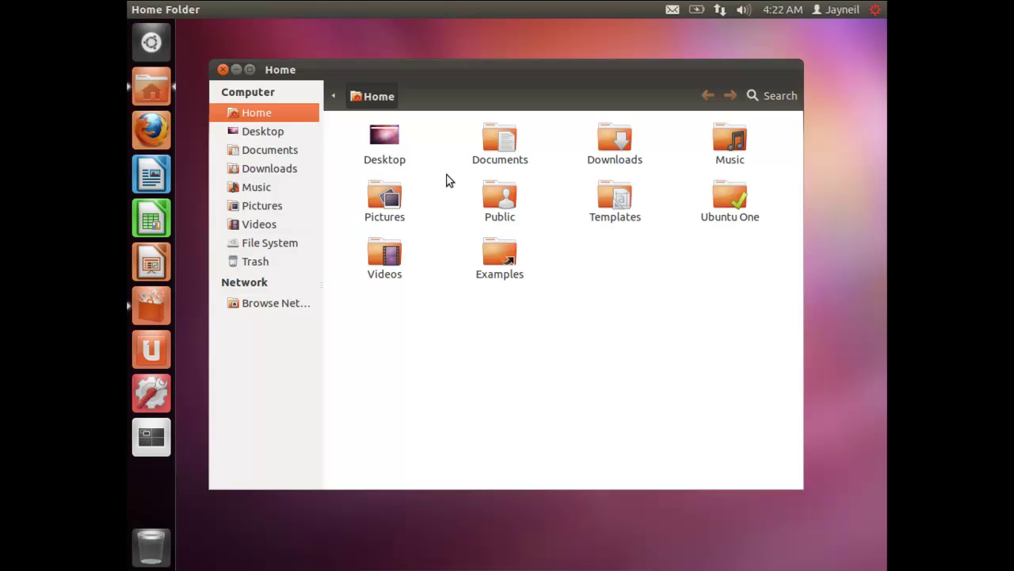
left_click(156, 308)
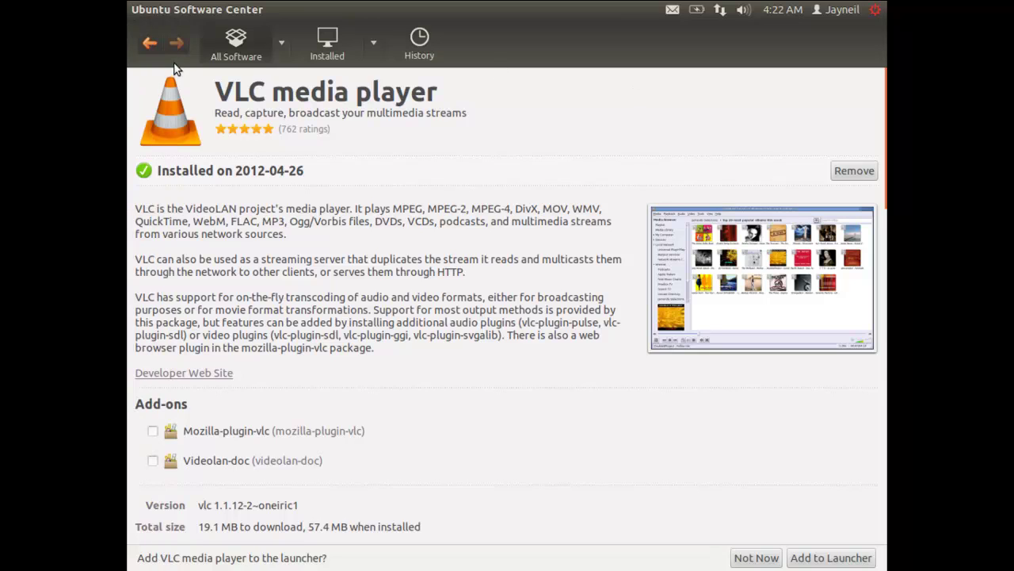
mouse_move(143, 17)
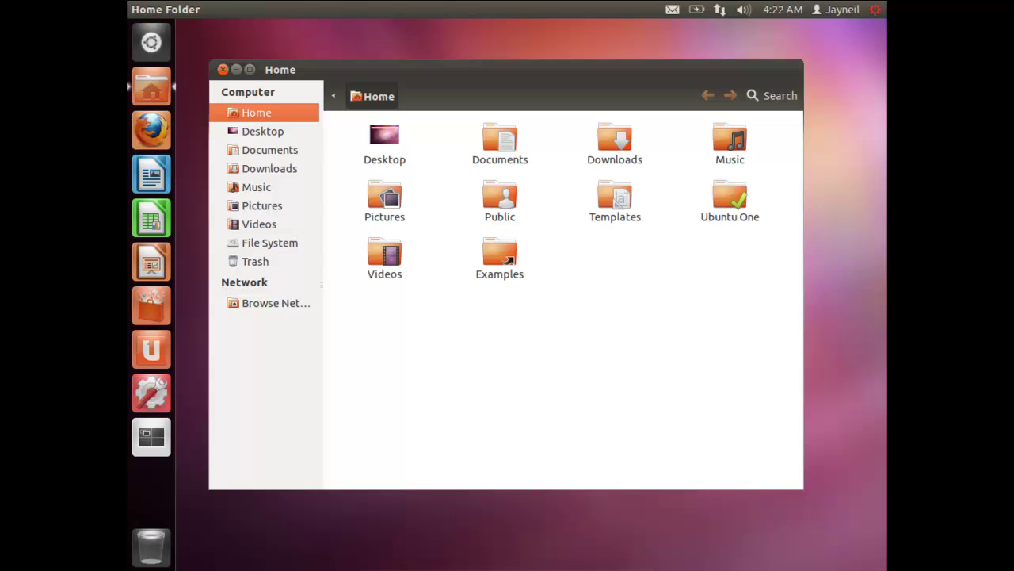
- Launch VLC from the Dash with 'vl' and accept its privacy and network notice
left_click(151, 43)
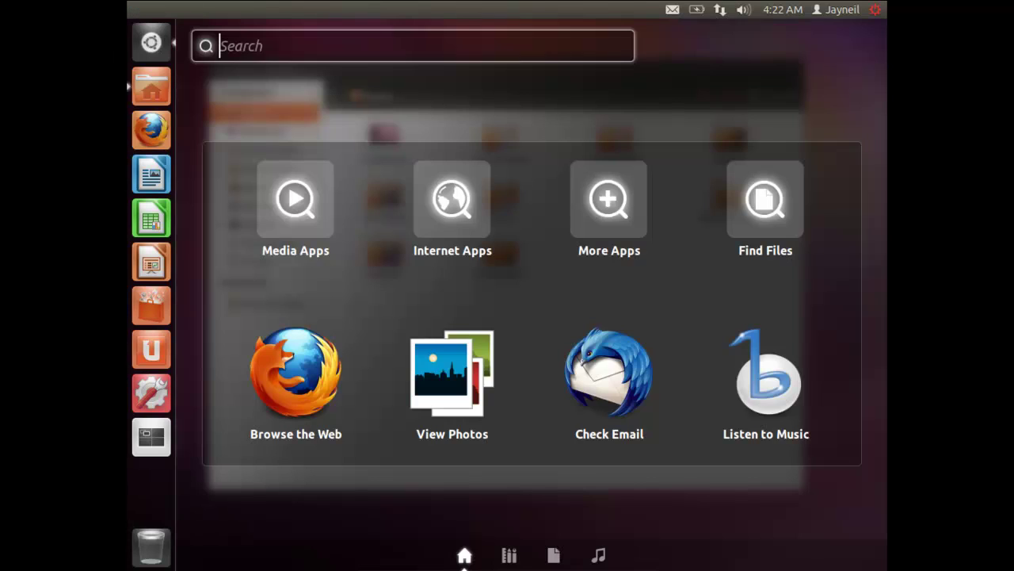
type("vl")
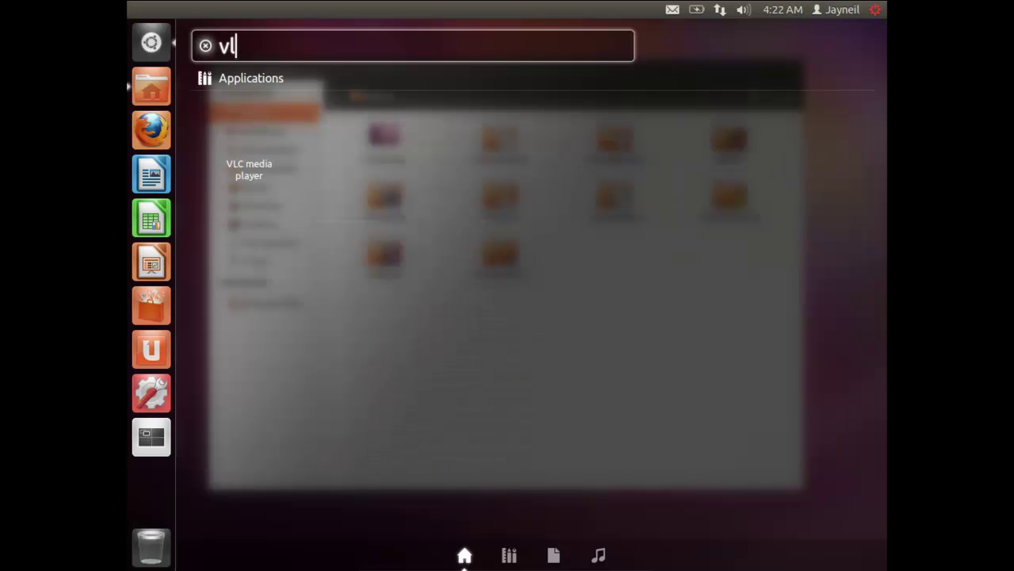
key("Escape")
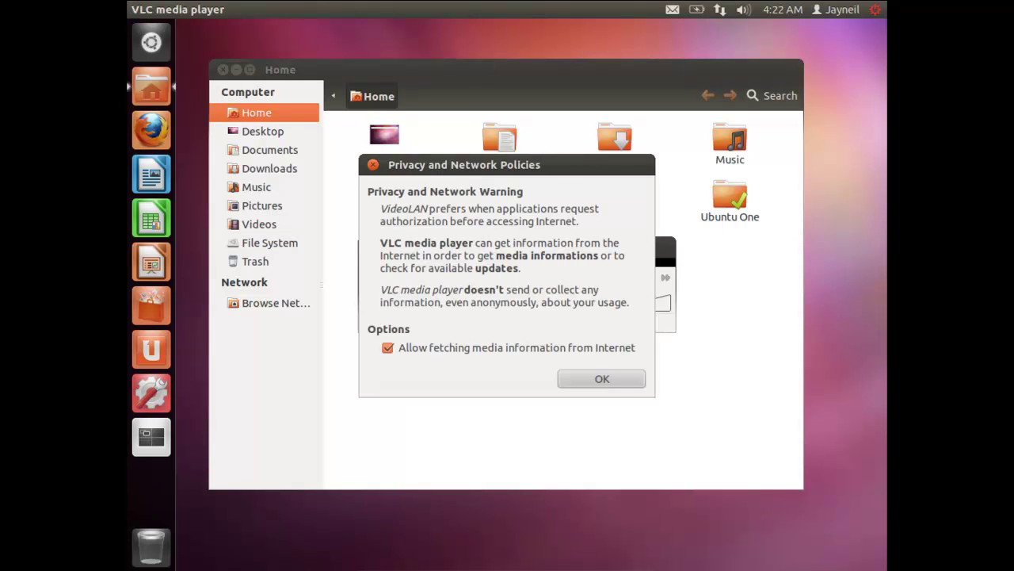
left_click(572, 374)
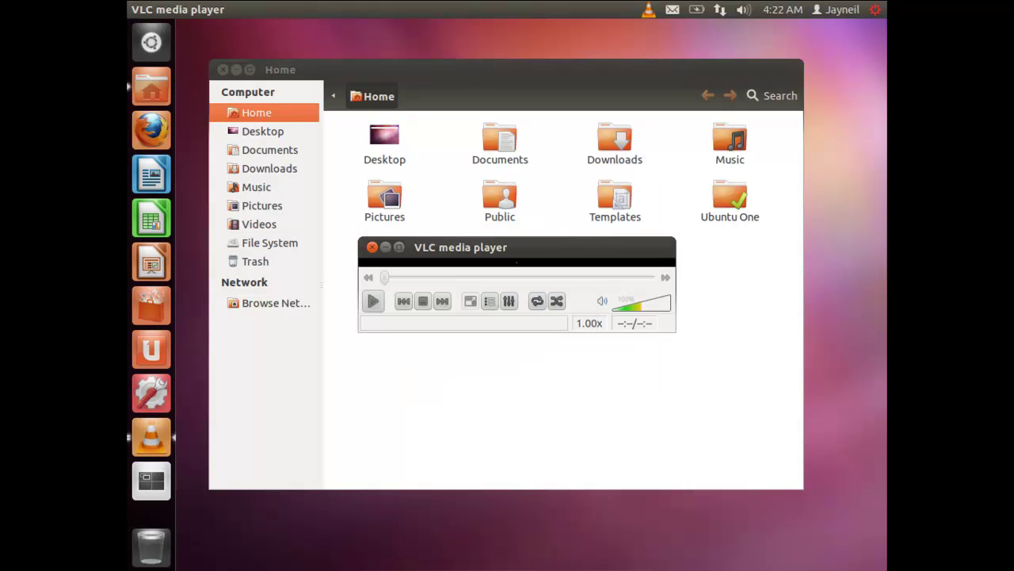
- Maximise VLC, look through its Media and other menus, then minimise it
double_click(431, 250)
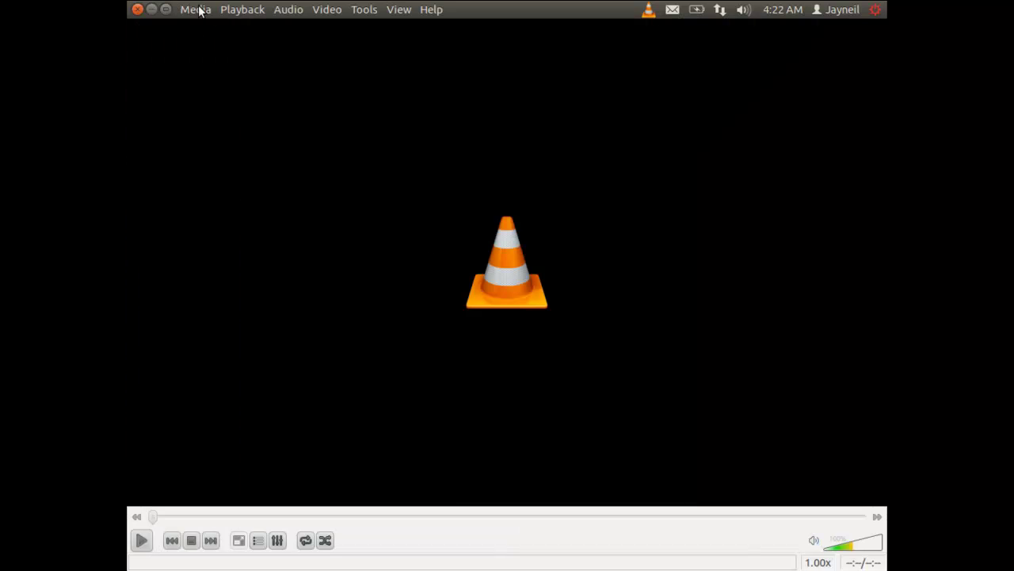
left_click(196, 10)
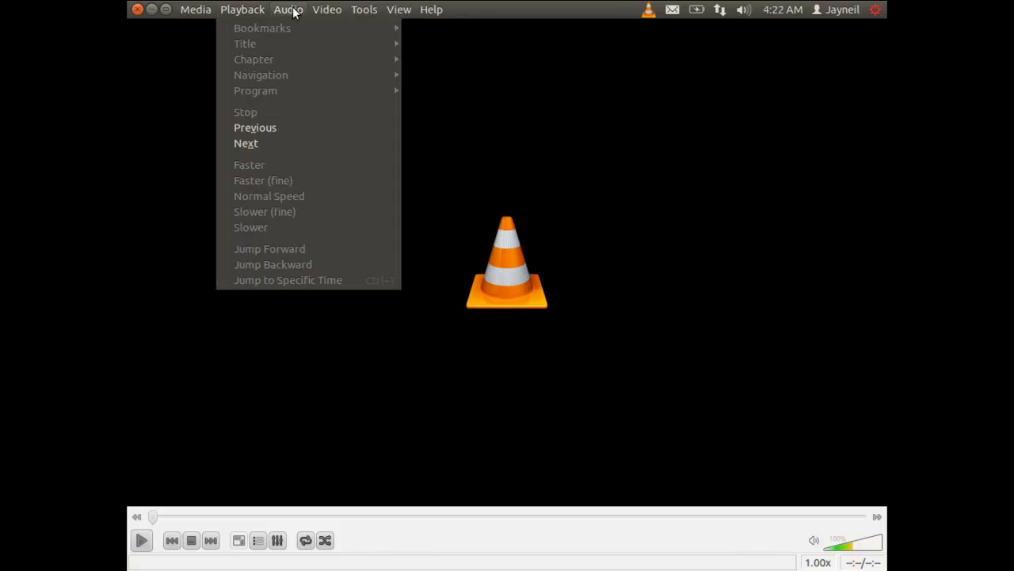
mouse_move(319, 12)
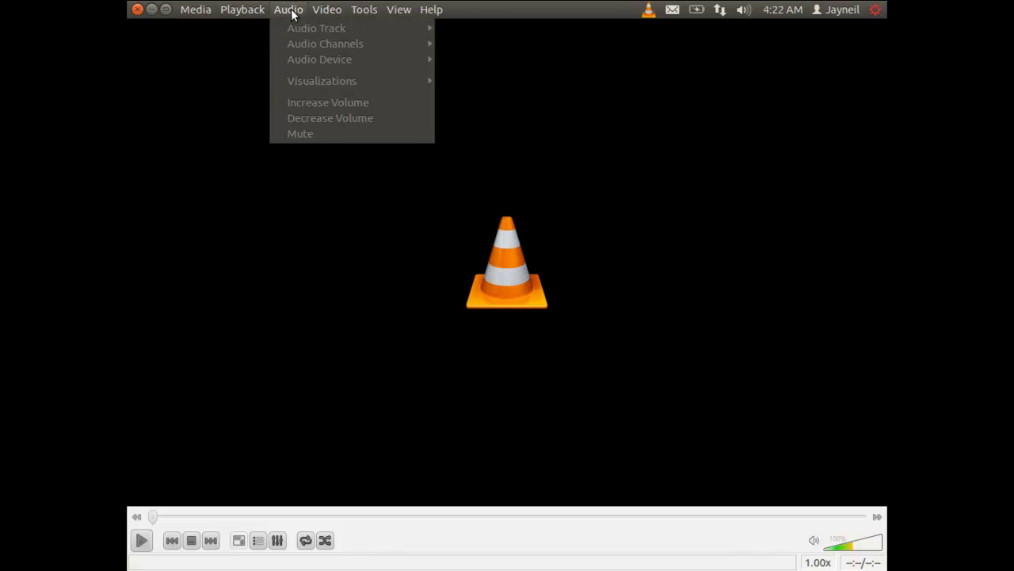
mouse_move(431, 10)
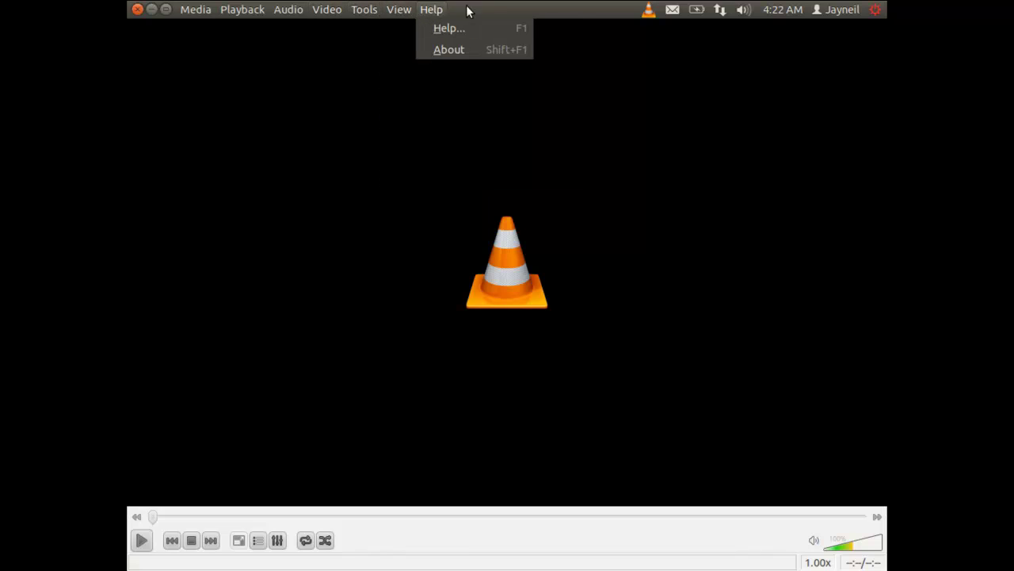
left_click(143, 13)
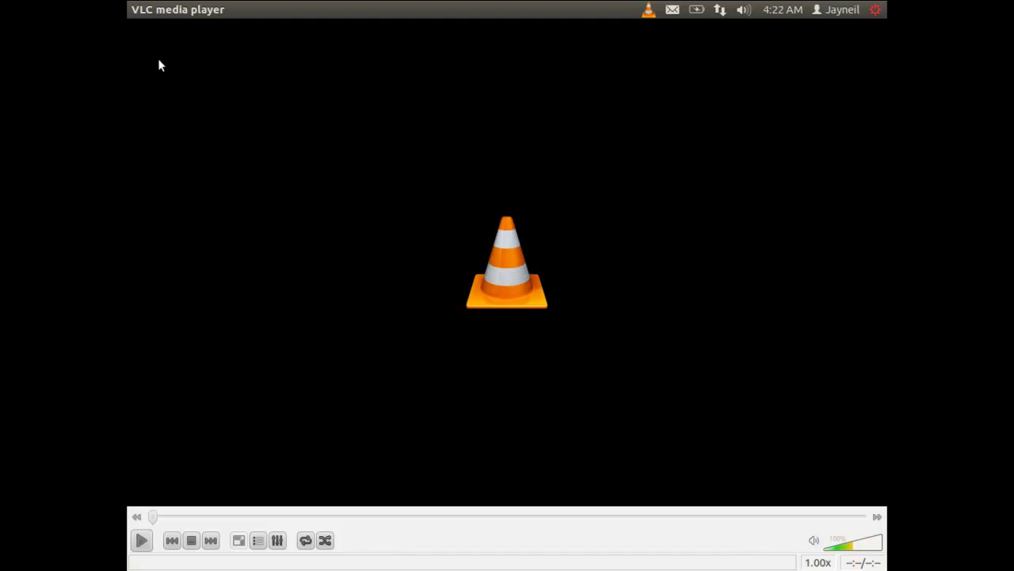
left_click(152, 9)
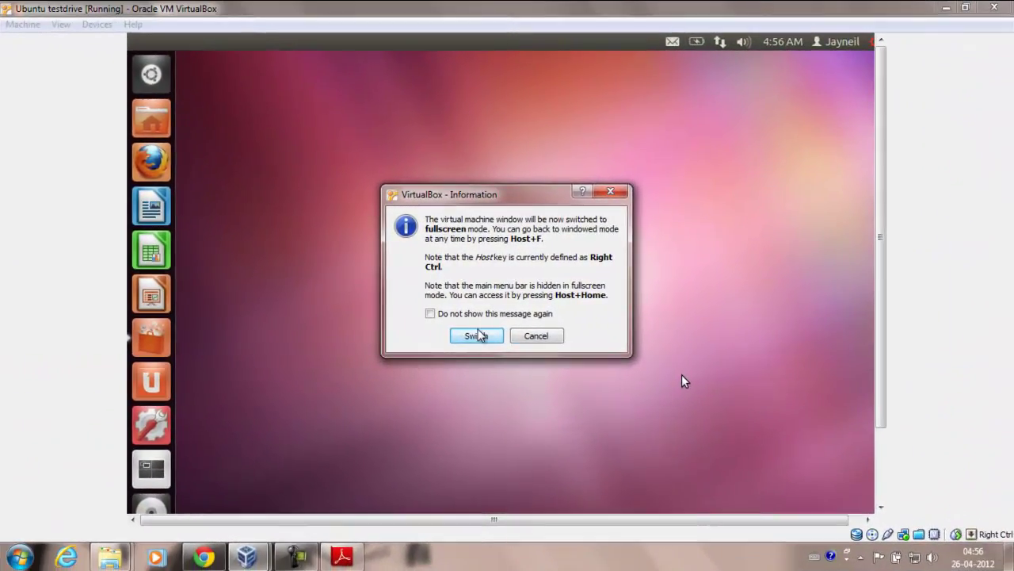
- Confirm Switch in VirtualBox's notice to run the Ubuntu VM full screen
left_click(476, 335)
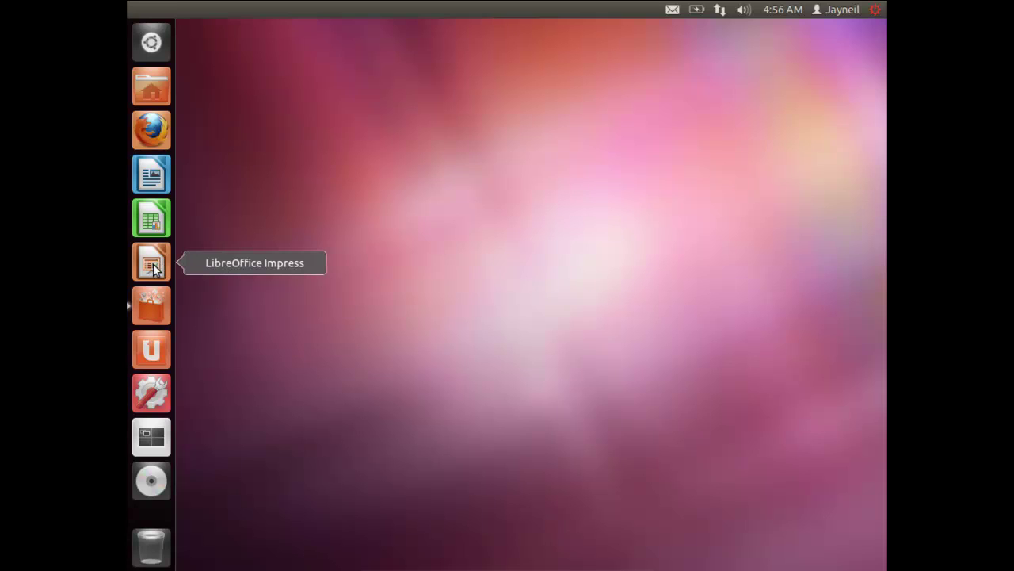
- Launch Writer full screen and type a sentence introducing the user by name
left_click(147, 168)
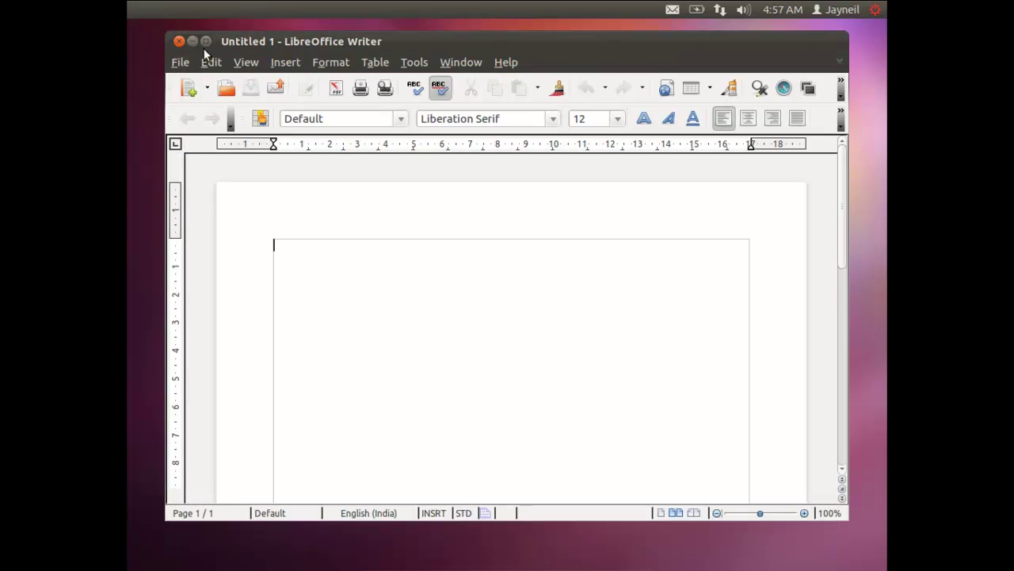
left_click(205, 41)
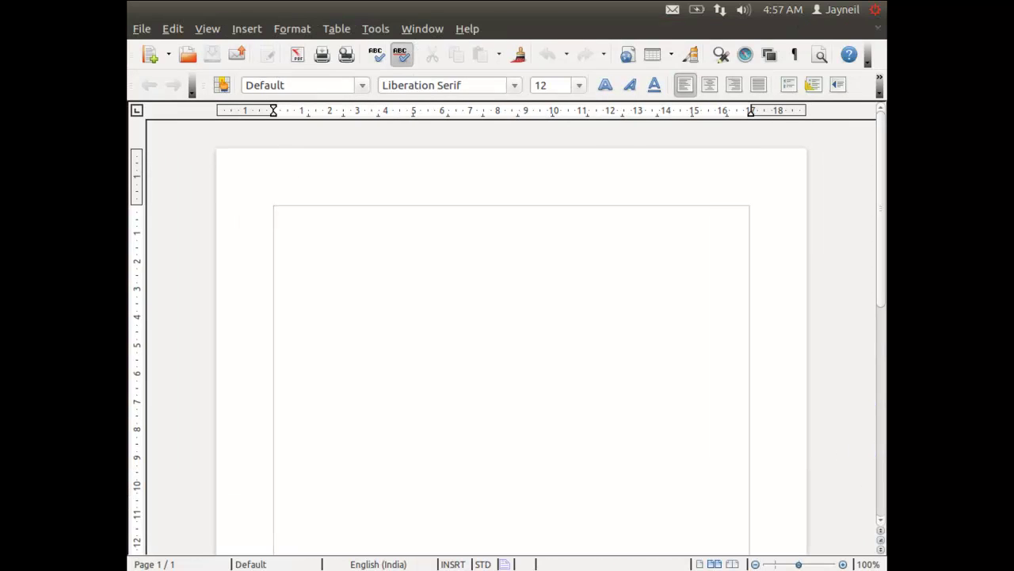
type("My ")
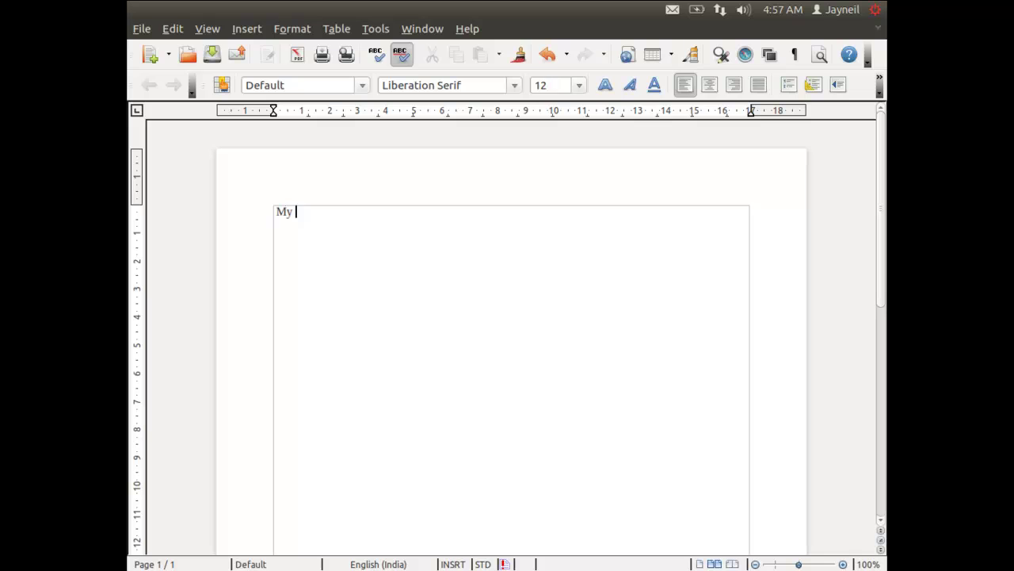
type("name is jayneil ")
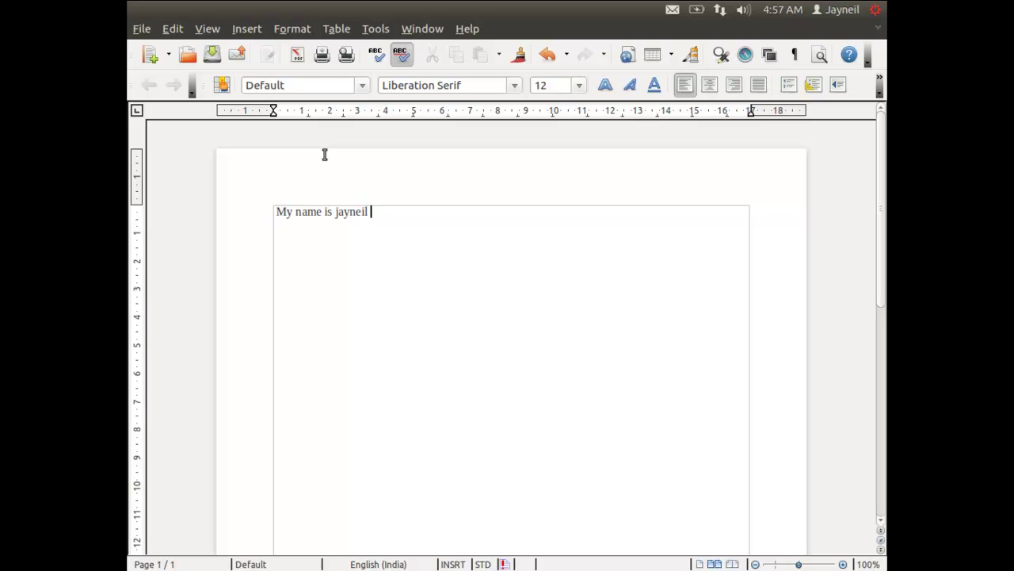
type("dalal.")
- Add a junk line 'djfklsdjf' and then select and delete it
key("Return")
key("Return")
type("djfklsdjf")
key("Return")
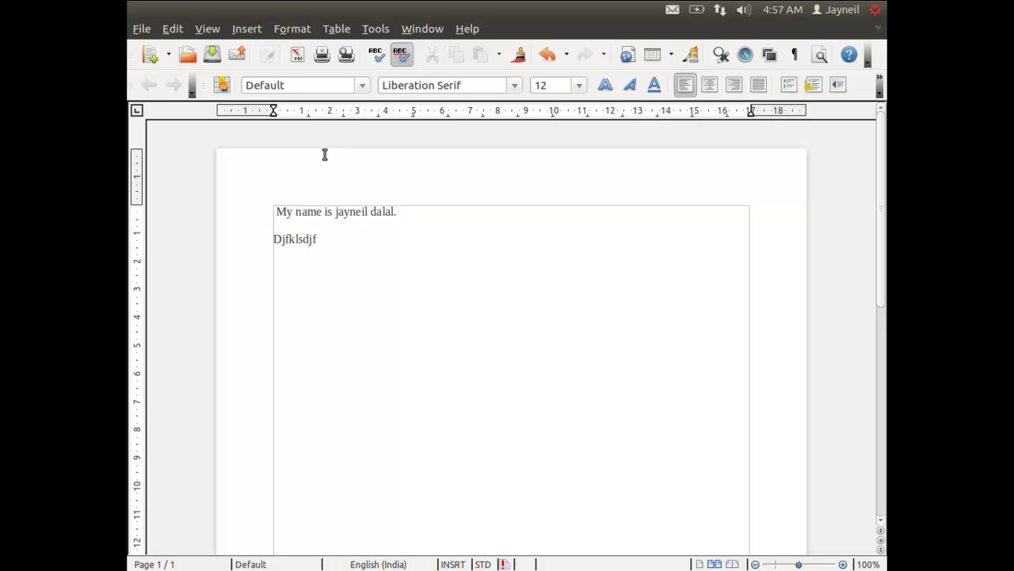
key("Up")
key("shift+End")
key("Delete")
- Run Spelling and Grammar from the document start, finding no errors
left_click(374, 57)
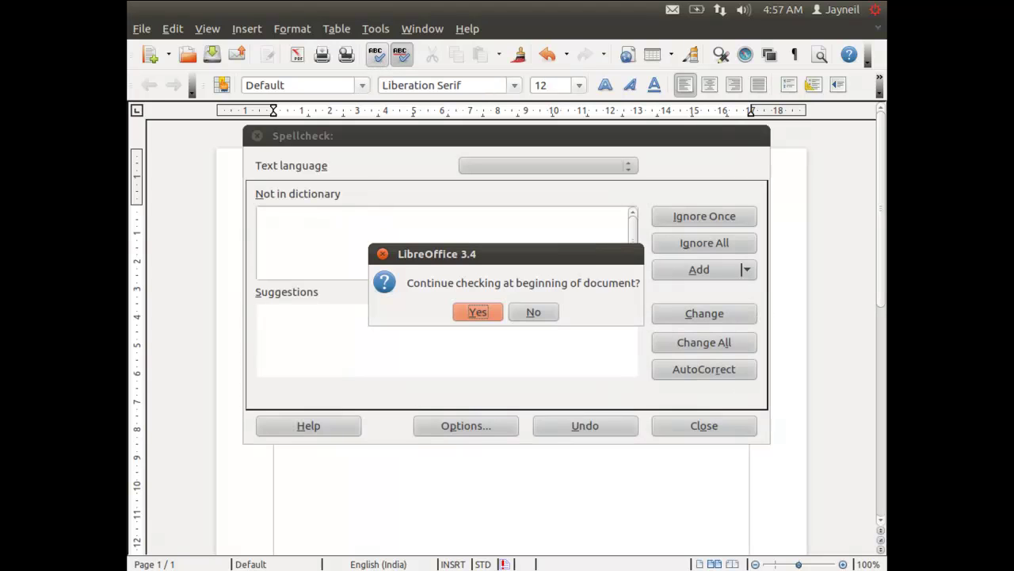
left_click(481, 312)
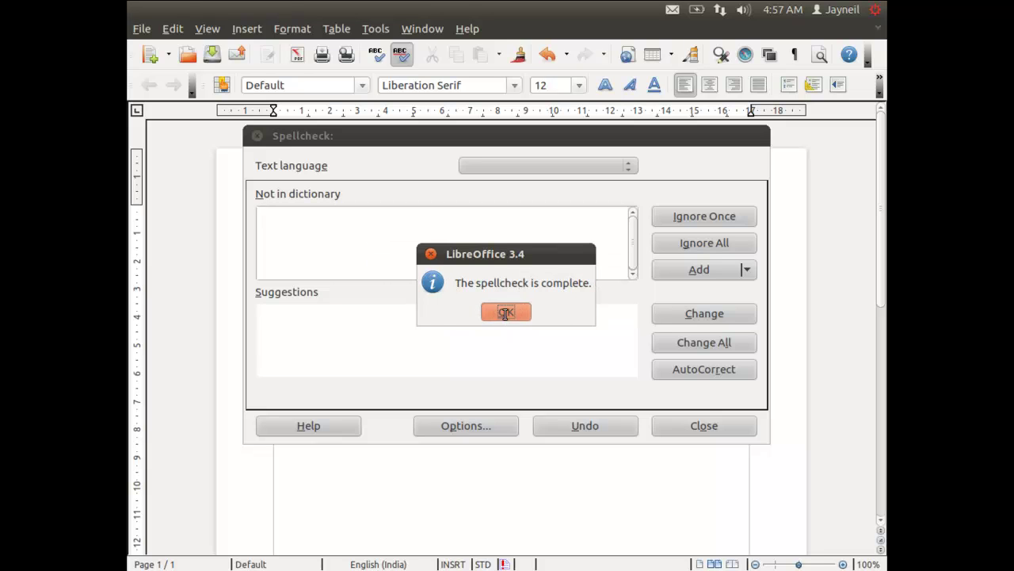
left_click(505, 313)
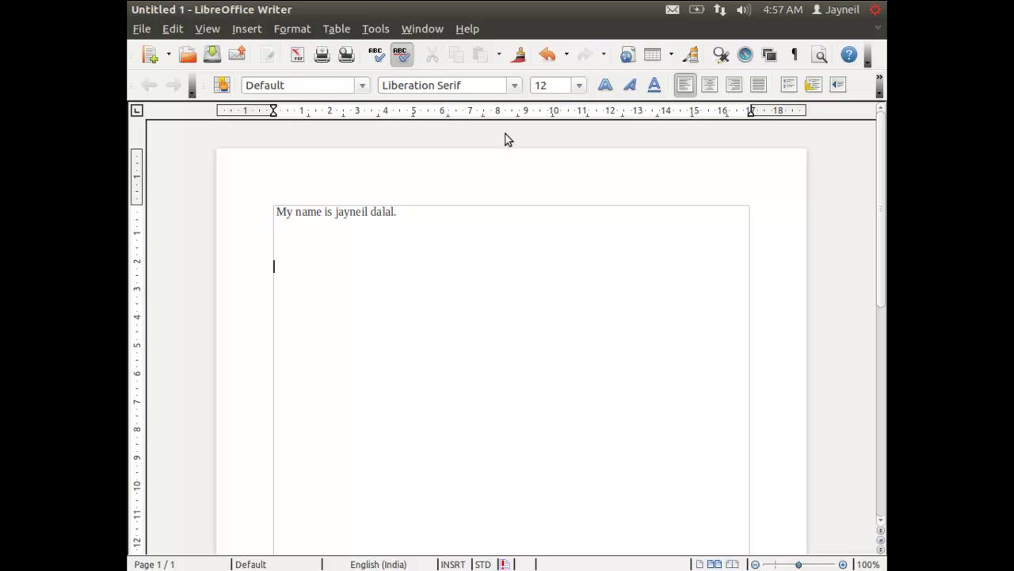
- Choose URW Bookman L as the font at size 12, then select the sentence line
left_click(360, 86)
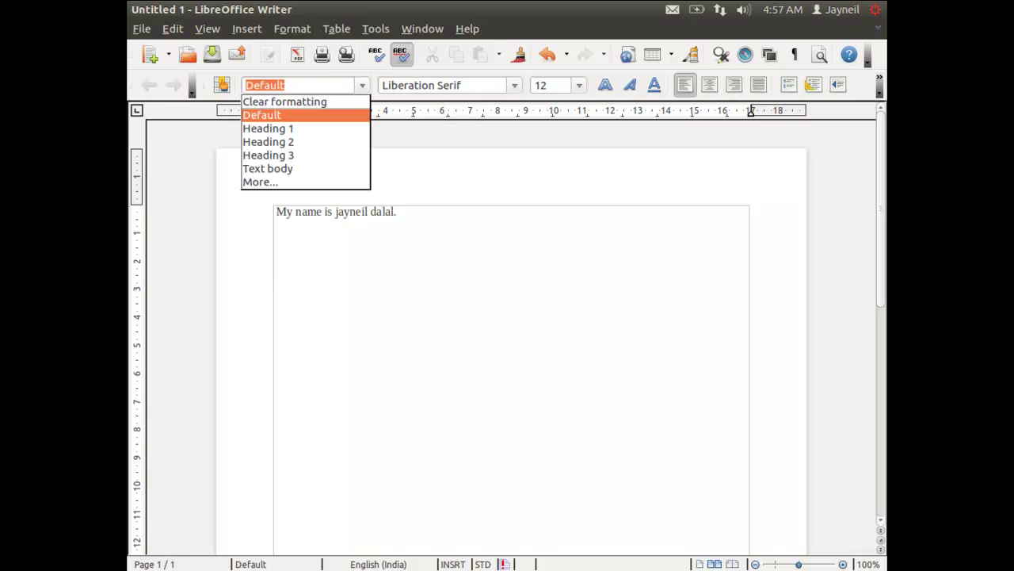
left_click(398, 158)
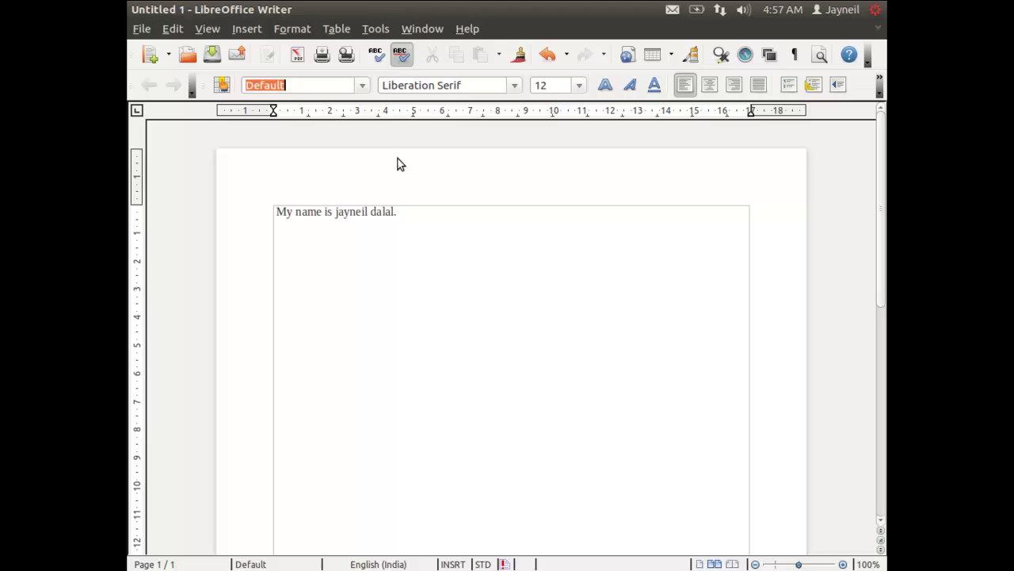
left_click(515, 85)
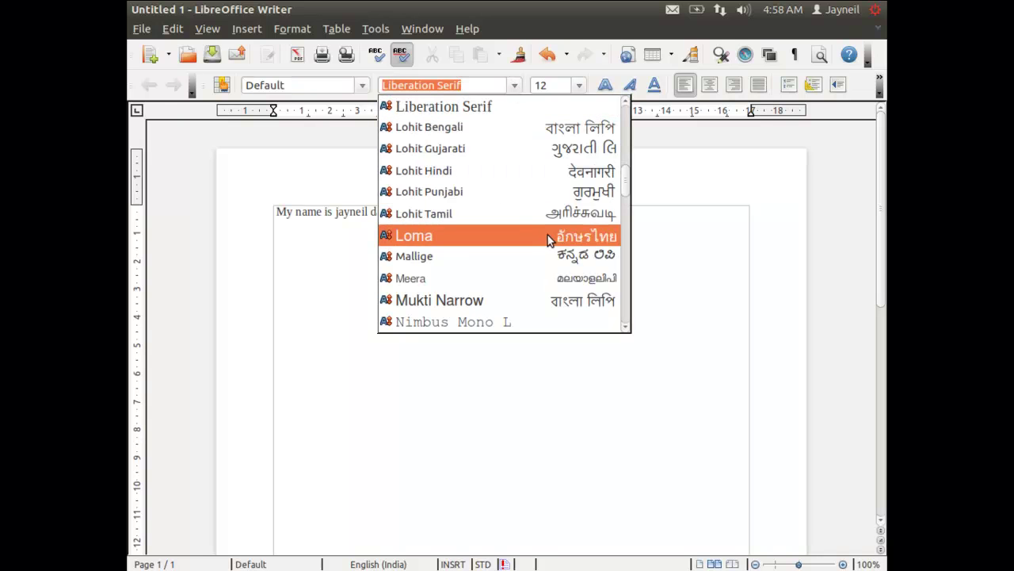
scroll(629, 286, "down", 10)
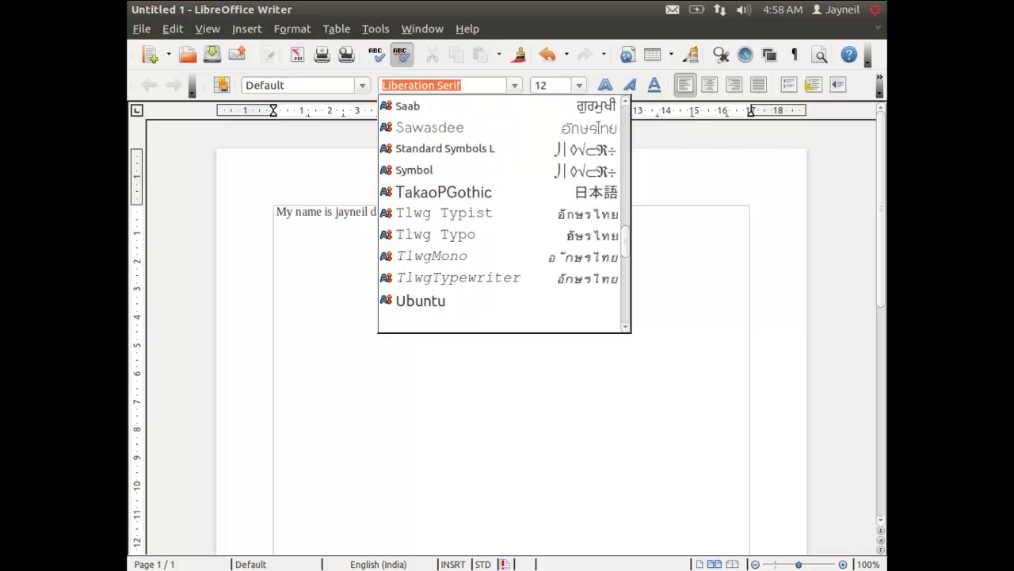
left_click(442, 248)
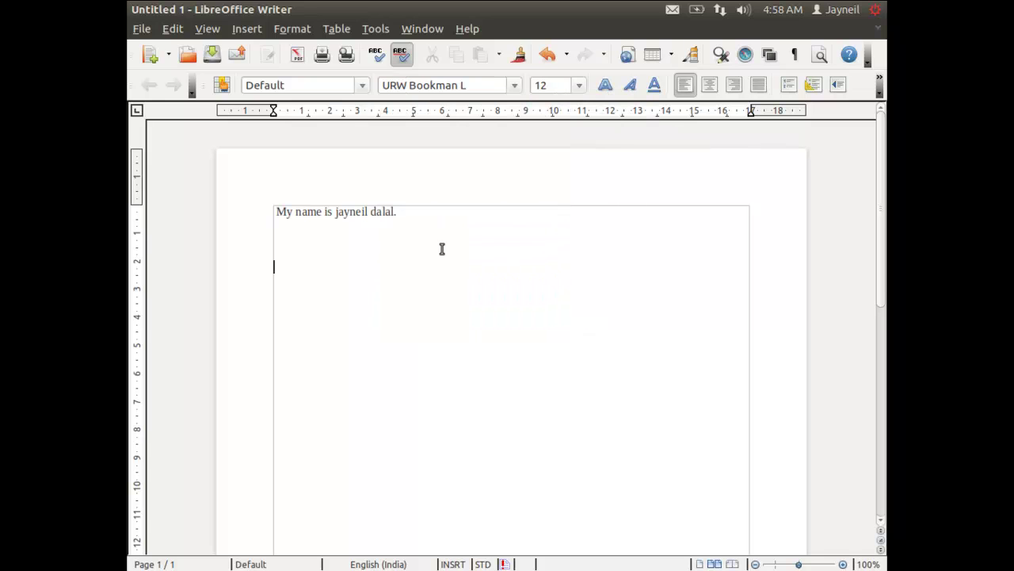
left_click(579, 85)
left_click(579, 86)
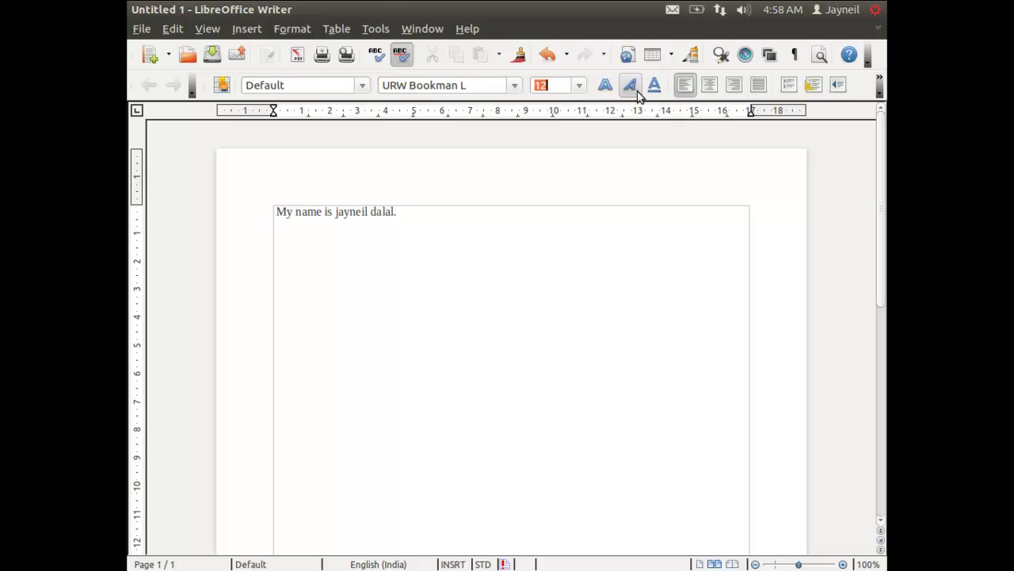
left_click(415, 211)
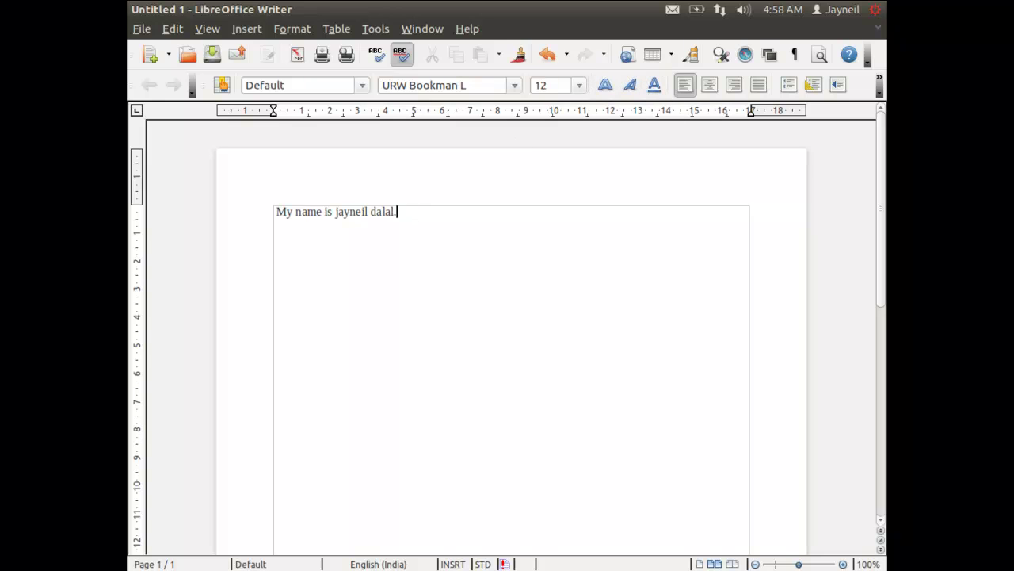
key("shift+Home")
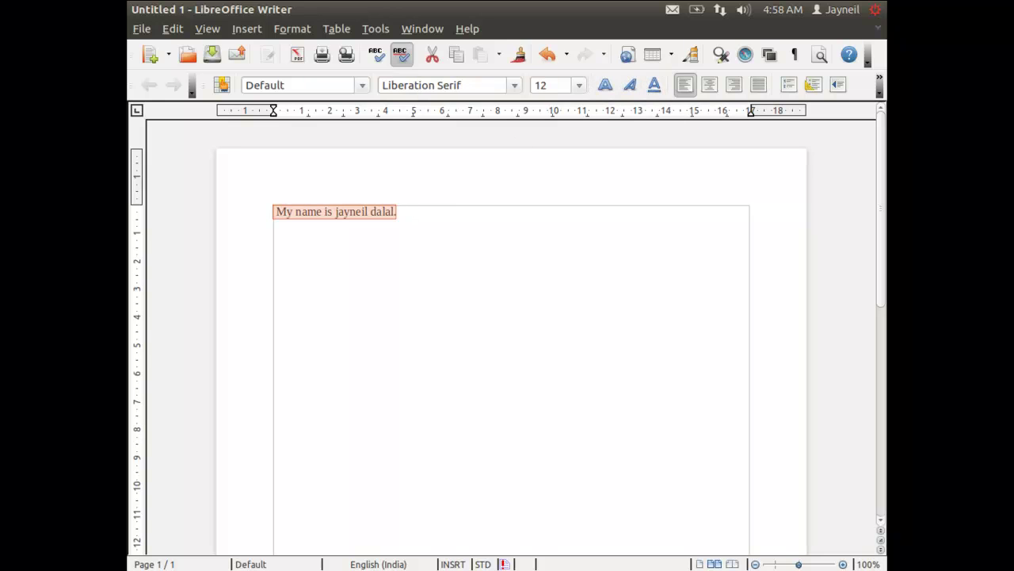
- Make the sentence italic, trying bold and underline and removing both
left_click(604, 85)
left_click(605, 85)
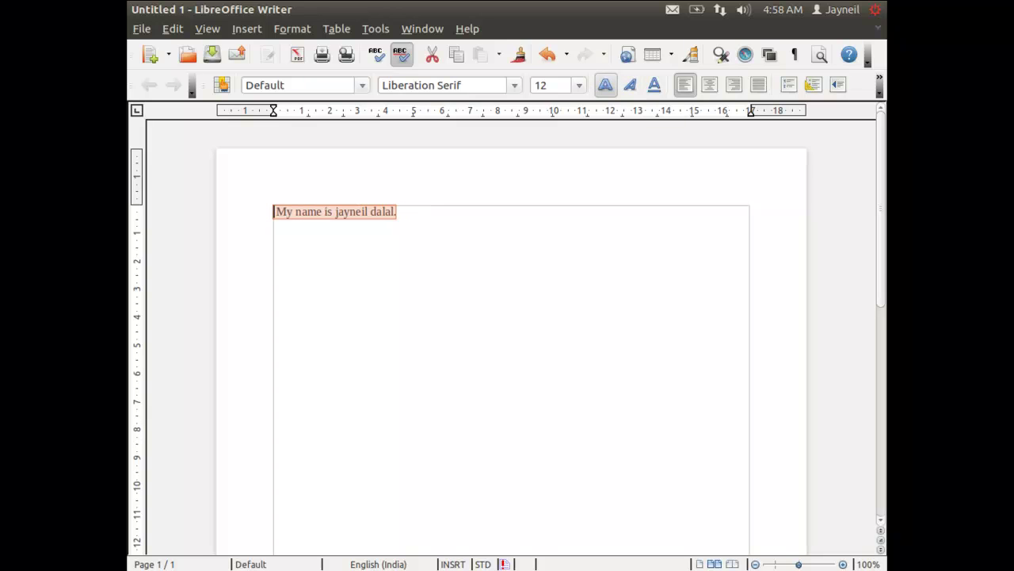
left_click(630, 85)
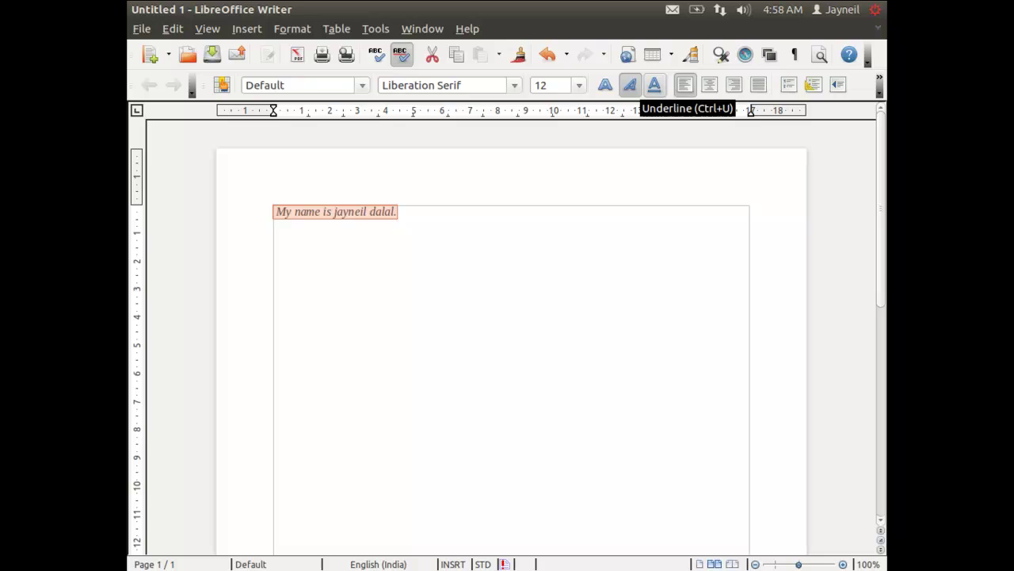
left_click(654, 85)
key("ctrl+u")
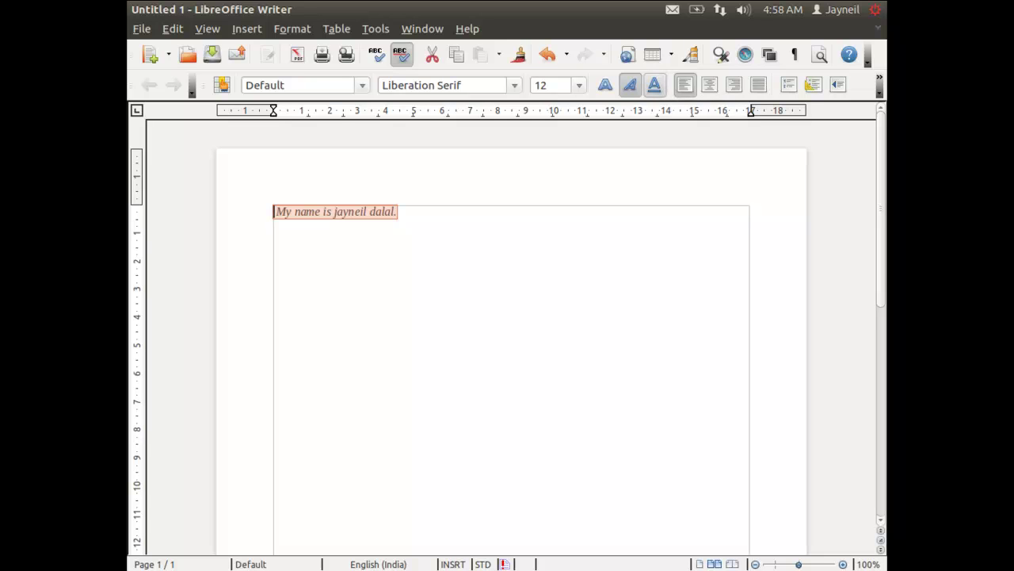
- Right-align the sentence and leave it without numbering or bullets after trying each
left_click(709, 87)
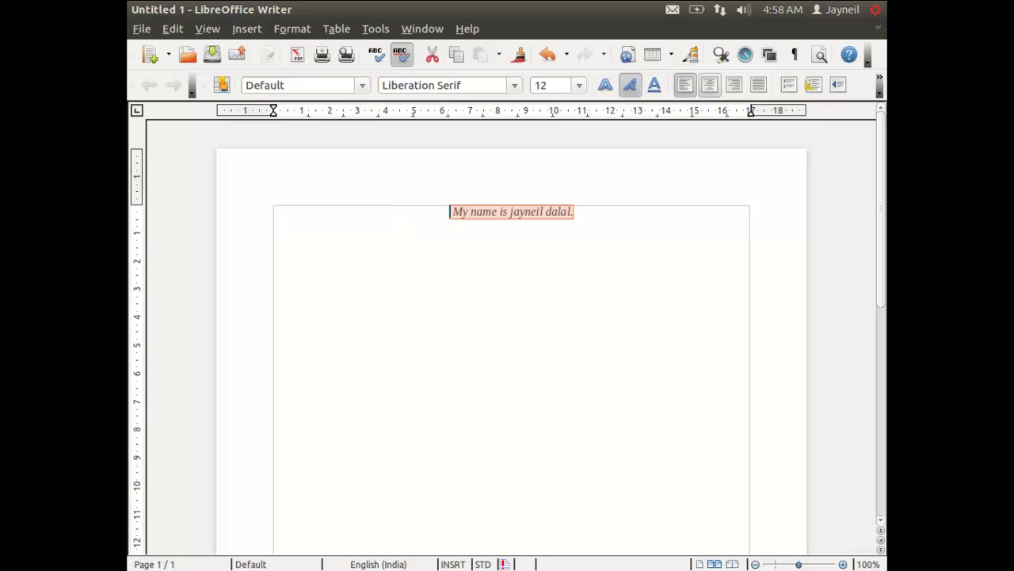
left_click(734, 85)
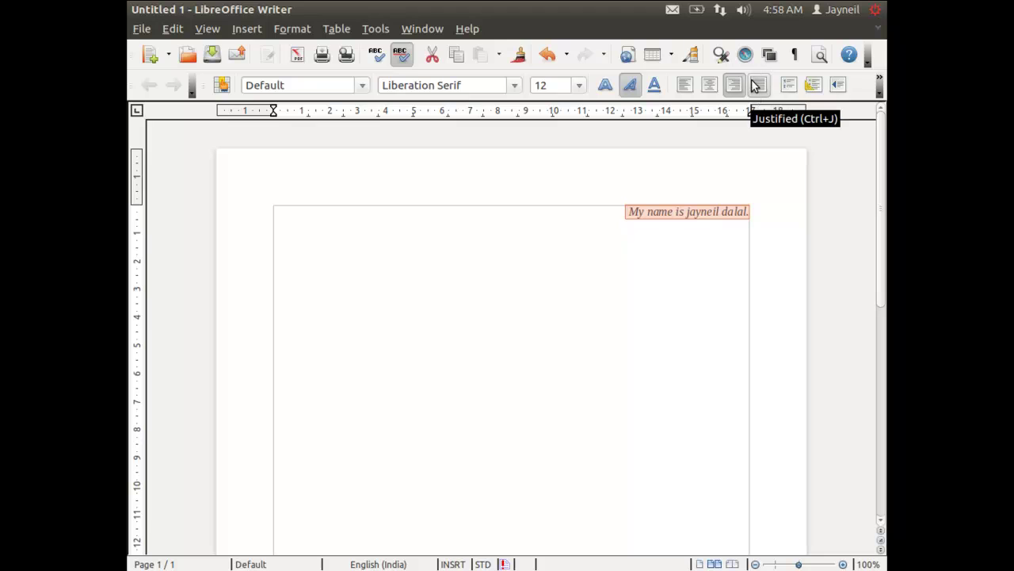
left_click(789, 87)
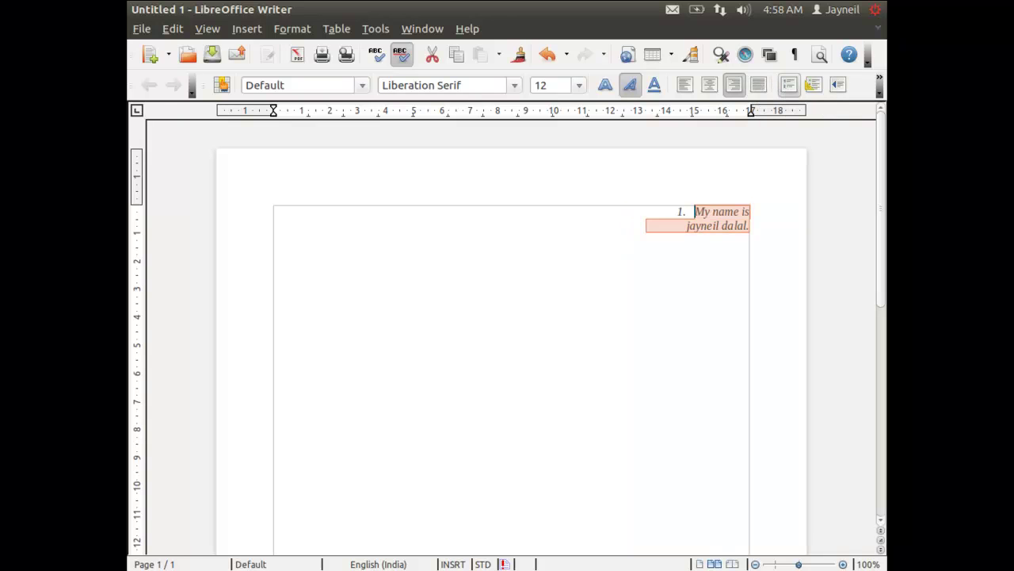
left_click(788, 87)
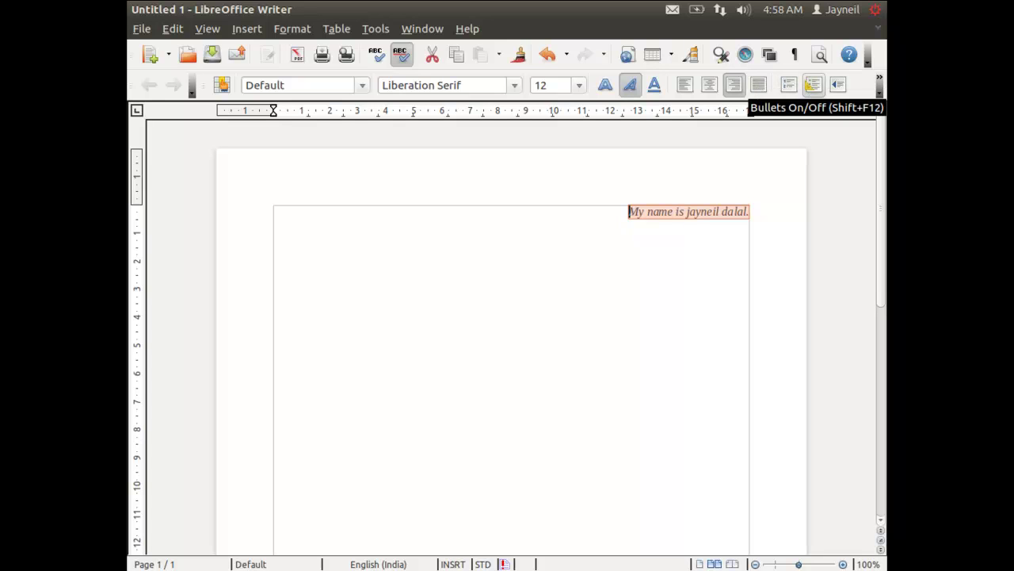
left_click(810, 85)
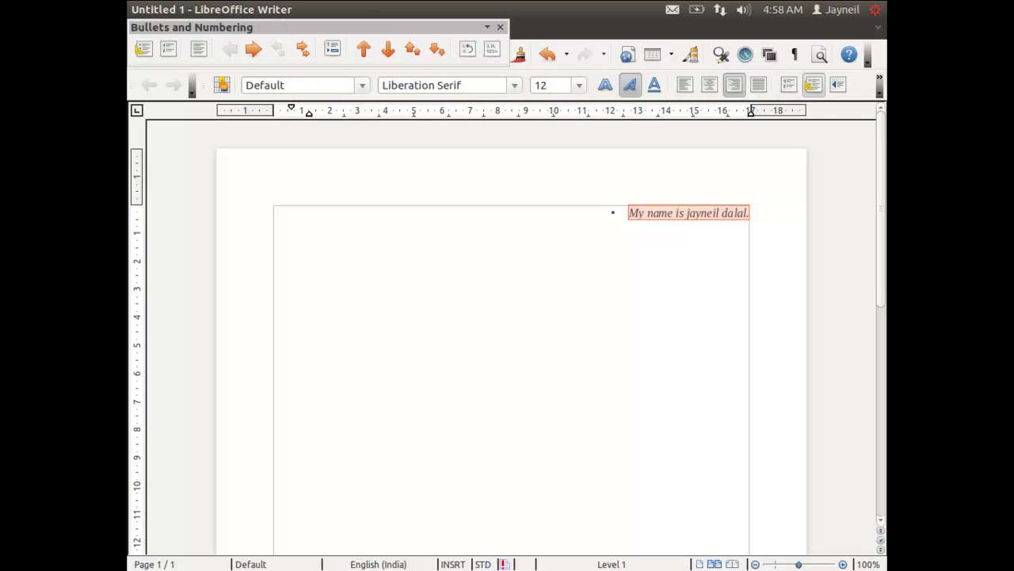
left_click(836, 87)
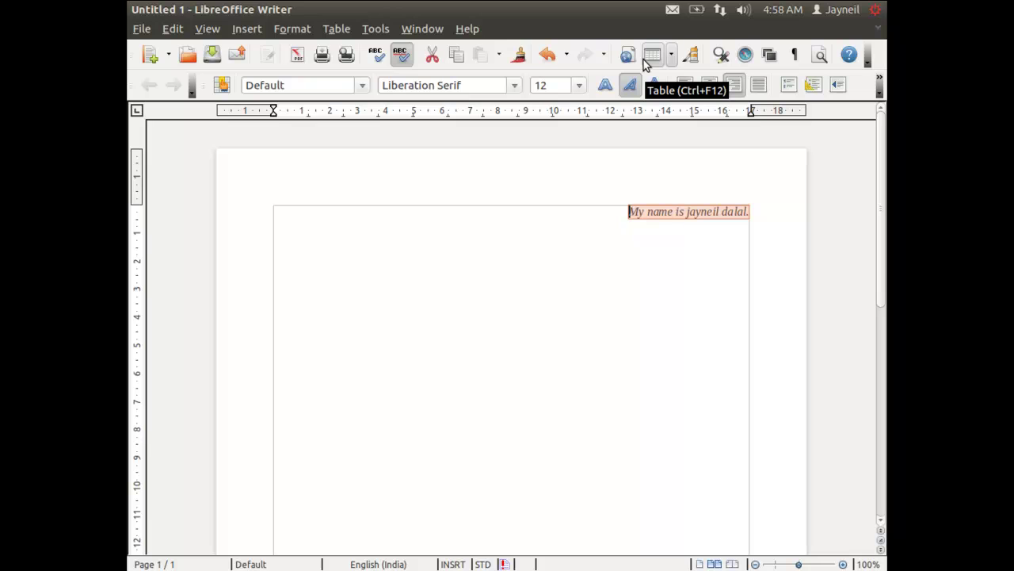
- Convert the selected sentence into a one-cell table
left_click(671, 56)
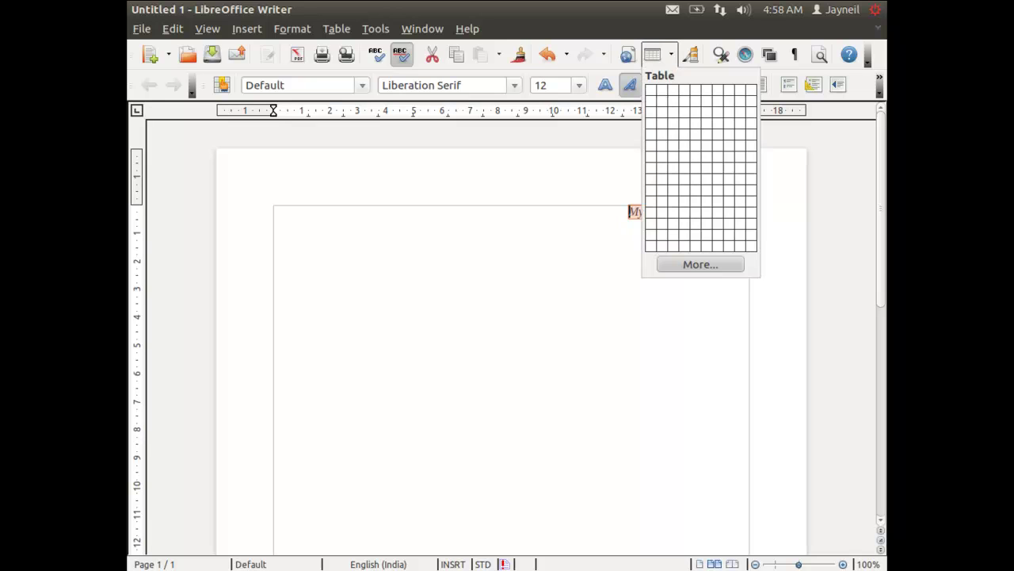
left_click(654, 59)
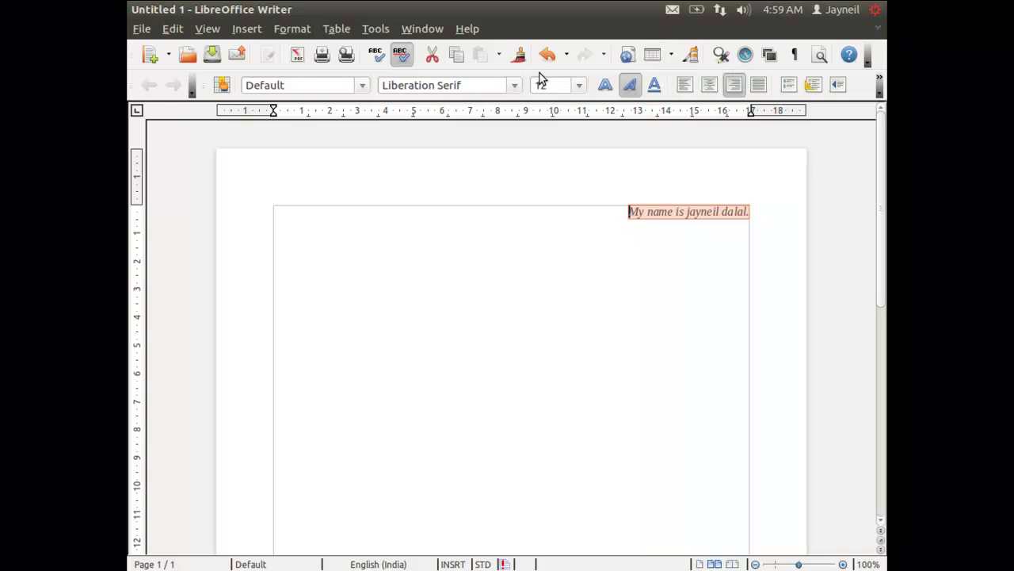
left_click(652, 56)
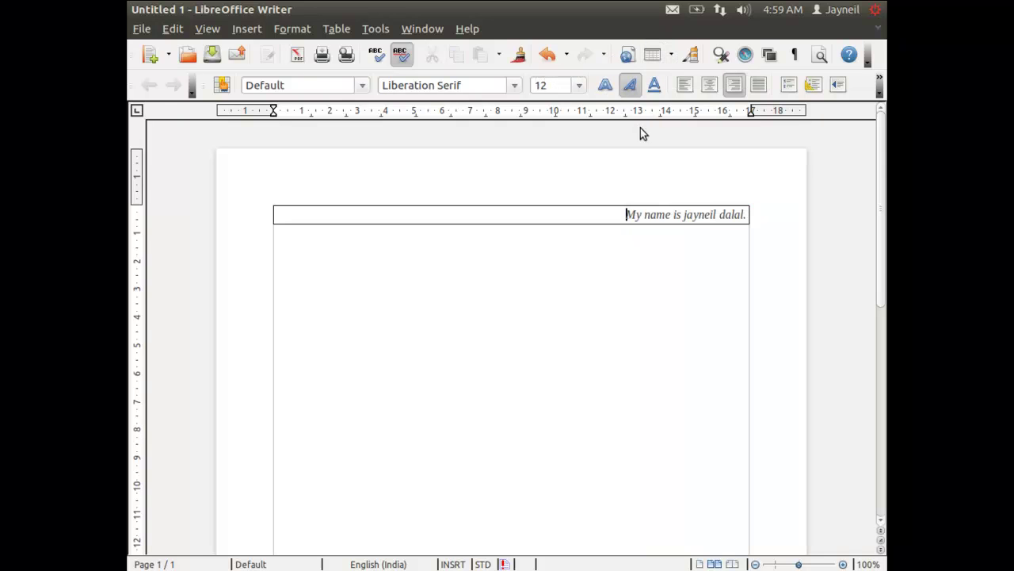
- Insert an empty 5-column, 7-row table and close the floating Table toolbar
left_click(671, 57)
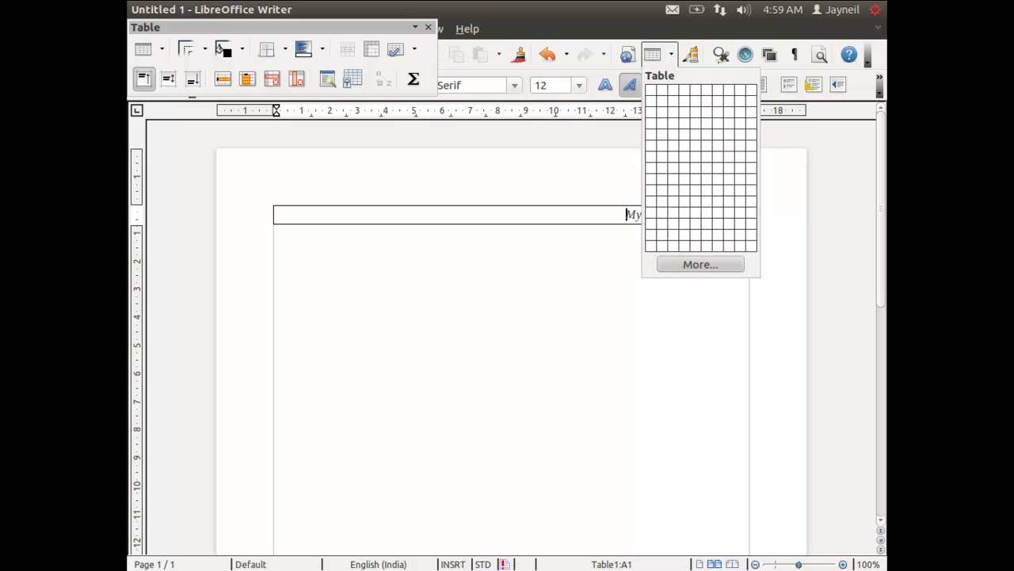
left_click(695, 161)
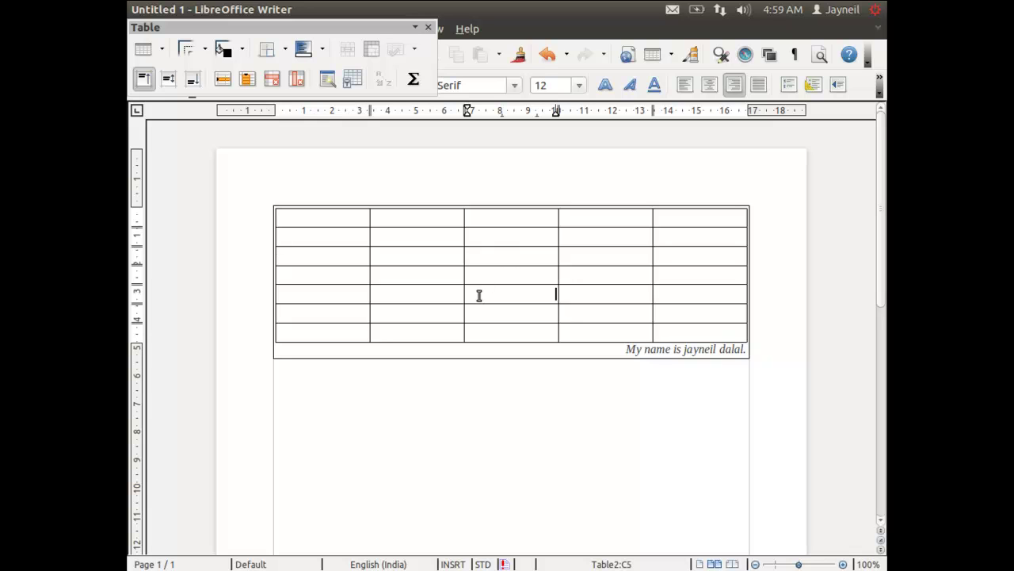
left_click(427, 28)
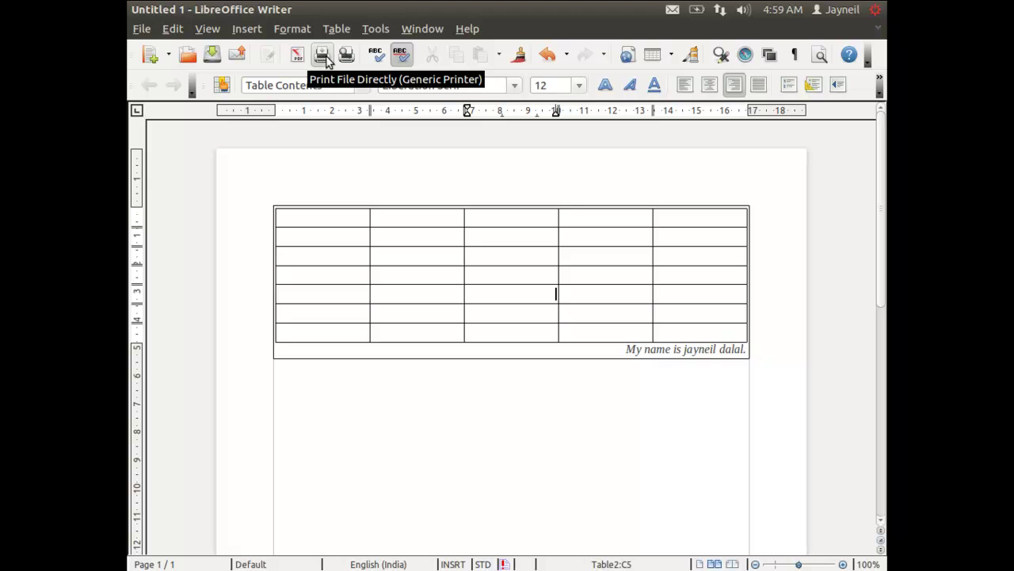
left_click(142, 31)
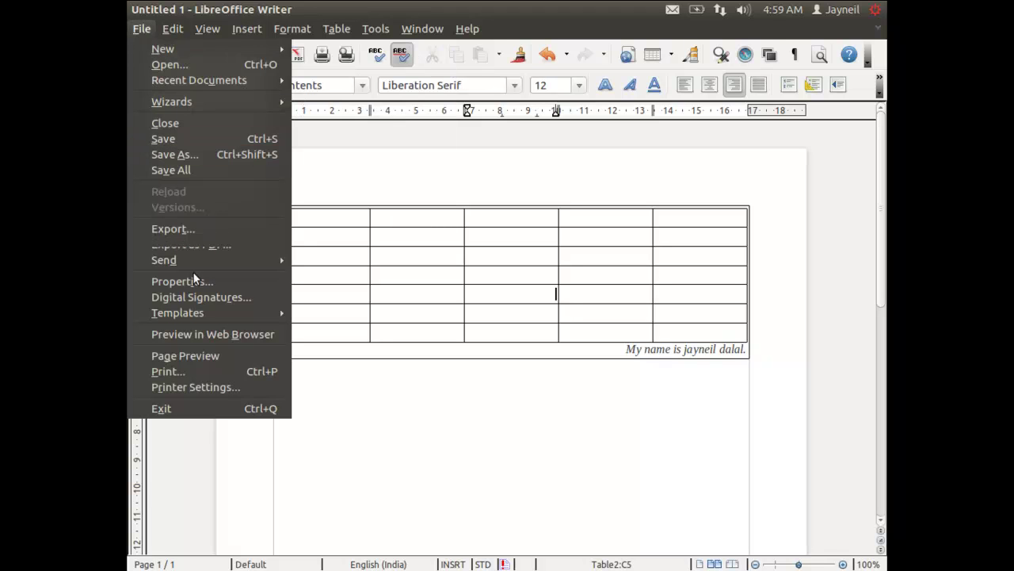
mouse_move(173, 26)
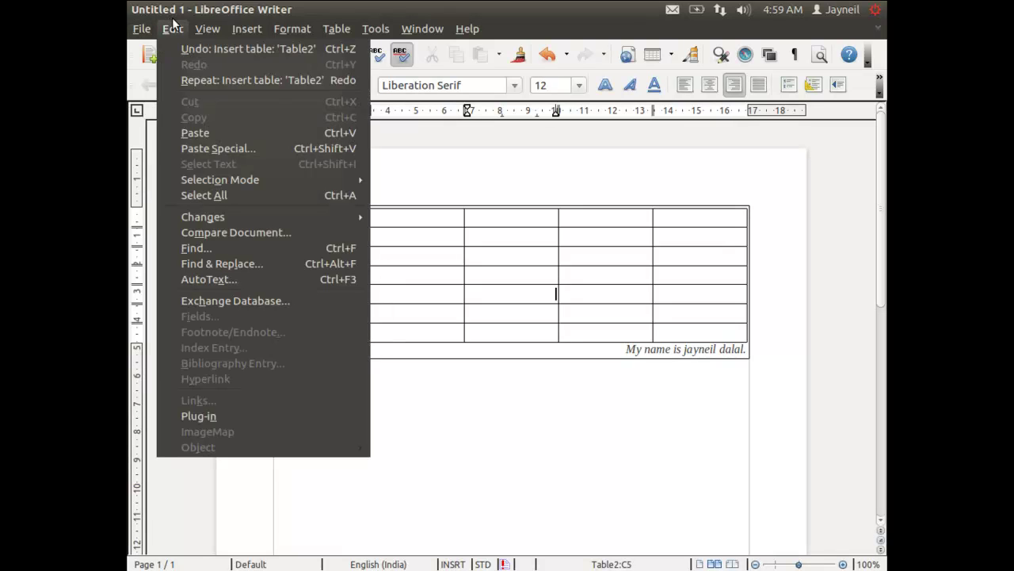
mouse_move(208, 30)
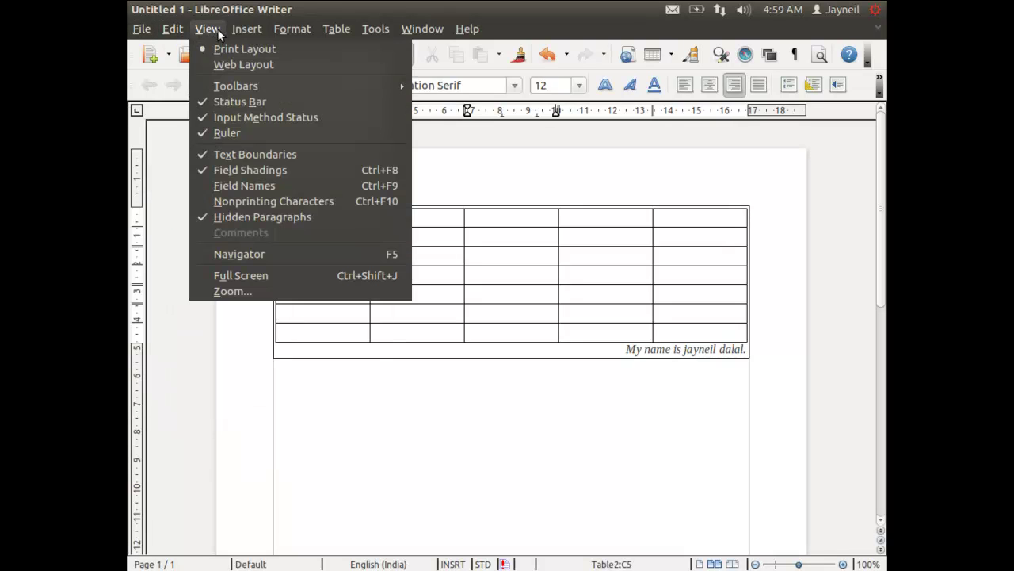
mouse_move(247, 28)
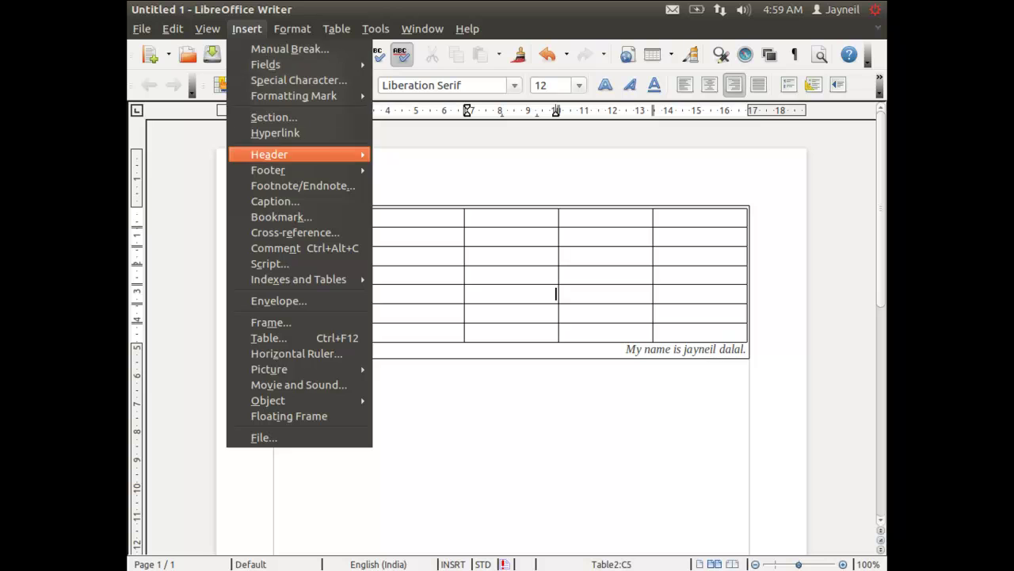
left_click(295, 30)
left_click(297, 30)
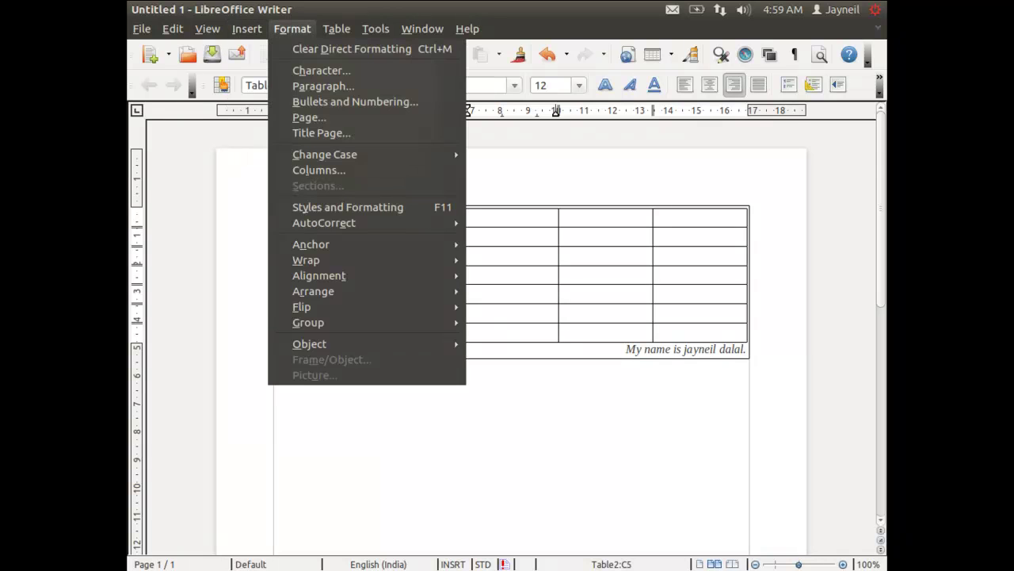
mouse_move(336, 30)
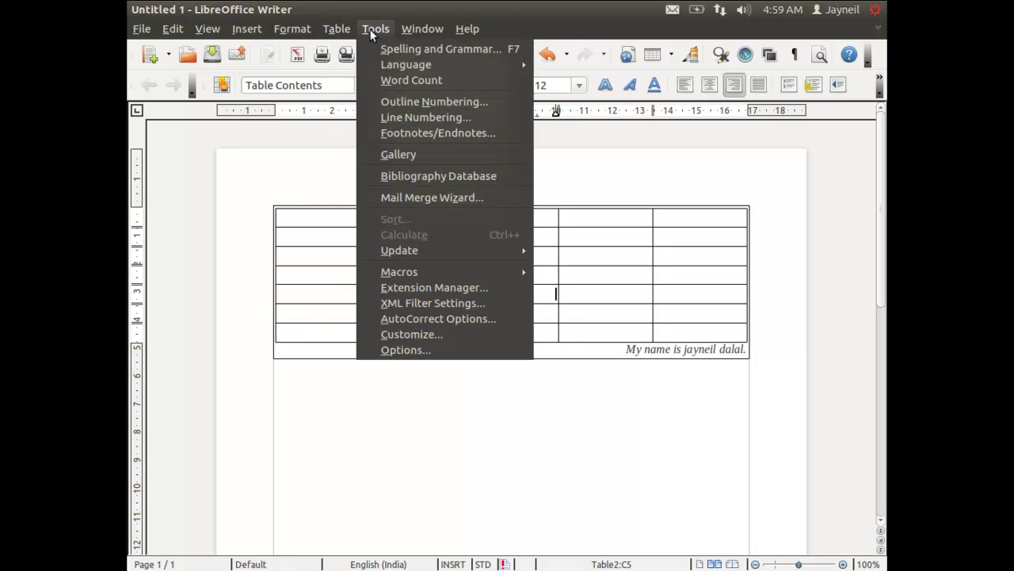
mouse_move(422, 29)
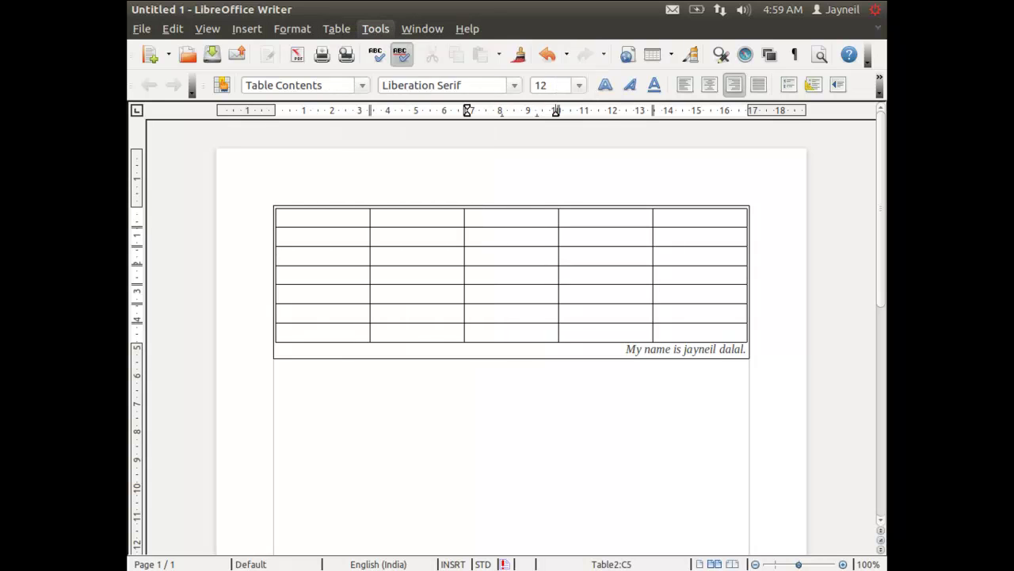
mouse_move(375, 29)
left_click(293, 217)
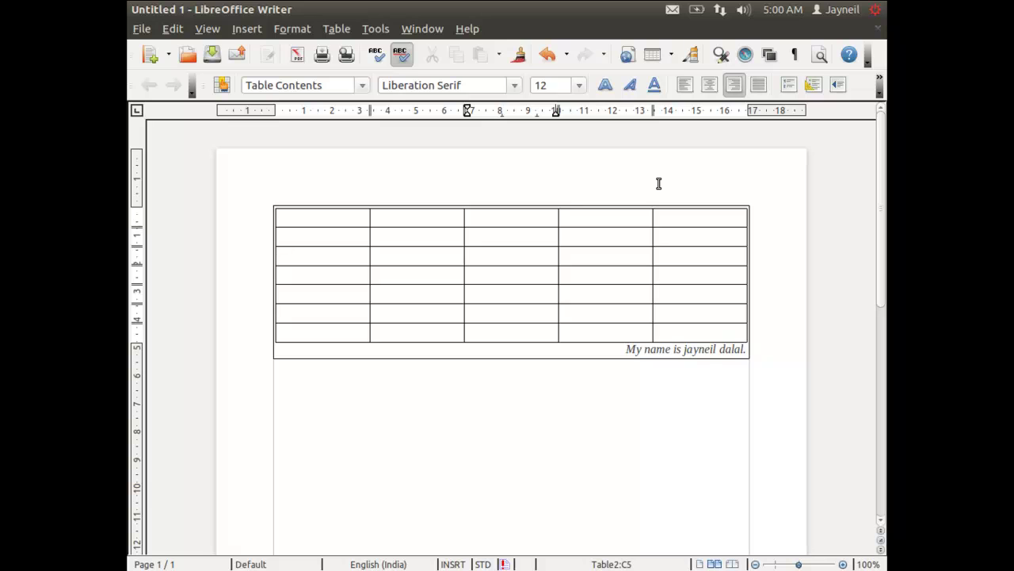
left_click(143, 30)
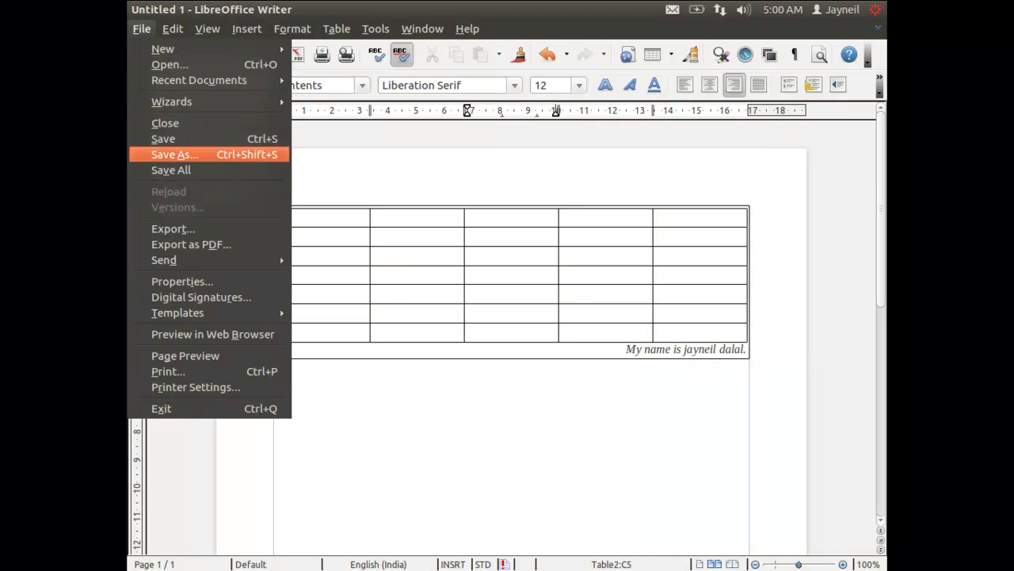
left_click(174, 155)
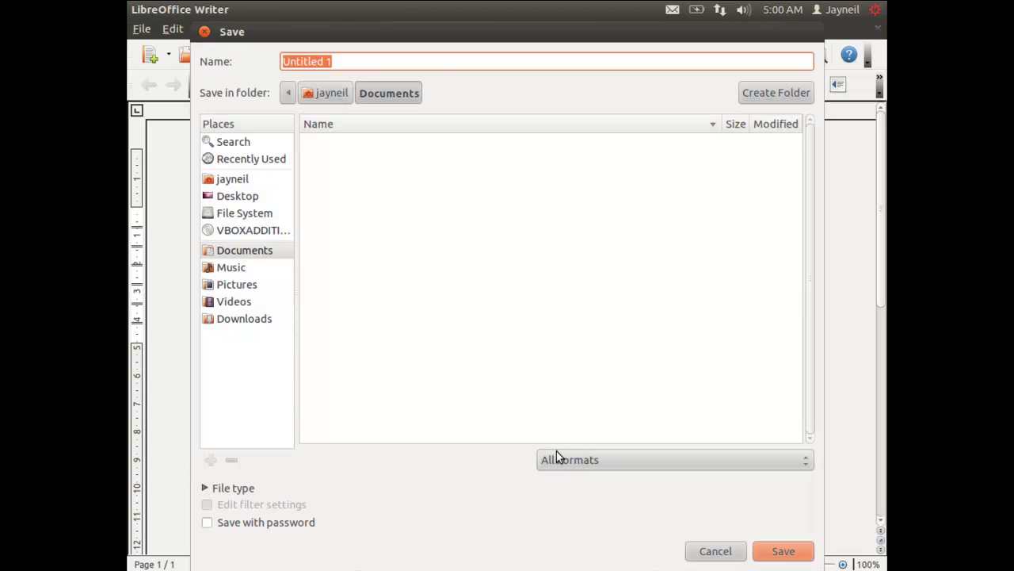
left_click(559, 458)
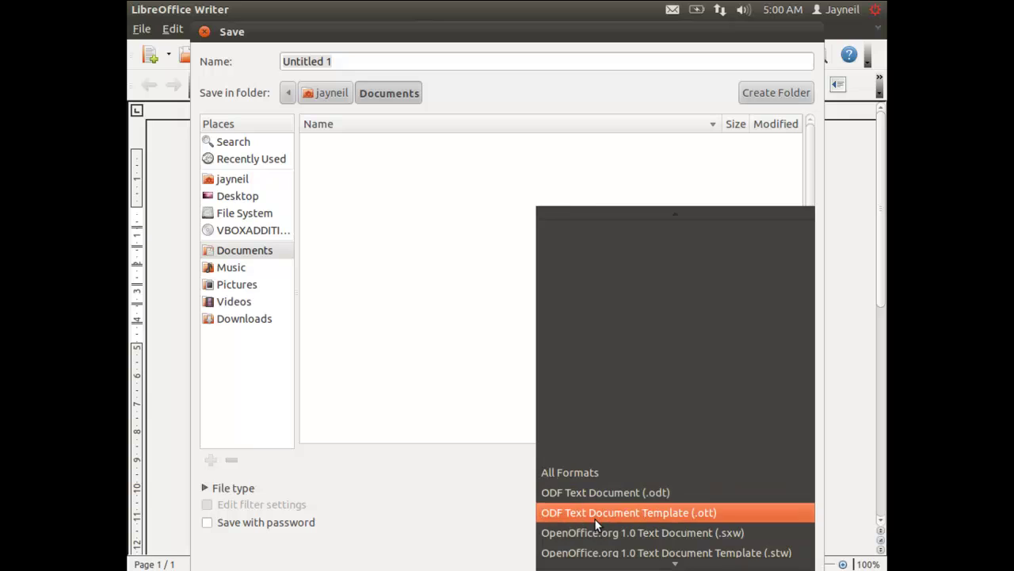
mouse_move(675, 562)
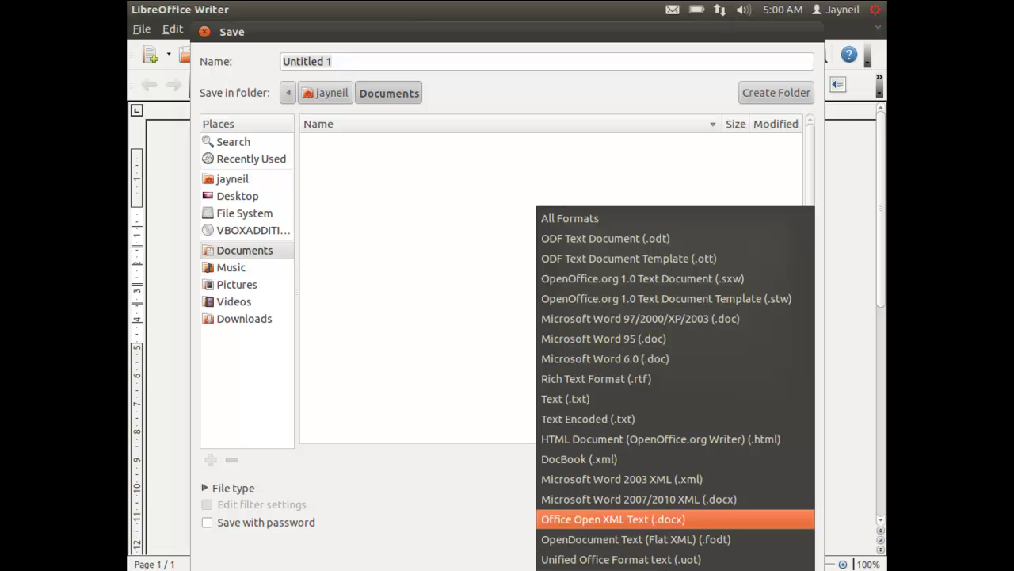
left_click(509, 489)
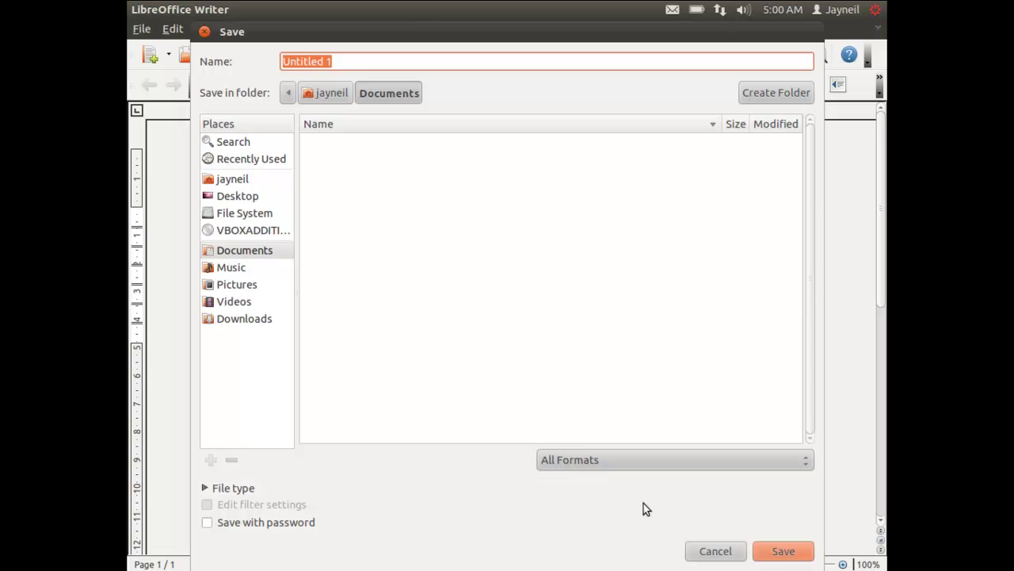
left_click(730, 550)
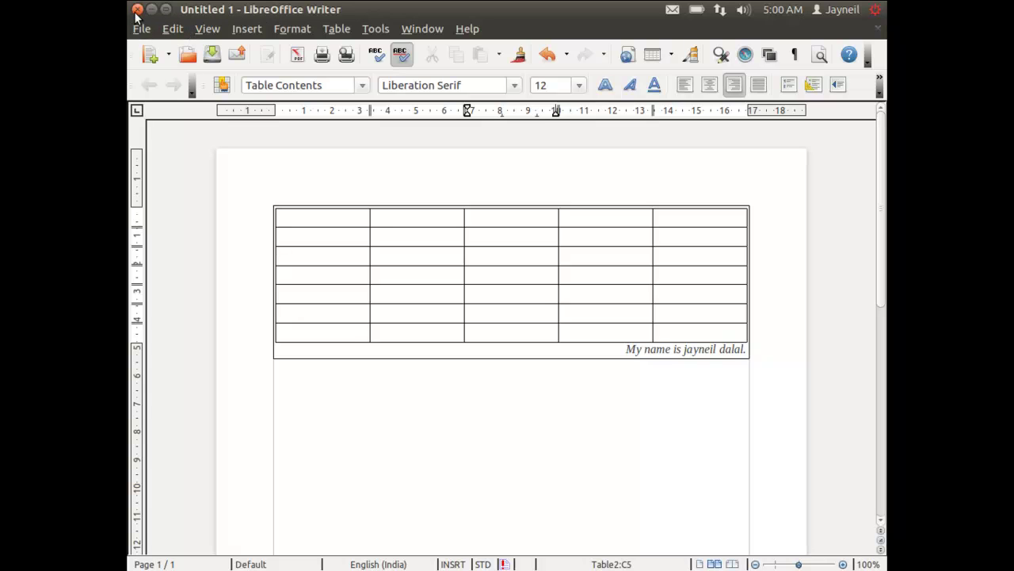
- Close the untitled Writer document, discarding its unsaved changes
left_click(136, 10)
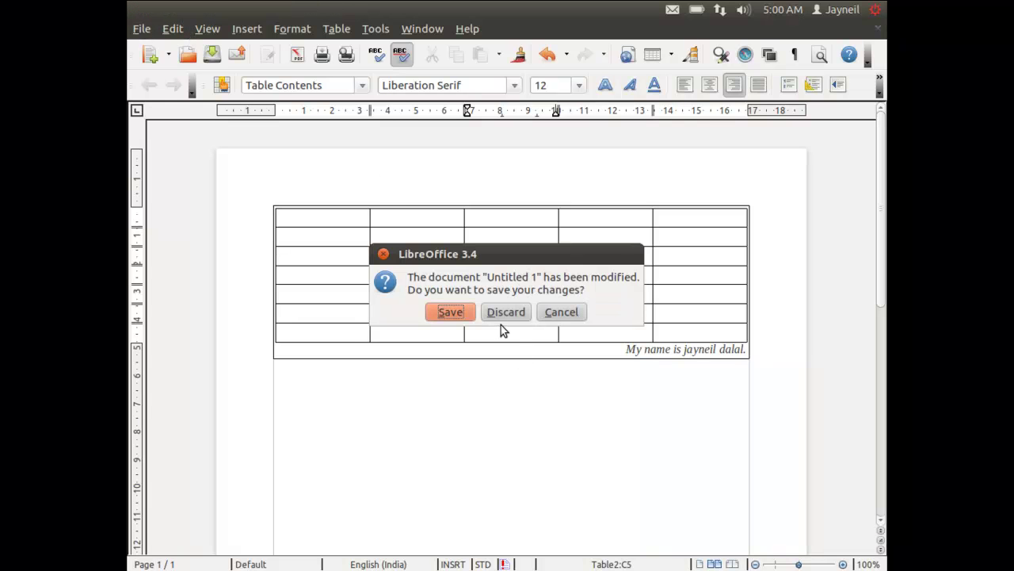
left_click(500, 317)
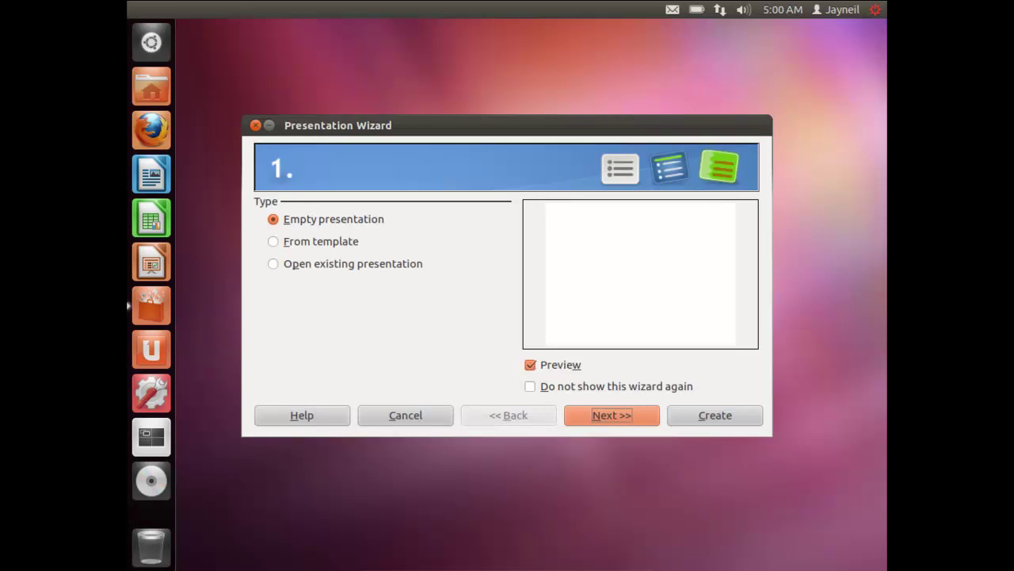
- Choose From template in the Presentation Wizard and select the Human template
left_click(321, 241)
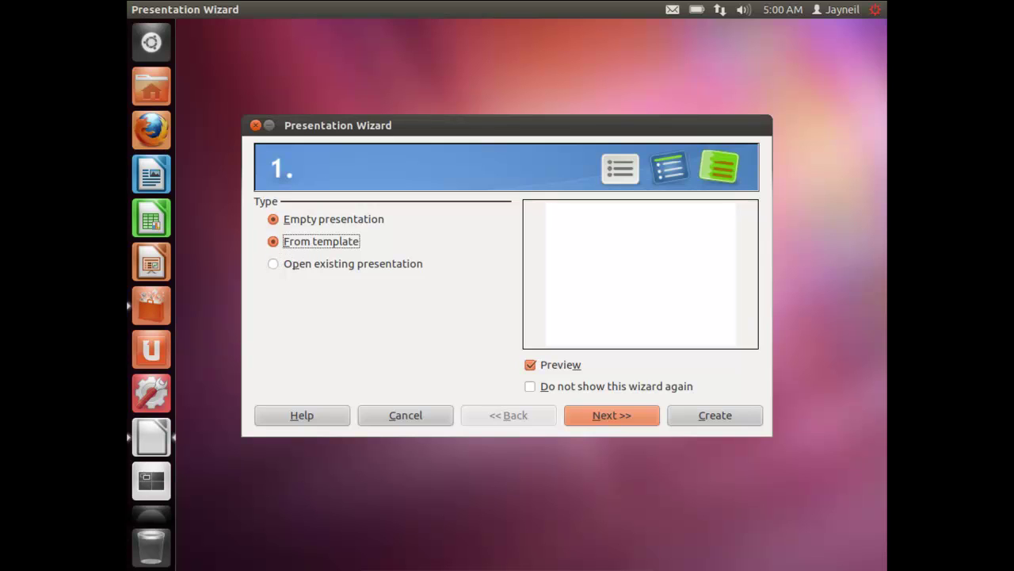
left_click(367, 270)
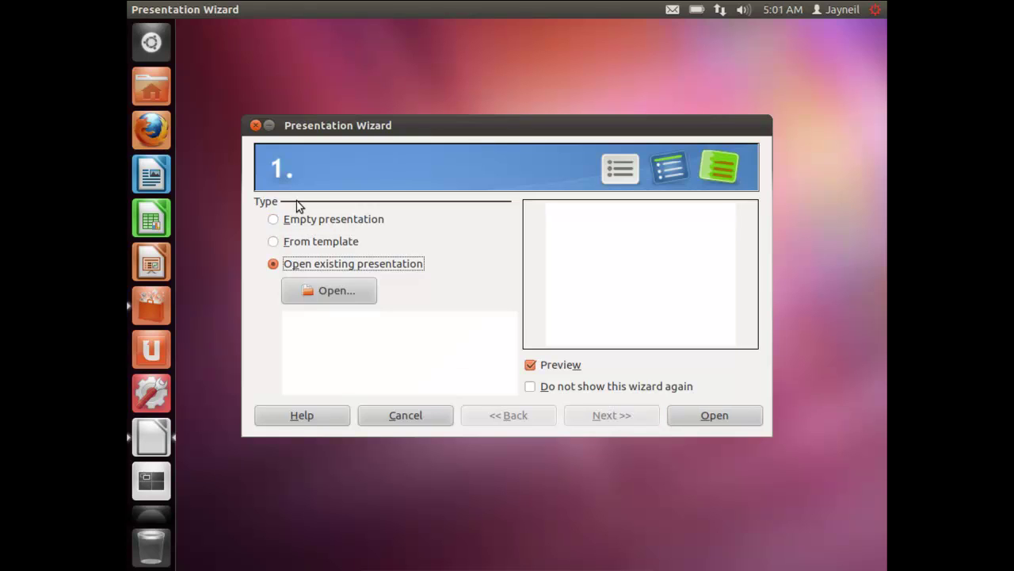
left_click(277, 241)
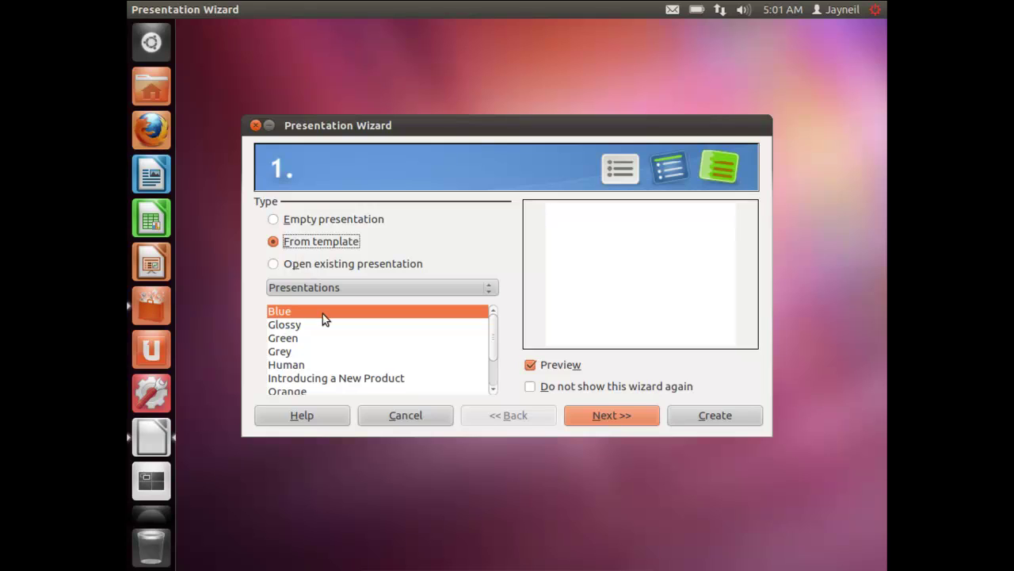
left_click(294, 340)
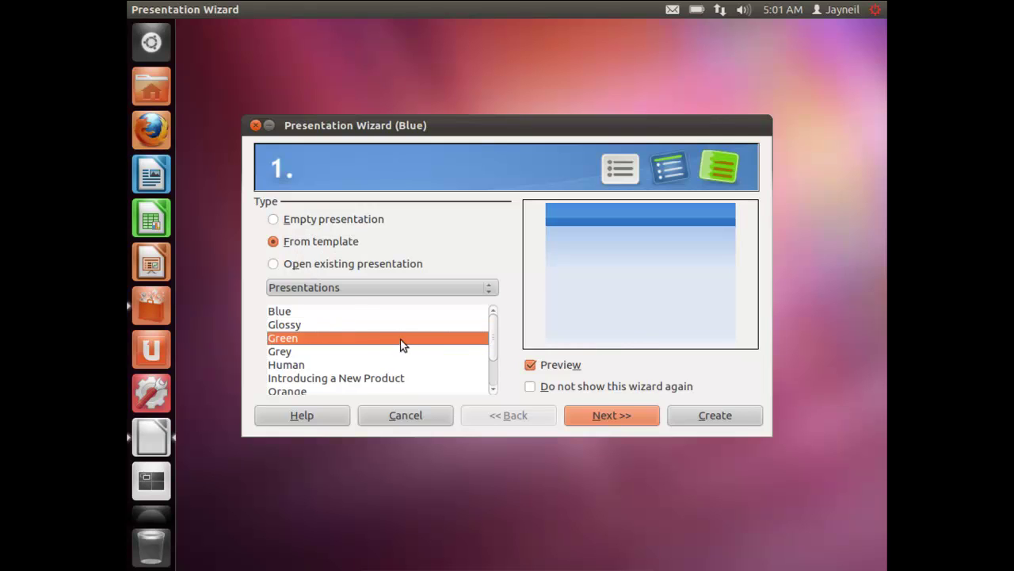
left_click(299, 366)
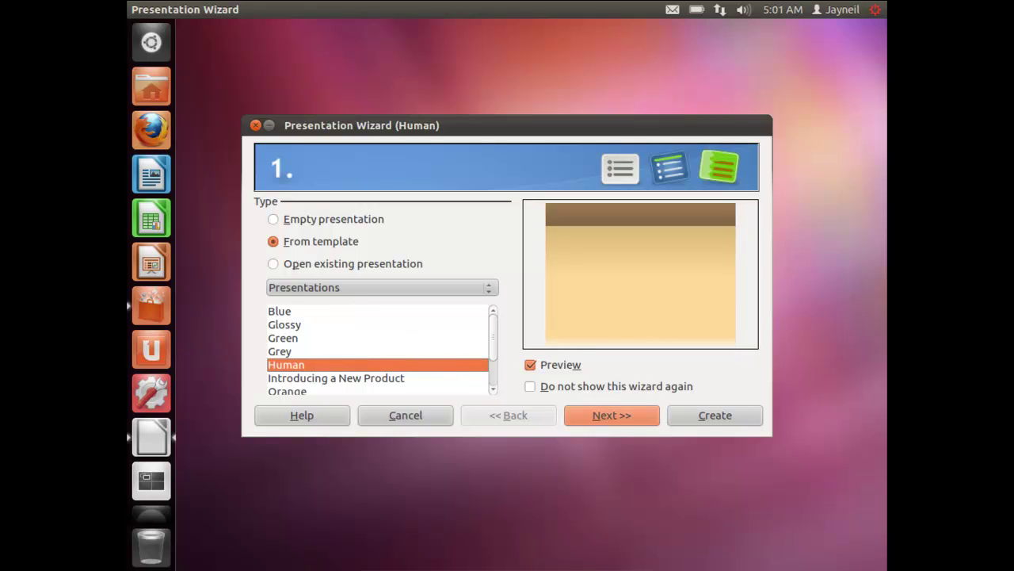
- Step through the remaining wizard pages and create the presentation
key("alt+n")
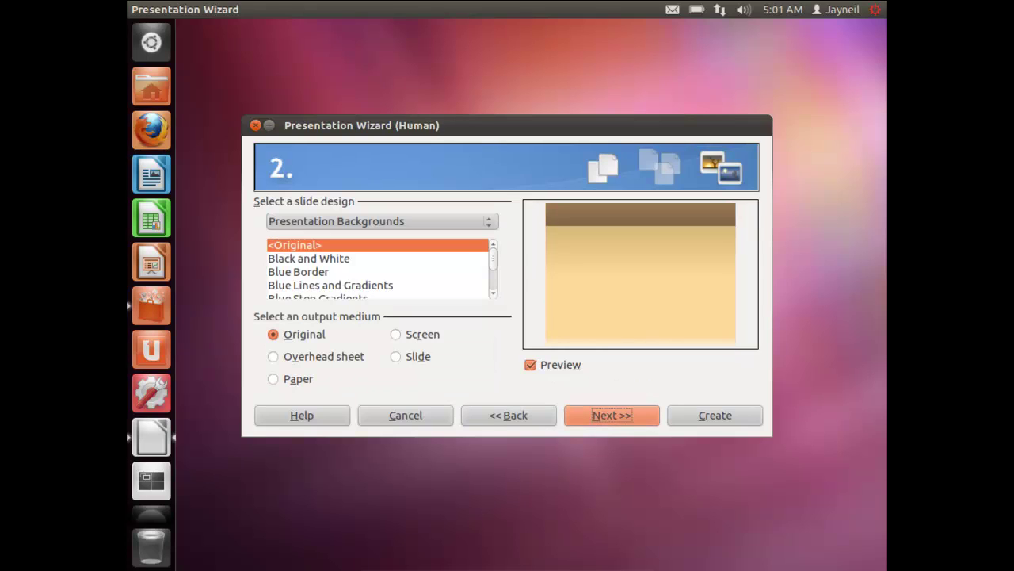
left_click(592, 415)
left_click(593, 416)
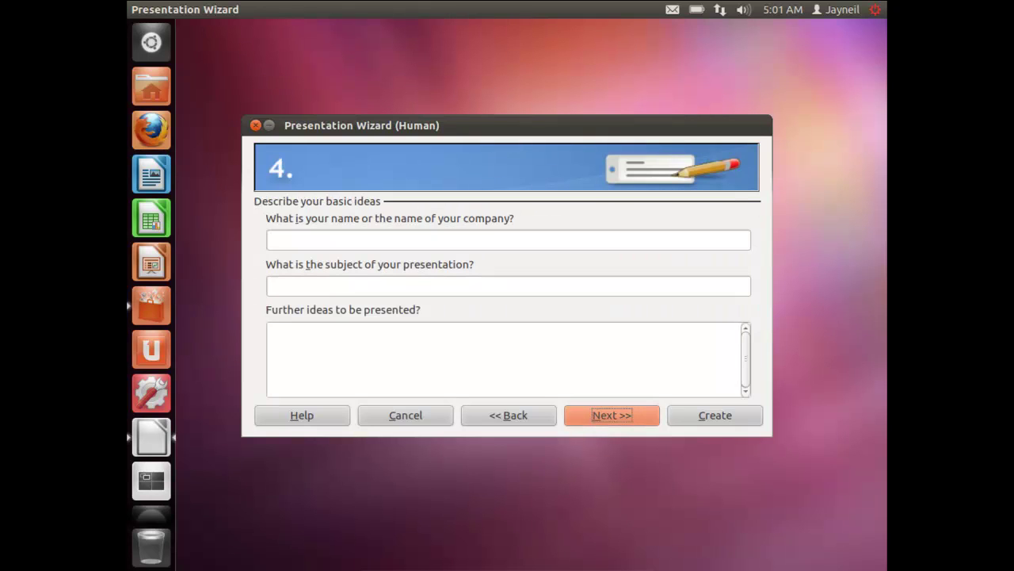
left_click(608, 416)
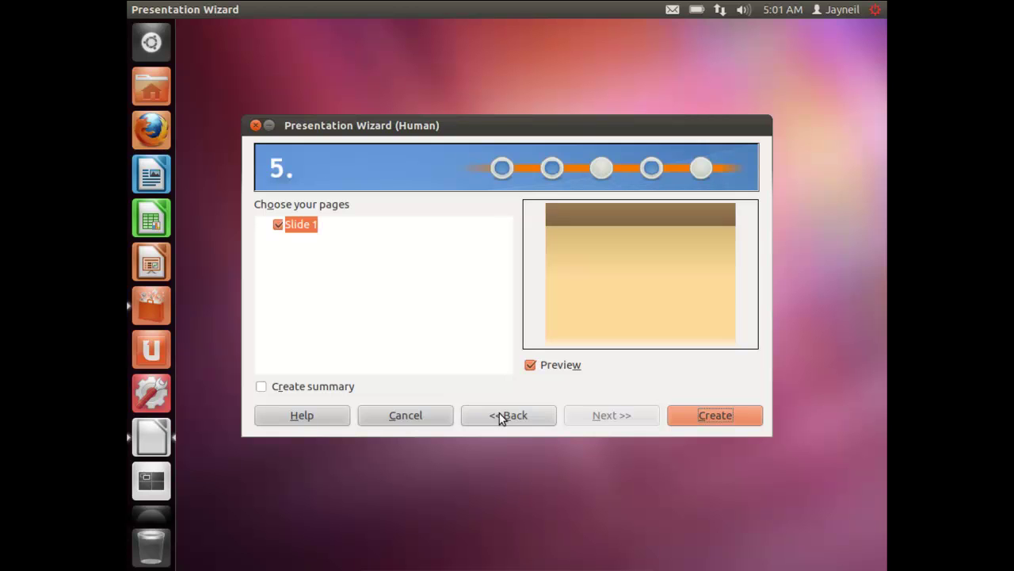
left_click(679, 415)
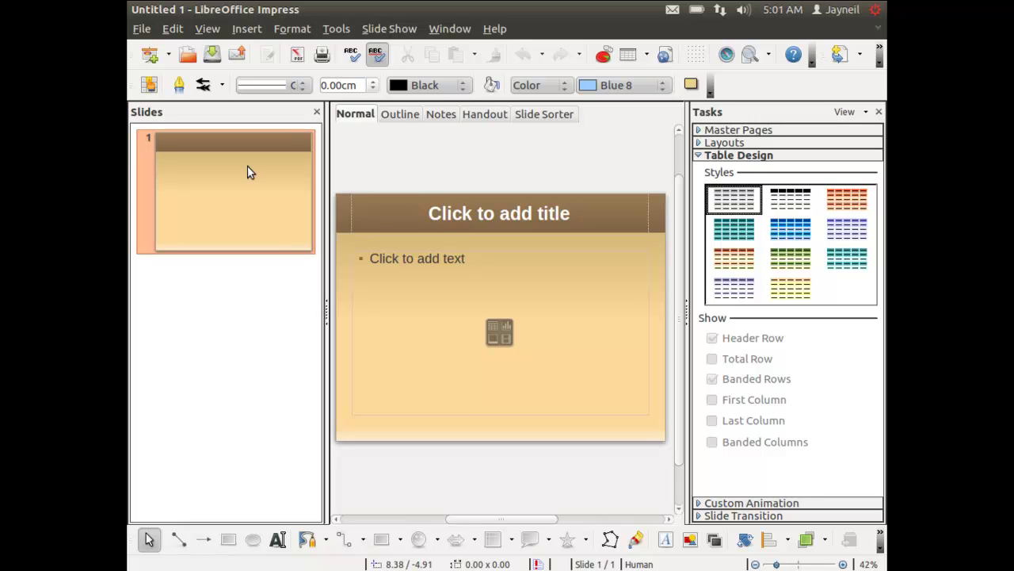
- Add two new slides from the slide thumbnail menu, making three slides
right_click(230, 182)
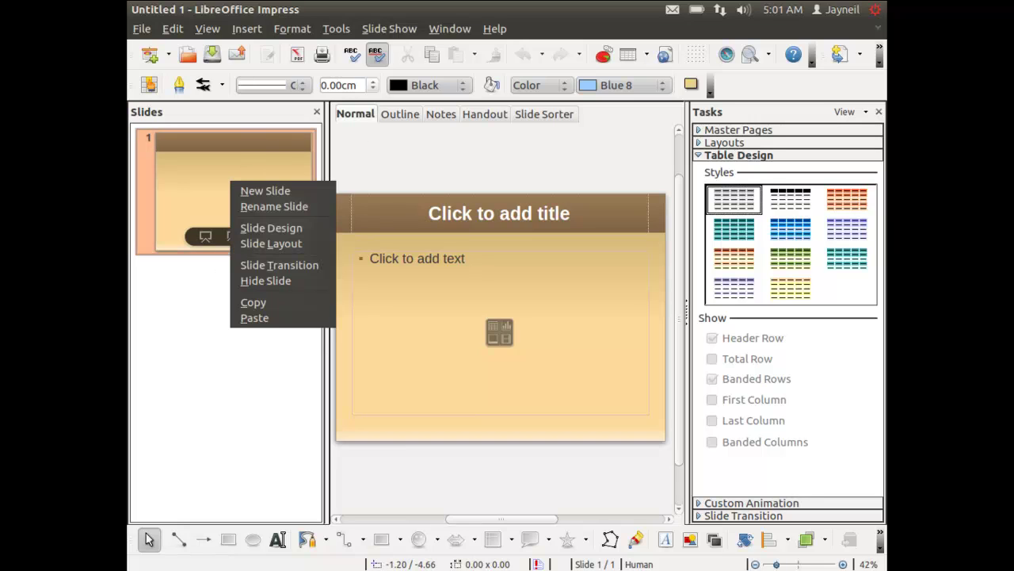
left_click(245, 192)
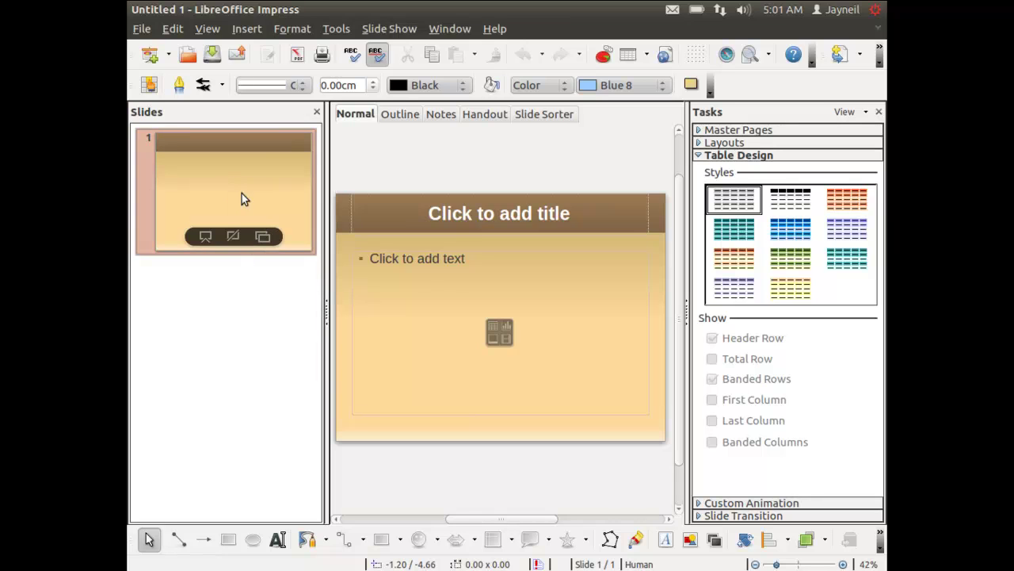
right_click(224, 206)
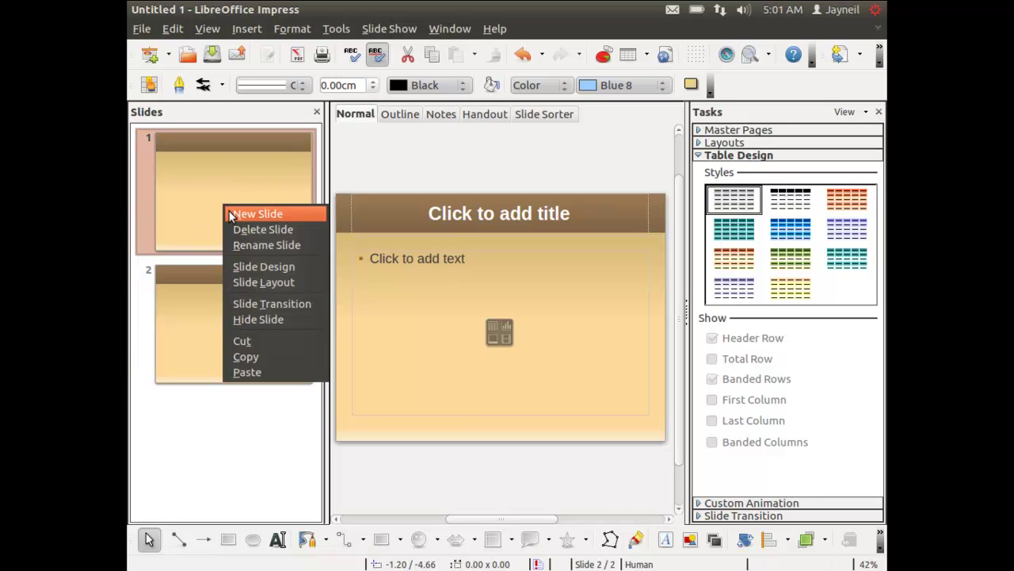
left_click(255, 213)
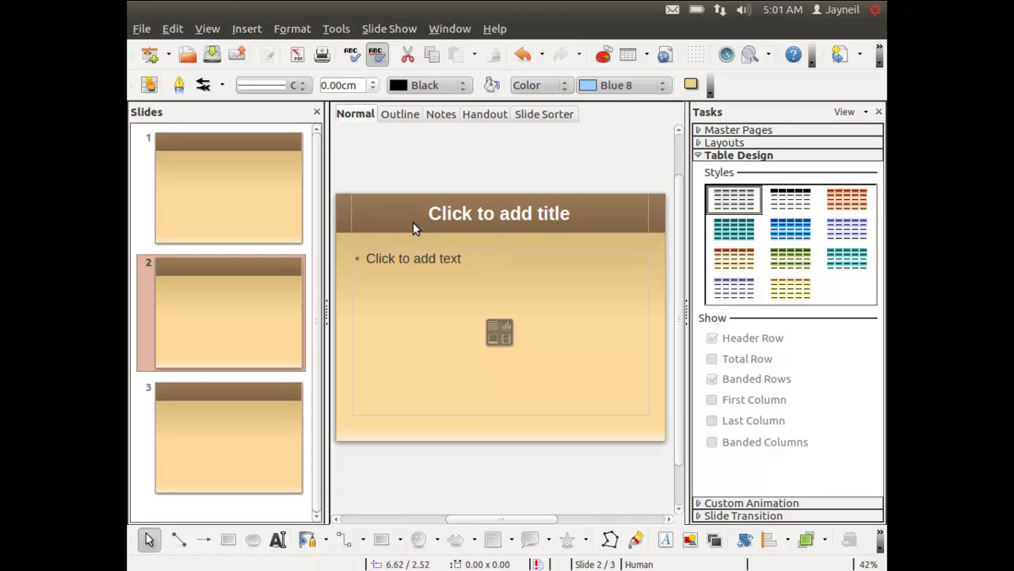
- Run and end the slide show, then select slide 1
key("F5")
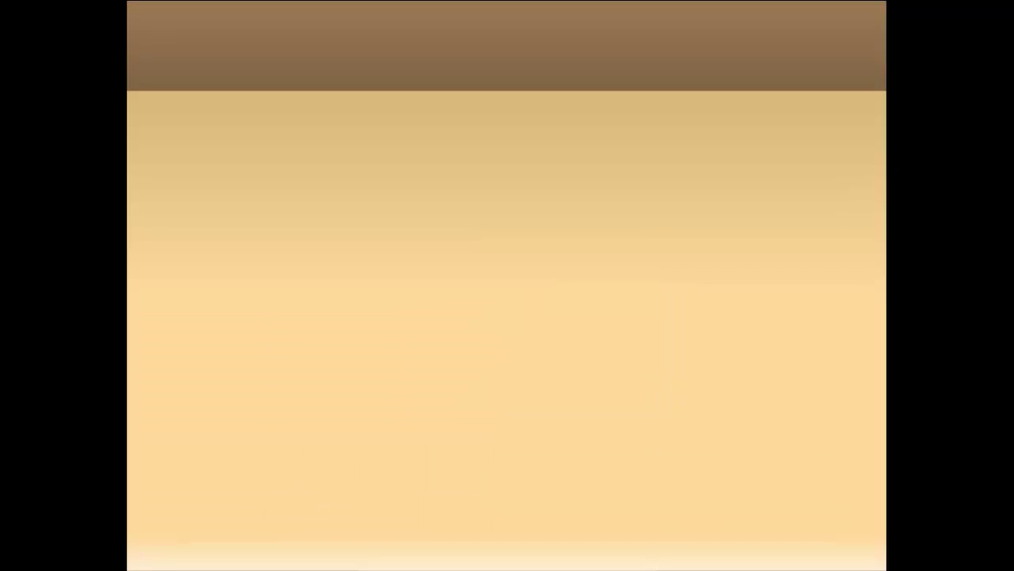
key("Escape")
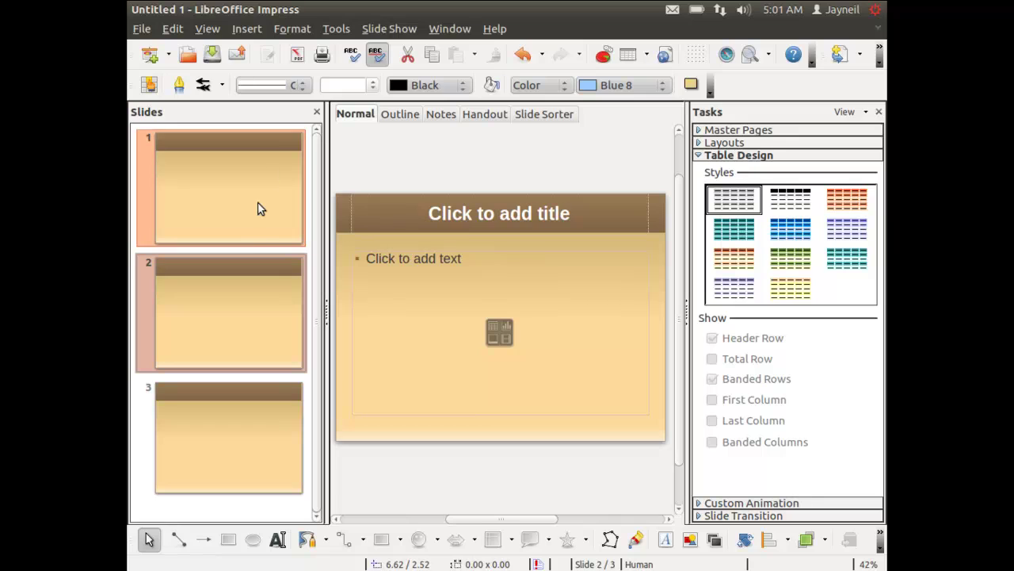
right_click(236, 191)
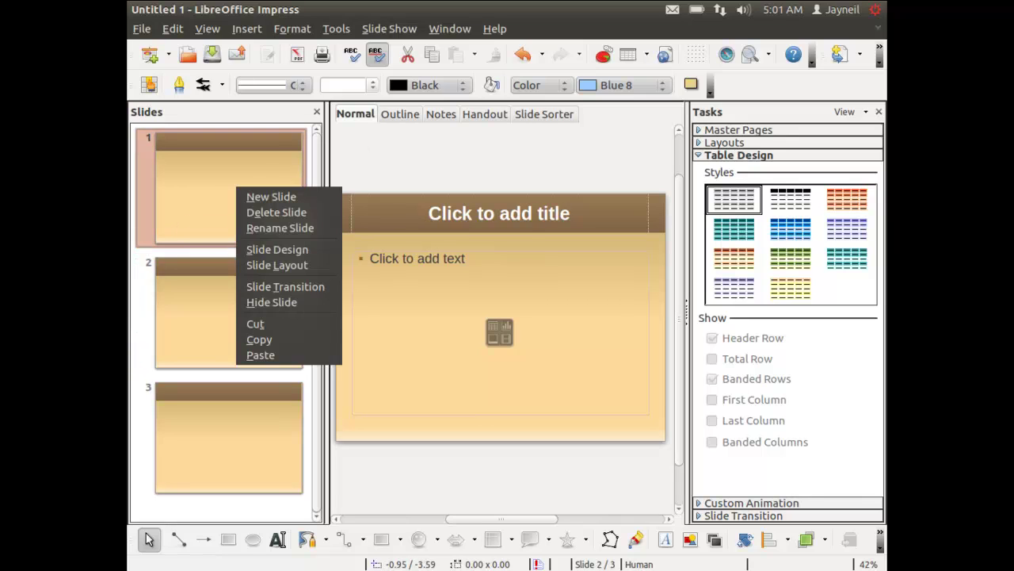
left_click(218, 221)
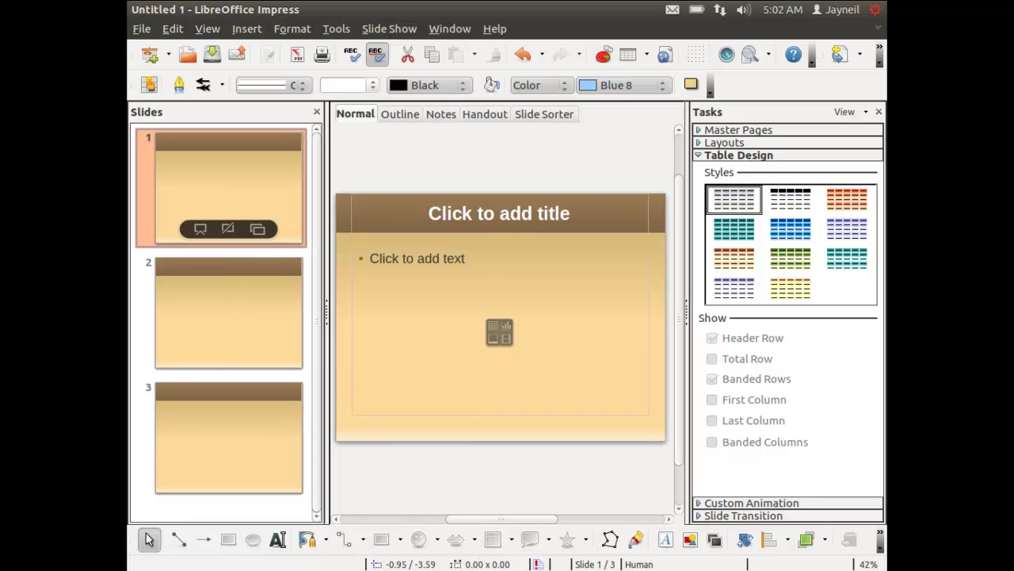
- Title slide 1 'Hello' and add the bullet 'How are you?' to its body
left_click(372, 231)
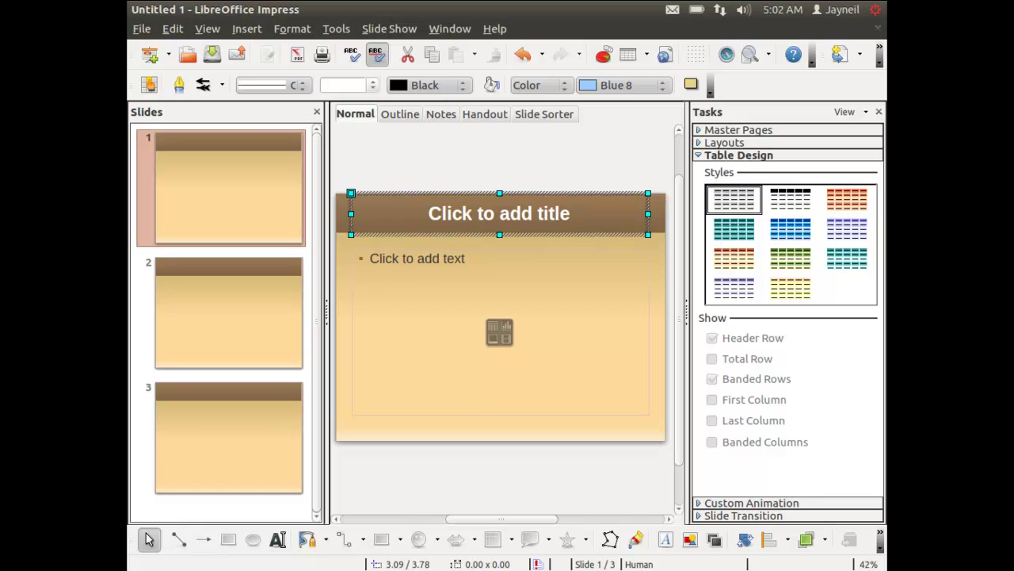
left_click(454, 214)
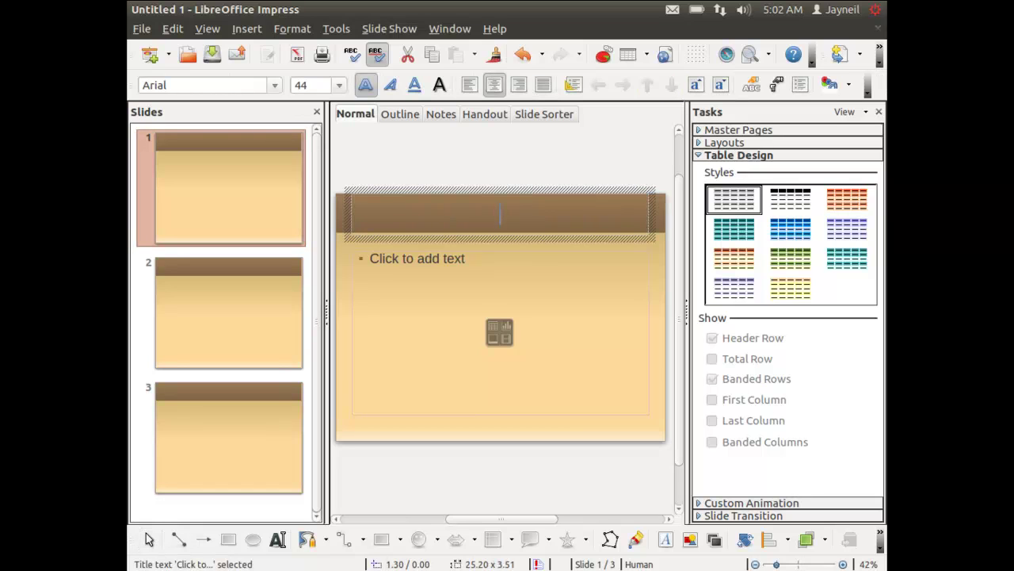
type("Hello")
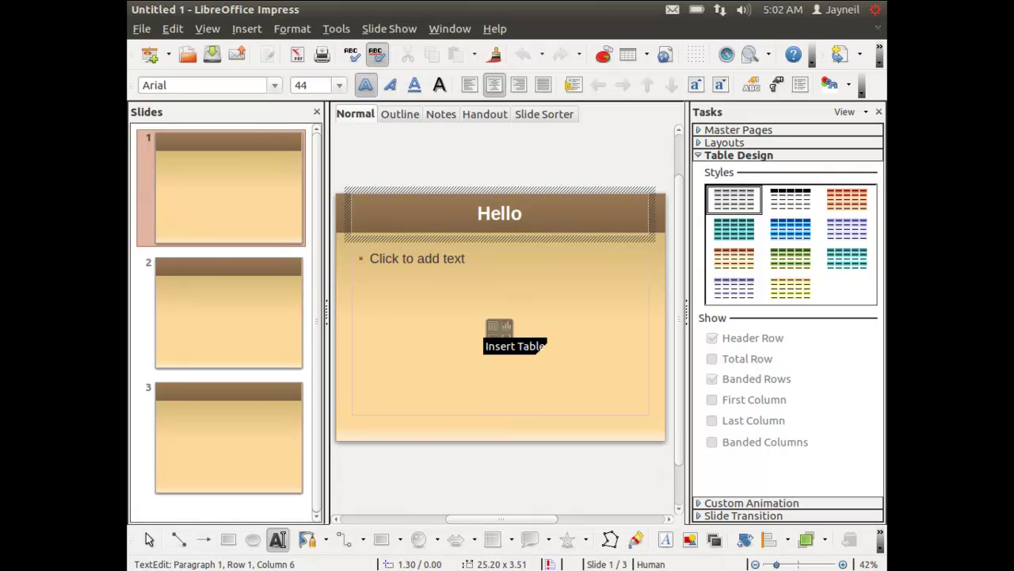
left_click(495, 330)
key("Return")
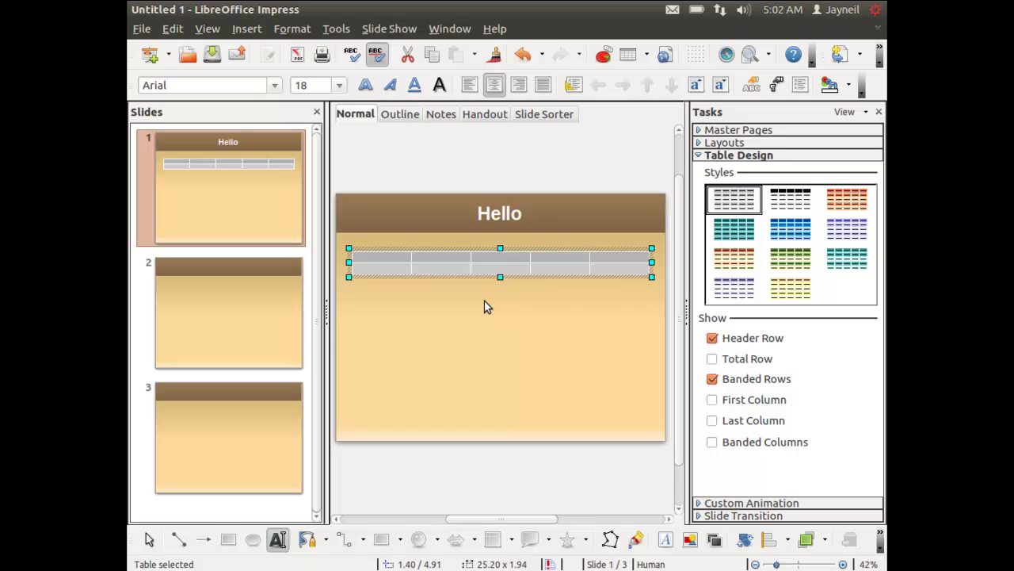
key("Delete")
left_click(455, 252)
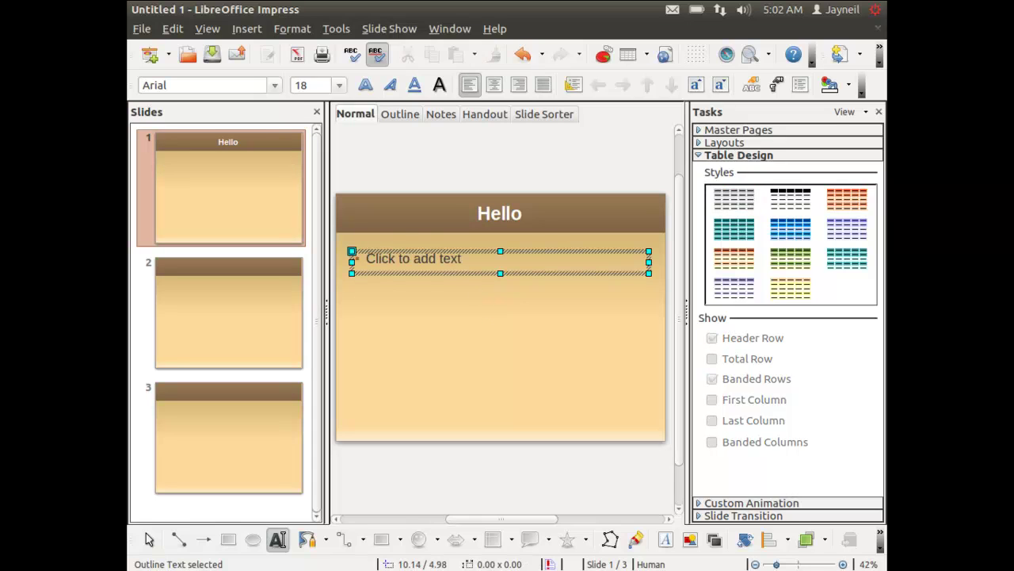
left_click(455, 253)
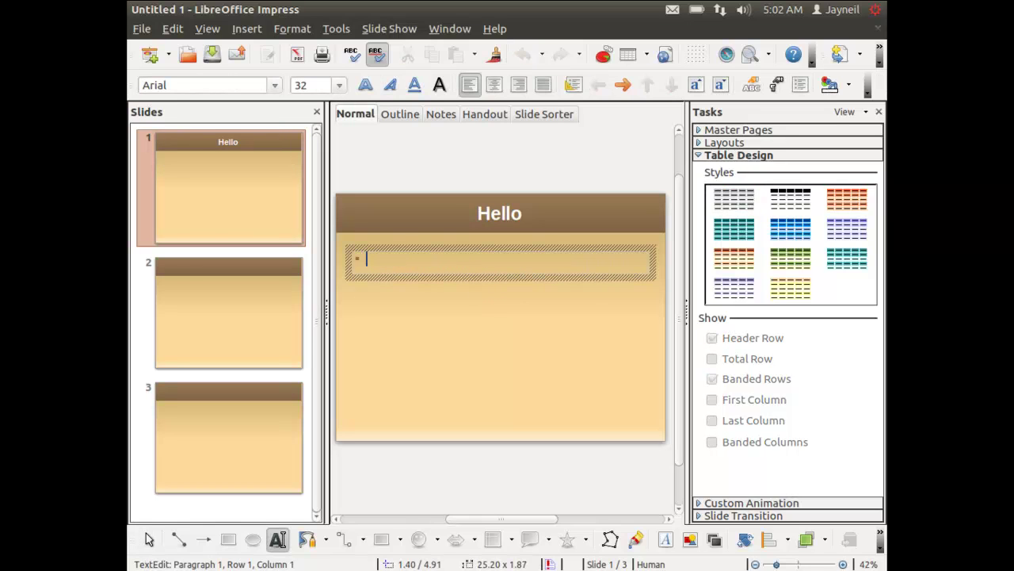
type("How are you?")
key("Return")
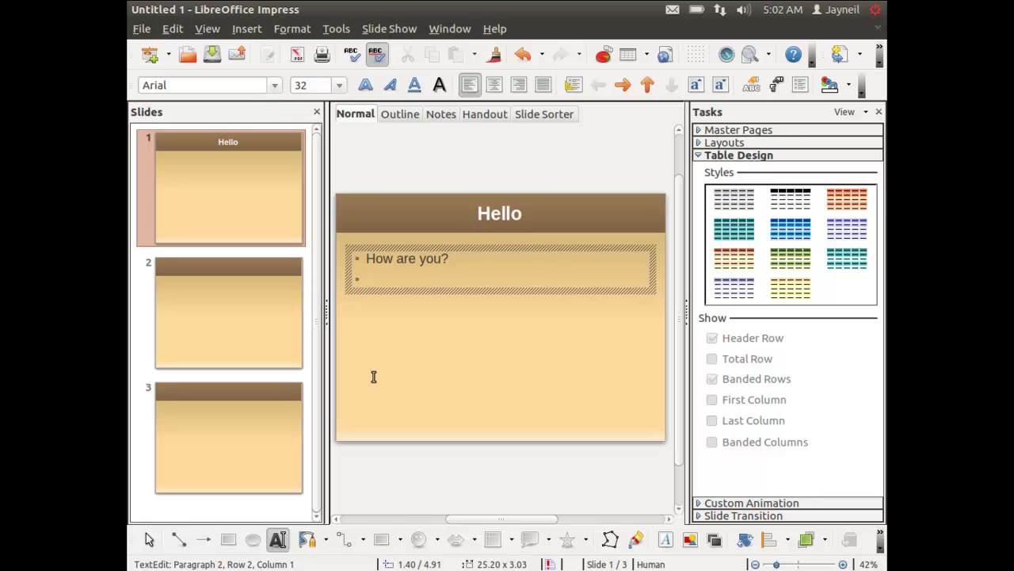
- Go to slide 2 and expand Master Pages in the Tasks panel
left_click(208, 308)
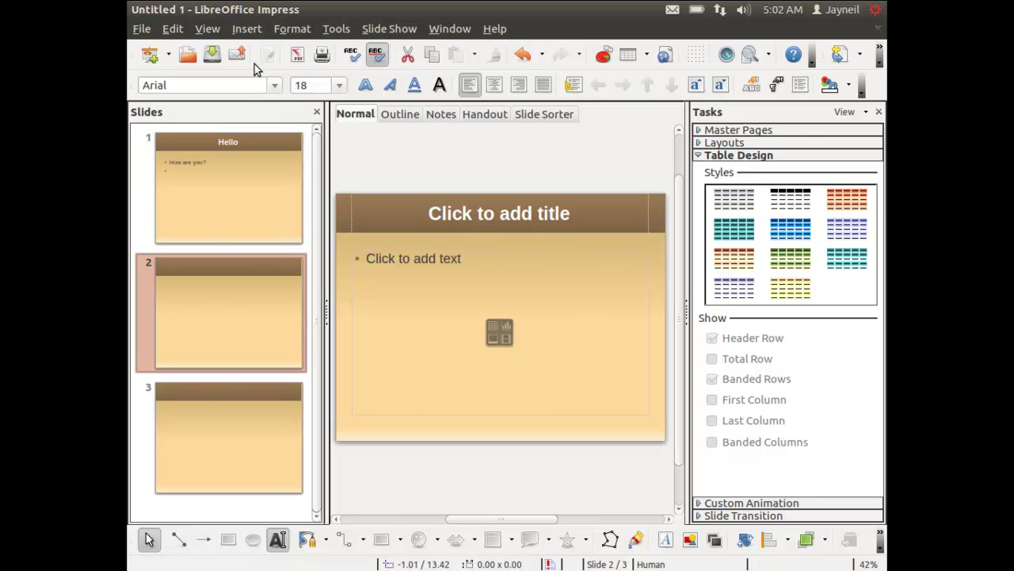
left_click(247, 30)
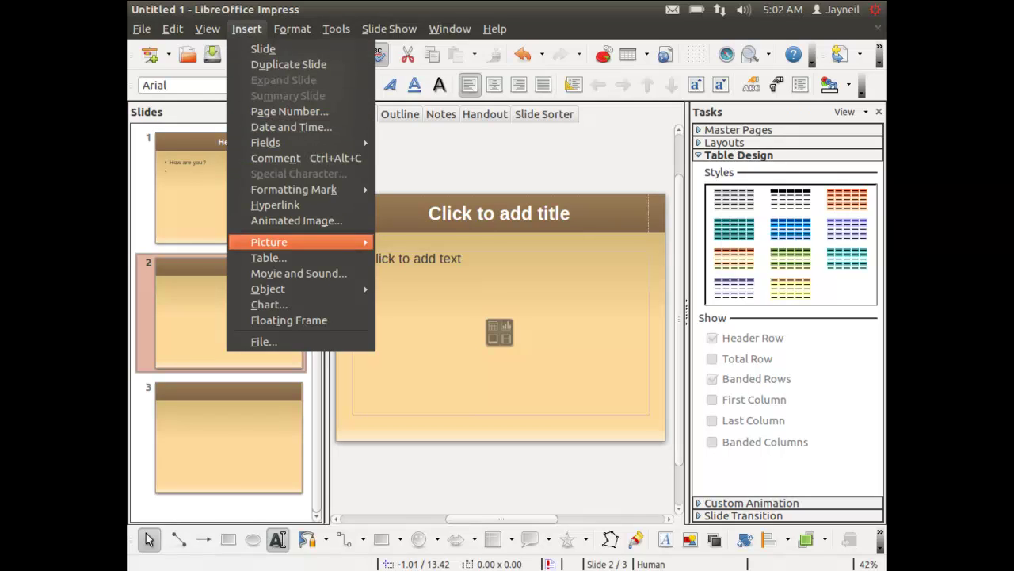
mouse_move(289, 289)
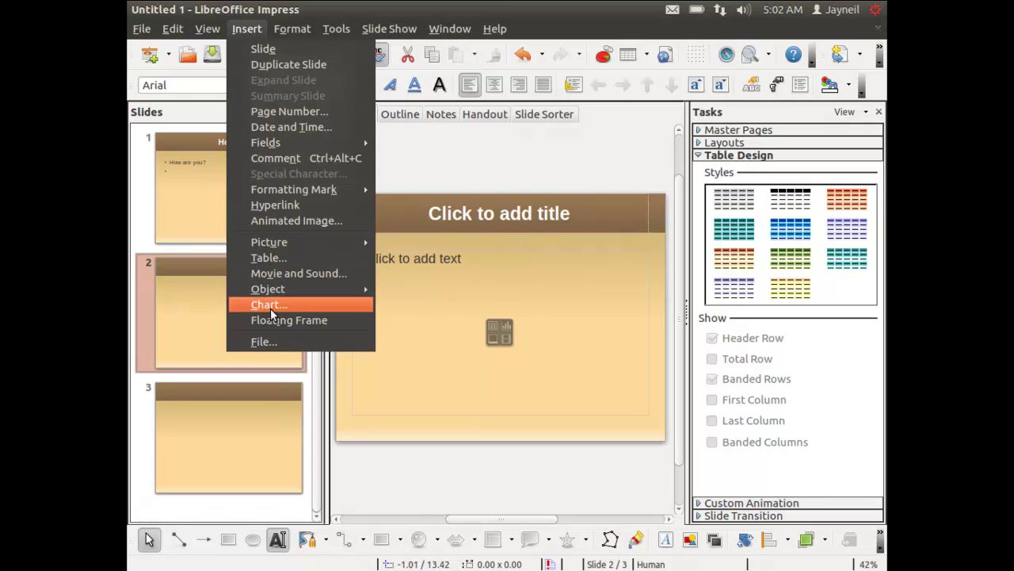
left_click(270, 306)
left_click(219, 313)
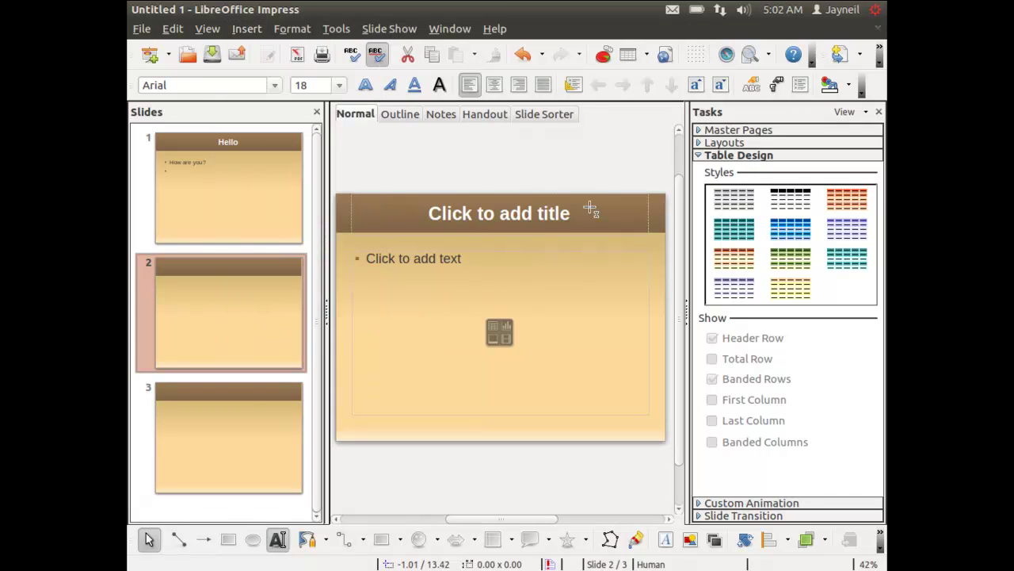
left_click(697, 130)
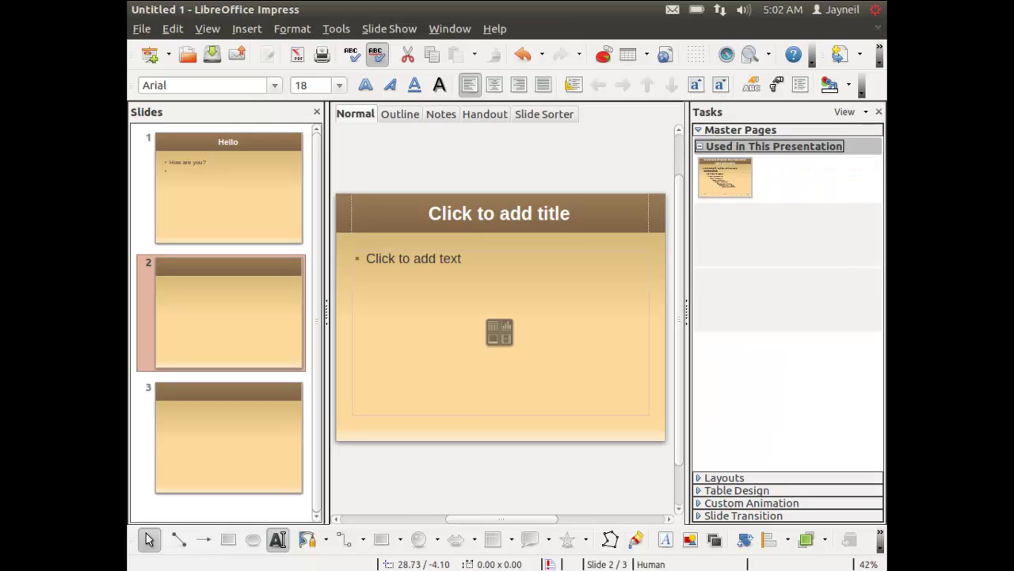
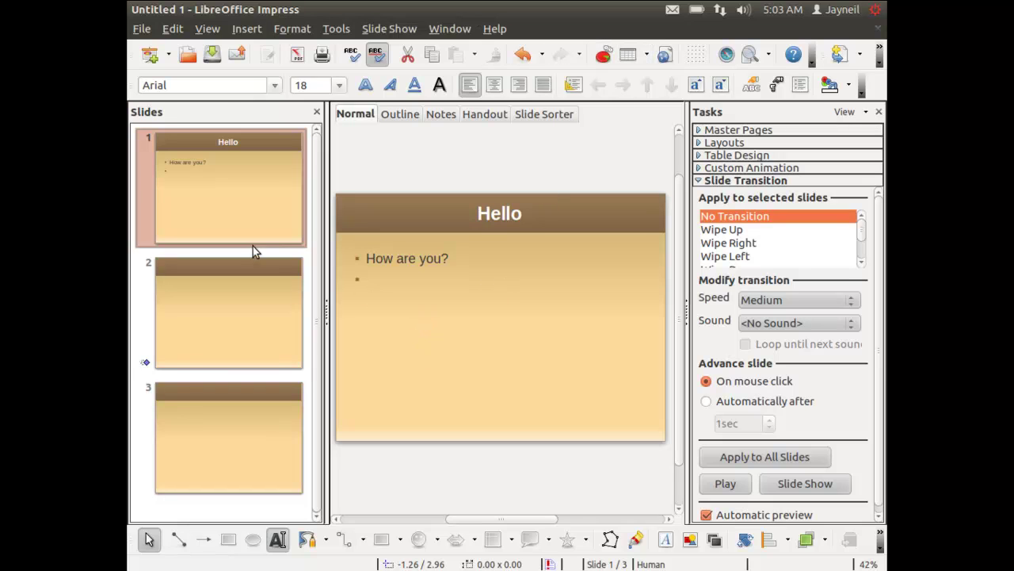
- Title slide 2 'Slide 2'
left_click(246, 28)
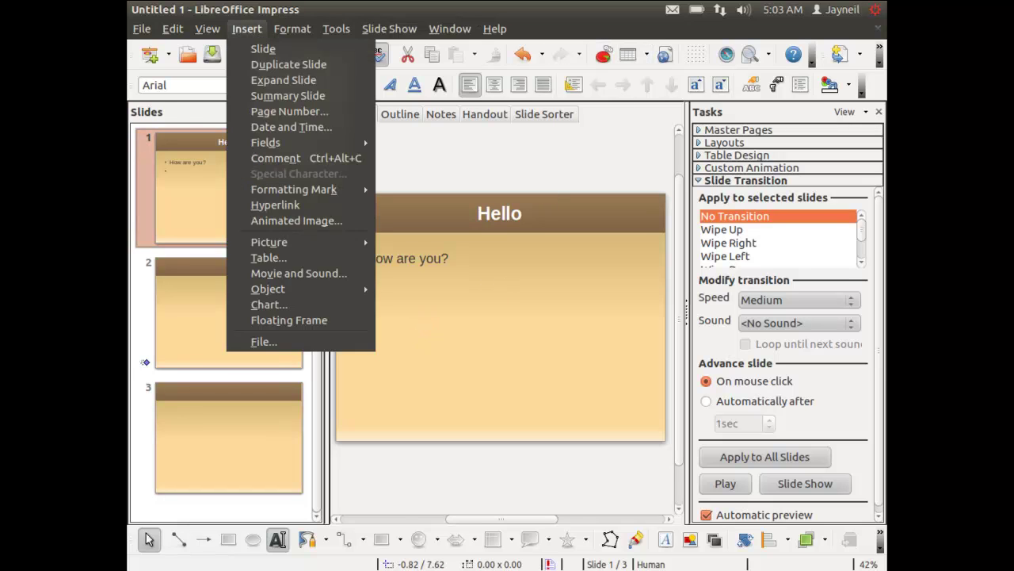
left_click(292, 29)
left_click(223, 178)
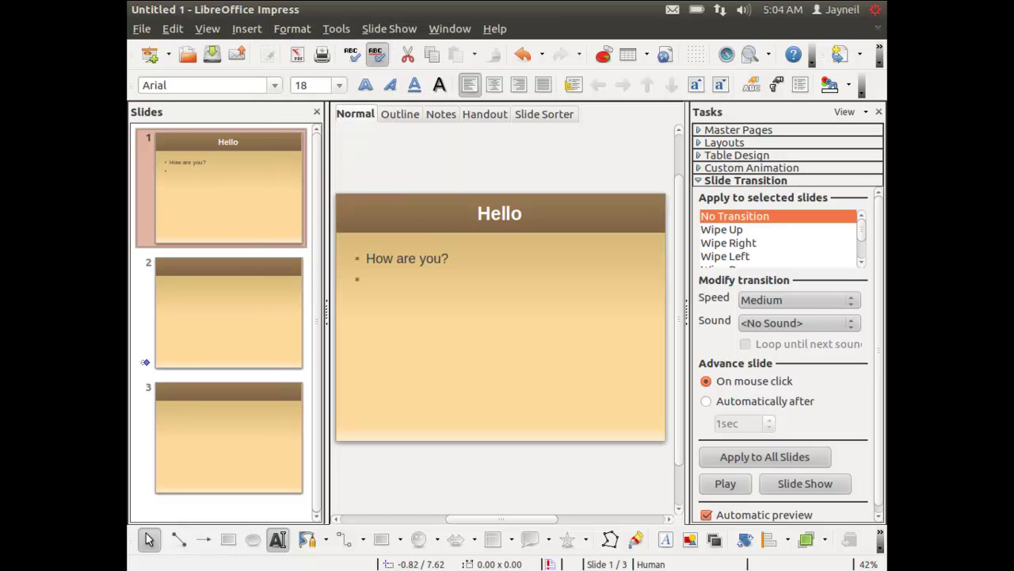
left_click(238, 294)
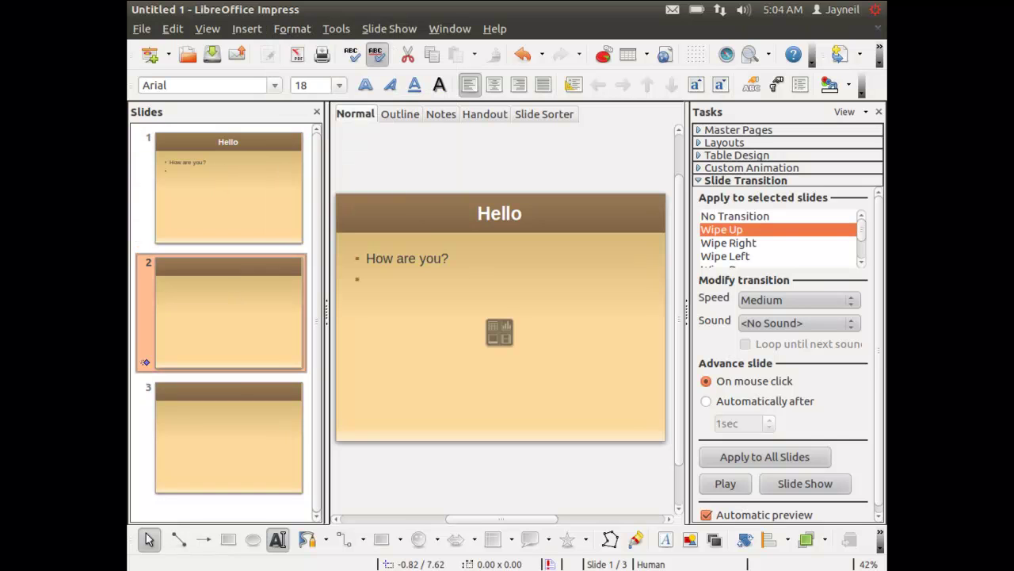
left_click(446, 210)
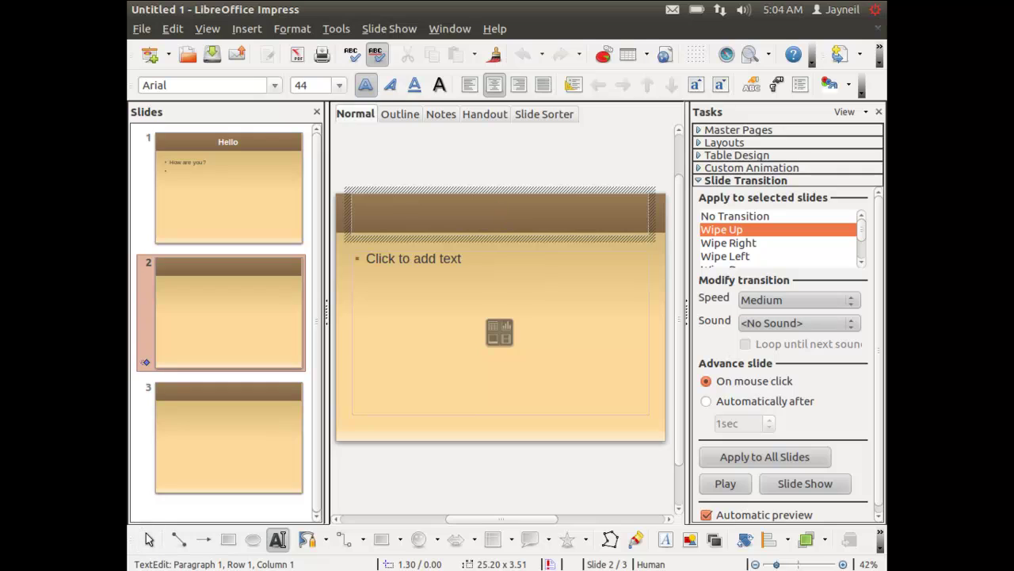
type("slide 2")
left_click(271, 143)
- Title slide 3 'Slide 3', correcting a typo
left_click(230, 432)
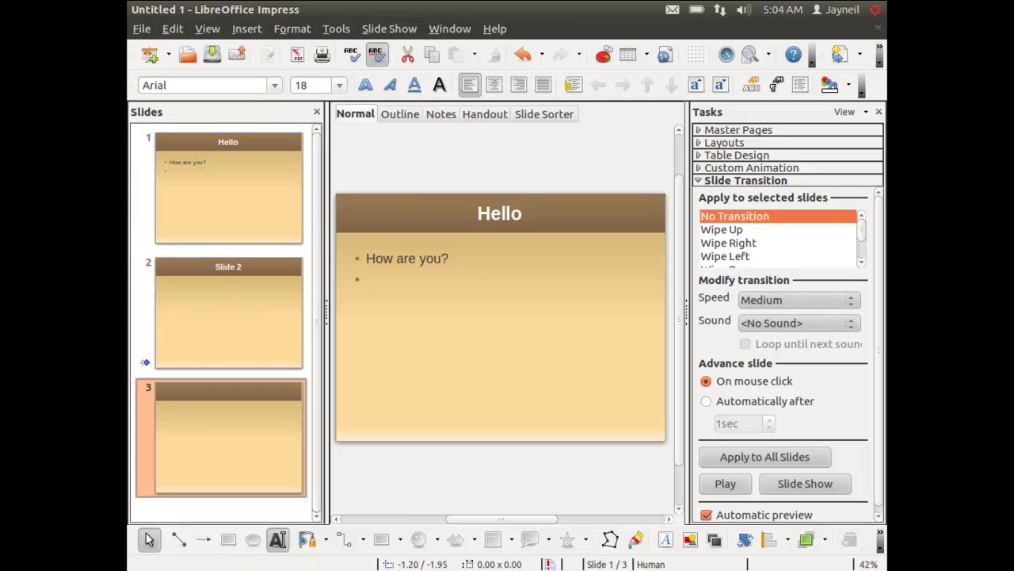
left_click(437, 216)
type("sliden")
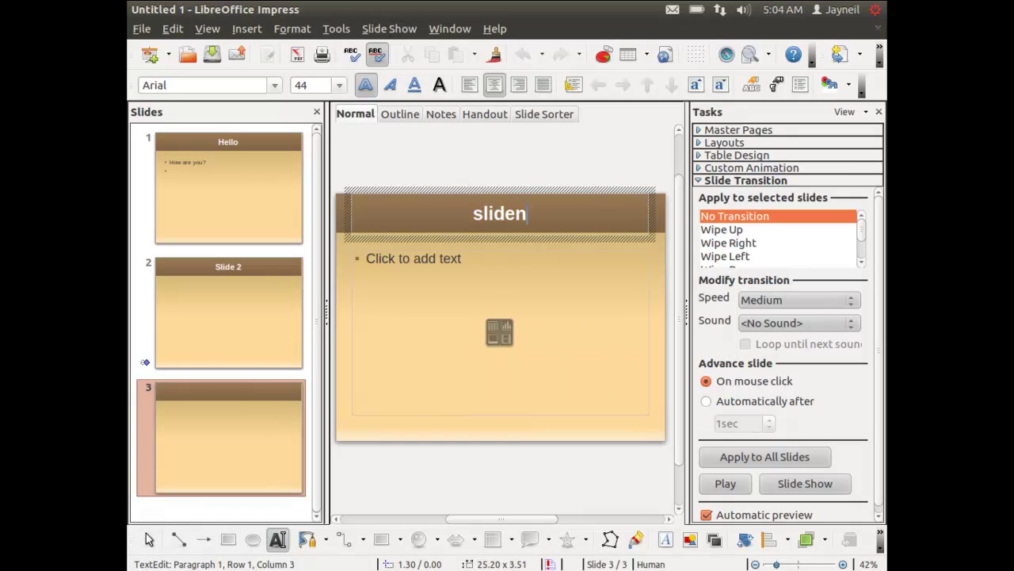
key("BackSpace")
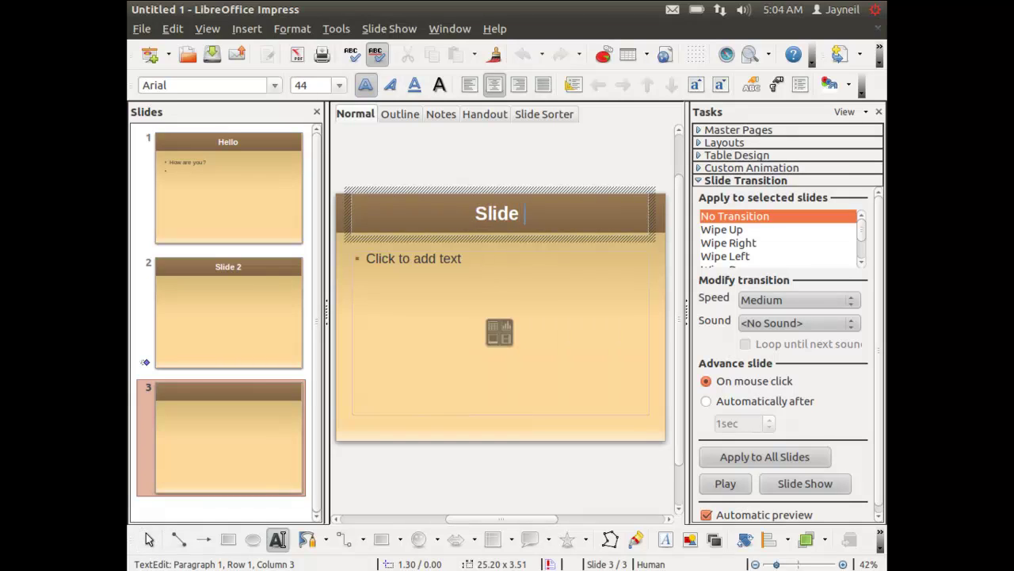
type("3")
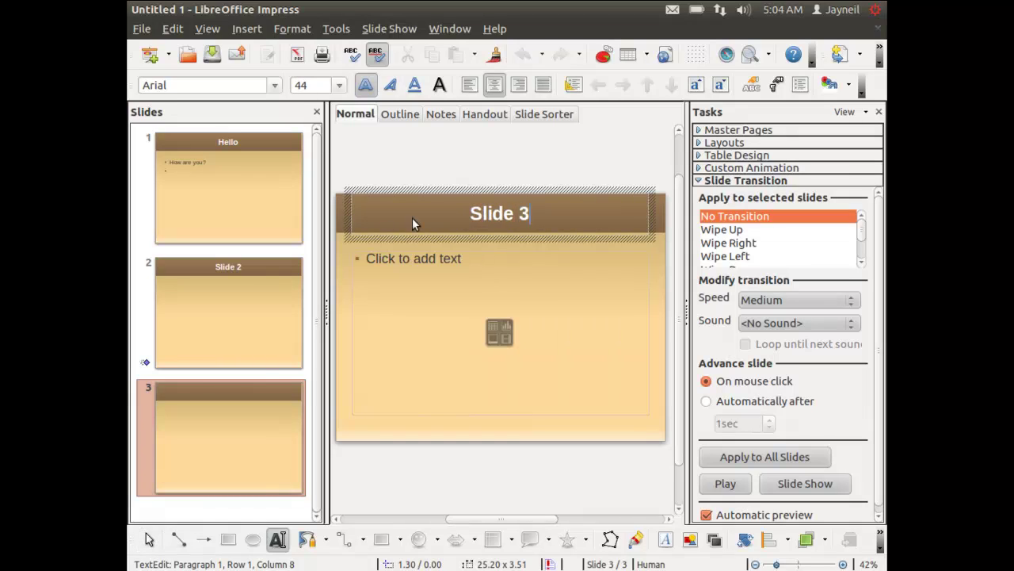
left_click(231, 408)
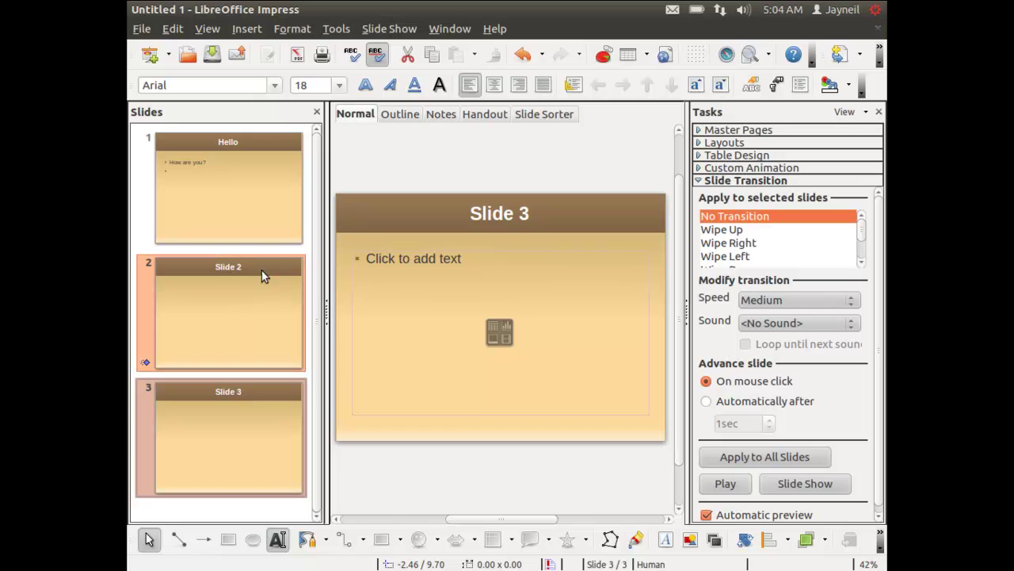
- Add the bullet 'Hi' to slide 2's body text
left_click(226, 316)
left_click(429, 267)
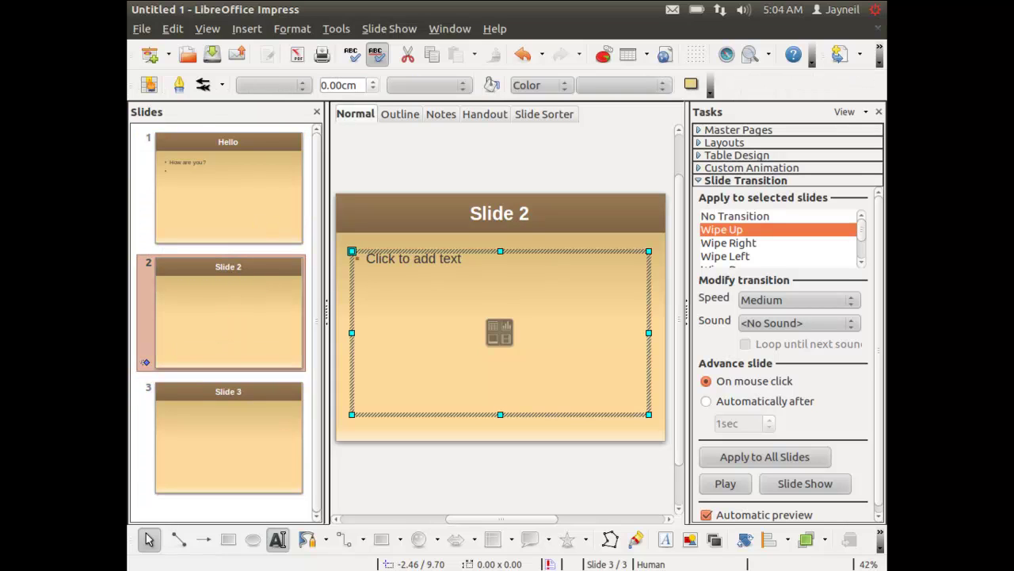
left_click(416, 261)
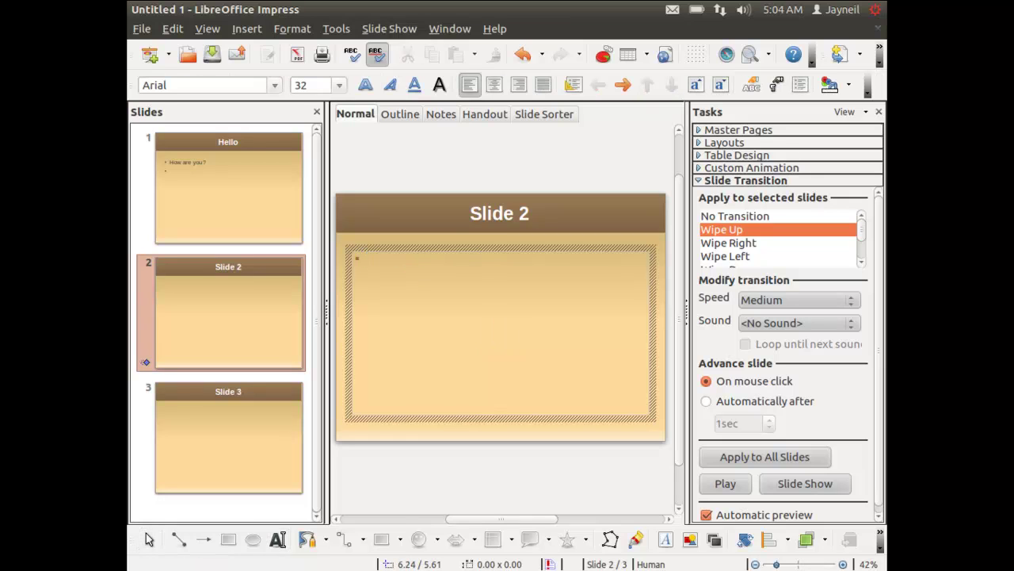
type("hi")
key("Return")
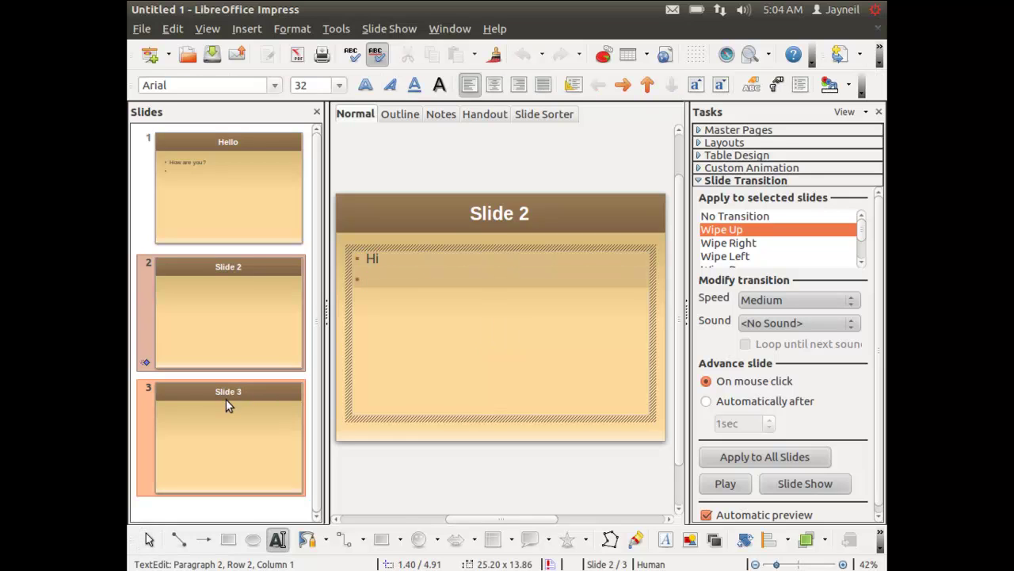
- Add the bullet 'bye' to slide 3's body text
left_click(226, 399)
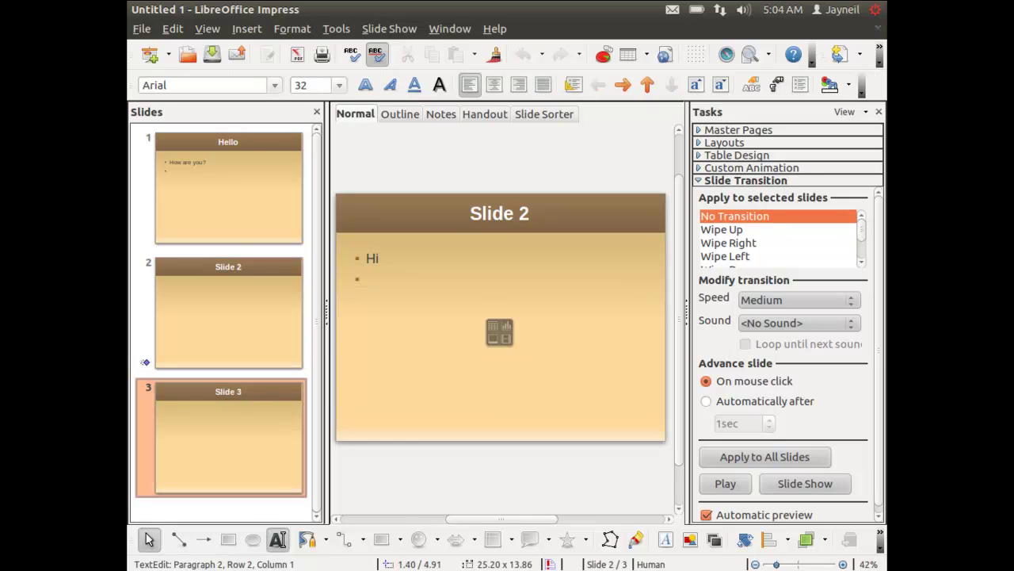
left_click(379, 254)
left_click(378, 255)
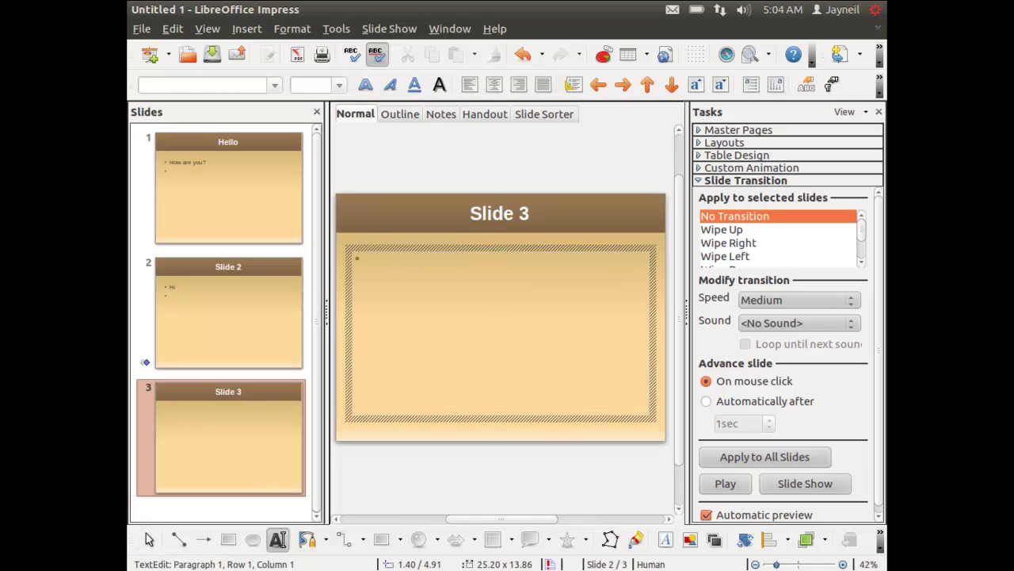
type("byew")
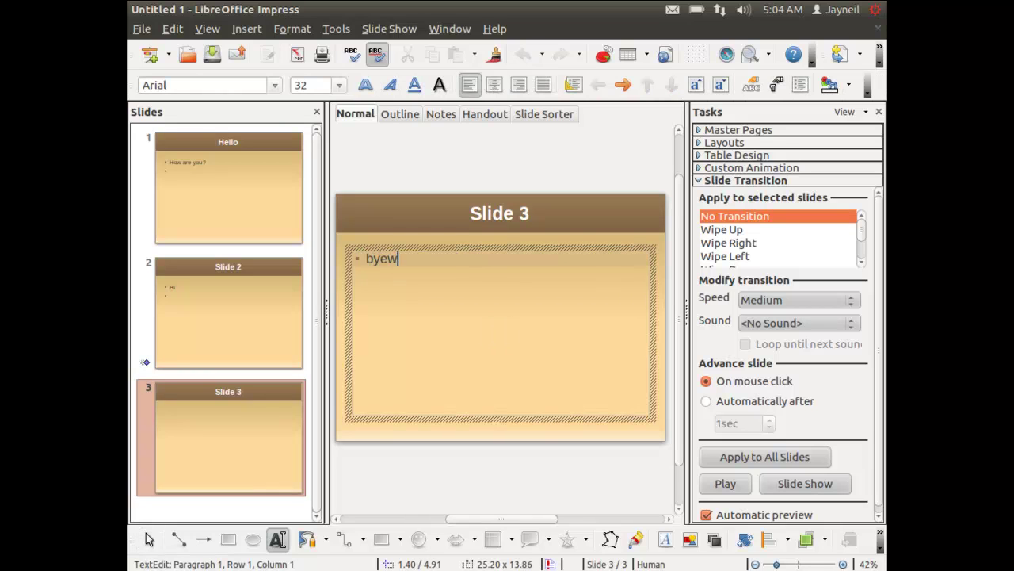
key("BackSpace")
left_click(336, 164)
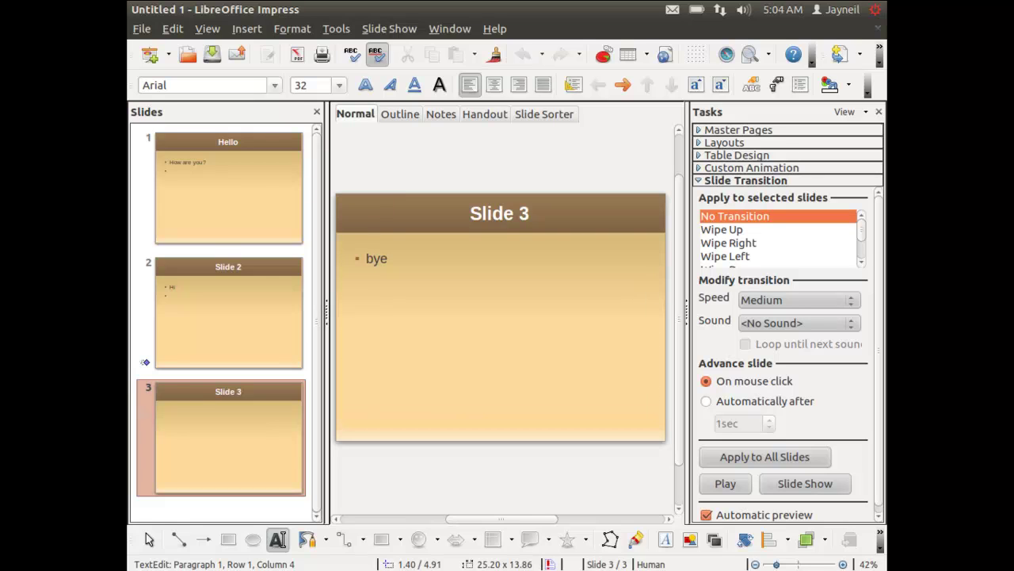
- Save the deck via Save As under the name 'sample ppt', keeping the default file type
left_click(143, 30)
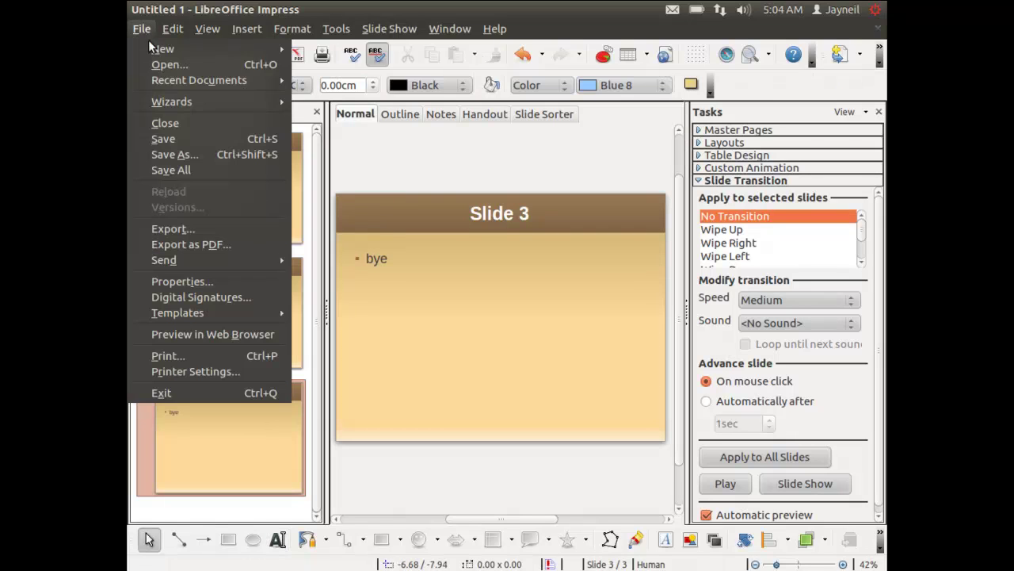
left_click(203, 154)
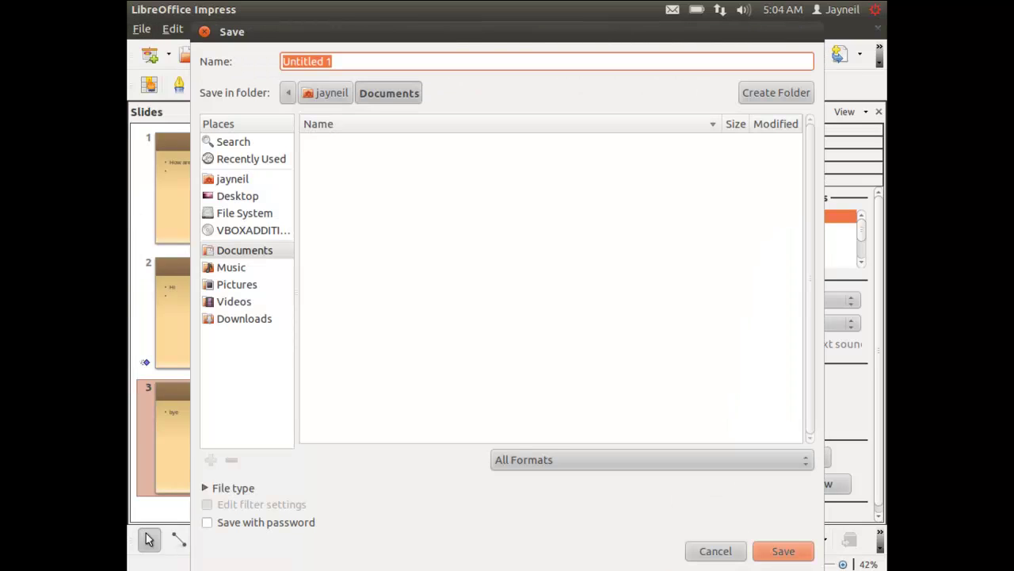
key("BackSpace")
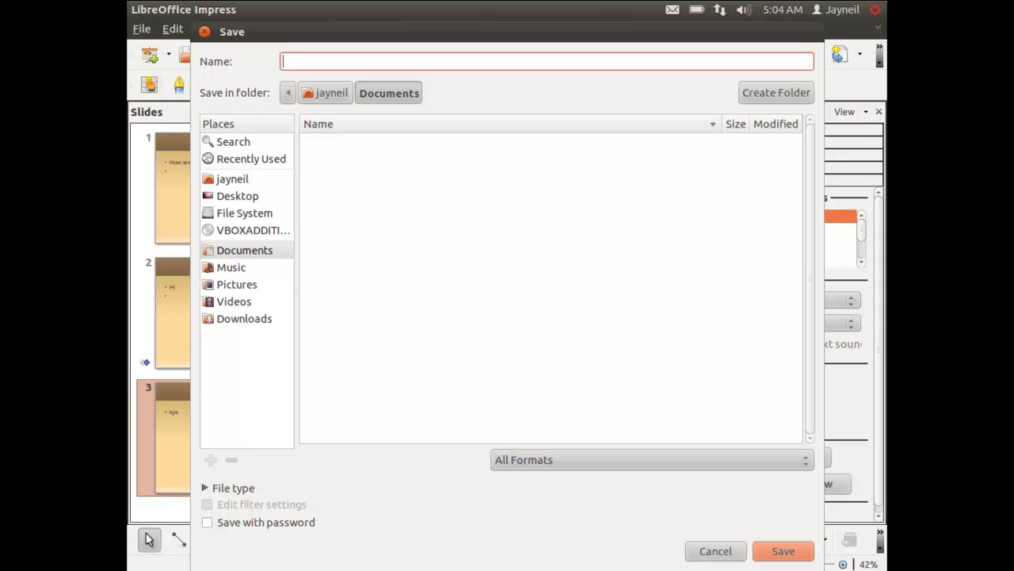
type("ample ppt")
left_click(746, 463)
mouse_move(697, 564)
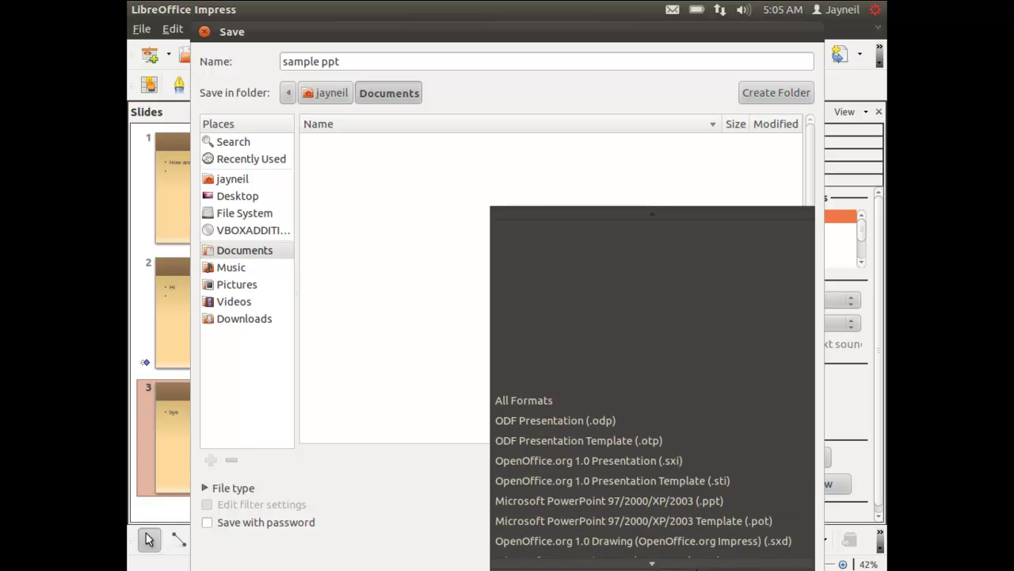
left_click(432, 478)
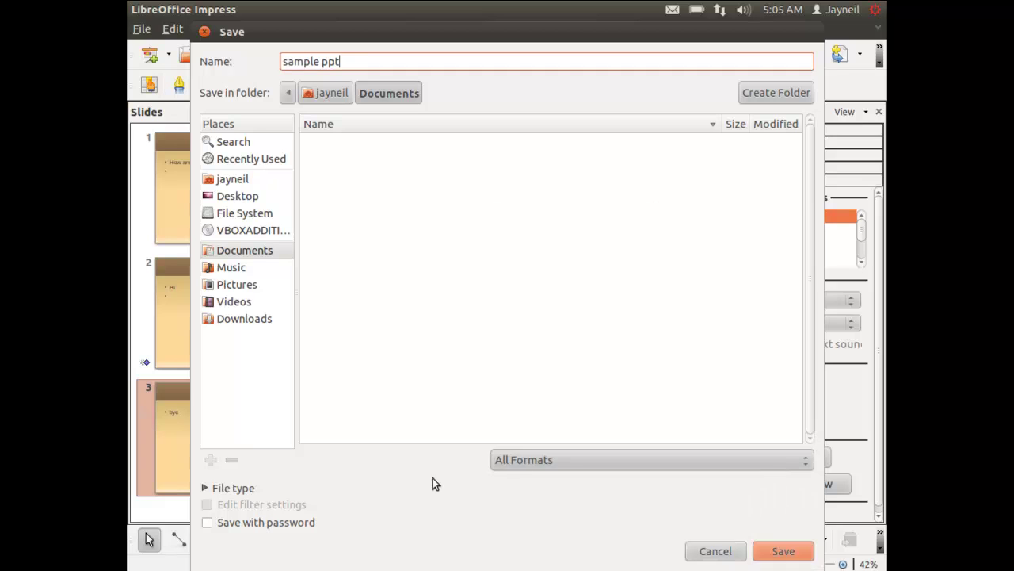
left_click(777, 550)
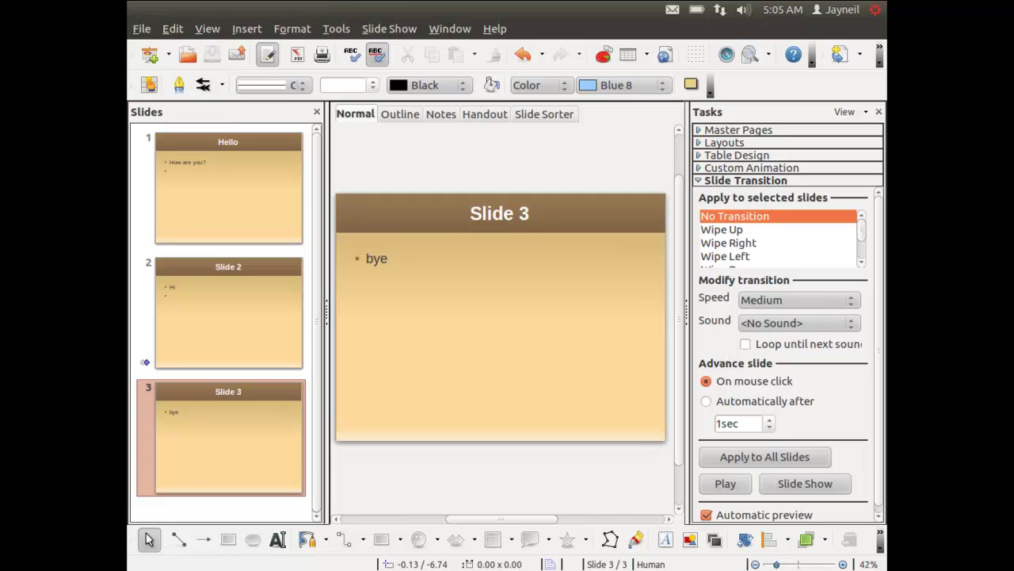
- Run the slide show from slide 3, exit it, and return to slide 2
key("shift+F5")
key("Right")
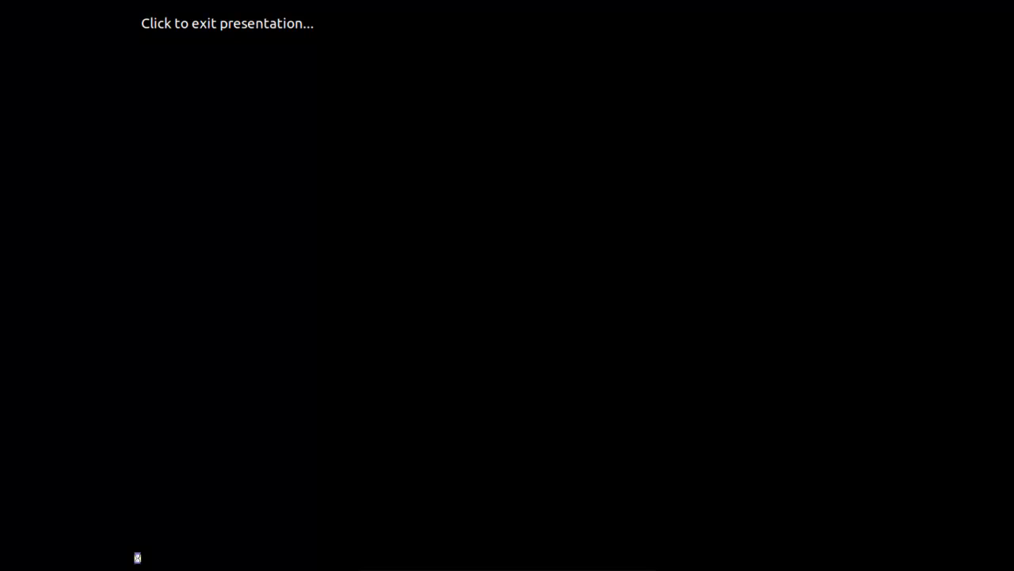
key("Left")
key("Left")
key("Left")
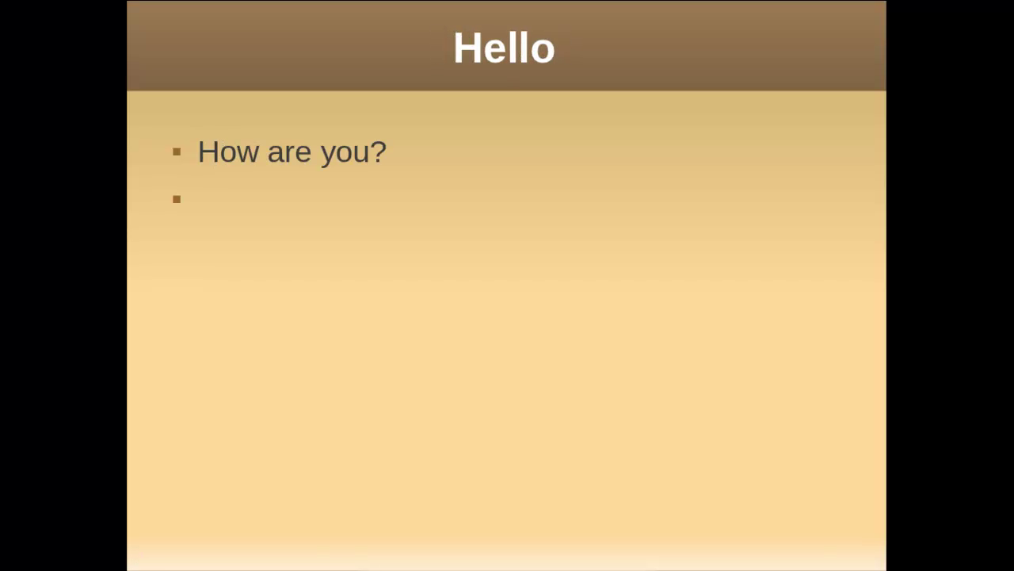
key("Escape")
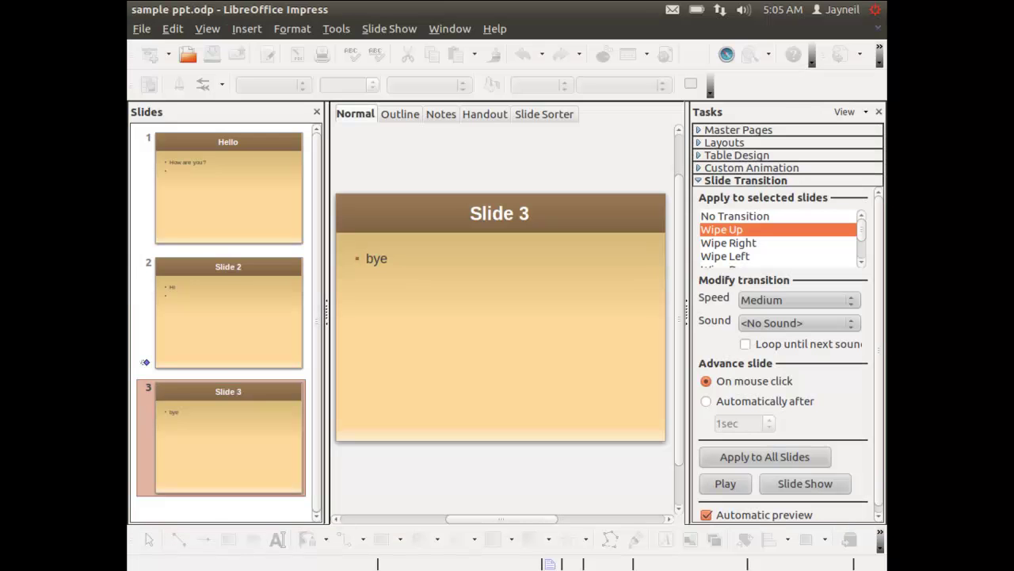
key("Up")
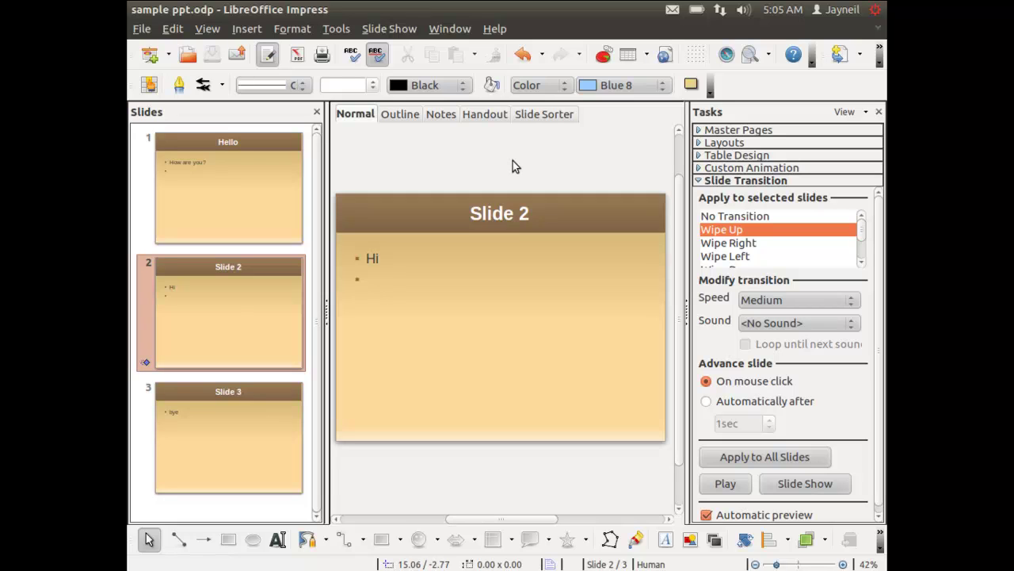
- Keep the plain colour area fill and make the word 'Hi' on slide 2 light blue
left_click(561, 85)
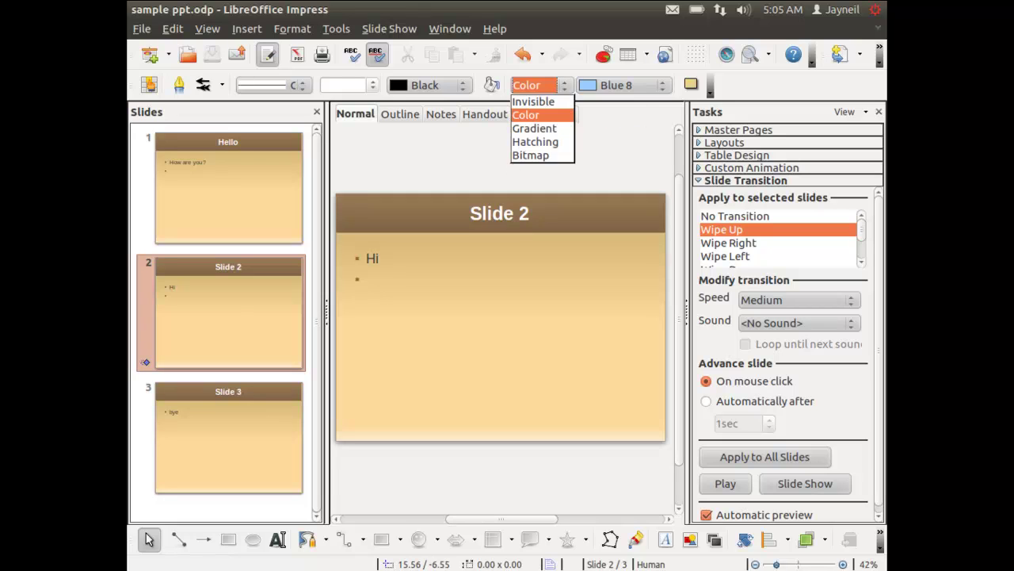
left_click(525, 115)
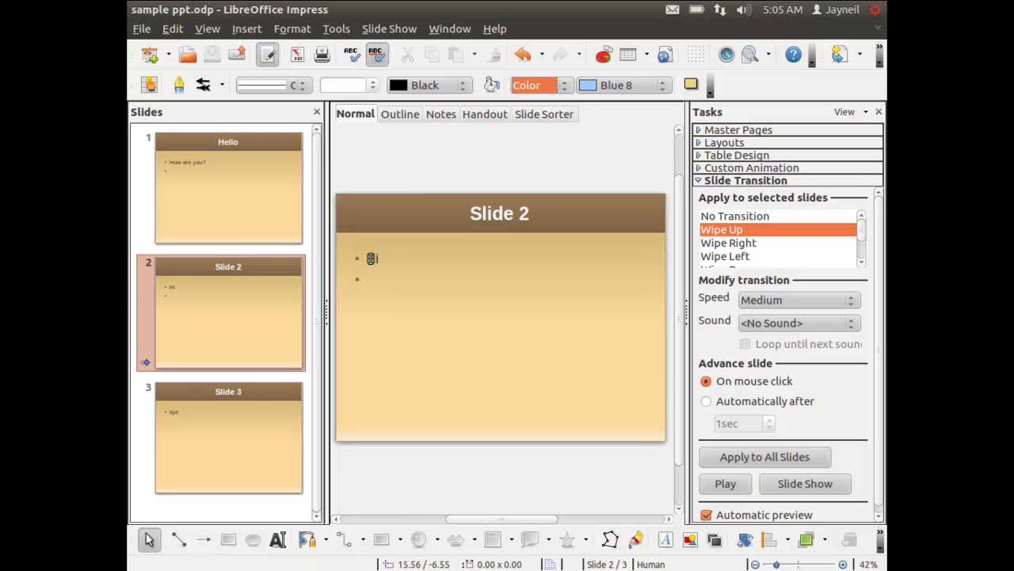
left_click(371, 259)
double_click(371, 259)
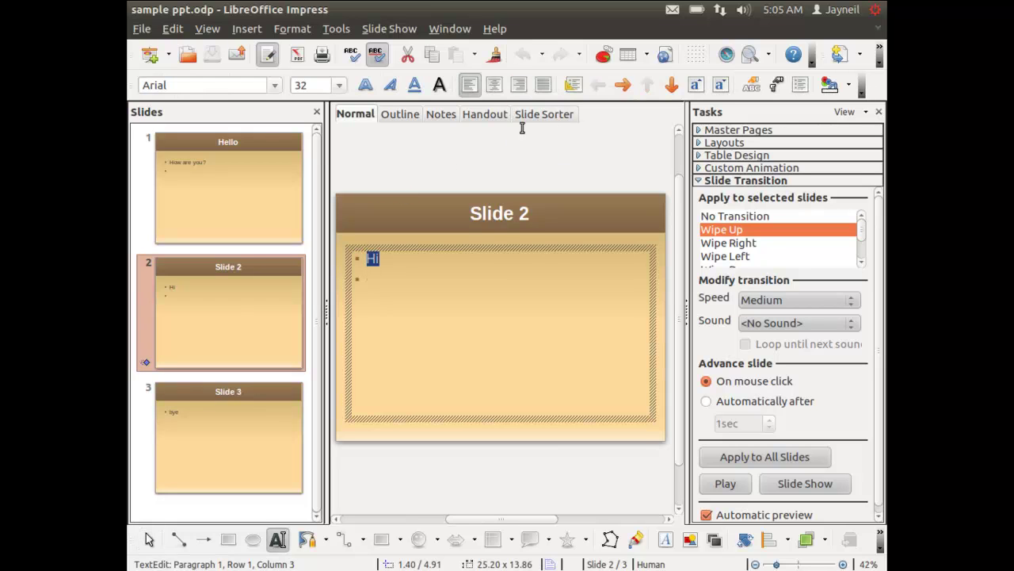
left_click(832, 85)
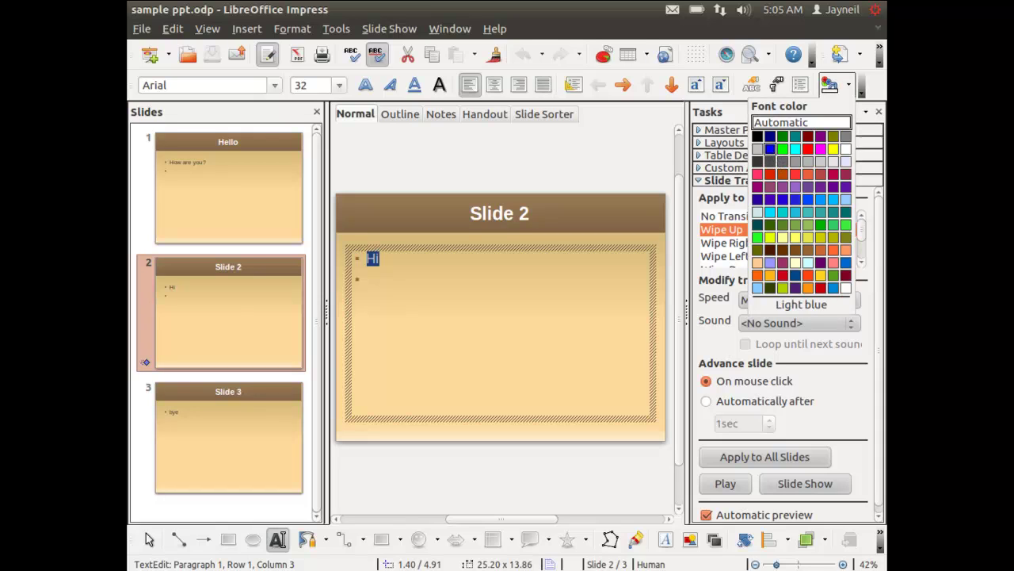
left_click(770, 148)
left_click(456, 355)
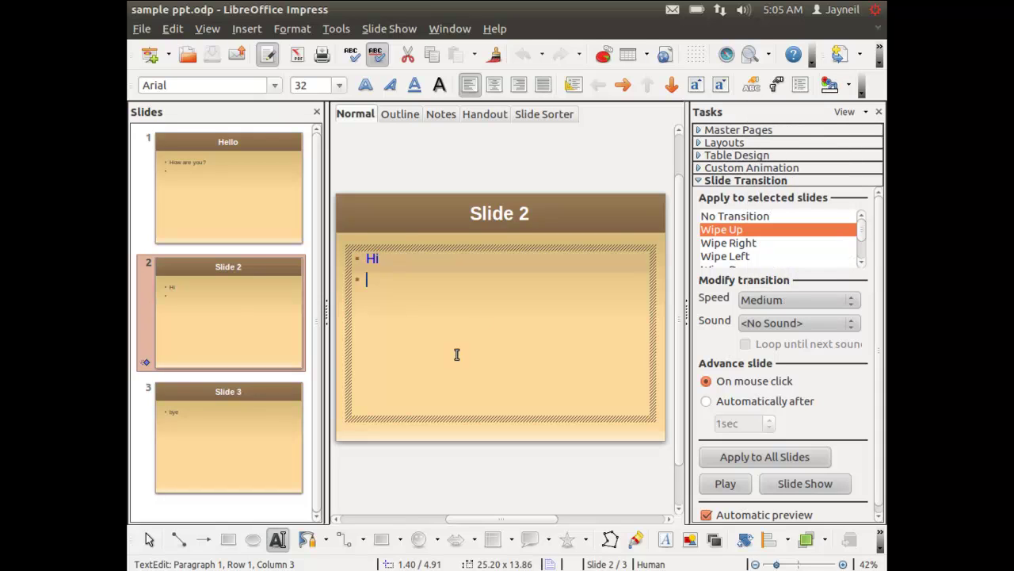
left_click(402, 233)
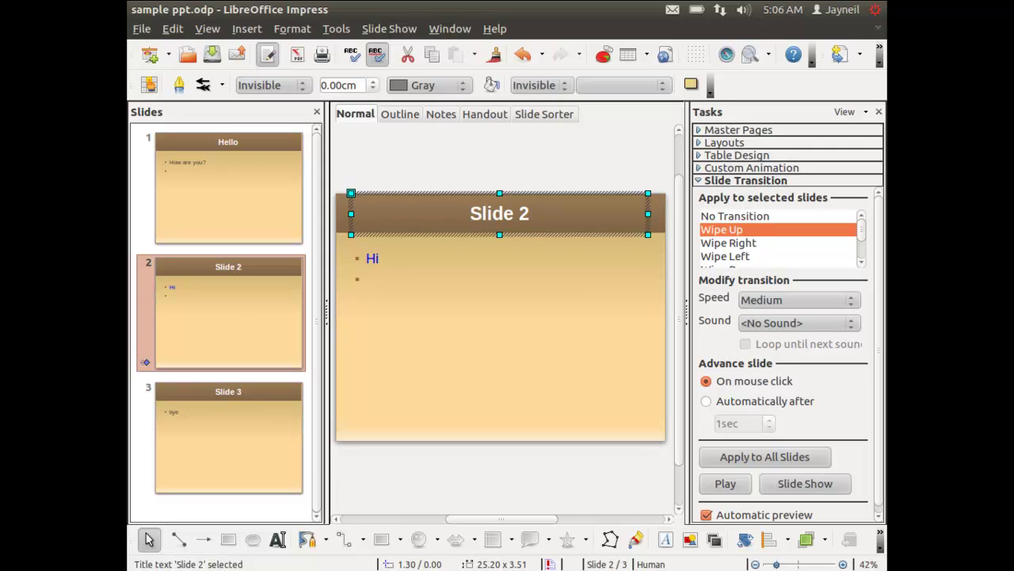
- Close Impress through the save prompt and take the VM out of full-screen with Right Ctrl+F
mouse_move(138, 10)
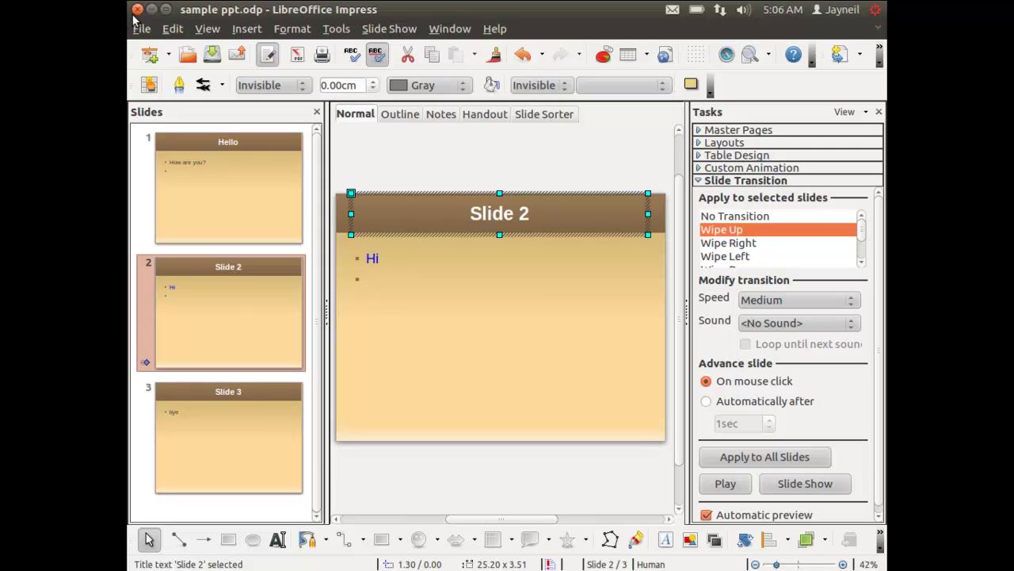
left_click(137, 10)
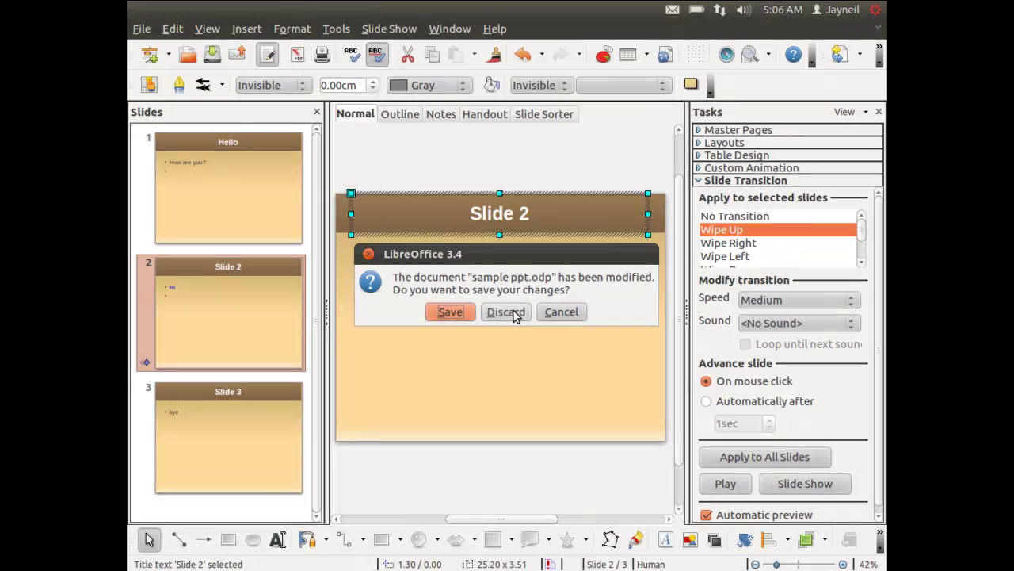
left_click(561, 311)
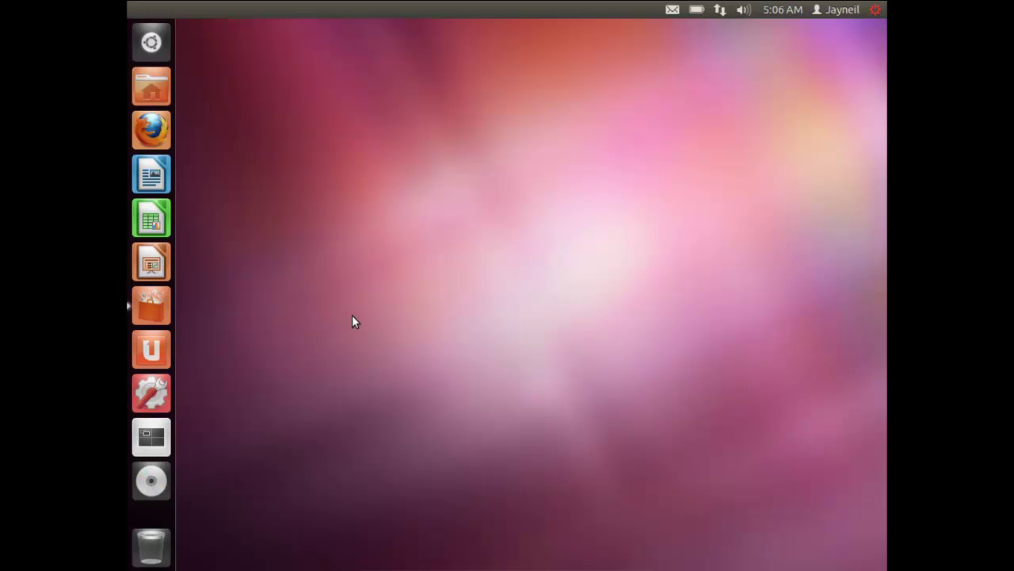
key("Control_R+f")
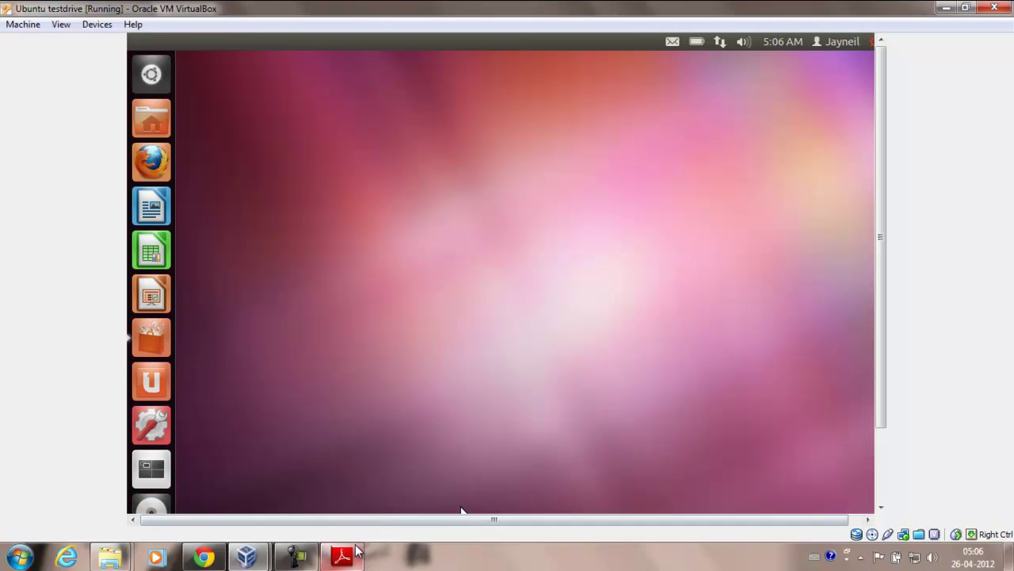
left_click(305, 559)
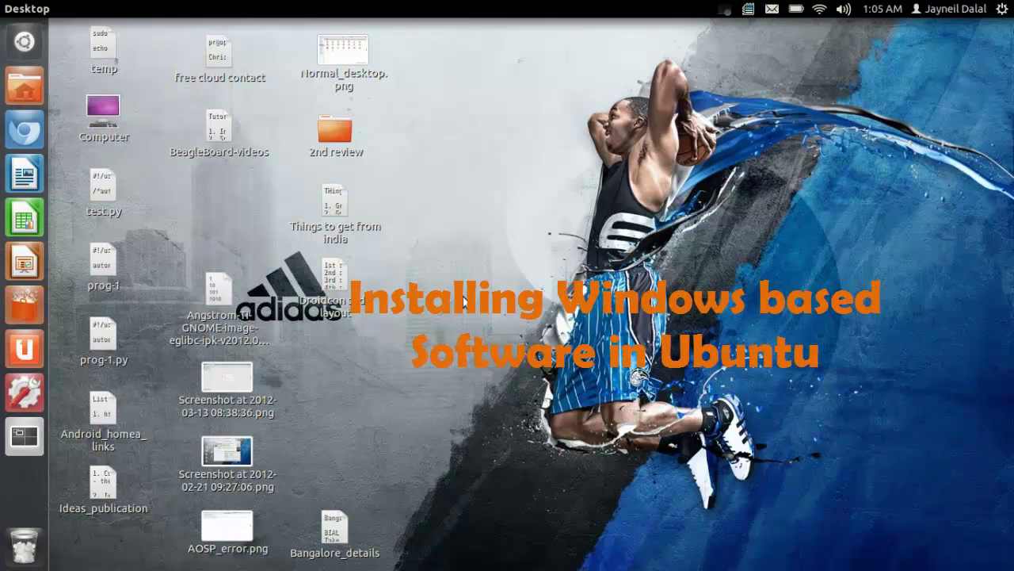
- Open the Getting Started With Ubuntu folder on SHARING and select picasa39-setup.exe
left_click(31, 87)
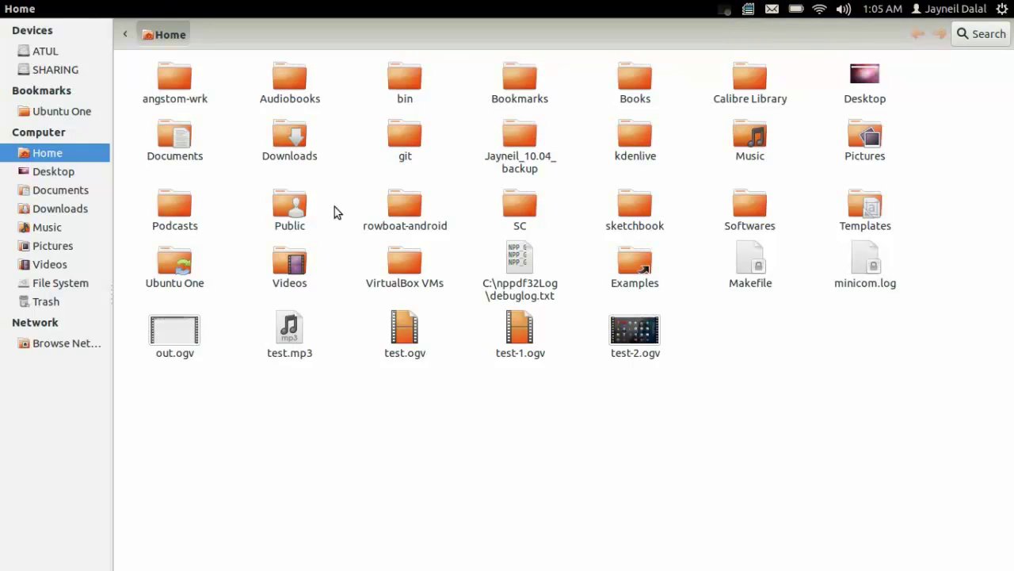
left_click(41, 73)
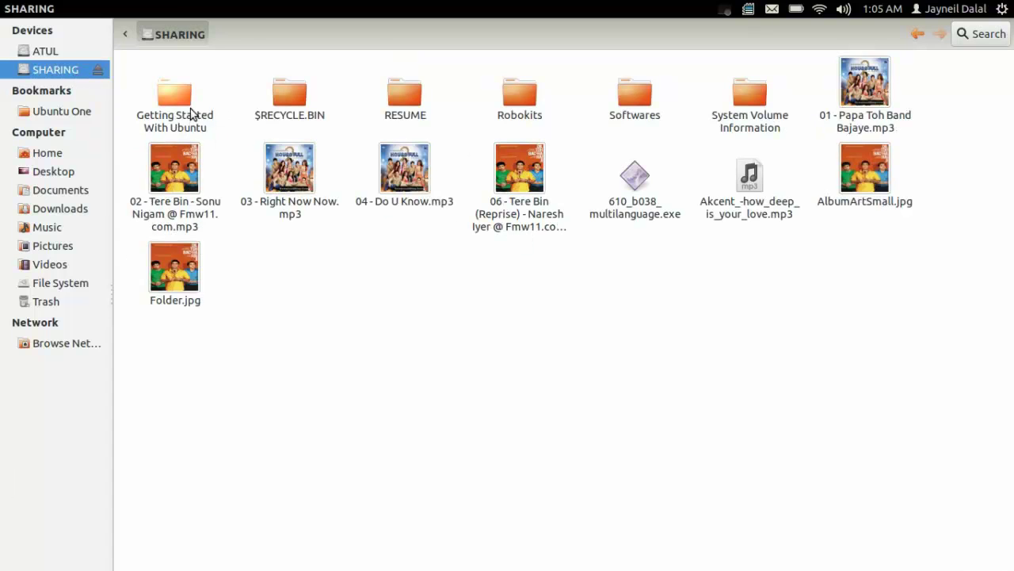
double_click(190, 113)
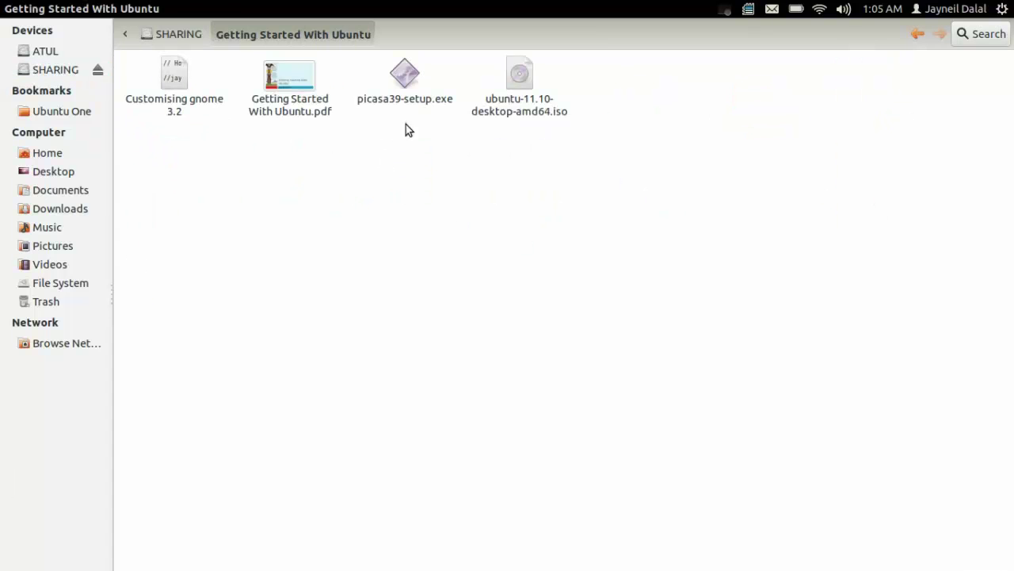
left_click(404, 76)
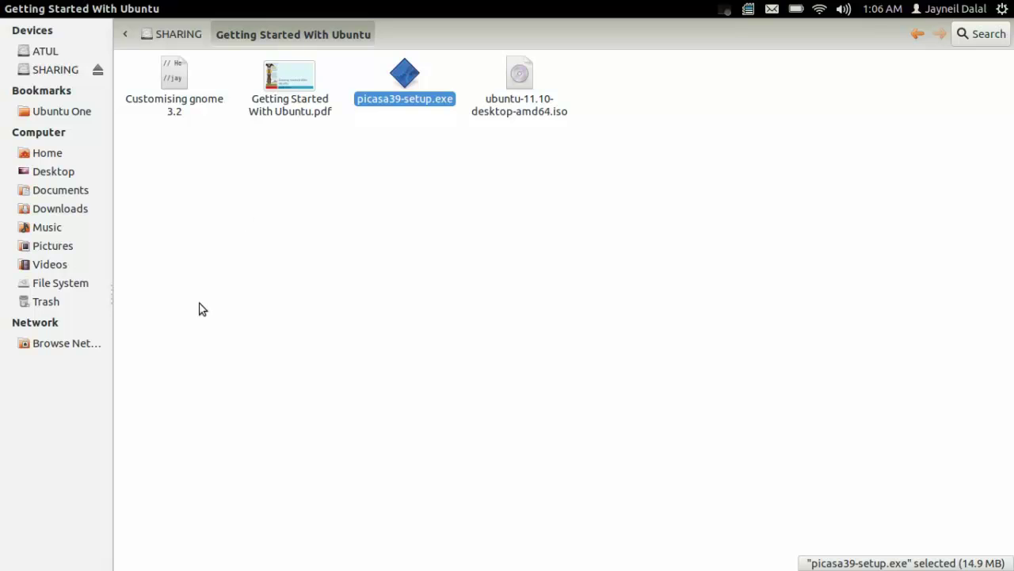
key("super")
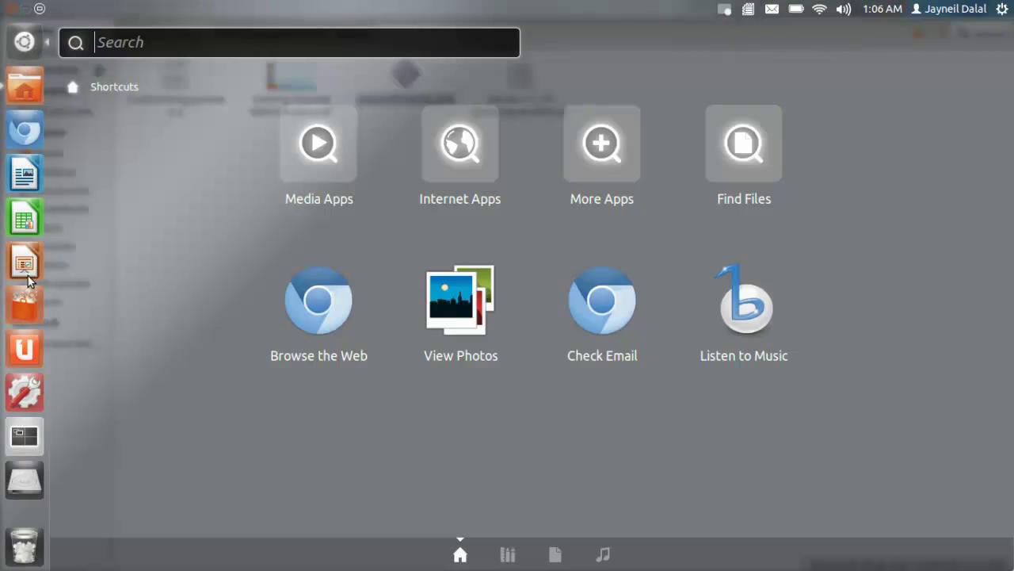
- Search Ubuntu Software Center for 'wine' and check the wine1.3 and Winetricks entries
key("super")
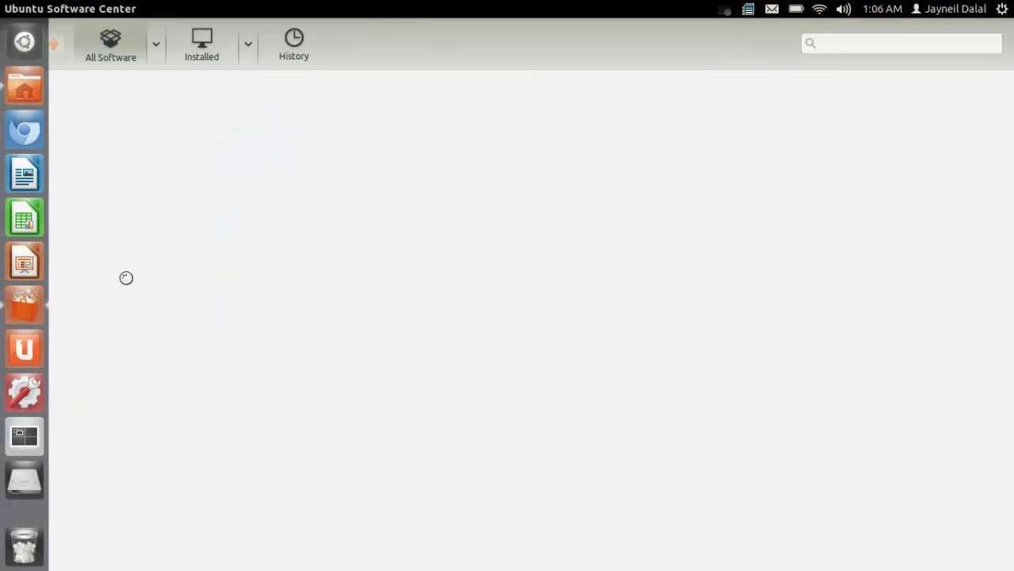
left_click(838, 43)
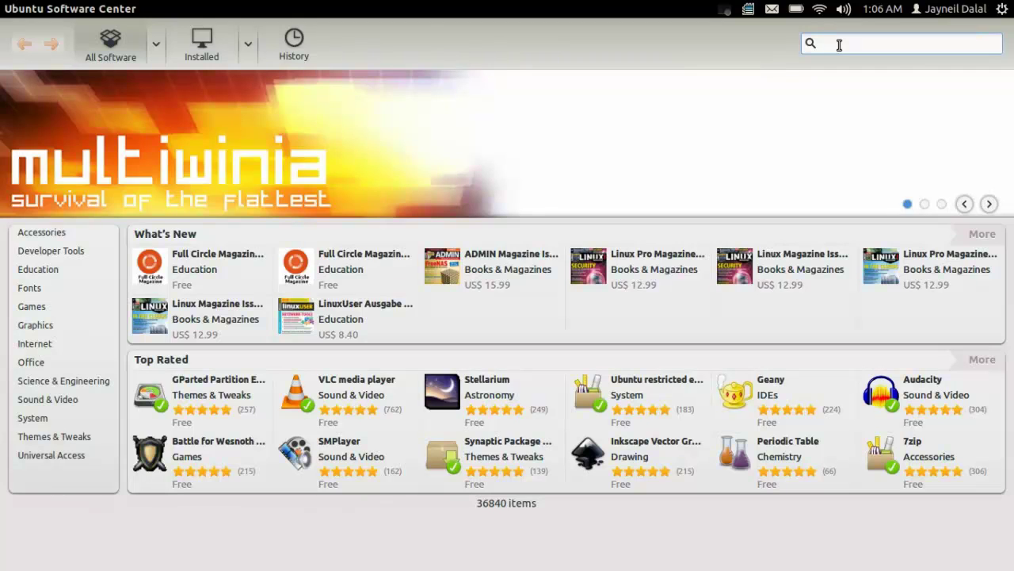
type("wine")
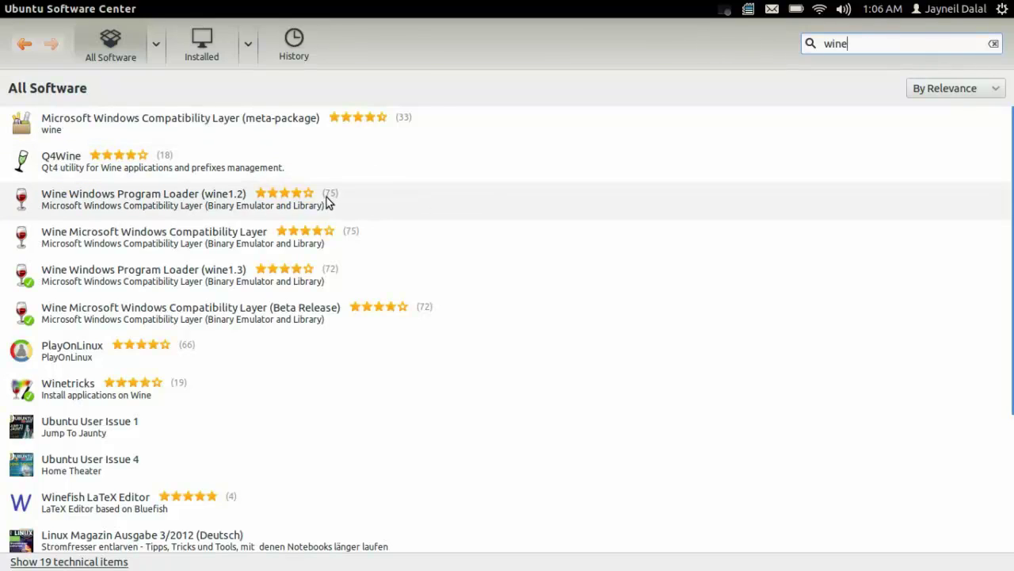
left_click(290, 274)
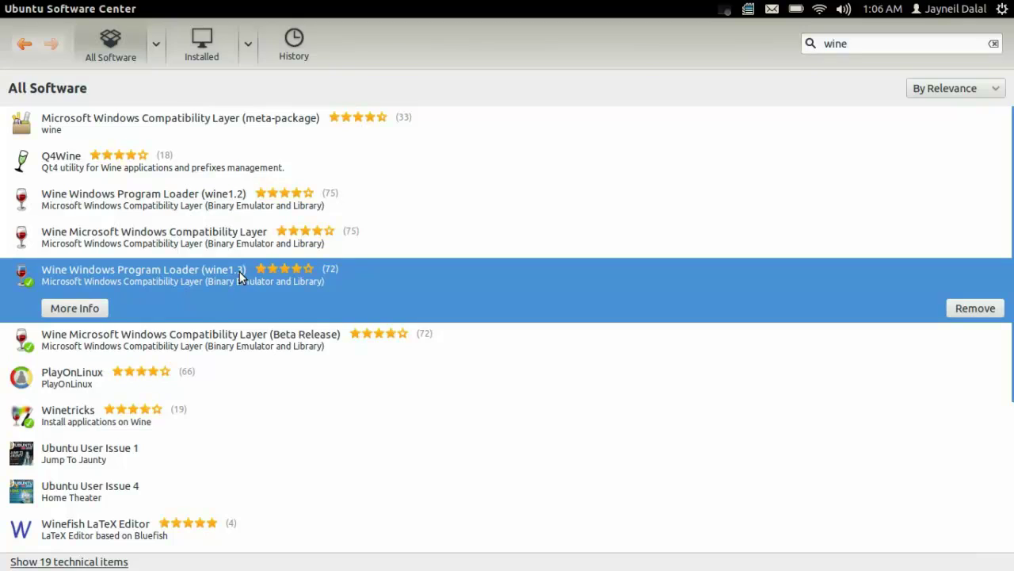
left_click(93, 424)
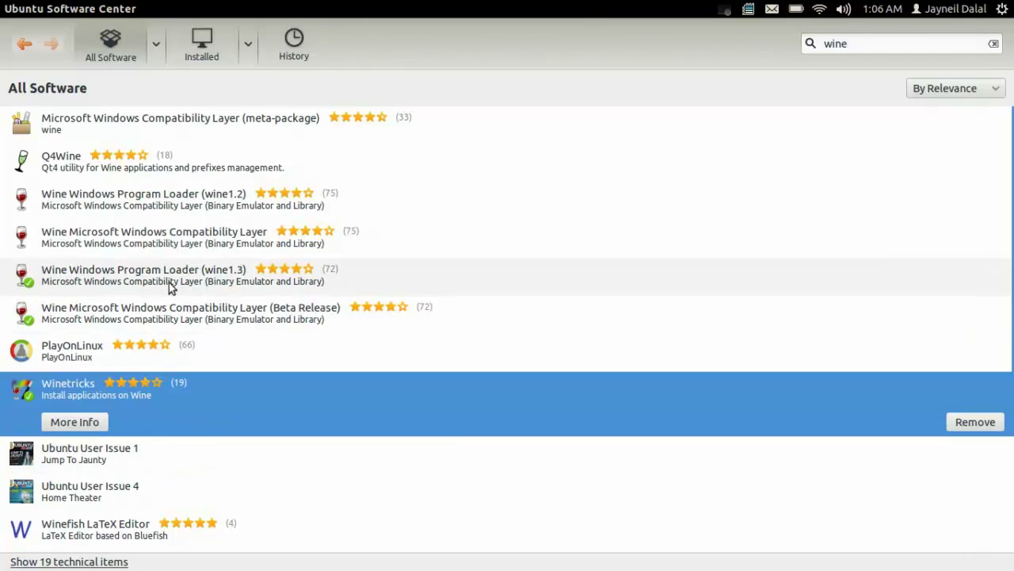
left_click(169, 284)
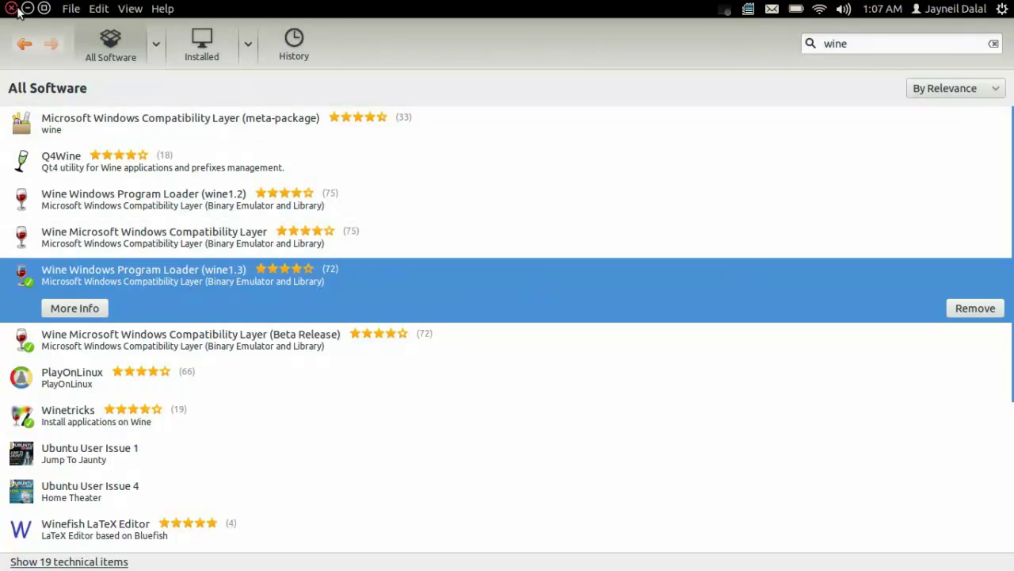
- Close Software Center and run picasa39-setup.exe with Wine Windows Program Loader
left_click(12, 10)
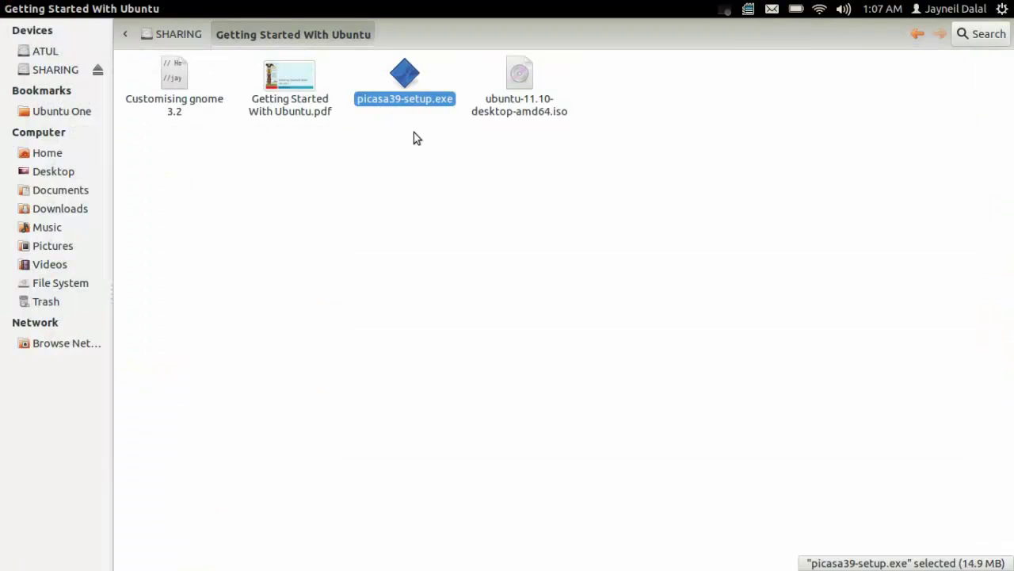
right_click(406, 75)
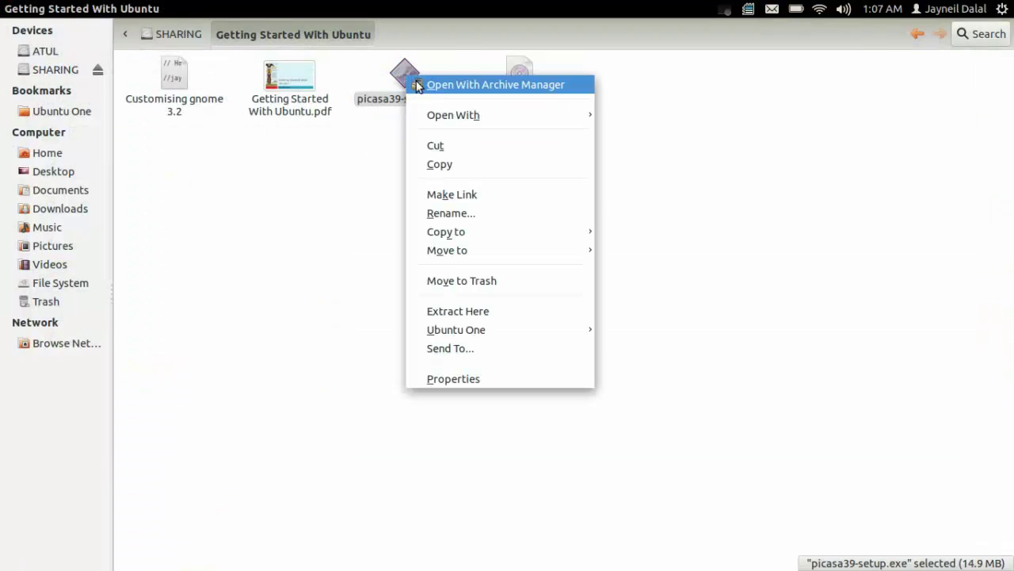
mouse_move(584, 118)
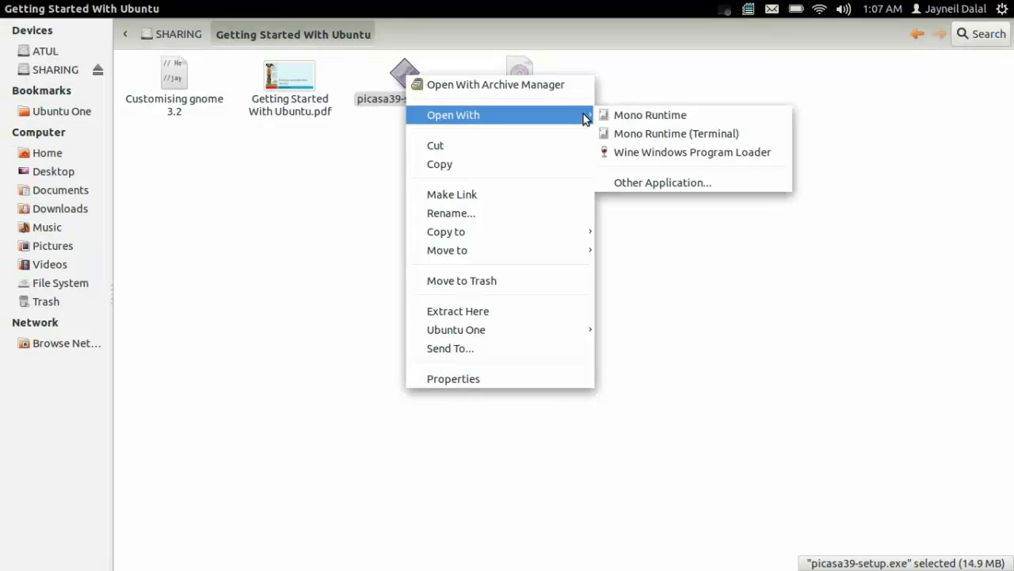
left_click(663, 155)
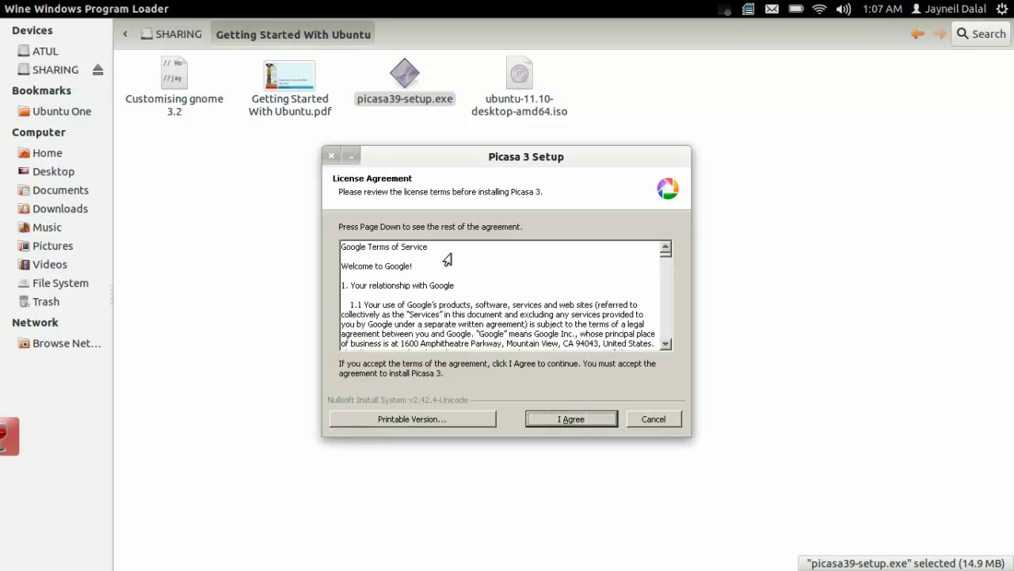
- Install Picasa 3 without the Quick Launch shortcut or anonymous usage stats
left_click(571, 420)
left_click(571, 420)
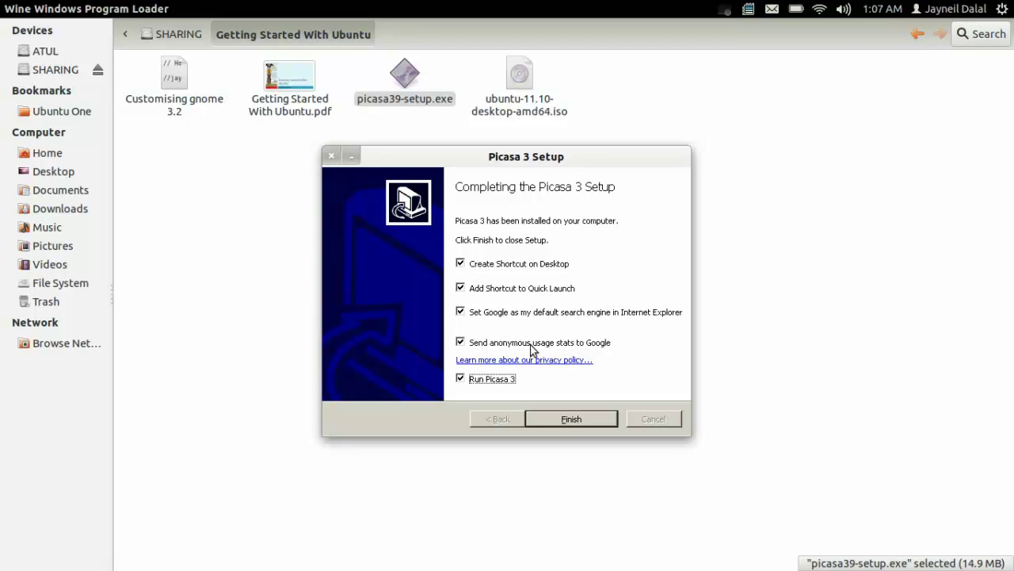
left_click(460, 289)
left_click(460, 341)
left_click(546, 412)
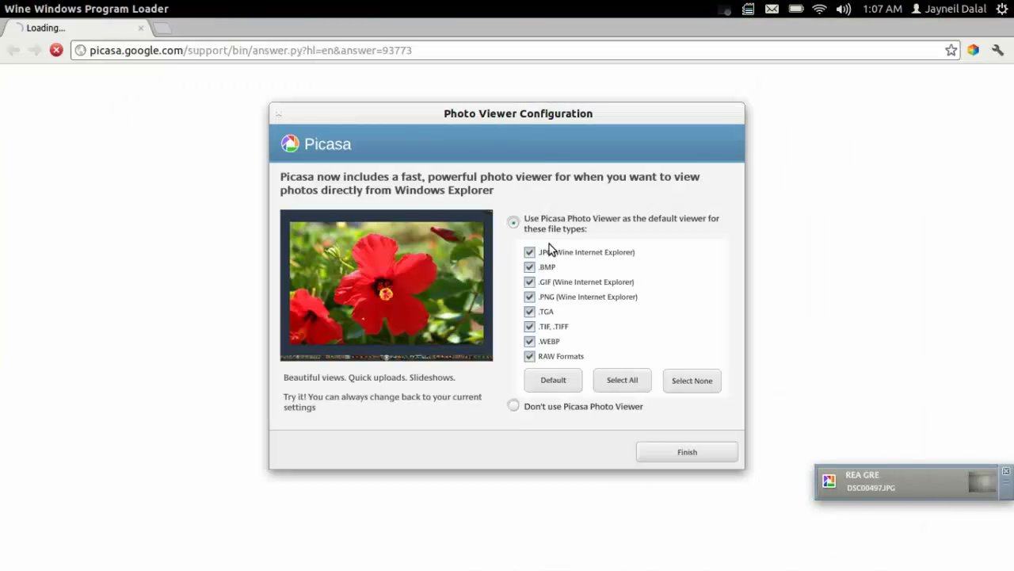
- Finish the photo viewer setup, close the help page, and launch Picasa 3 from the launcher
left_click(673, 457)
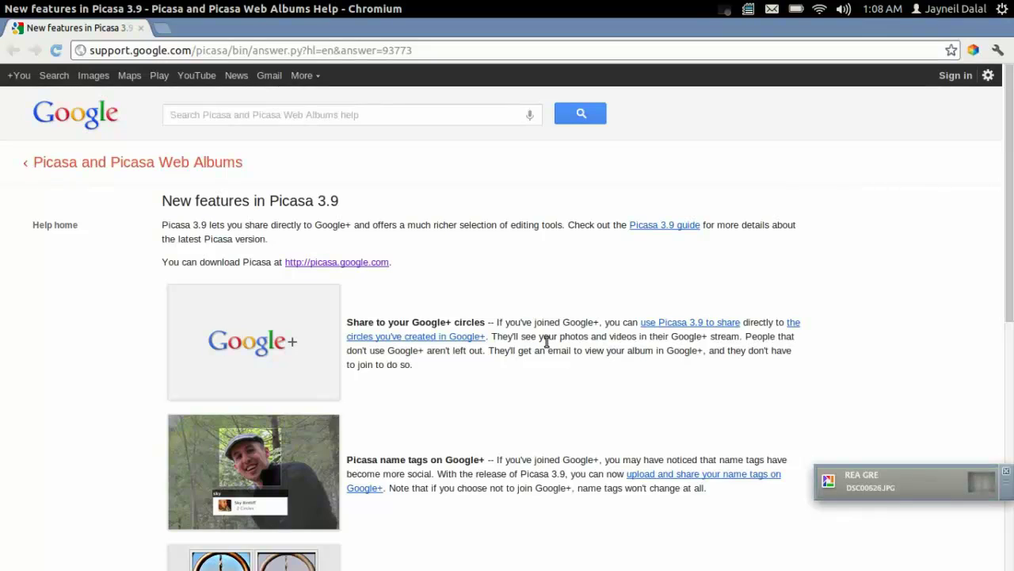
left_click(10, 8)
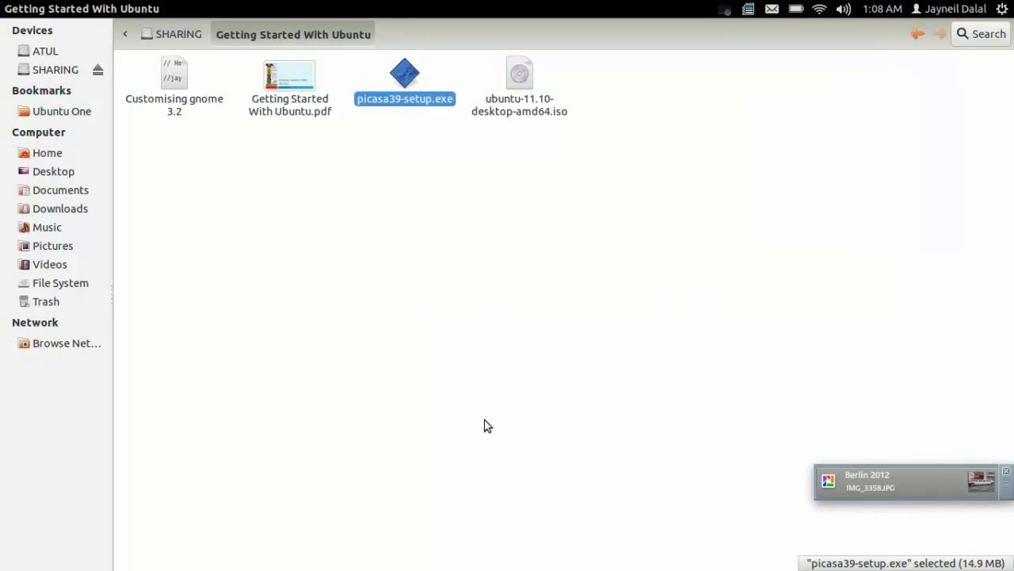
key("super")
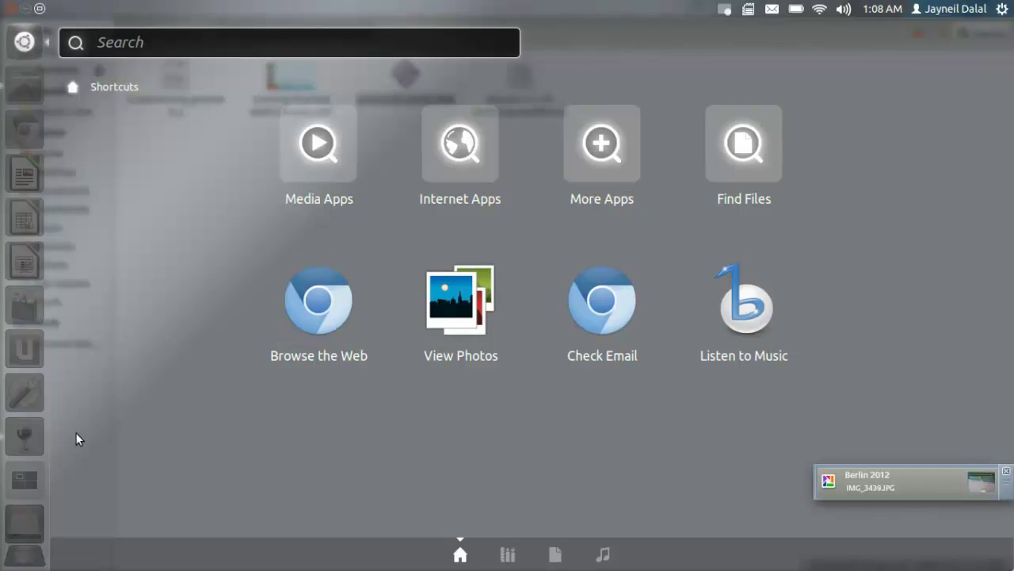
key("super")
mouse_move(2, 481)
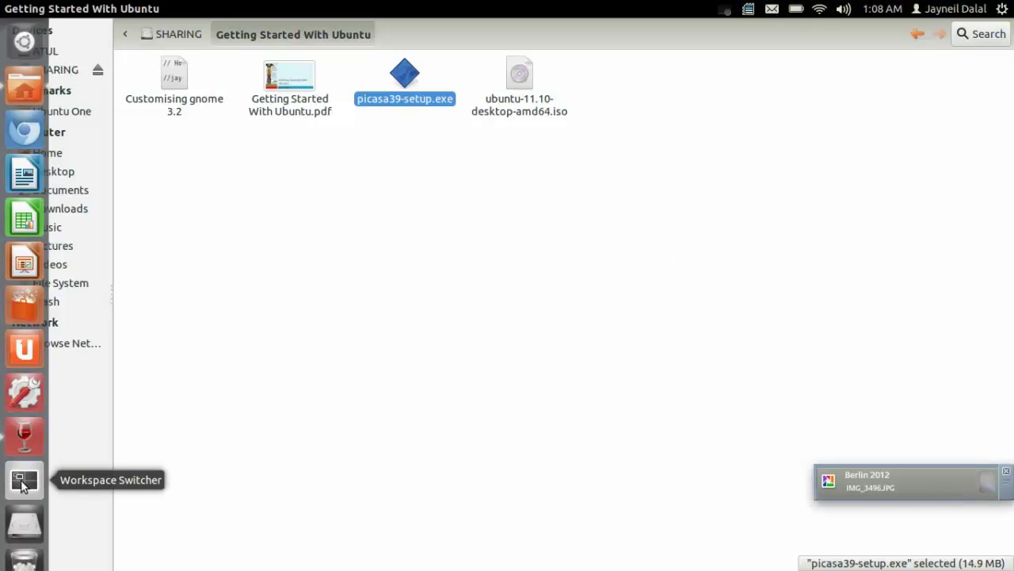
left_click(22, 432)
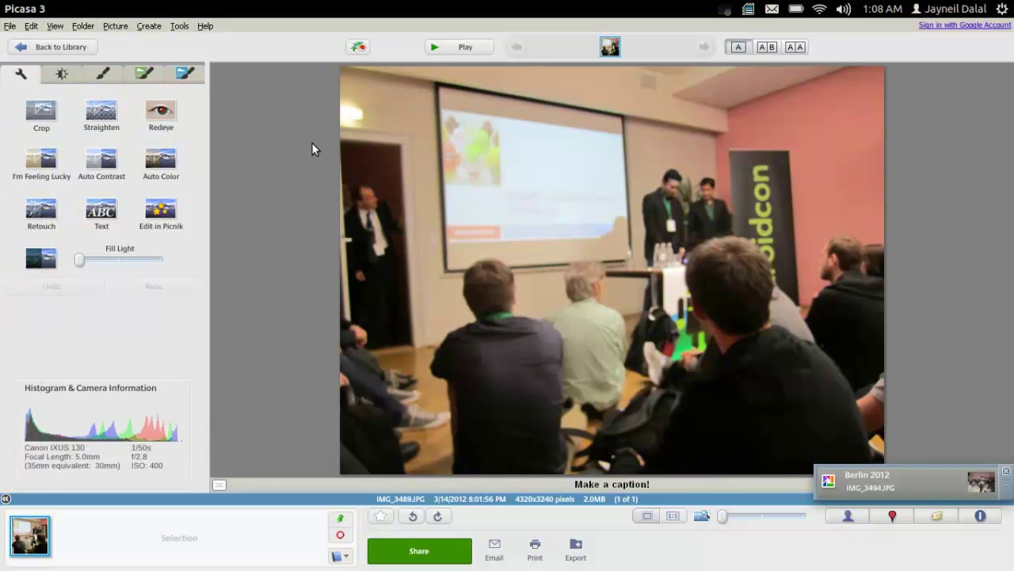
- Browse Picasa's menus, return to the photo library, and close Picasa
left_click(176, 27)
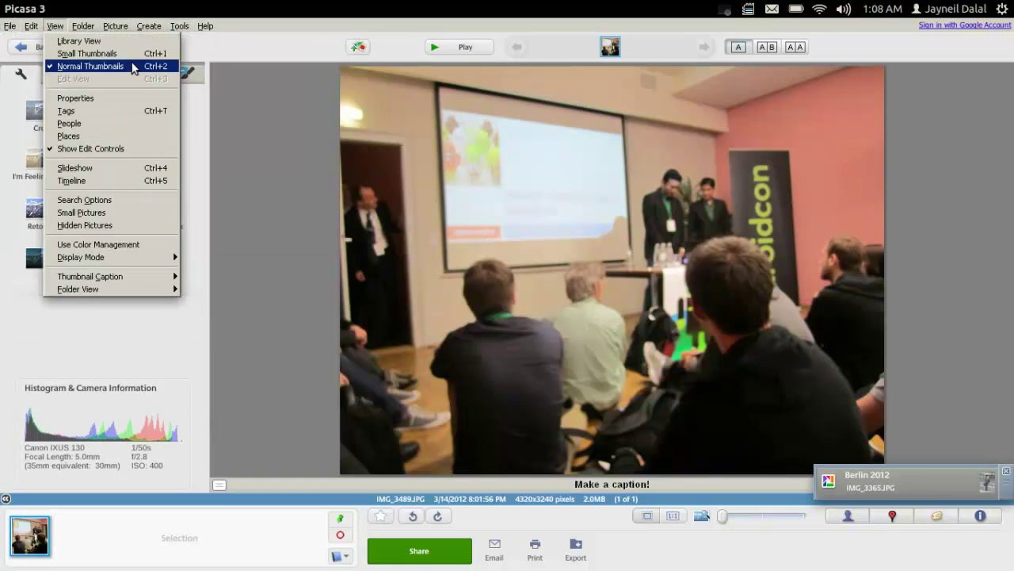
left_click(306, 153)
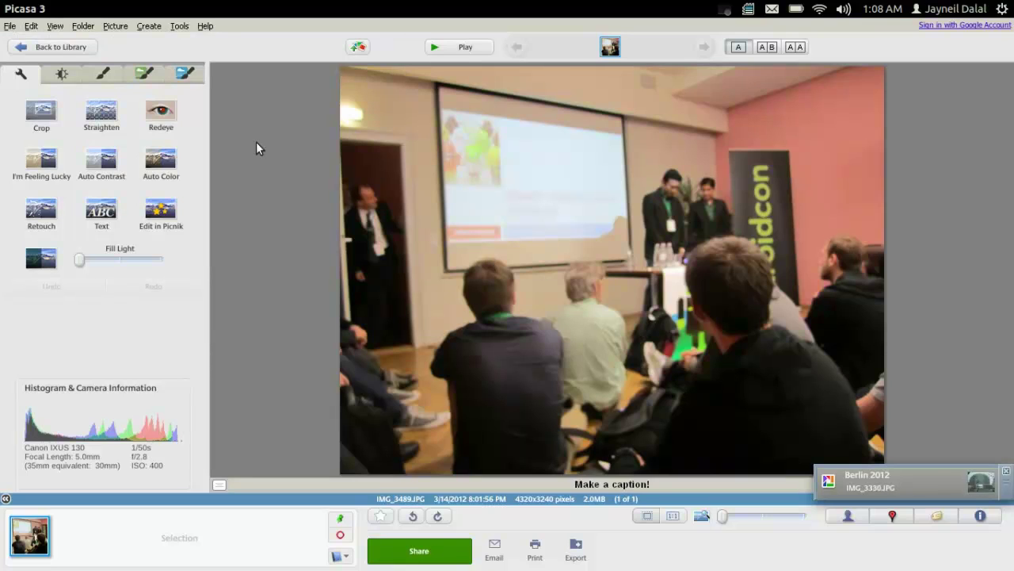
mouse_move(12, 11)
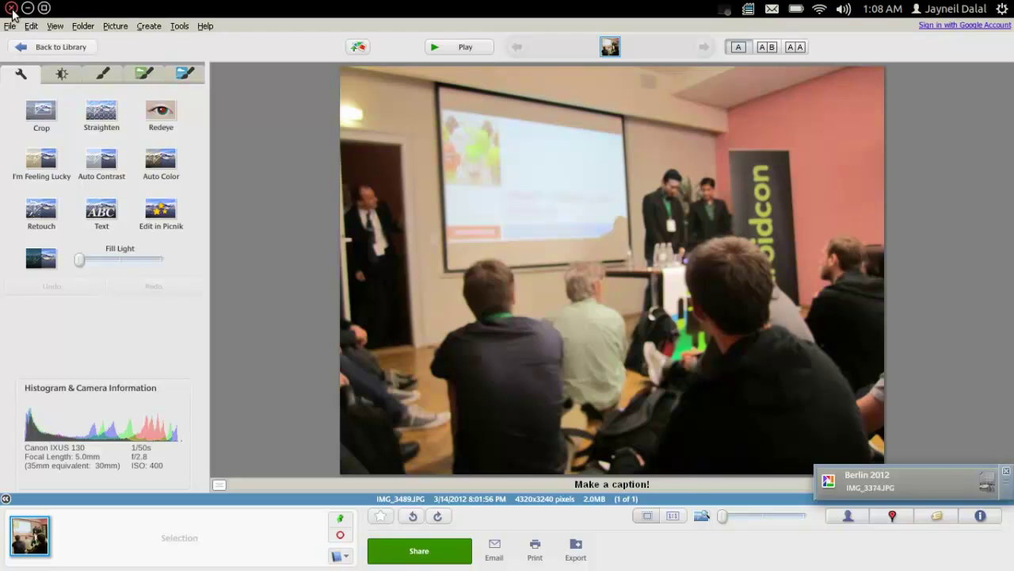
left_click(12, 11)
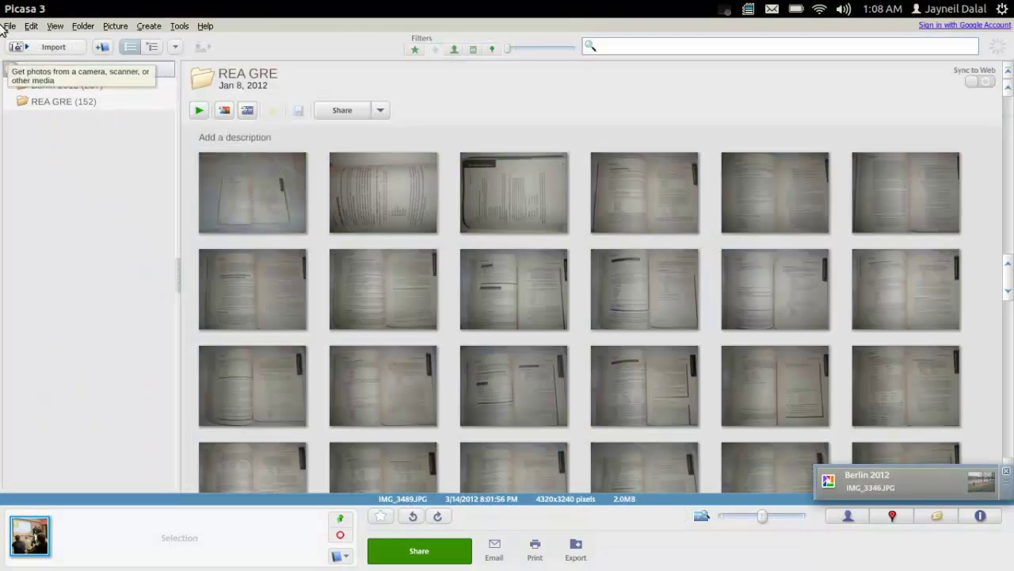
left_click(11, 8)
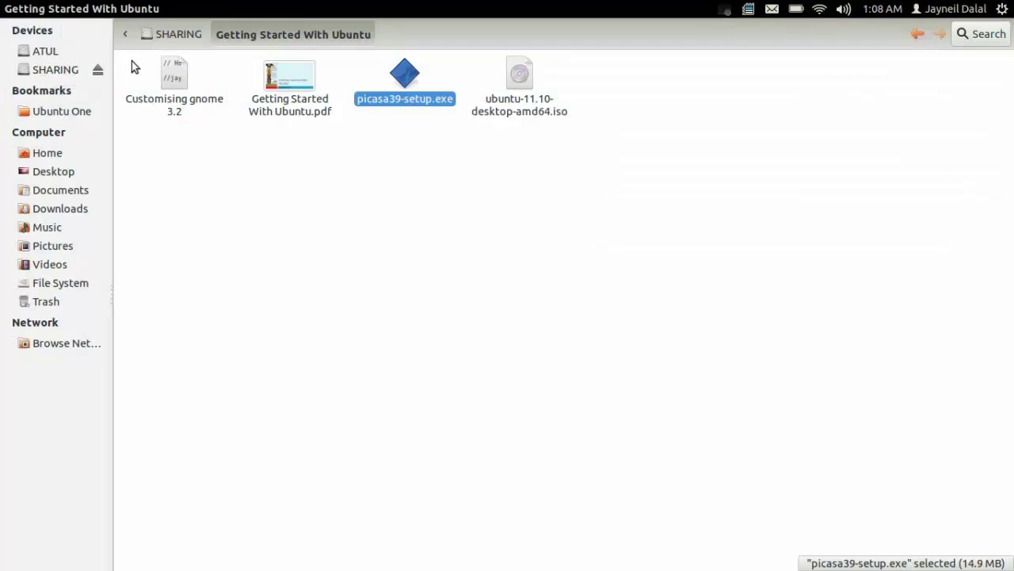
- Search the Dash for 'picas', then clear the search
key("super")
type("picas")
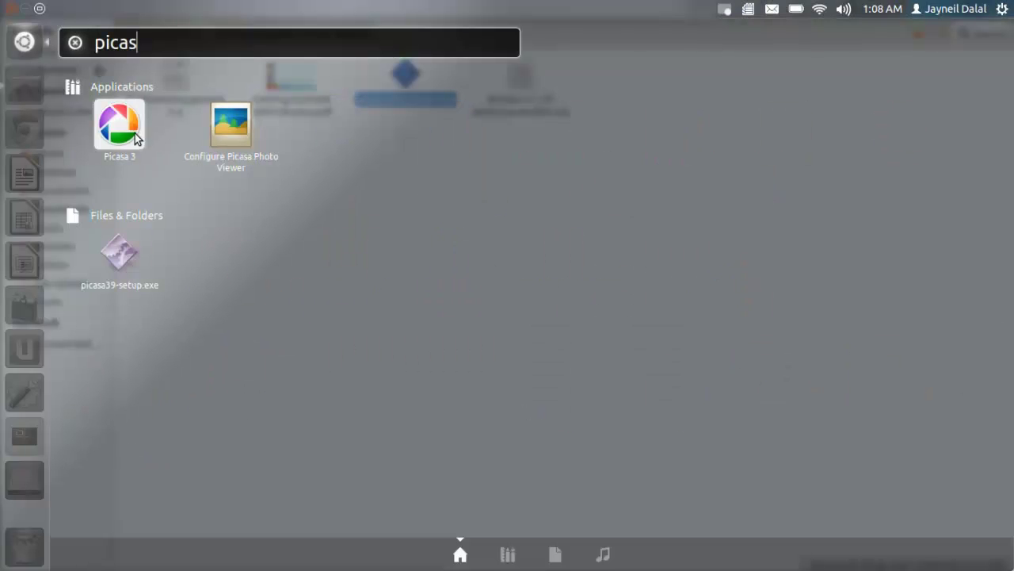
key("Escape")
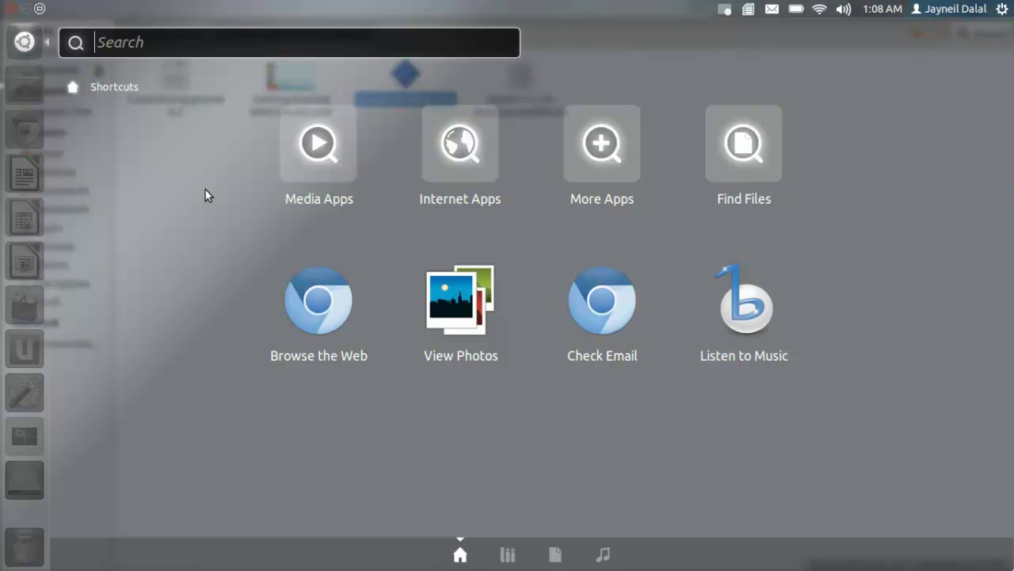
- Launch Uninstall Wine Software via a 'uni' search, select Picasa 3 and confirm with OK
type("uni")
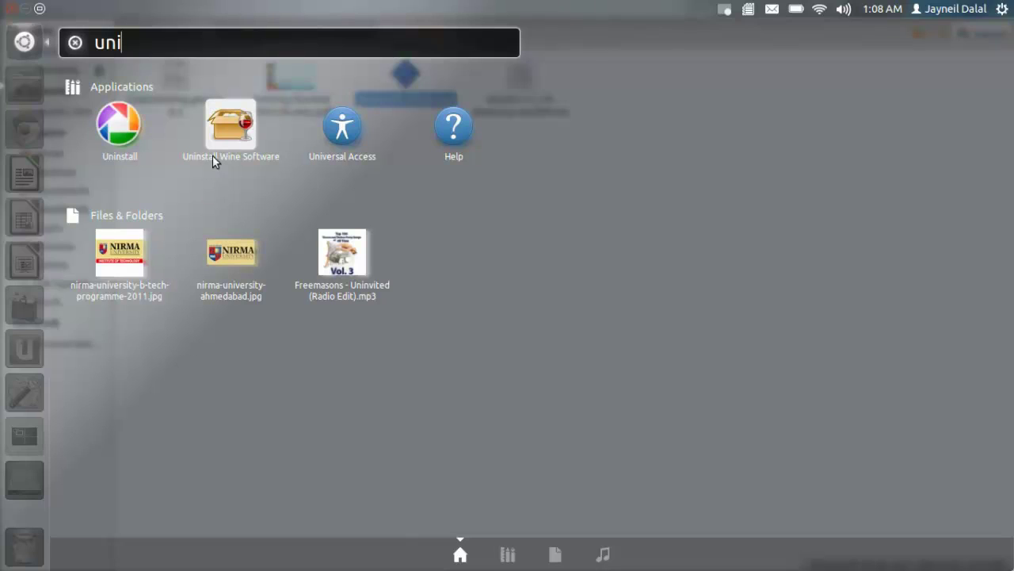
key("Escape")
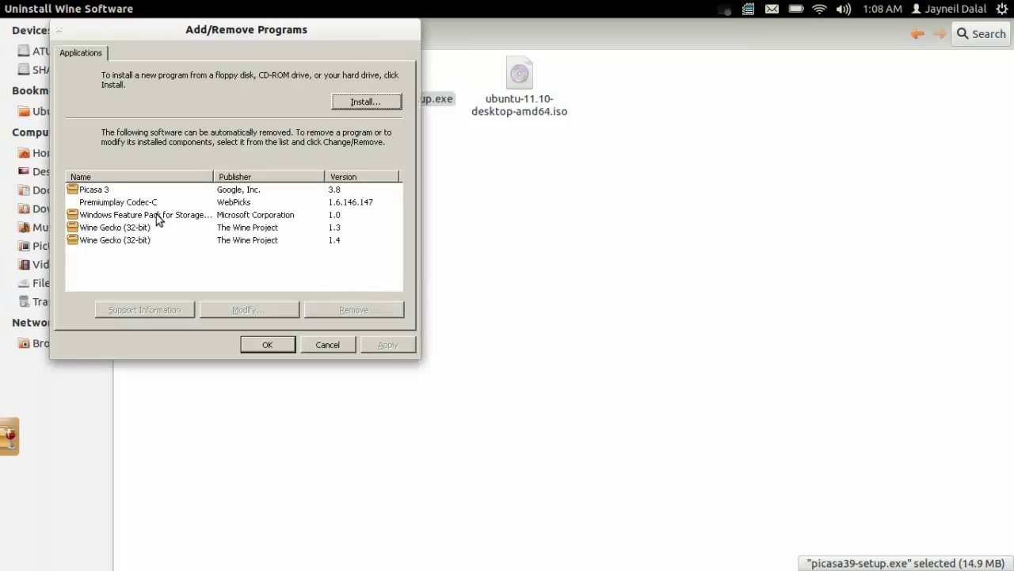
left_click(120, 191)
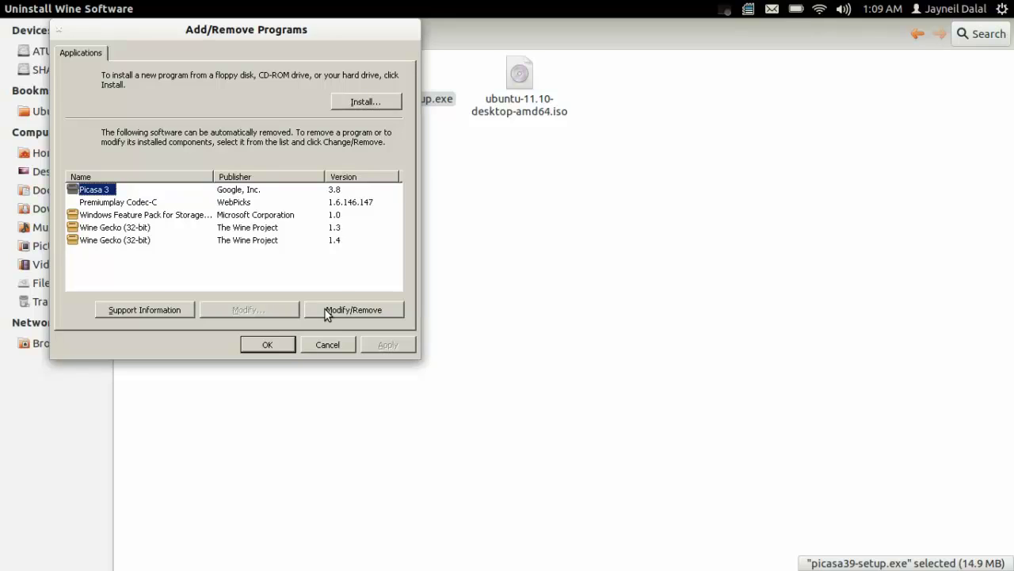
left_click(270, 345)
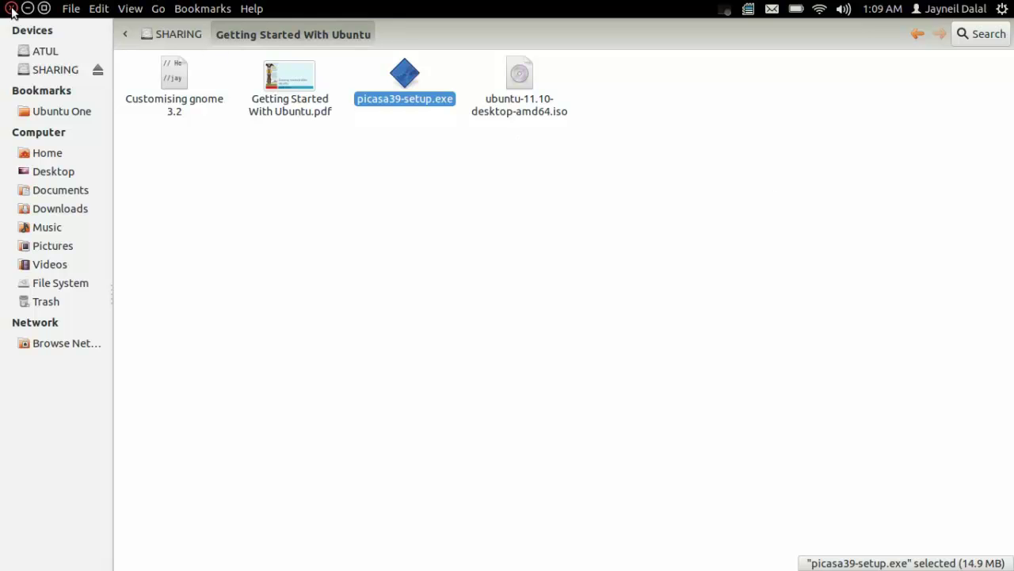
- Close Nautilus, look up GNOME Desktop Environment in Ubuntu Software Center via a 'gnome' search, then close it
left_click(11, 9)
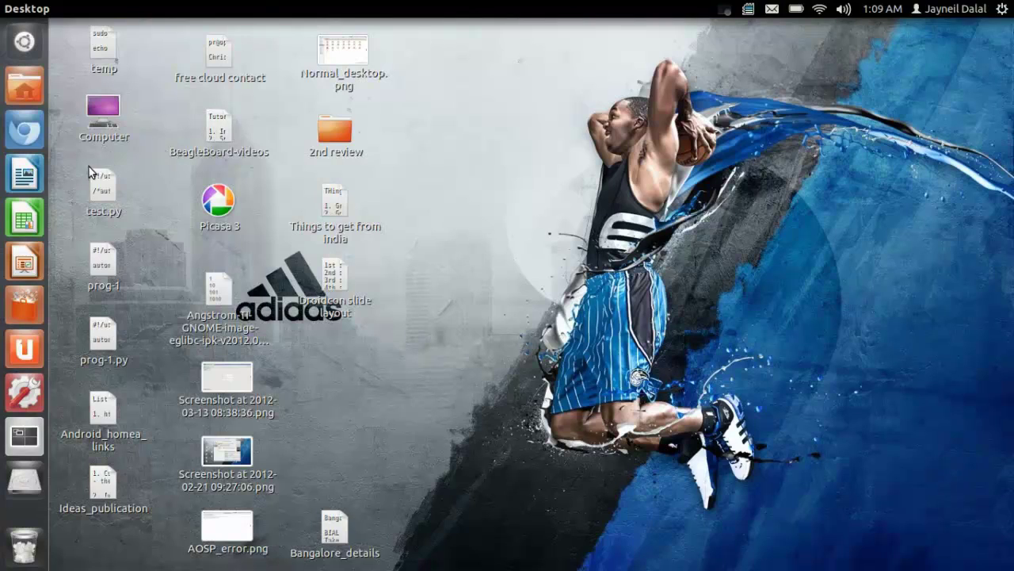
left_click(32, 300)
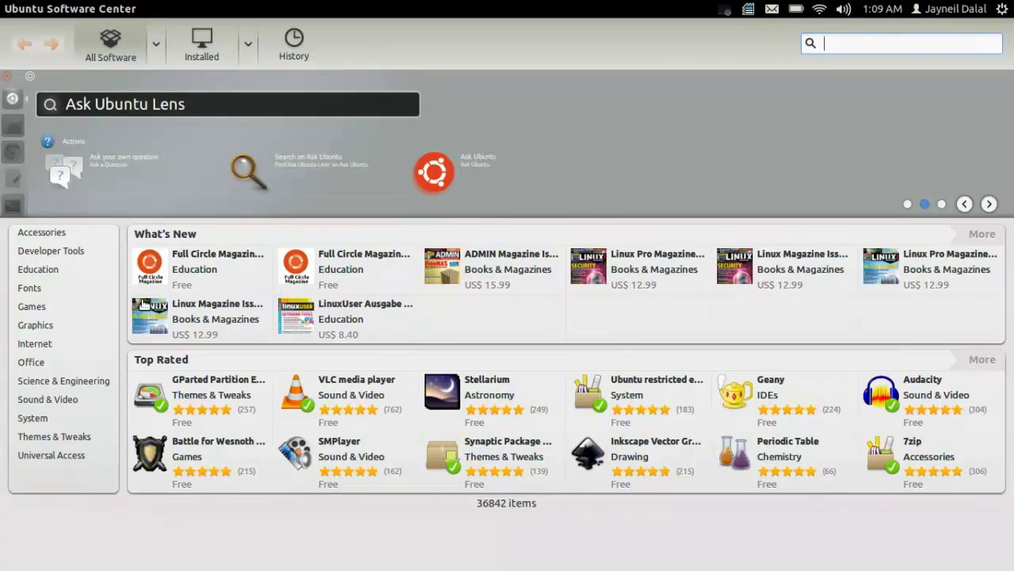
type("gnome")
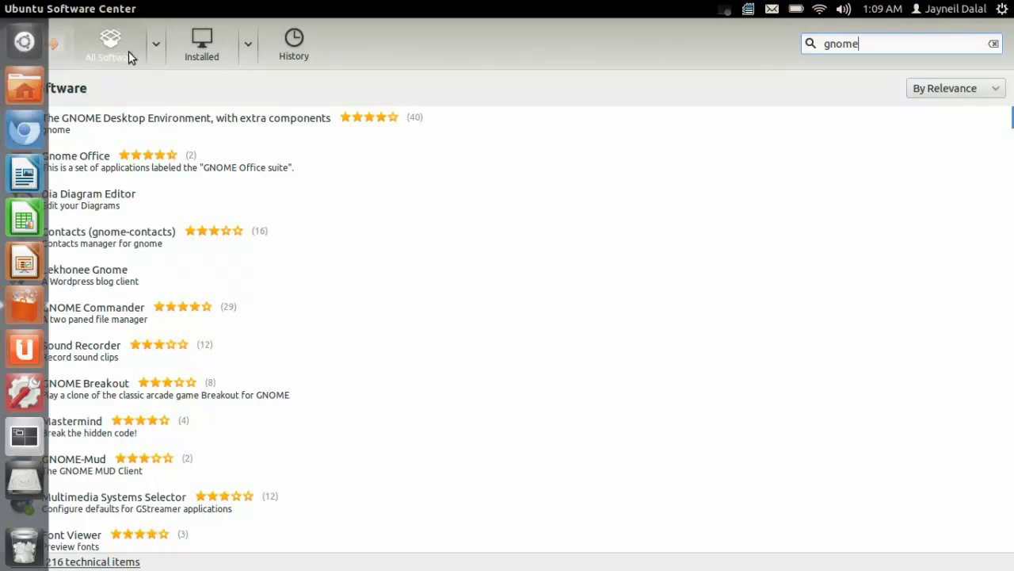
left_click(210, 124)
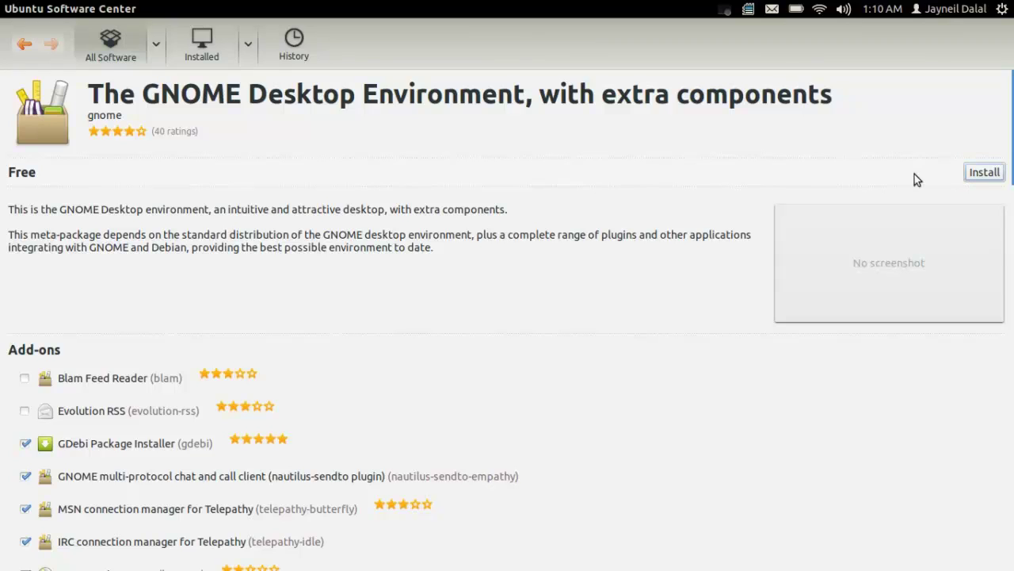
mouse_move(38, 18)
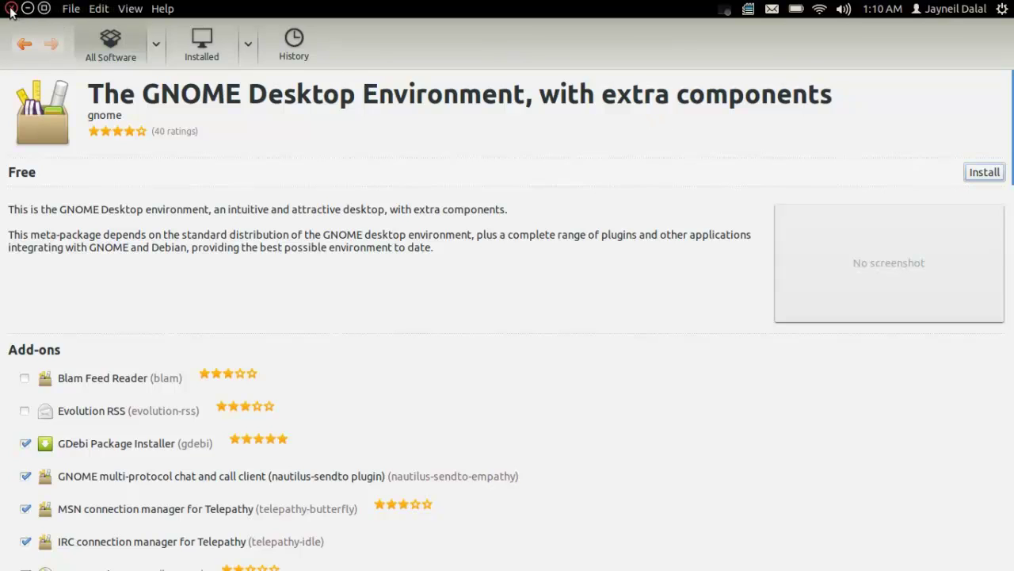
left_click(11, 10)
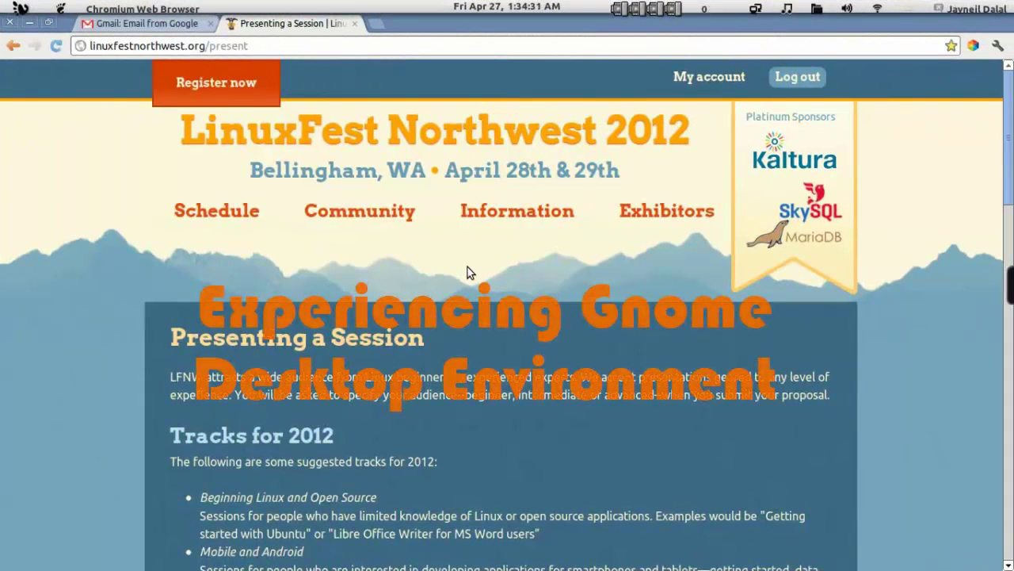
- Close the Home folder and Chromium windows from the Activities overview and return to the desktop
key("super")
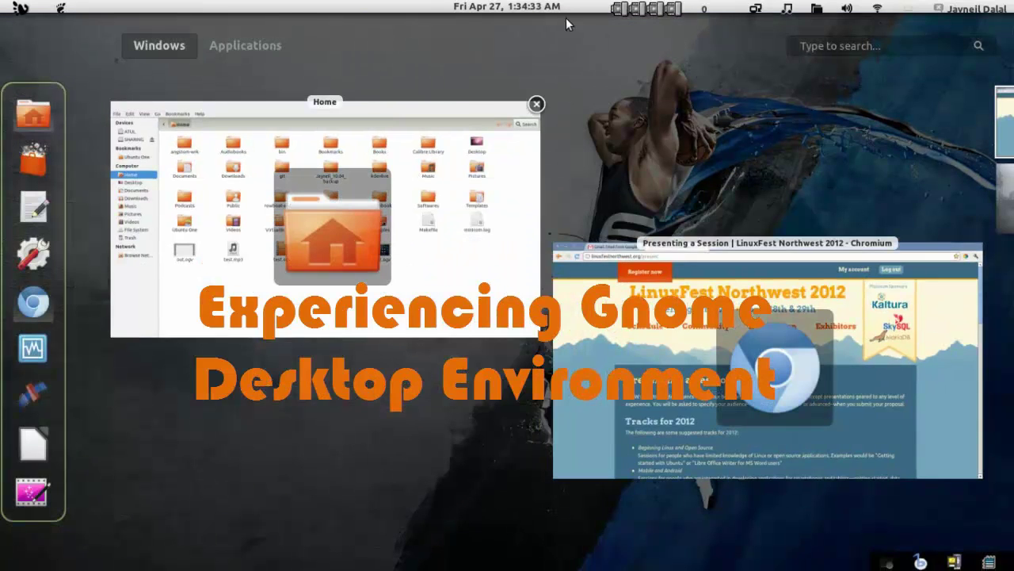
mouse_move(289, 149)
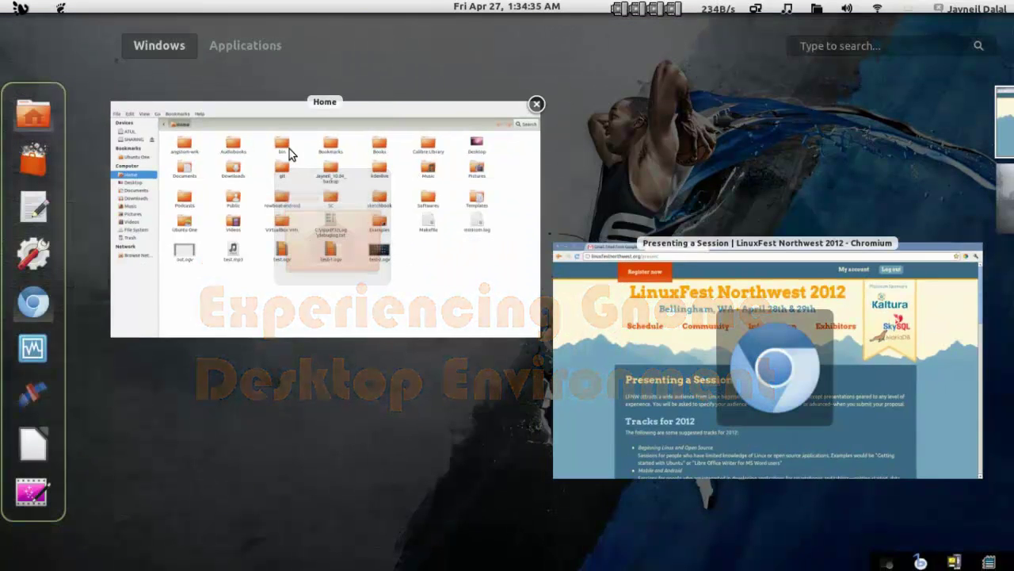
left_click(537, 104)
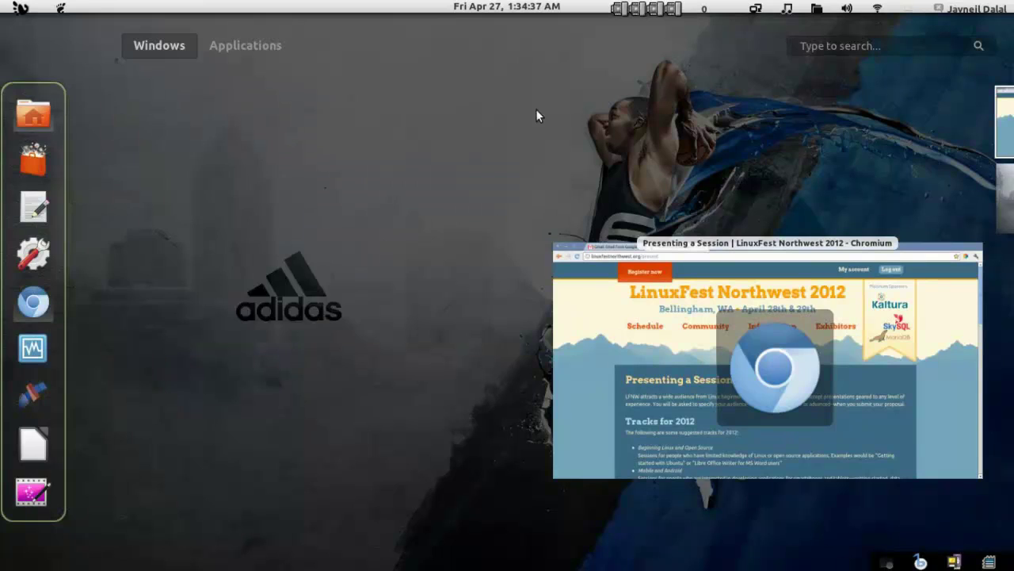
mouse_move(821, 260)
left_click(980, 245)
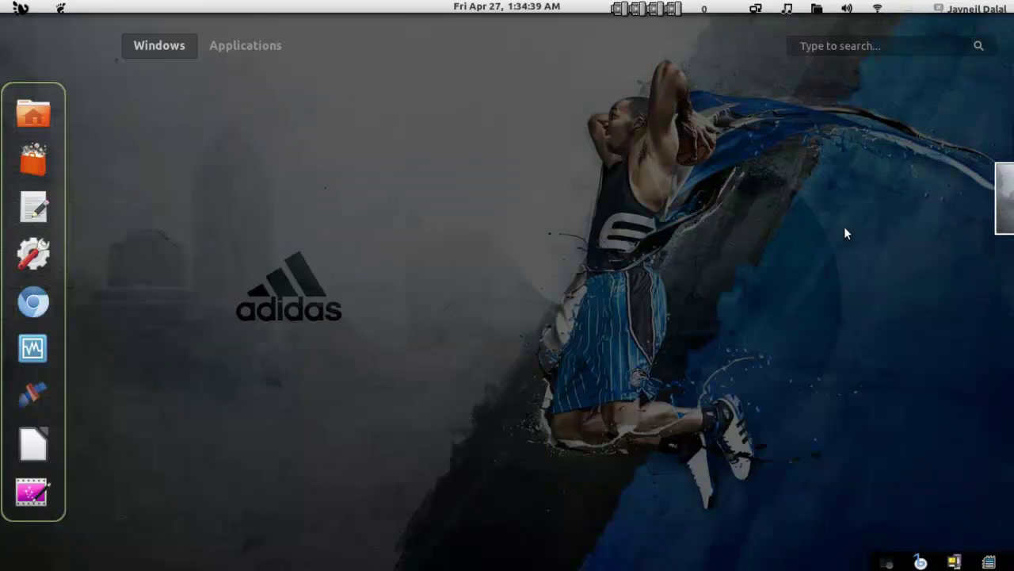
left_click(696, 248)
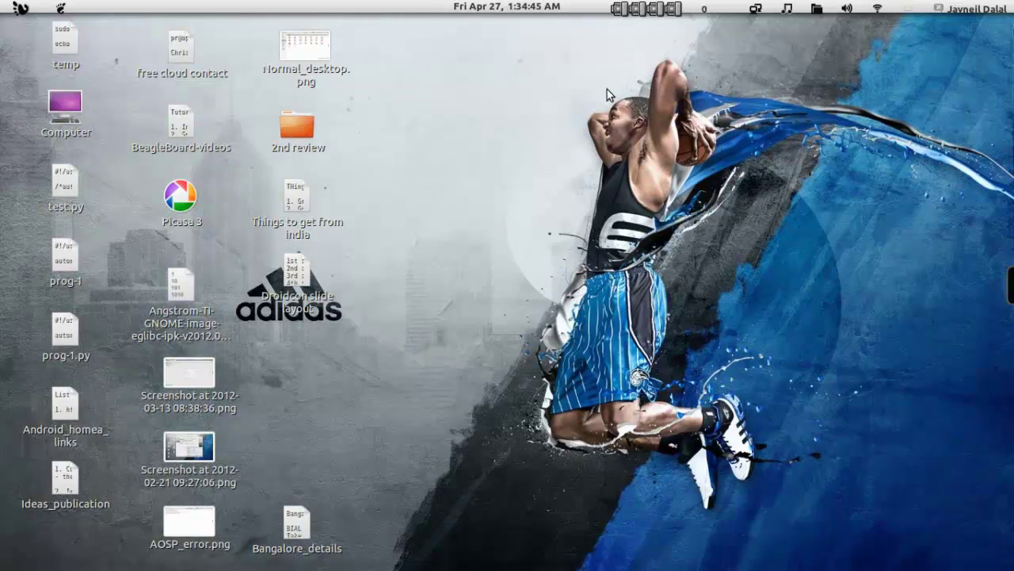
- Browse the date/calendar panel menu, then launch Ubuntu Software Center from the dash
left_click(529, 5)
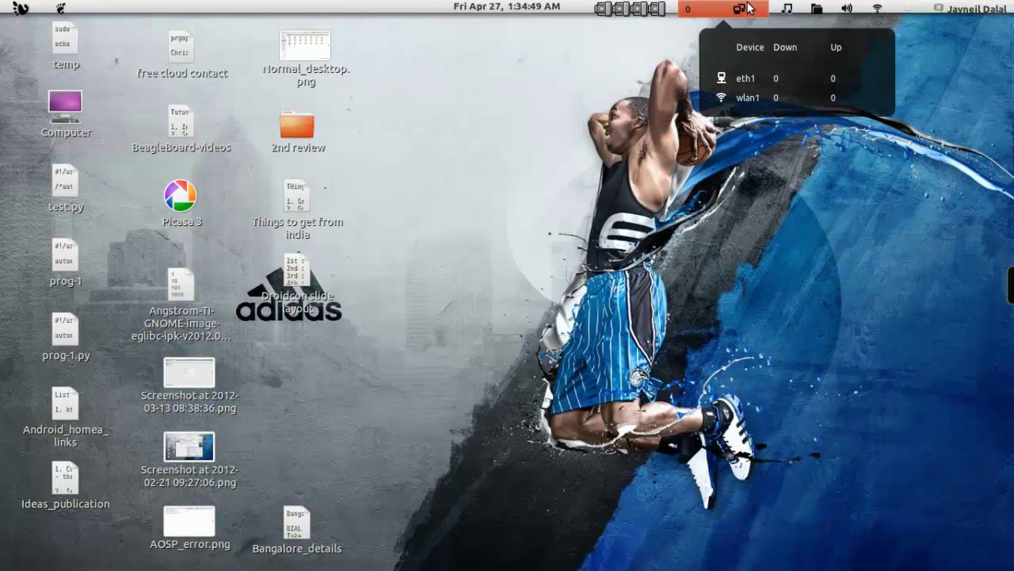
mouse_move(781, 9)
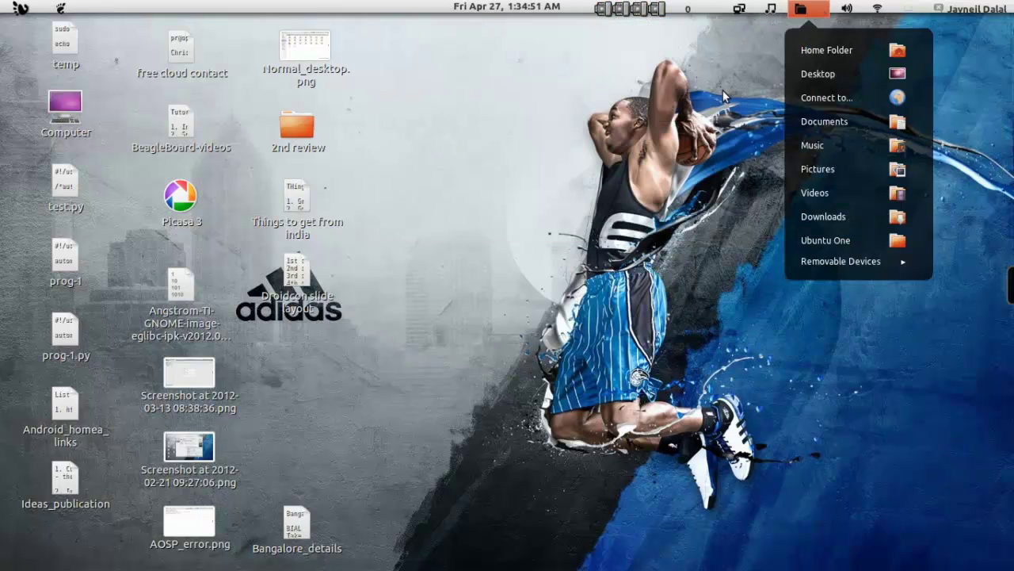
left_click(648, 214)
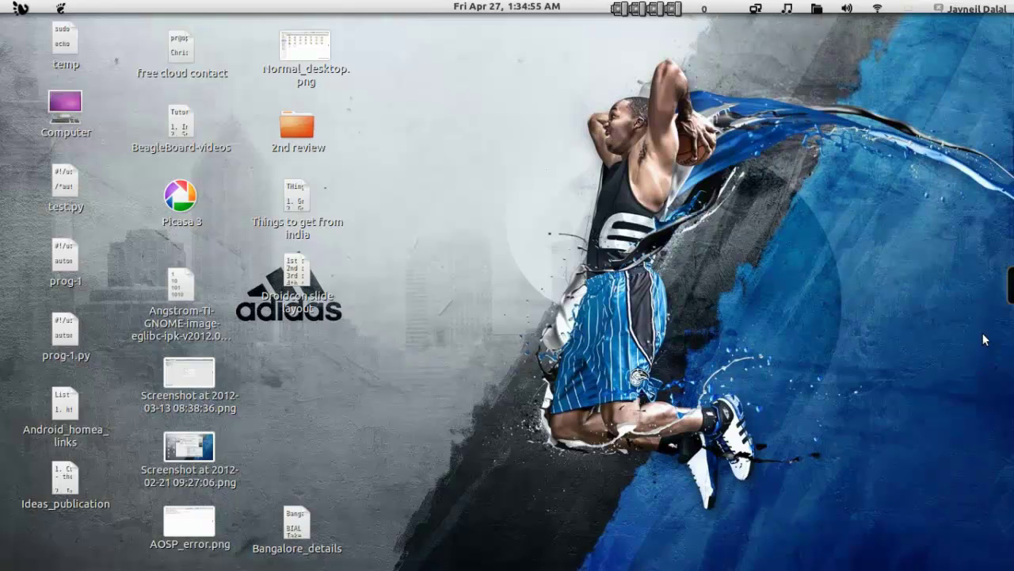
key("super")
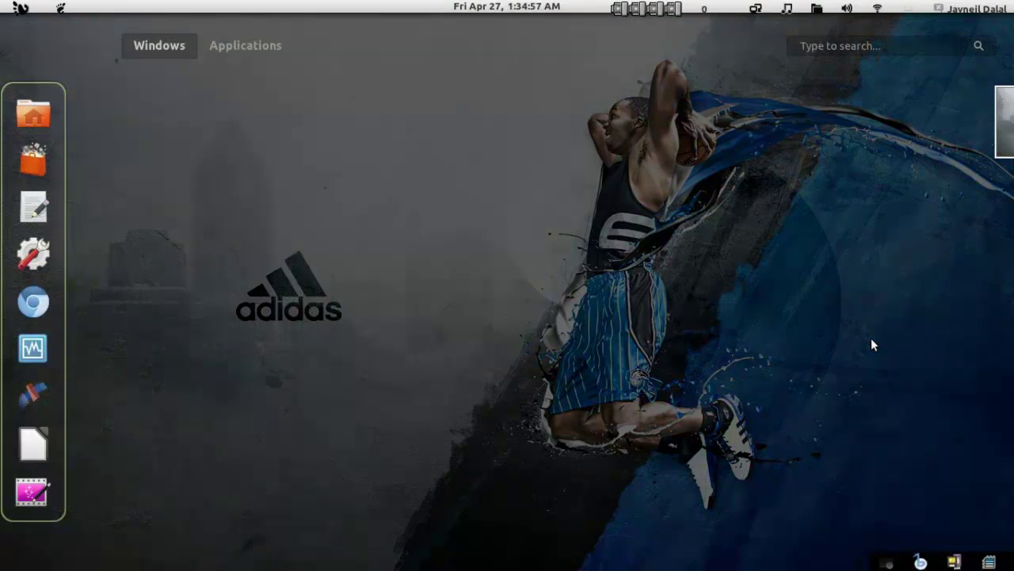
left_click(33, 160)
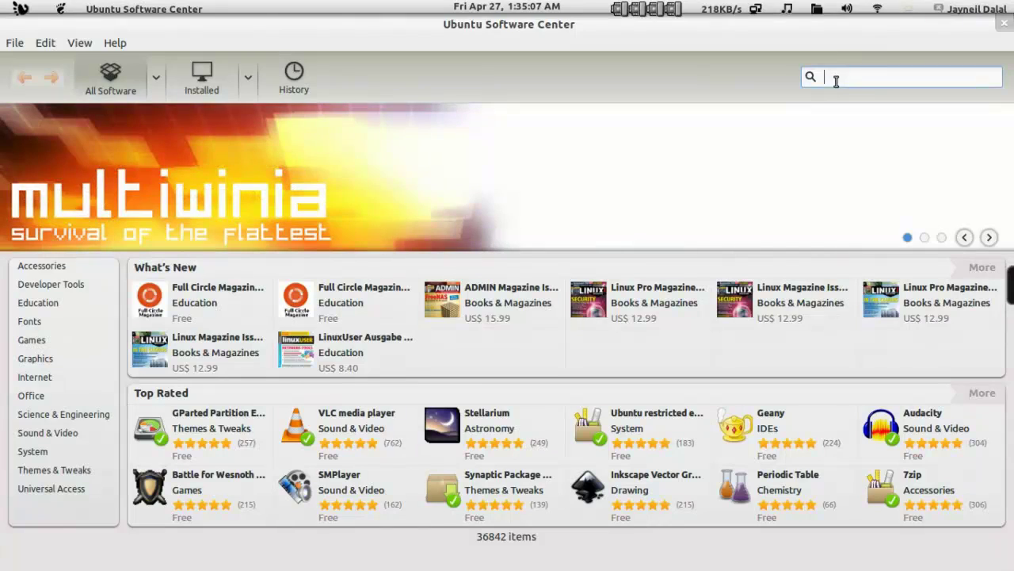
left_click(835, 80)
type("tweak")
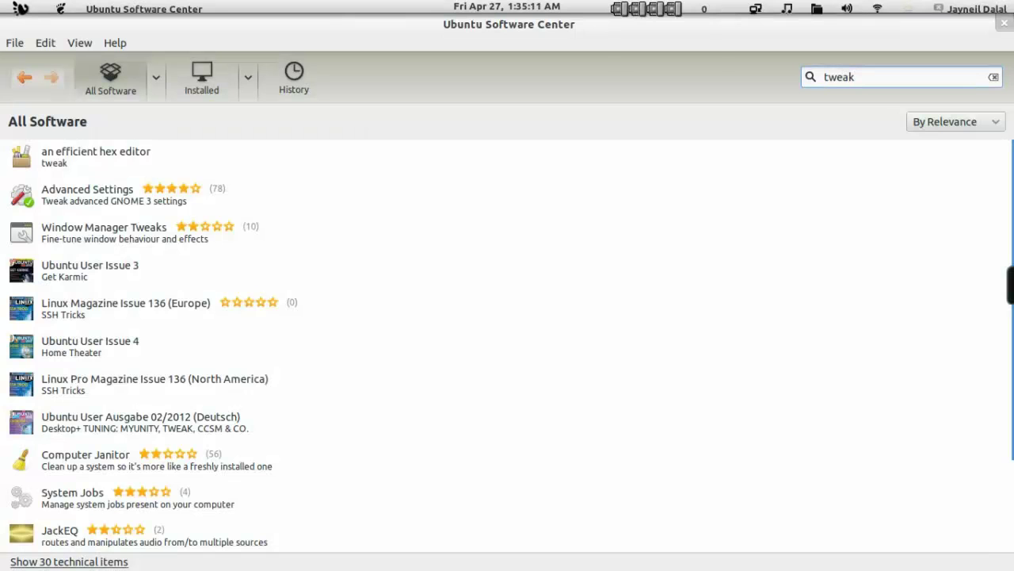
left_click(204, 195)
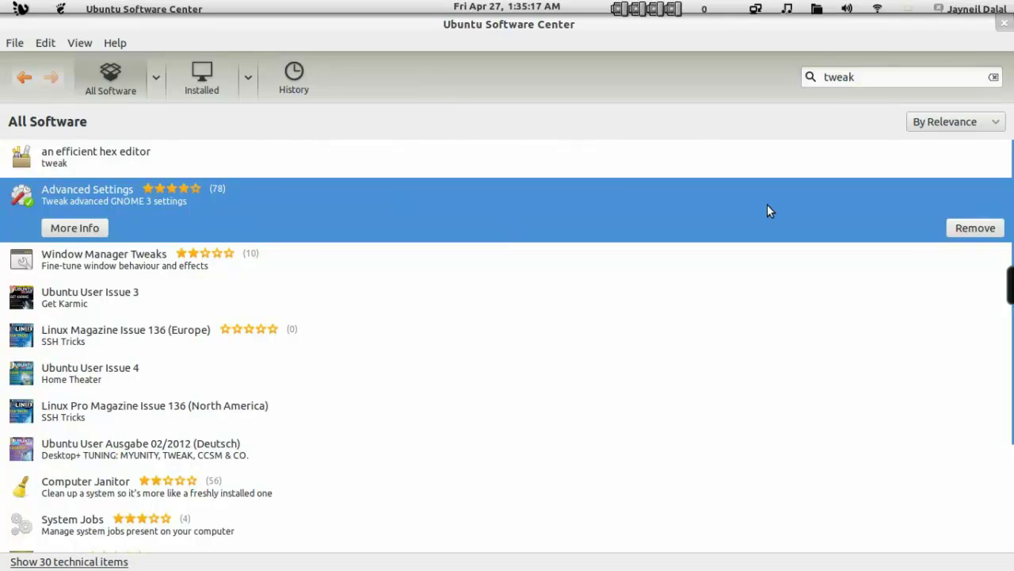
left_click(1002, 23)
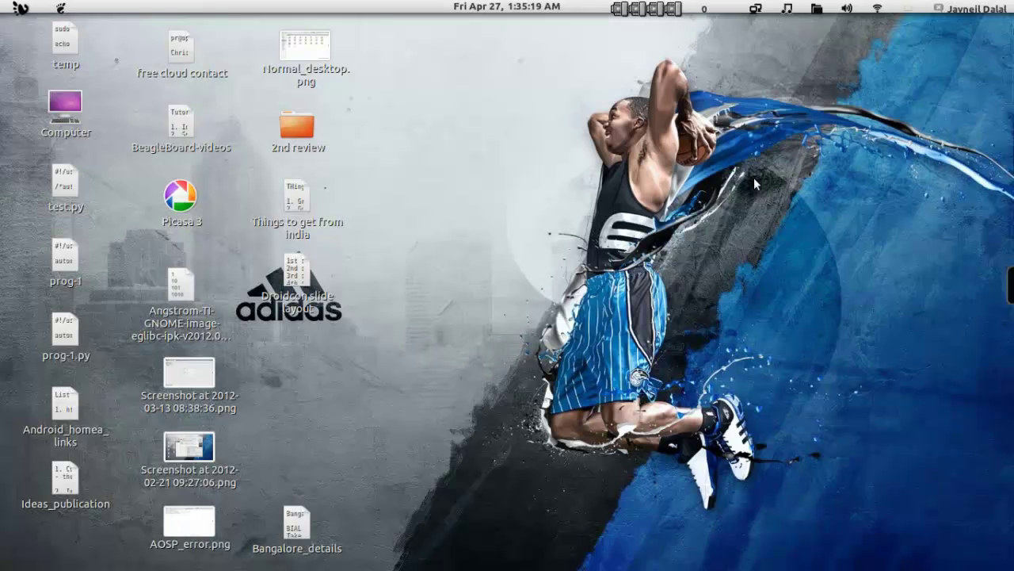
- Launch Advanced Settings via a 'twe' search and toggle the Computer desktop icon off and back on
key("super")
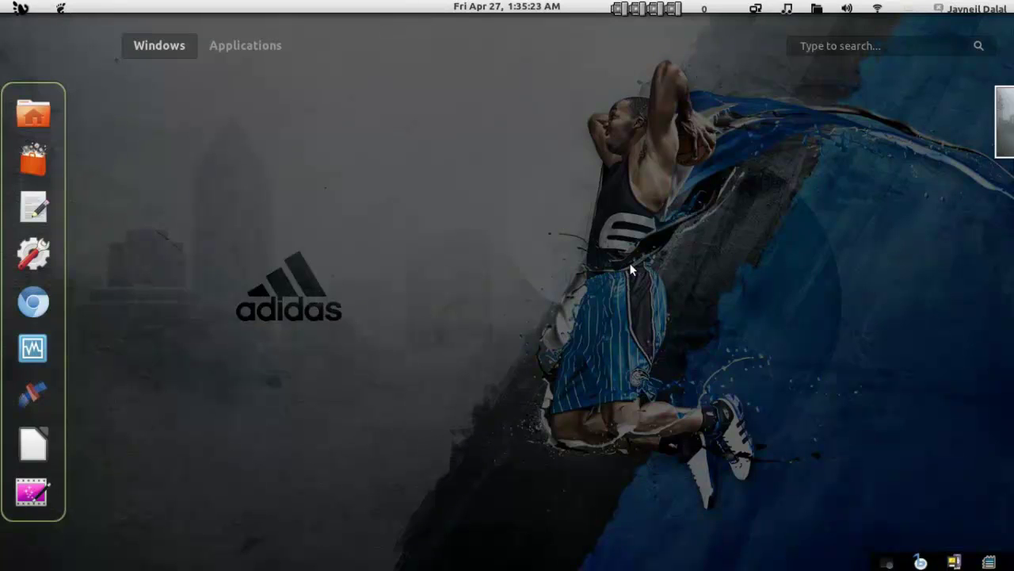
type("twe")
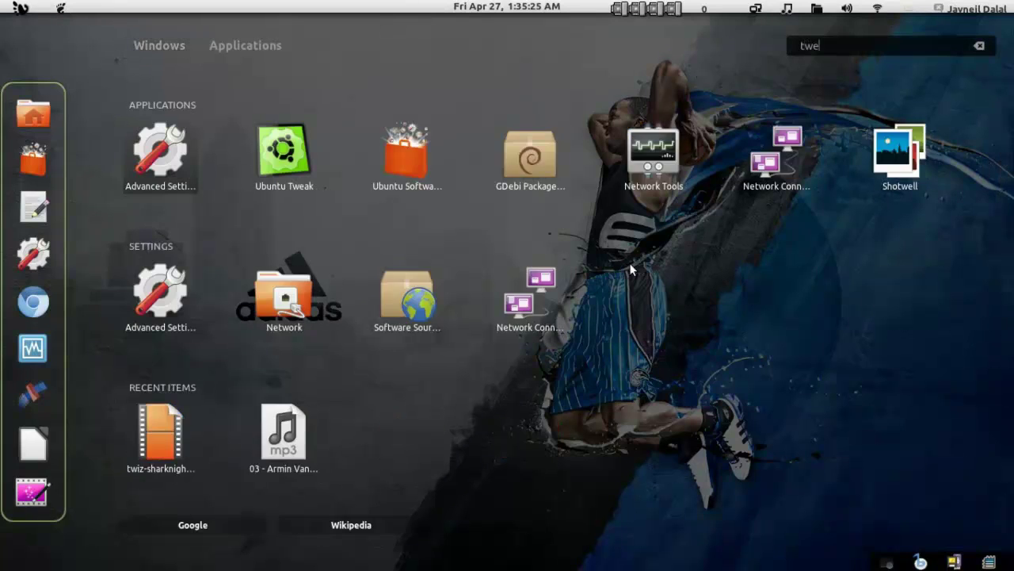
left_click(155, 150)
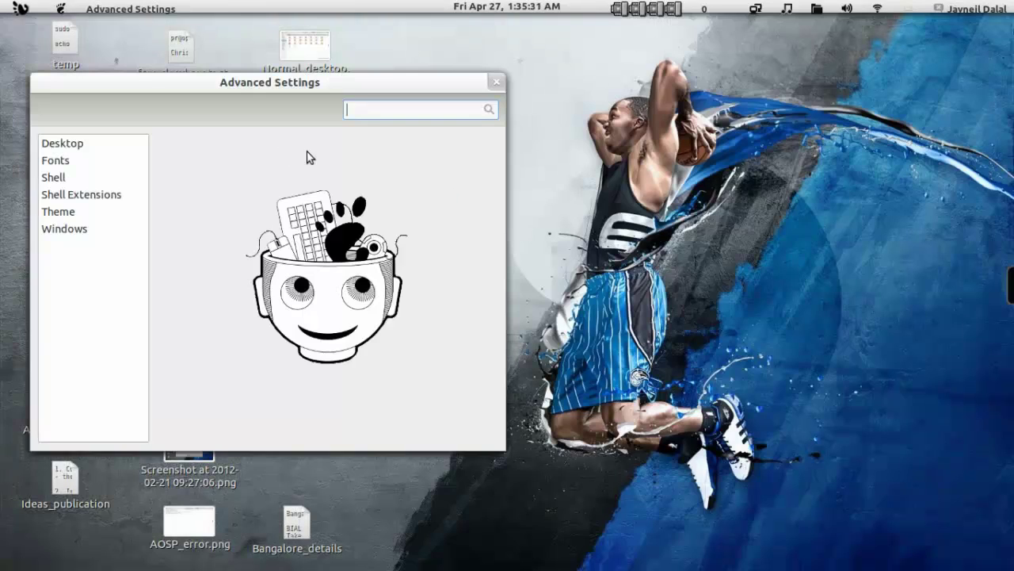
left_click(75, 146)
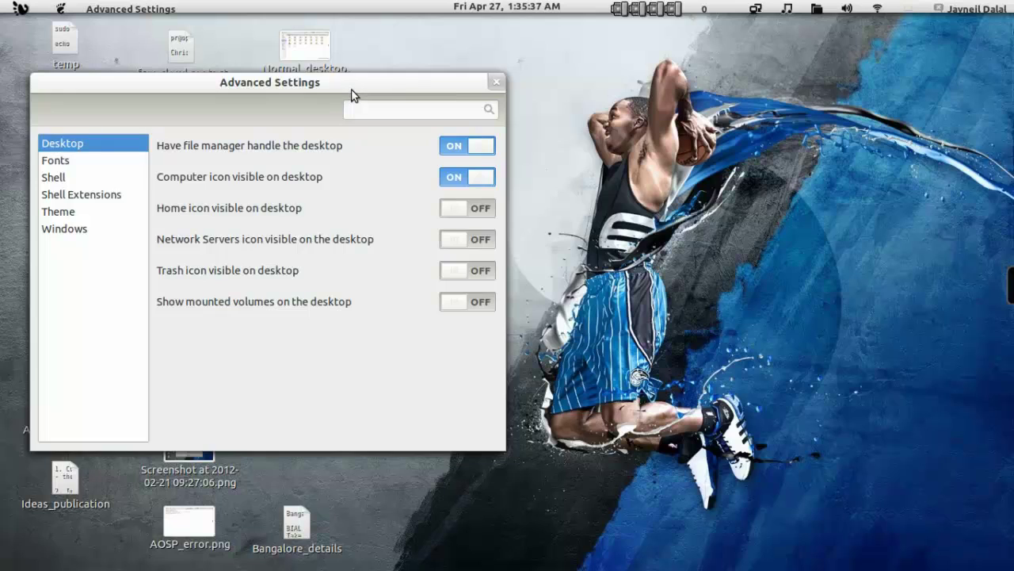
left_click_drag(351, 89, 439, 125)
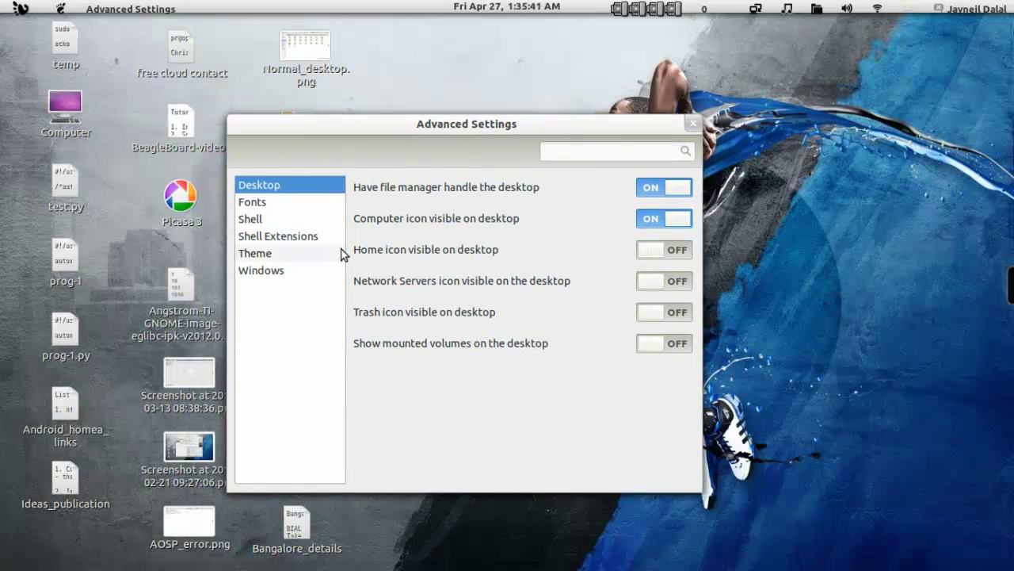
left_click(654, 220)
left_click(677, 220)
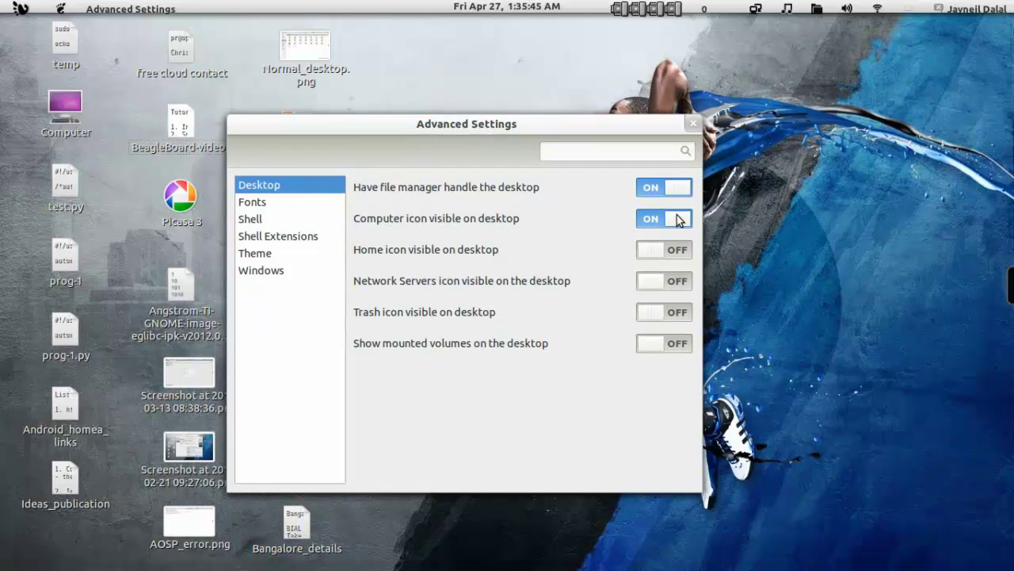
- Browse the Fonts, Shell and Shell Extensions pages
left_click(251, 206)
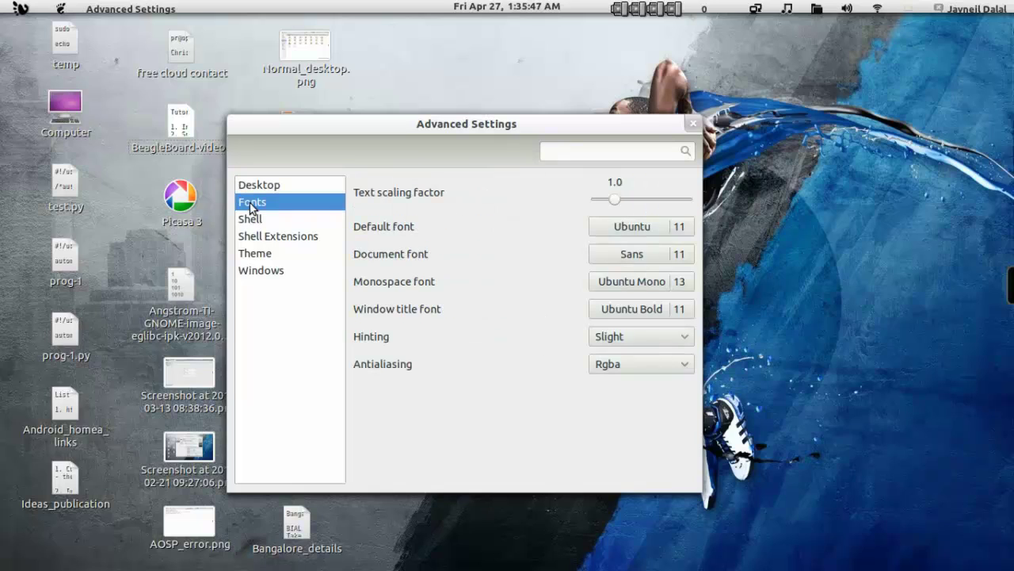
left_click(250, 224)
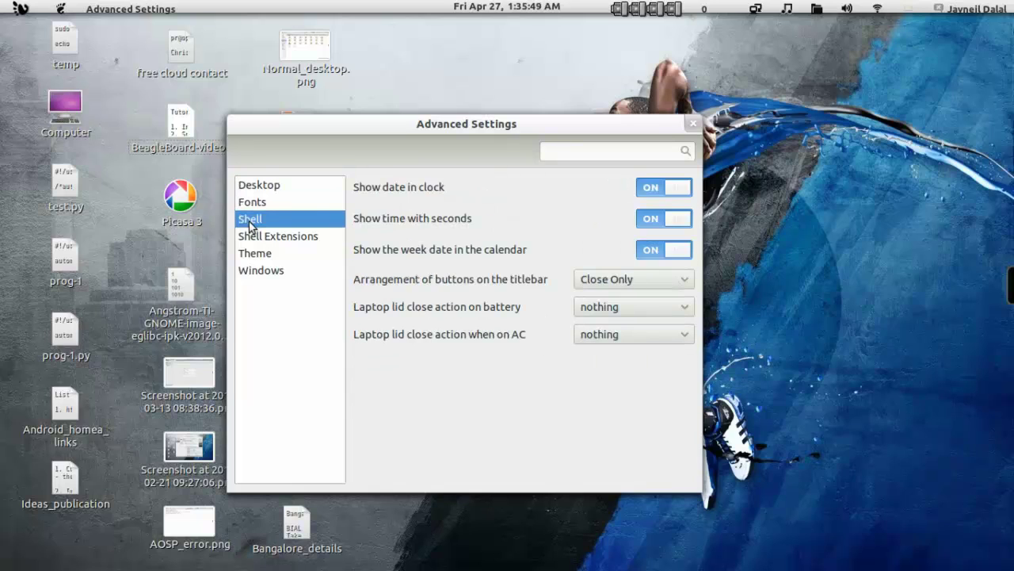
left_click(302, 237)
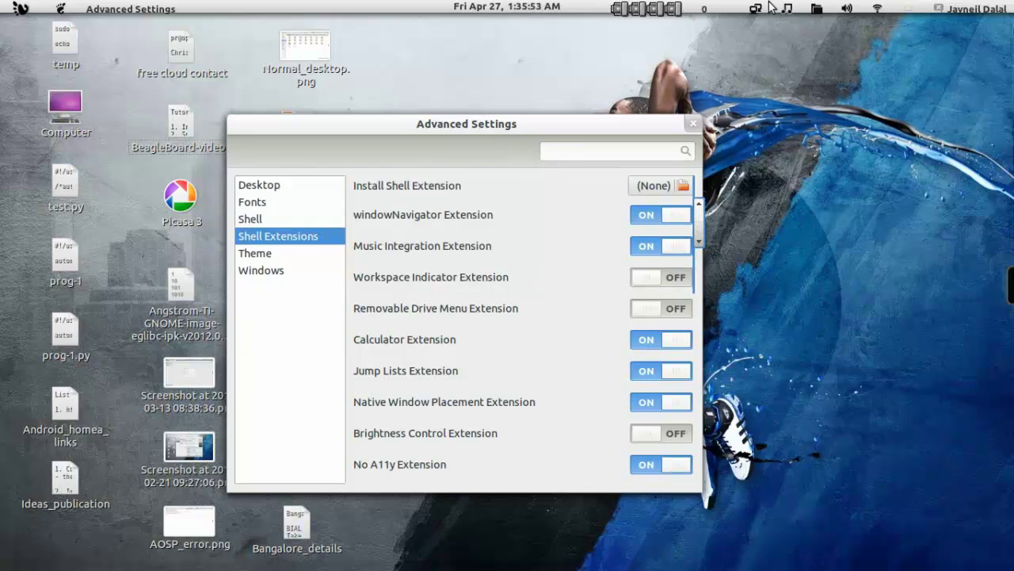
- Toggle the Music Integration Extension and the adjacent extension off and back on
left_click(652, 247)
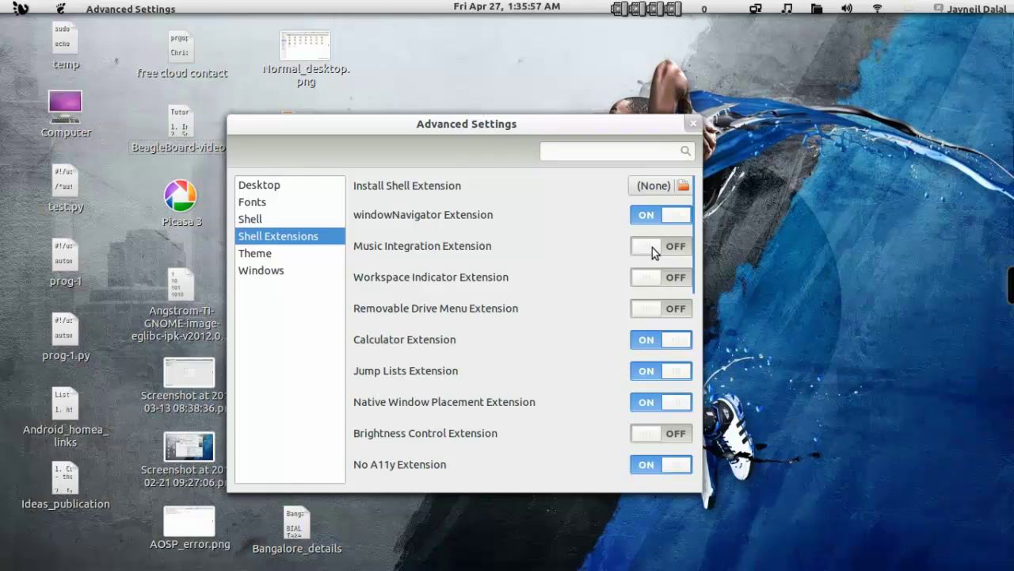
left_click(652, 248)
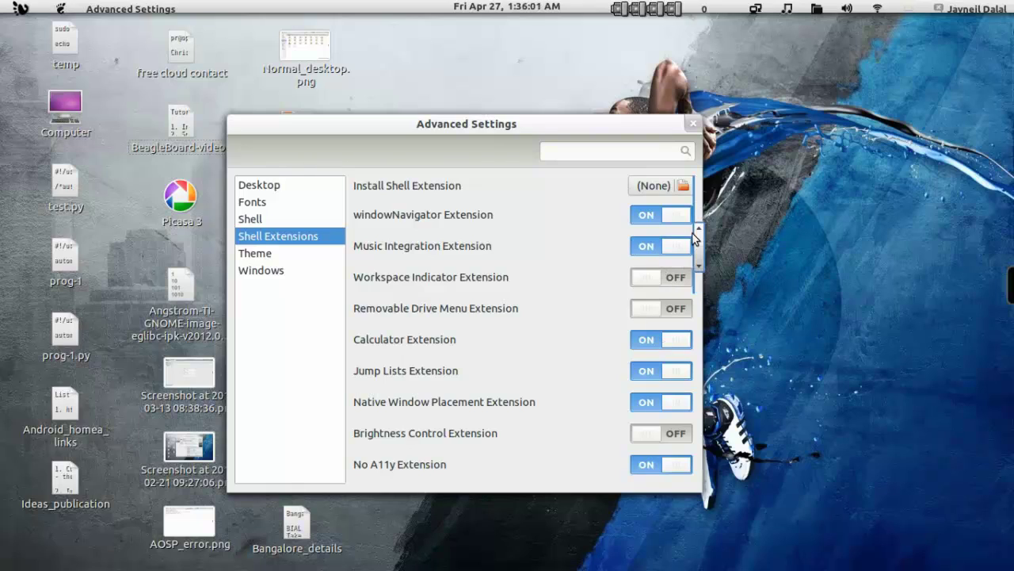
left_click(701, 252)
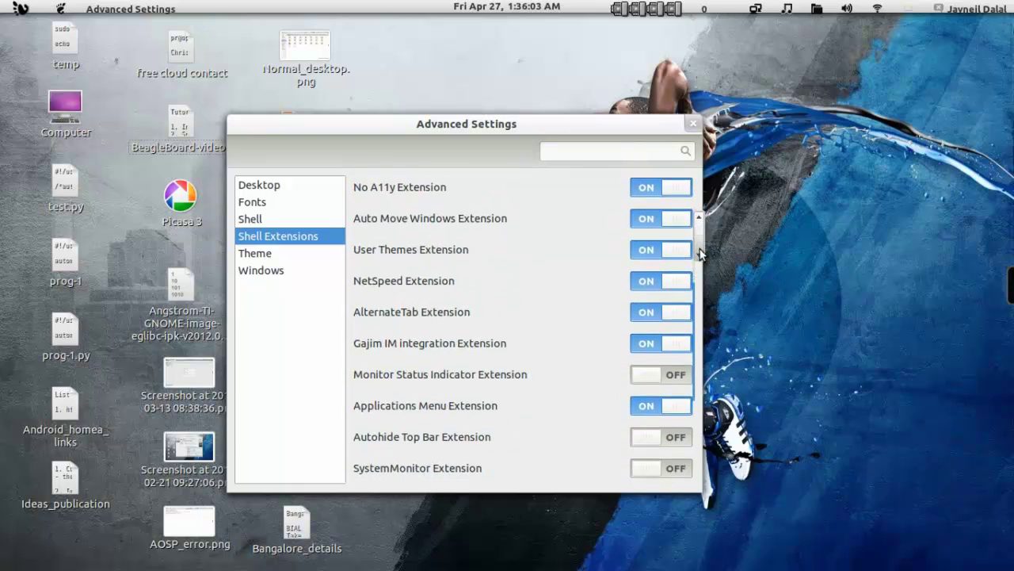
left_click(701, 252)
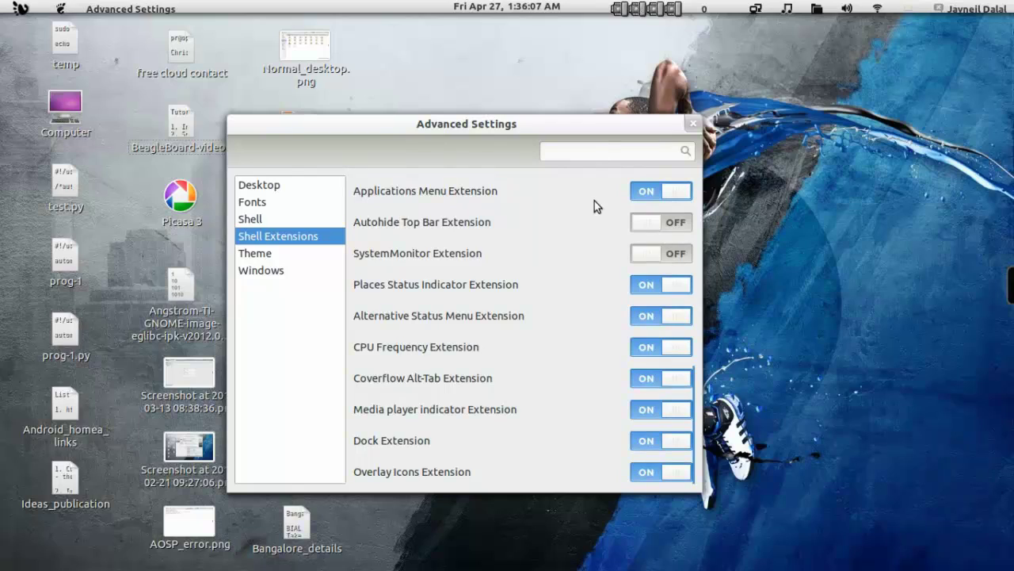
- Switch the CPU Frequency Extension on, toggle the Dock Extension off and on, and close Advanced Settings
left_click(647, 347)
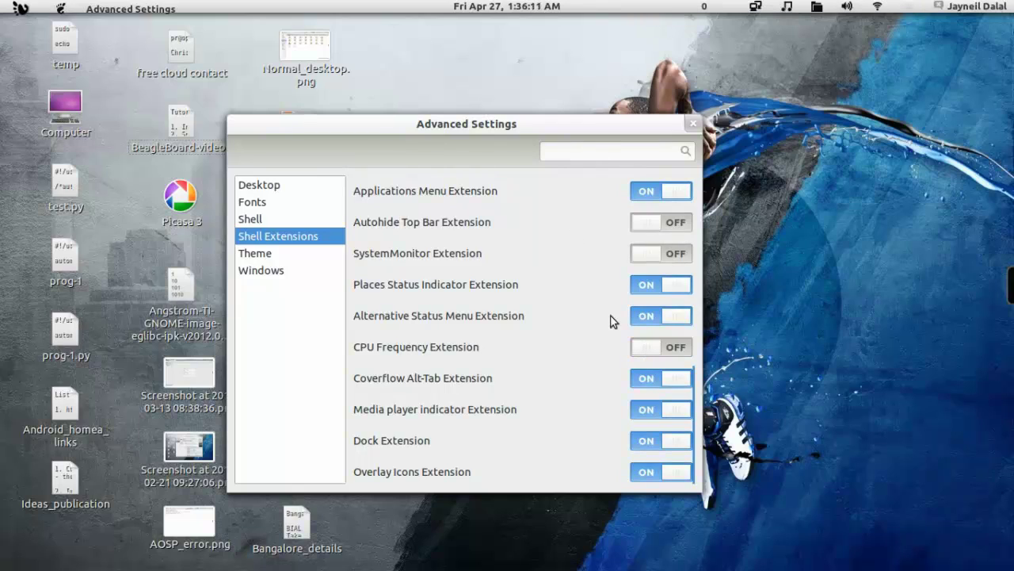
left_click(668, 347)
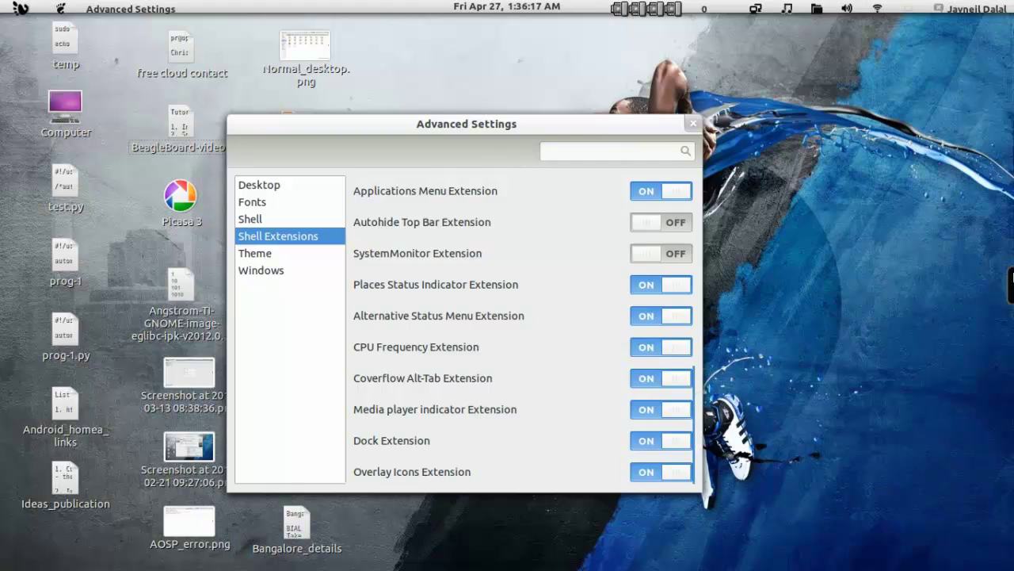
mouse_move(994, 293)
left_click(654, 441)
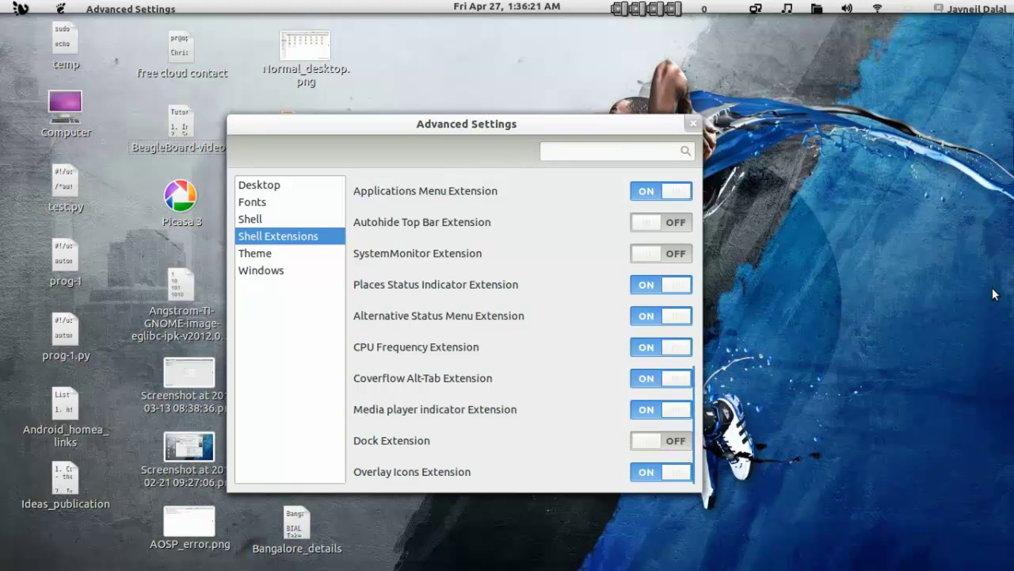
left_click(673, 444)
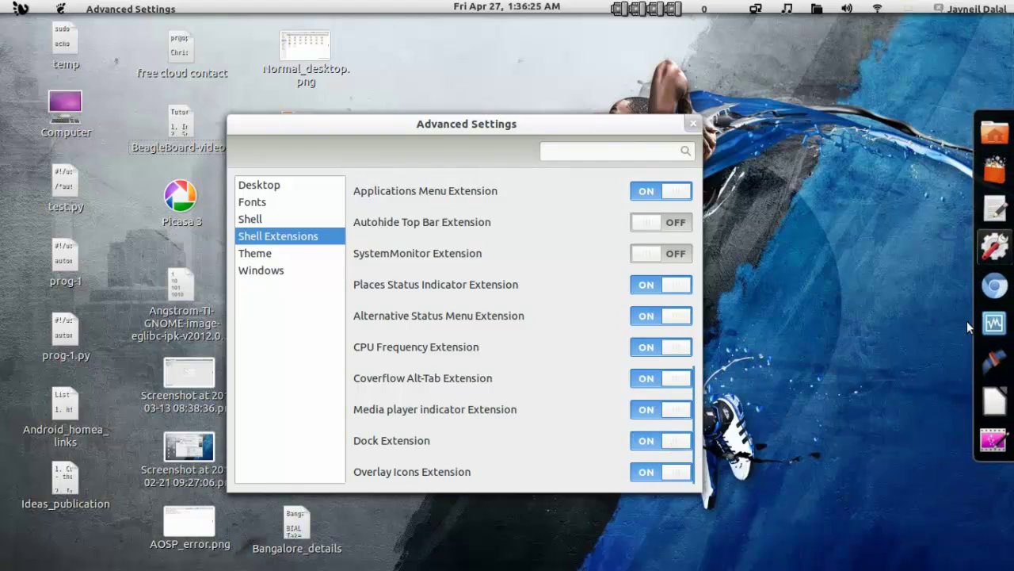
left_click(694, 124)
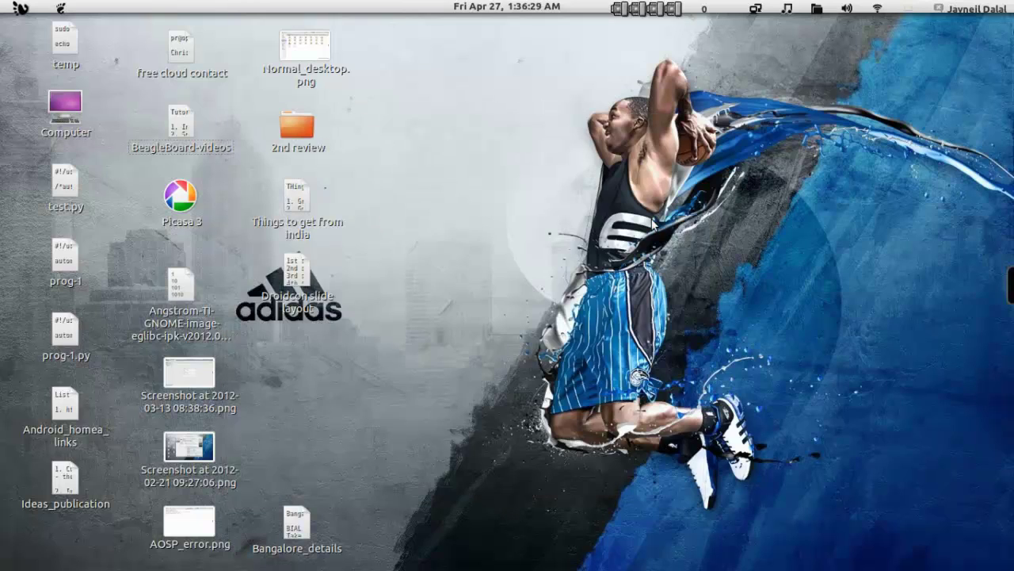
- View today's calendar and browse the Accessories and Graphics categories in the Applications menu
left_click(501, 10)
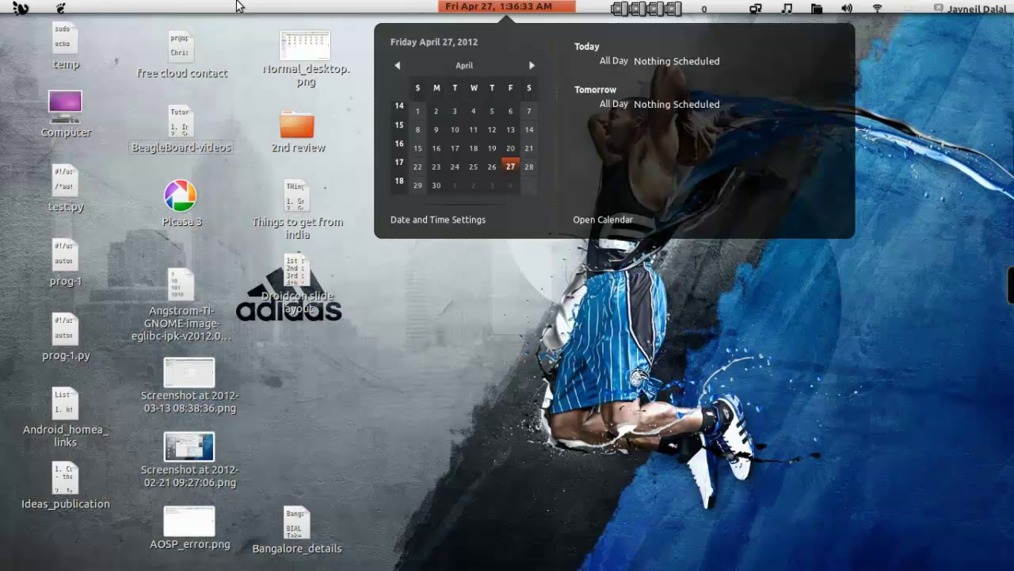
left_click(63, 10)
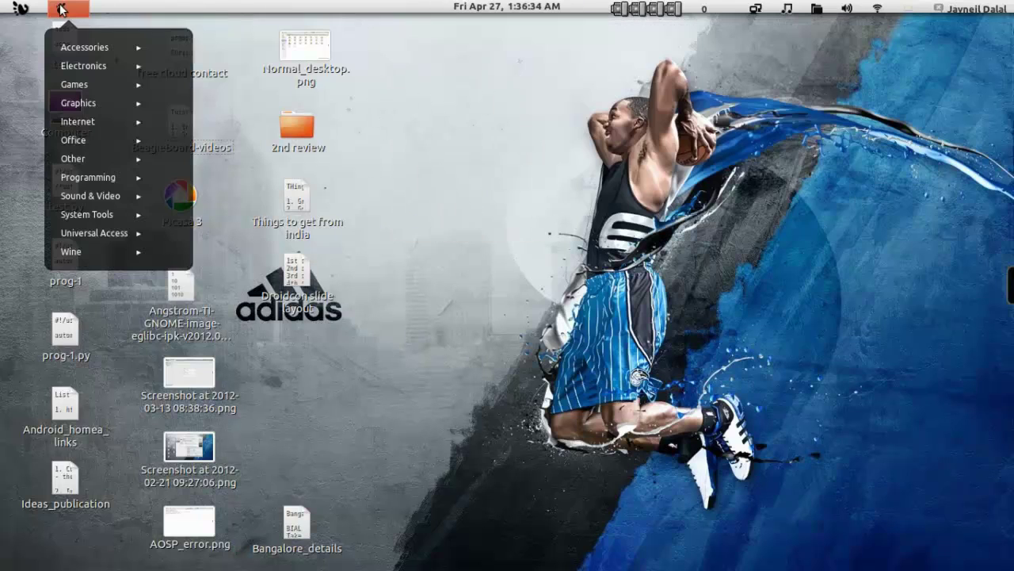
left_click(80, 46)
left_click(80, 46)
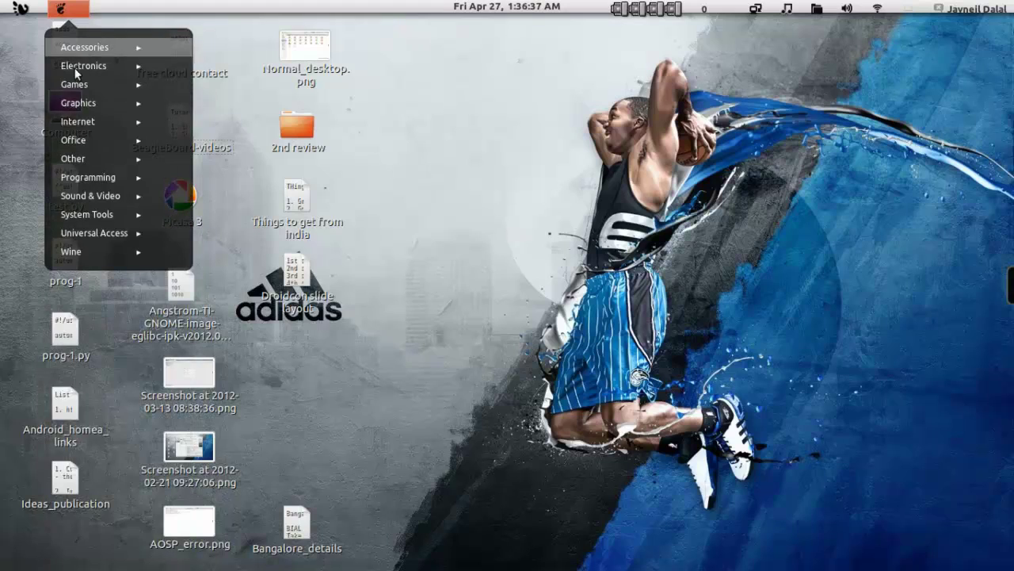
left_click(78, 102)
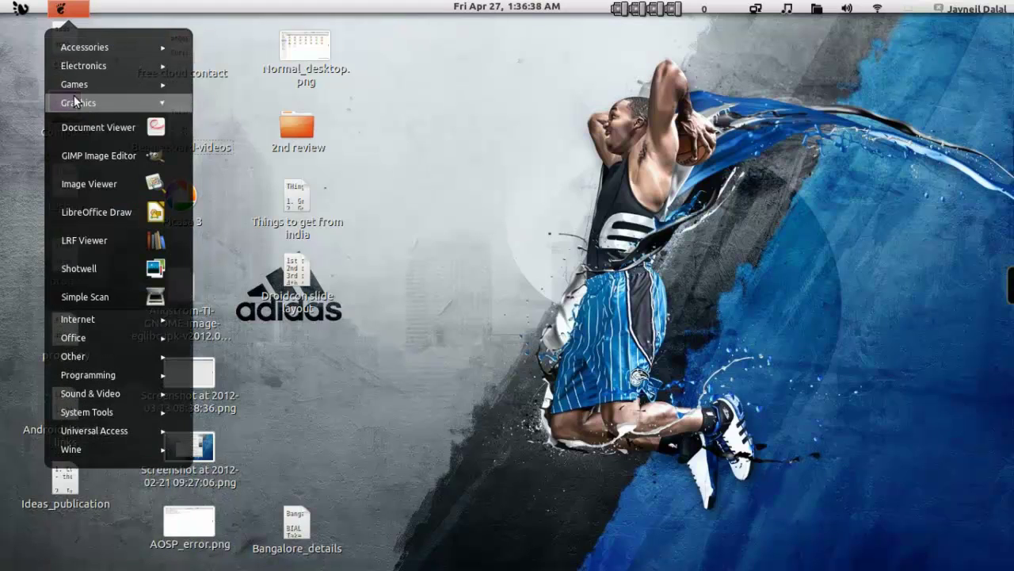
left_click(69, 8)
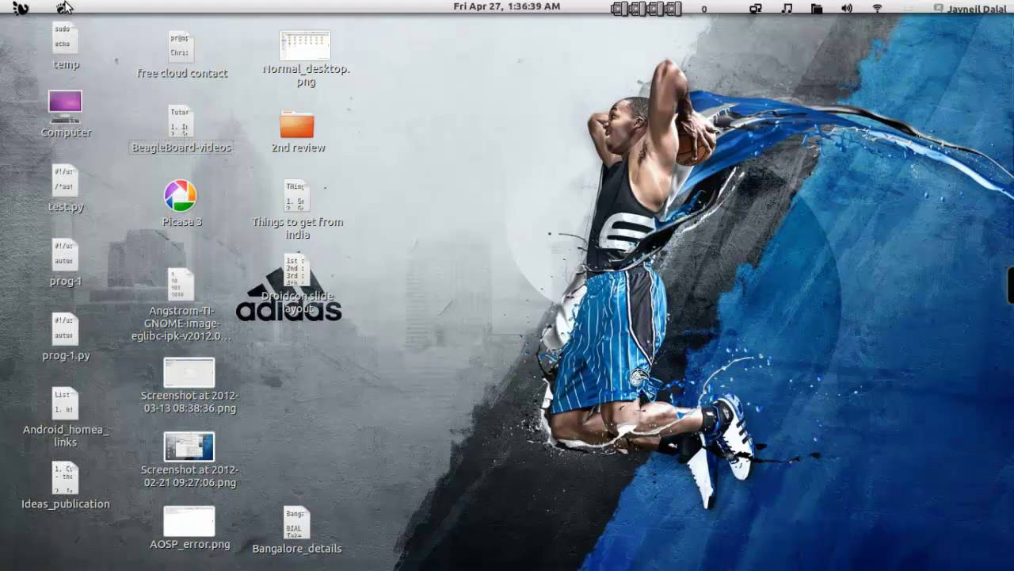
- Browse the user, sound and network panel menus, then open the Activities overview
left_click(987, 8)
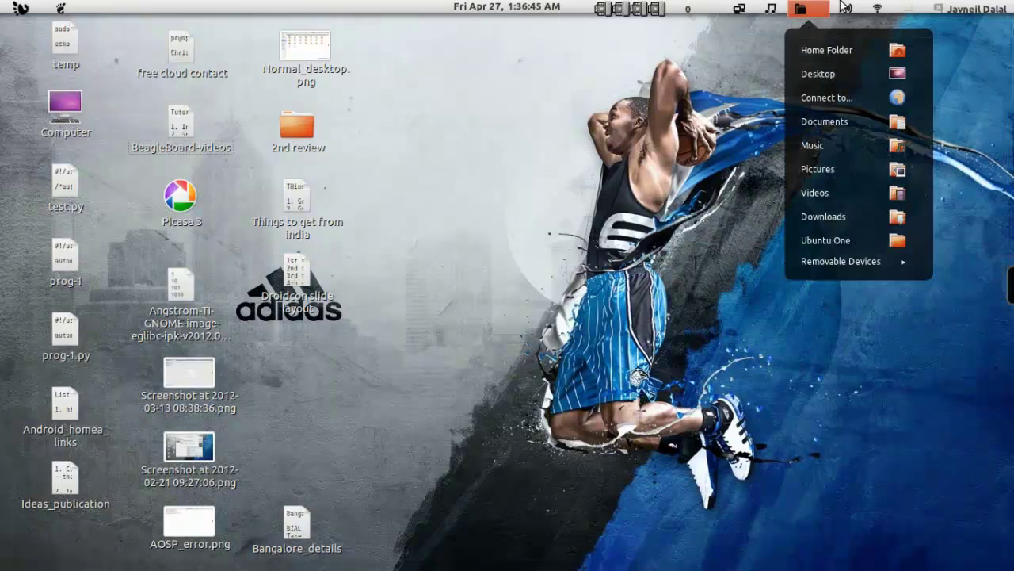
mouse_move(830, 8)
mouse_move(882, 10)
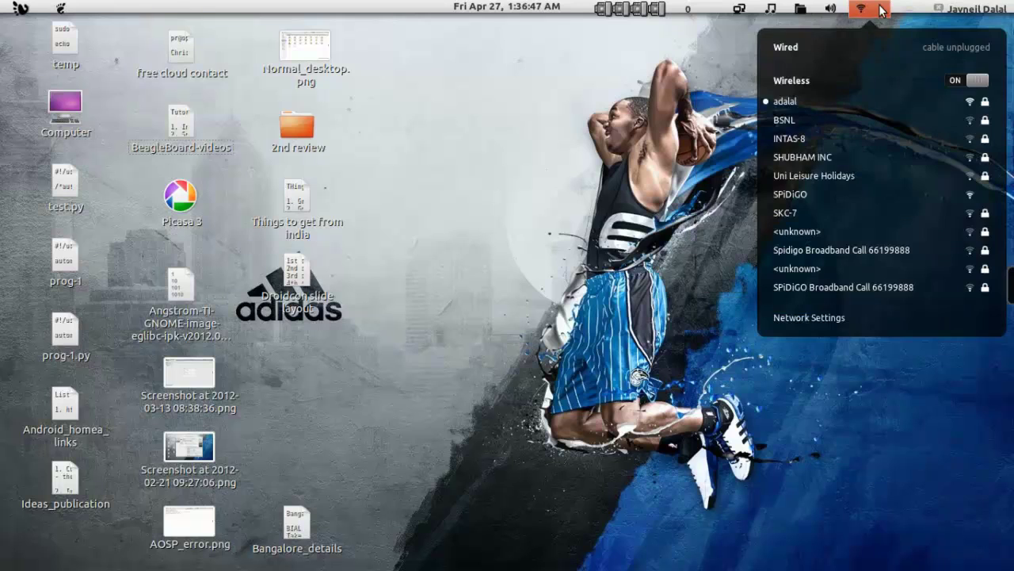
left_click(660, 190)
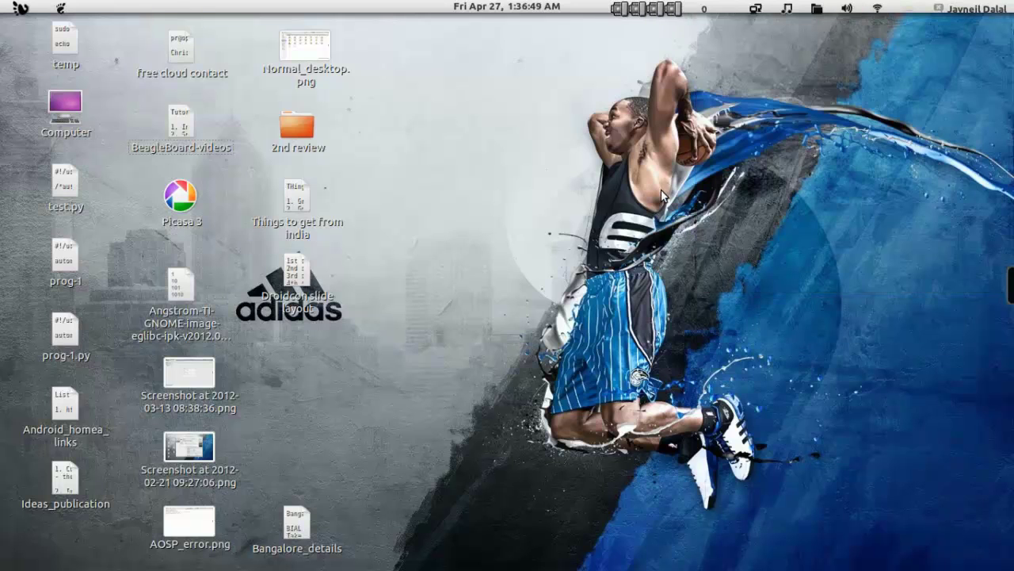
key("super")
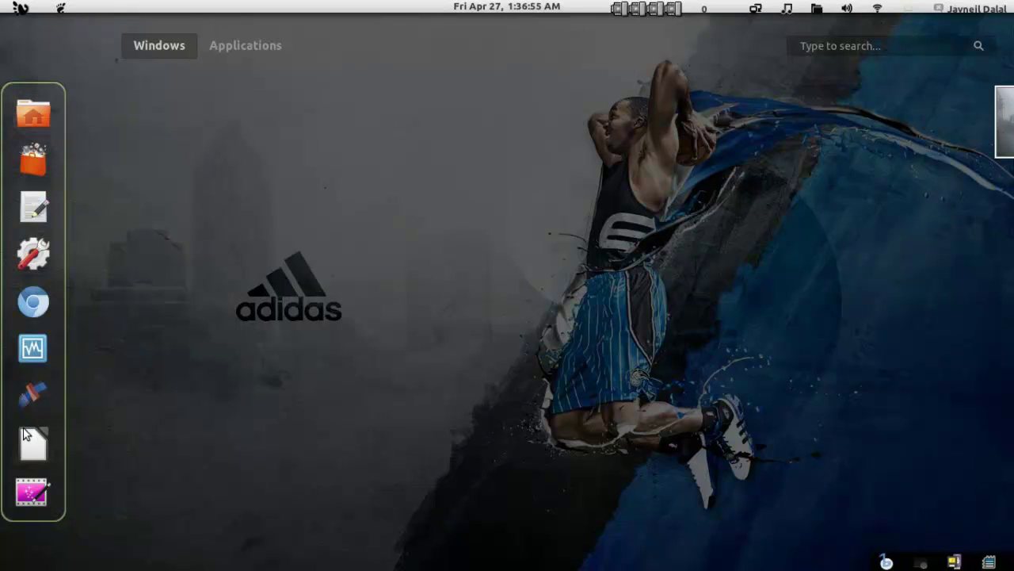
- Open the Home folder in Files, then launch gedit from the dash
left_click(35, 115)
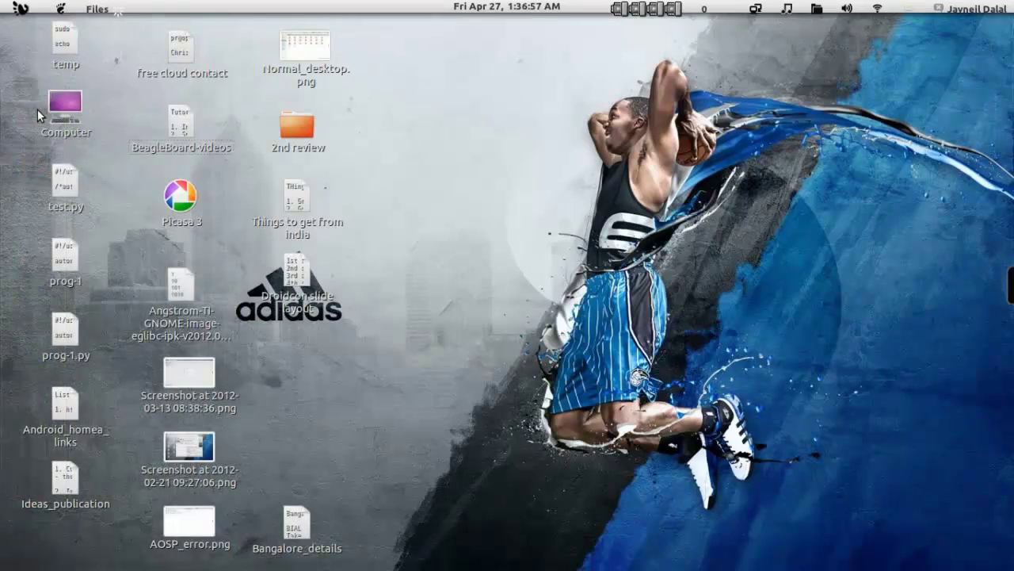
key("super")
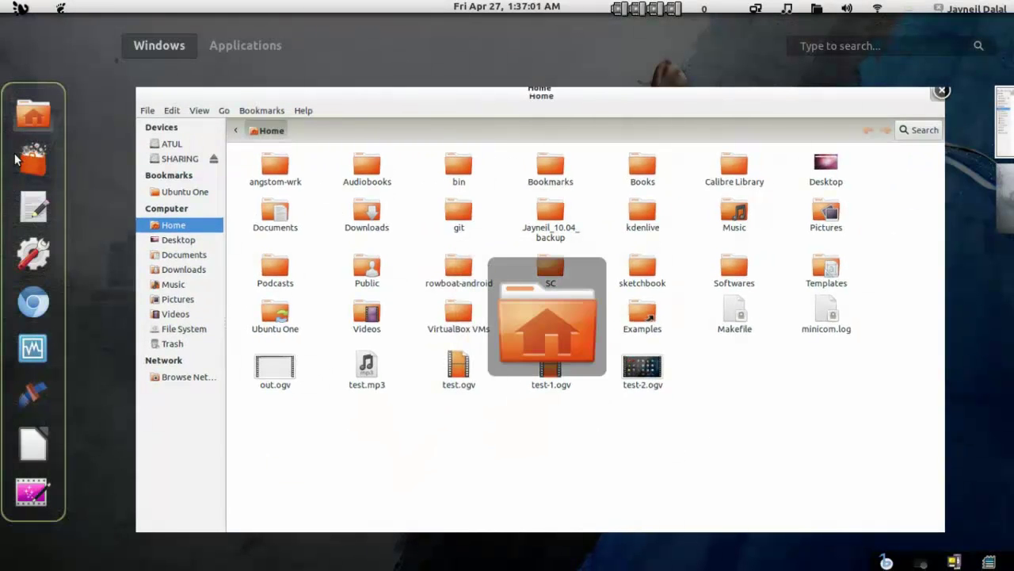
left_click(39, 210)
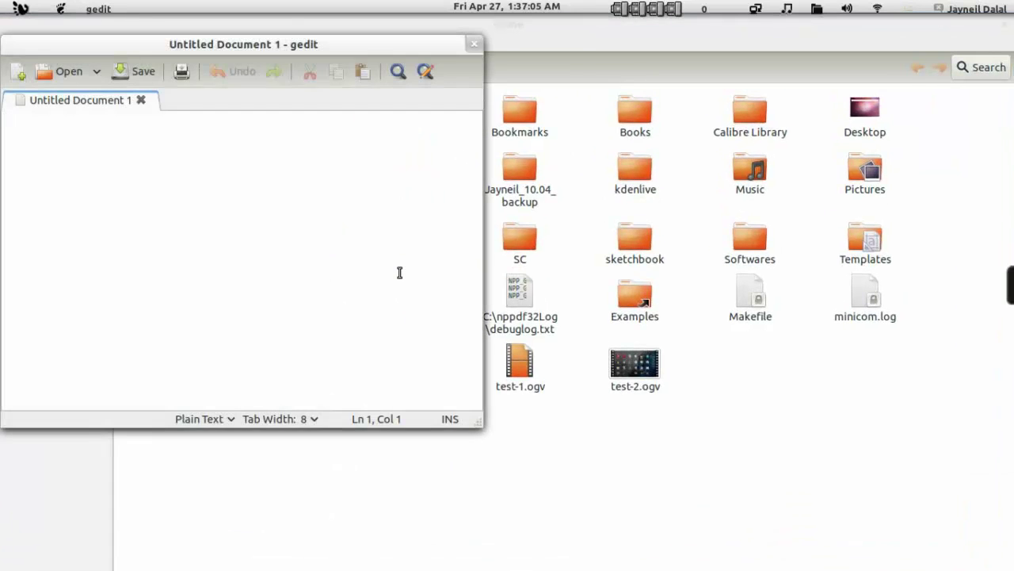
- Close the gedit window from the overview and bring Files back full-screen
key("super")
mouse_move(390, 111)
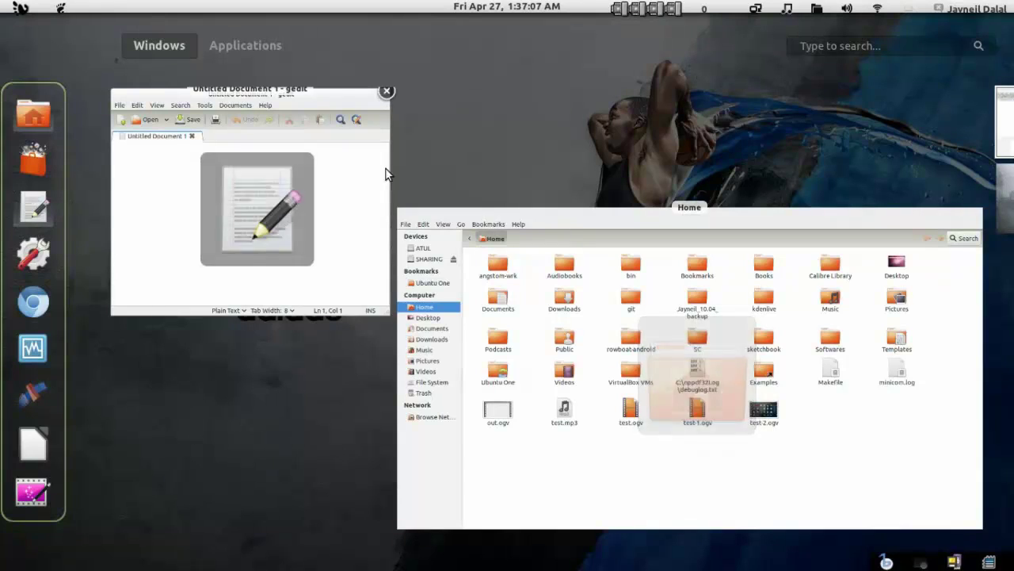
left_click(386, 91)
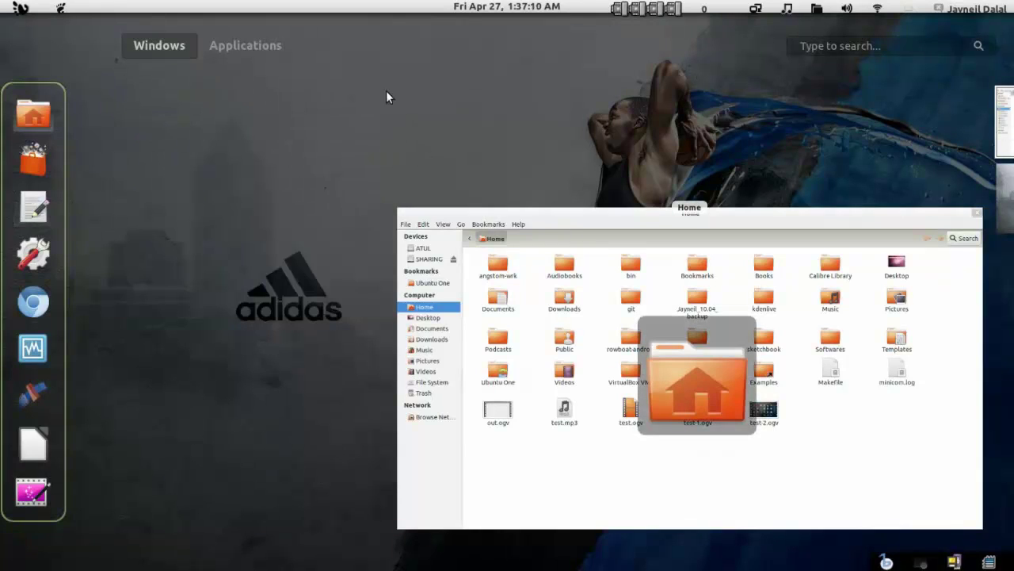
left_click(584, 347)
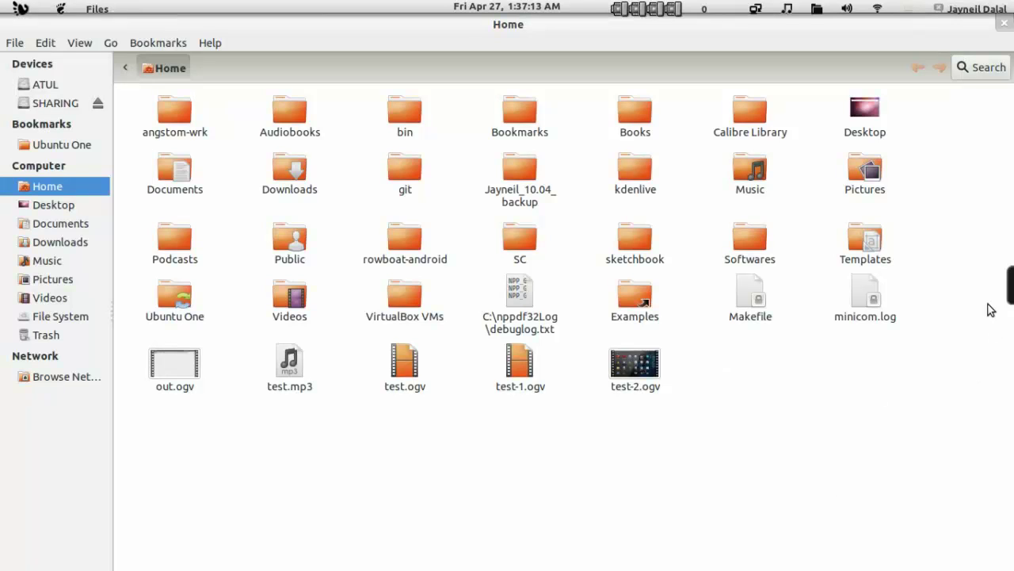
mouse_move(1005, 291)
left_click(498, 6)
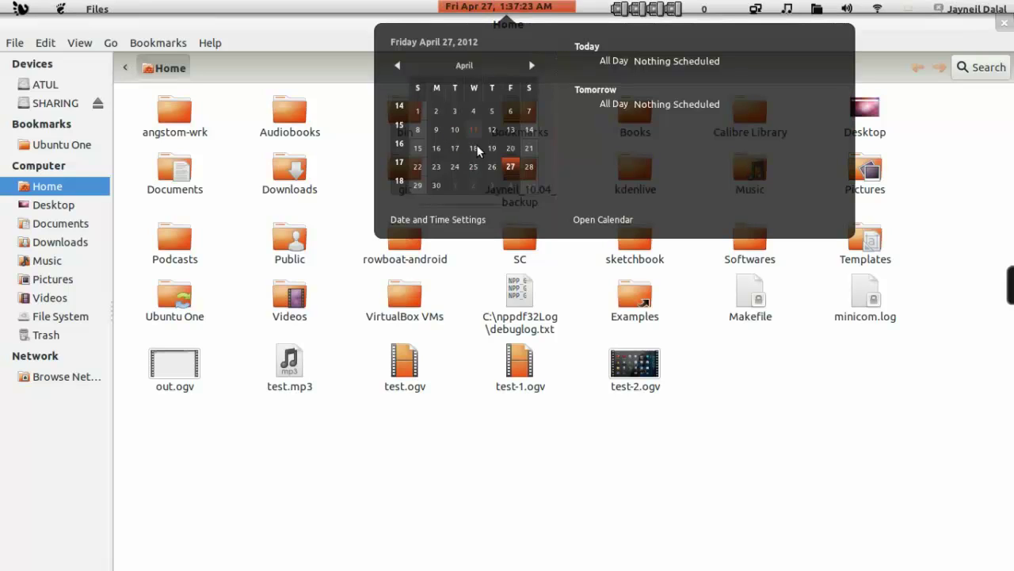
left_click(348, 106)
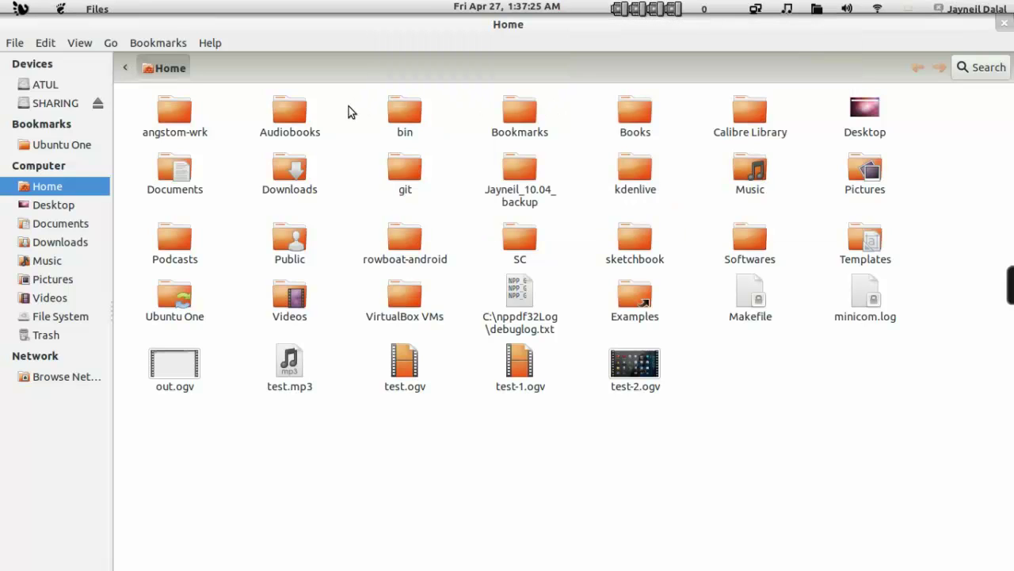
left_click(505, 6)
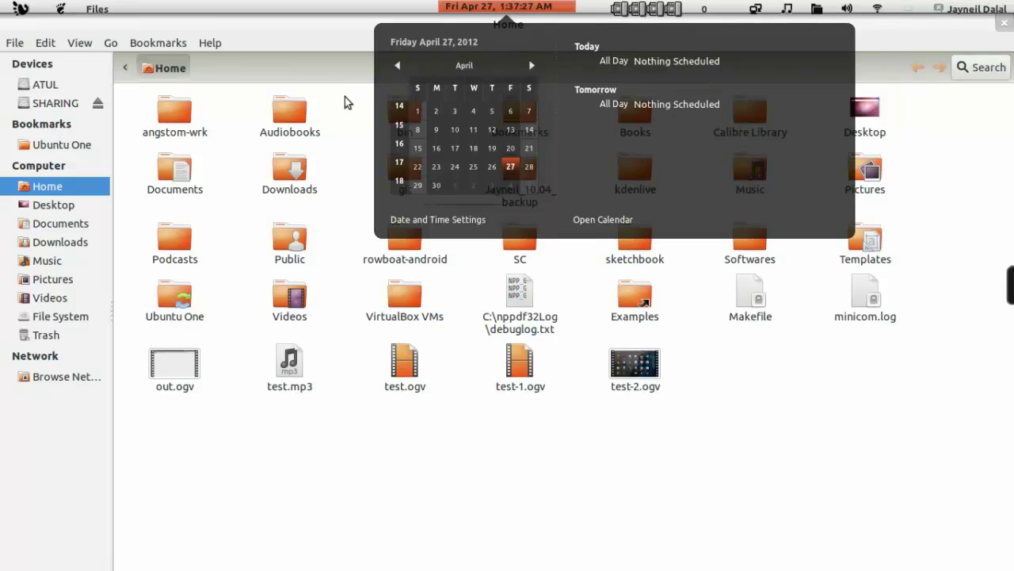
left_click(344, 97)
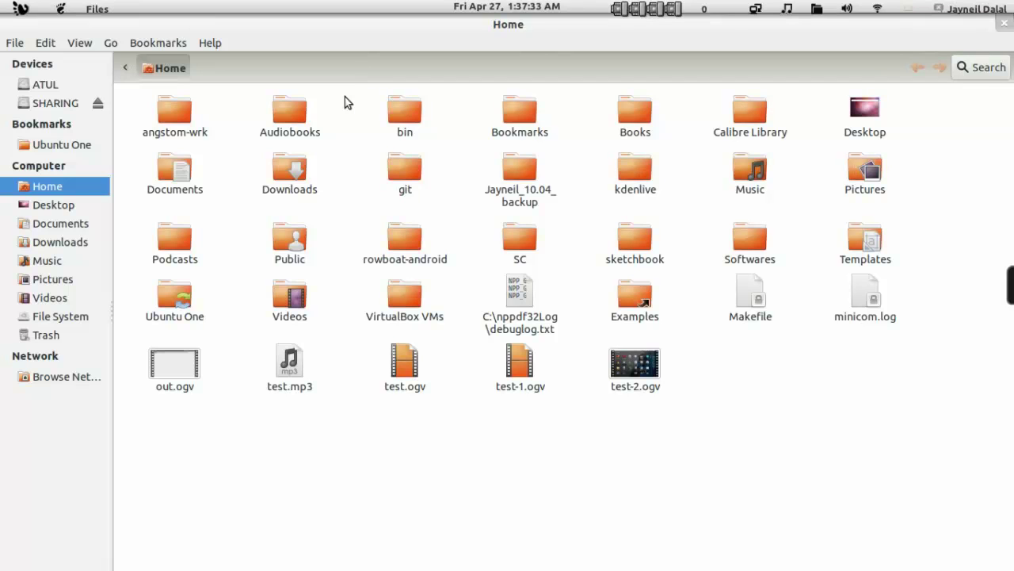
key("super")
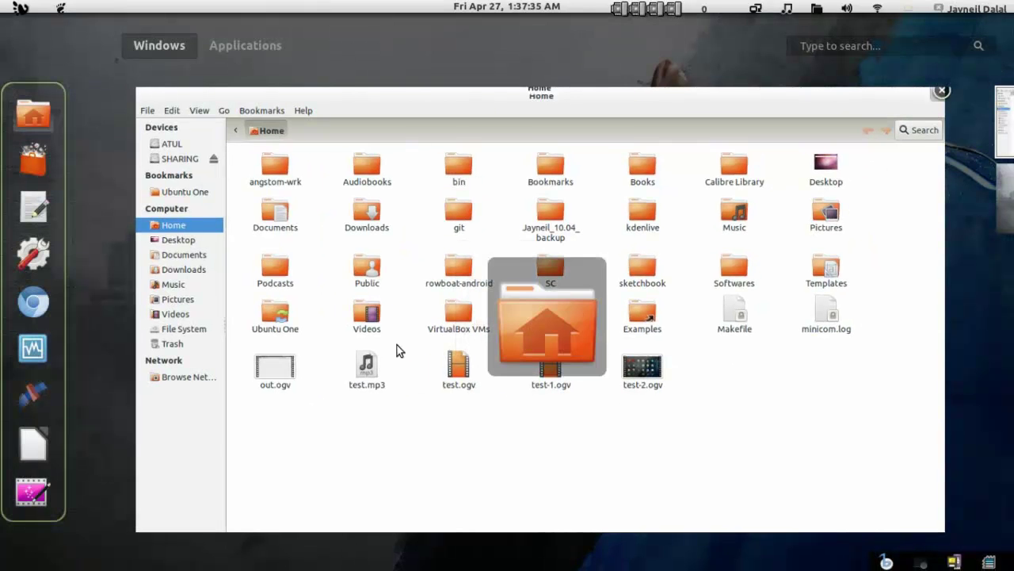
left_click(182, 336)
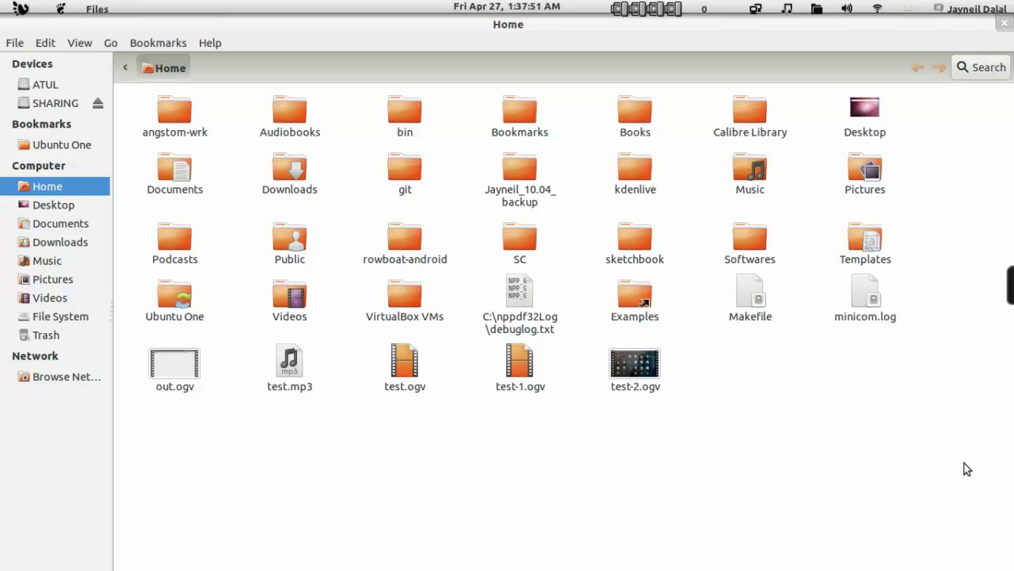
mouse_move(907, 566)
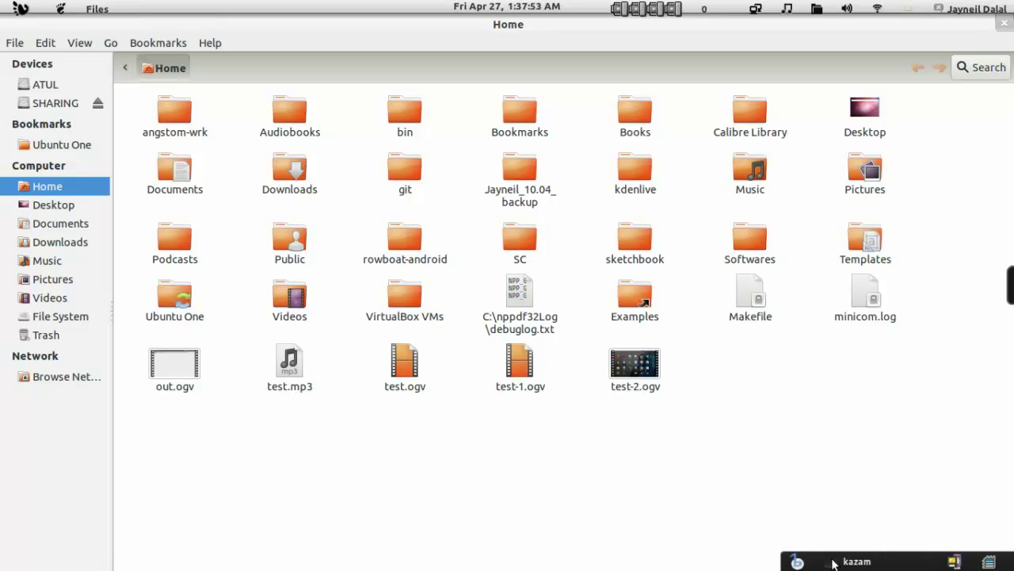